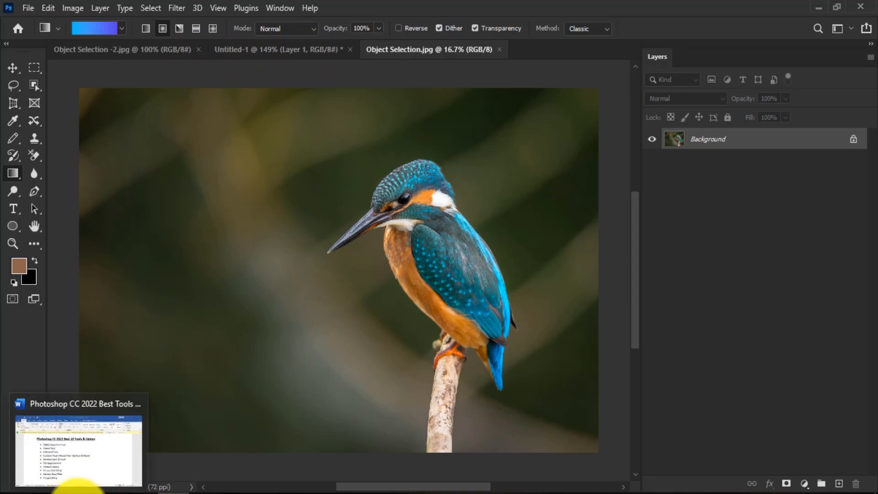
- Switch to Word and review the list of Photoshop CC 2022 tools and options, highlighting the Object Selection Tool entry
left_click(77, 490)
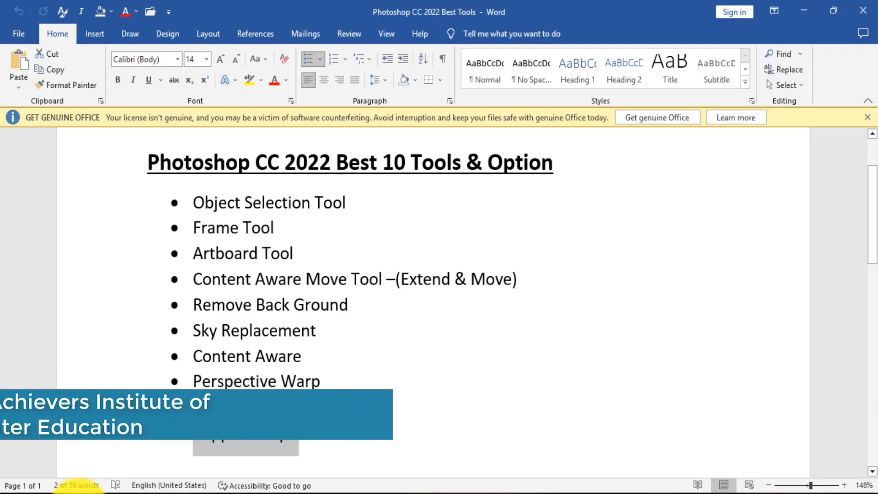
left_click(78, 490)
left_click(78, 489)
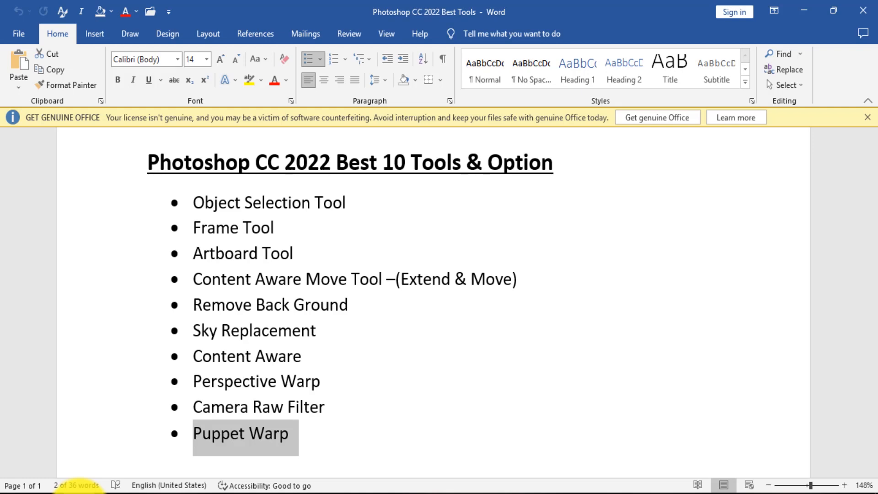
left_click_drag(189, 205, 354, 201)
left_click(802, 9)
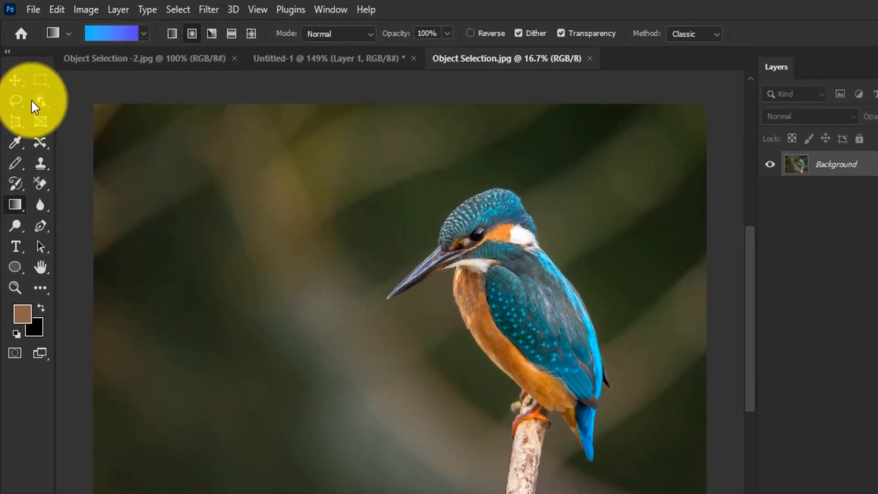
- Outline the kingfisher and its branch with the Object Selection tool in Lasso mode and clear the selection
left_click_drag(37, 100, 115, 101)
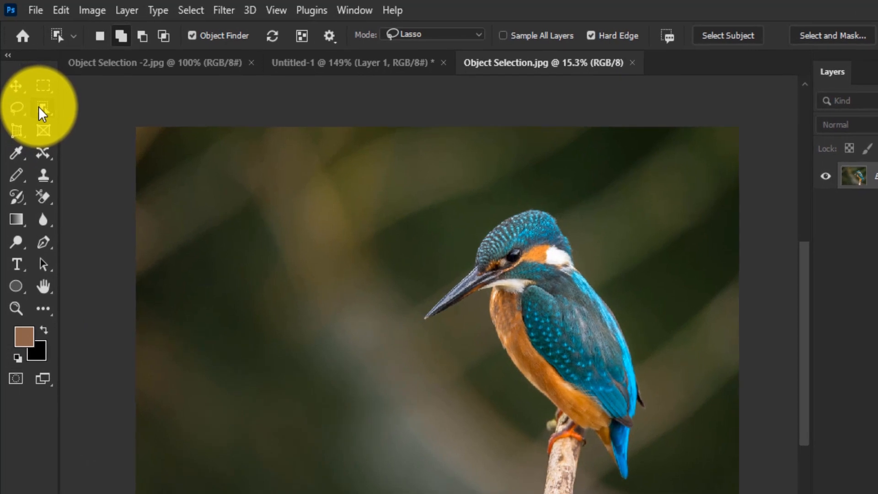
left_click(39, 106)
key("w")
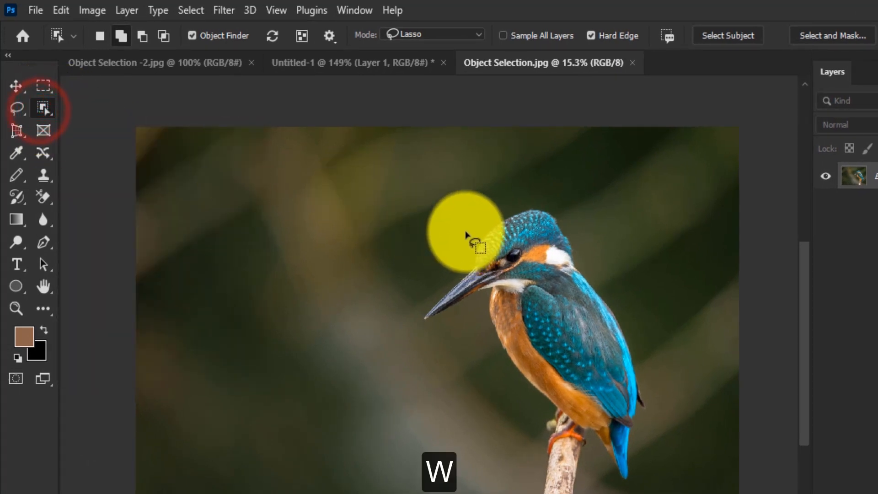
mouse_move(467, 230)
left_mouse_down()
mouse_move(584, 451)
mouse_move(593, 492)
mouse_move(629, 452)
mouse_move(567, 226)
mouse_move(508, 344)
mouse_move(552, 492)
mouse_move(602, 492)
left_mouse_up()
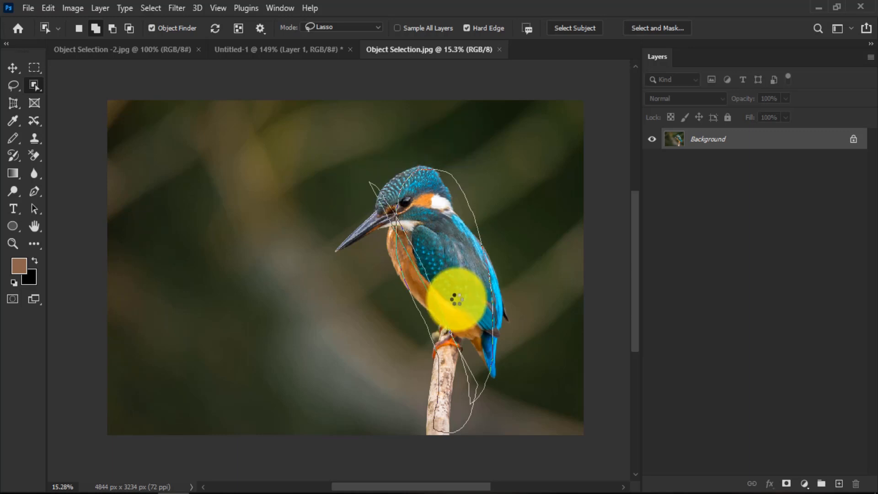
scroll(430, 215, "up", 3)
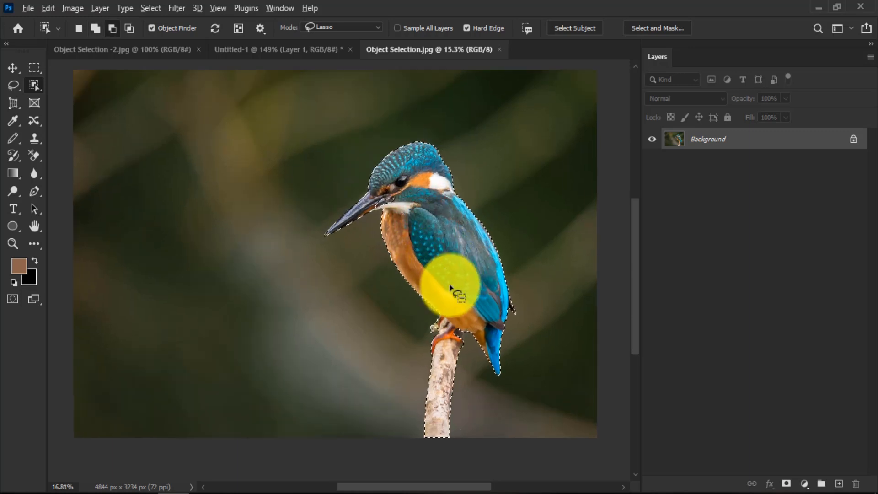
scroll(427, 212, "down", 1)
key("ctrl+d")
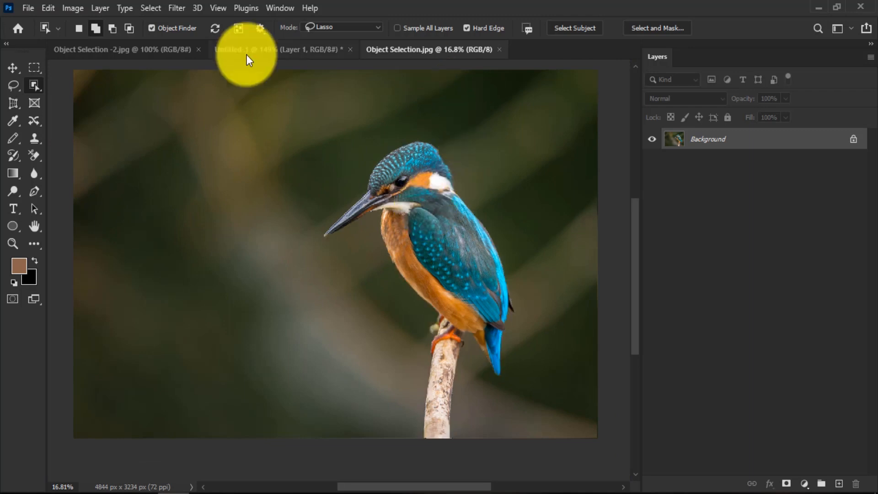
- Select the kingfisher and its branch with the Object Selection tool in Rectangle mode
left_click(321, 27)
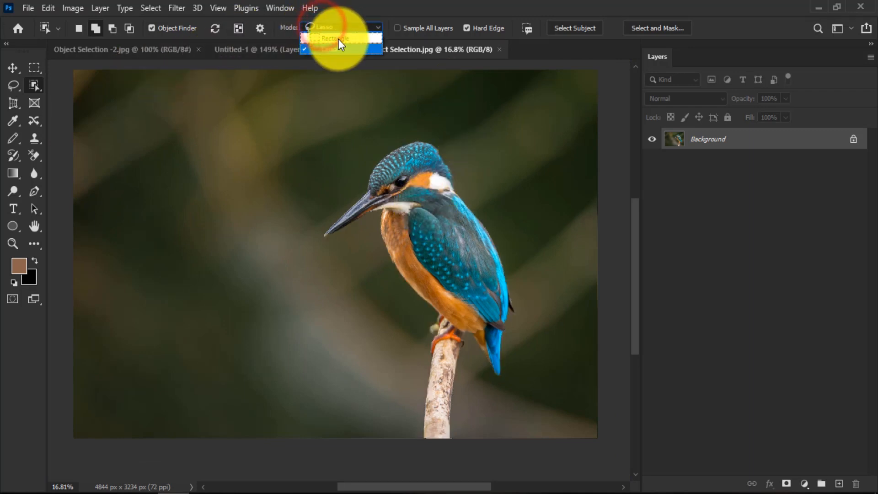
left_click(322, 39)
left_click_drag(374, 164, 493, 409)
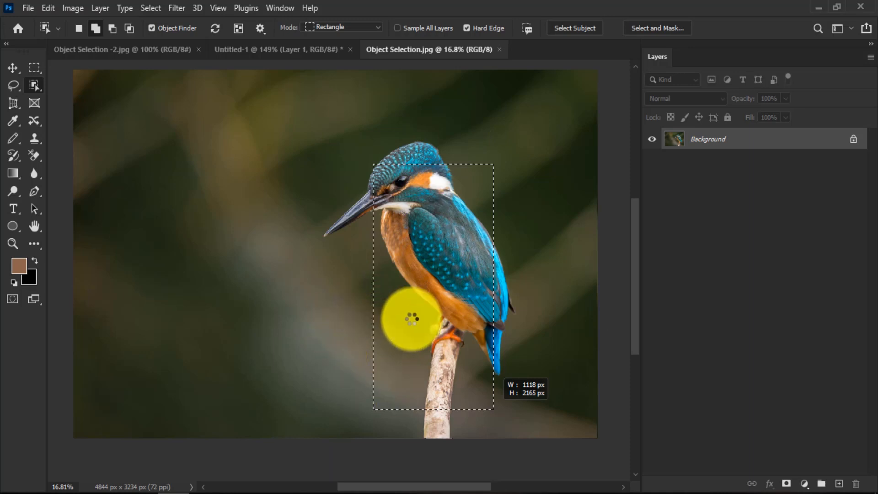
scroll(446, 242, "down", 1)
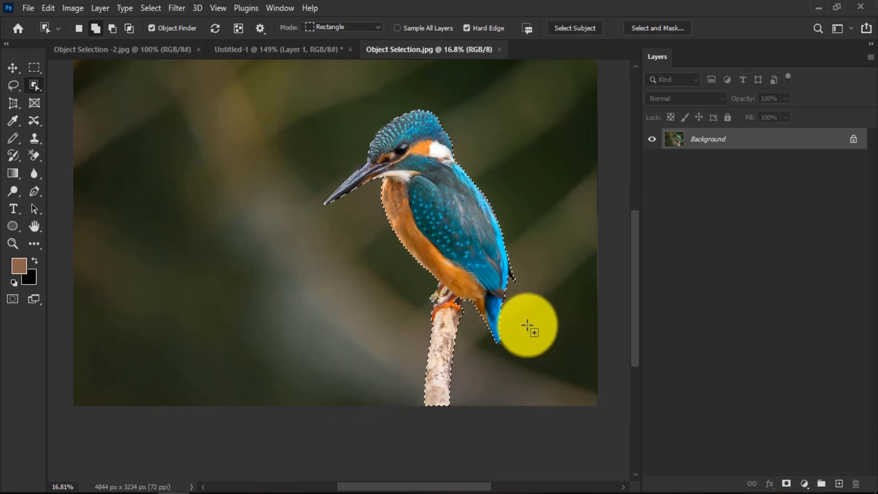
scroll(510, 323, "up", 1)
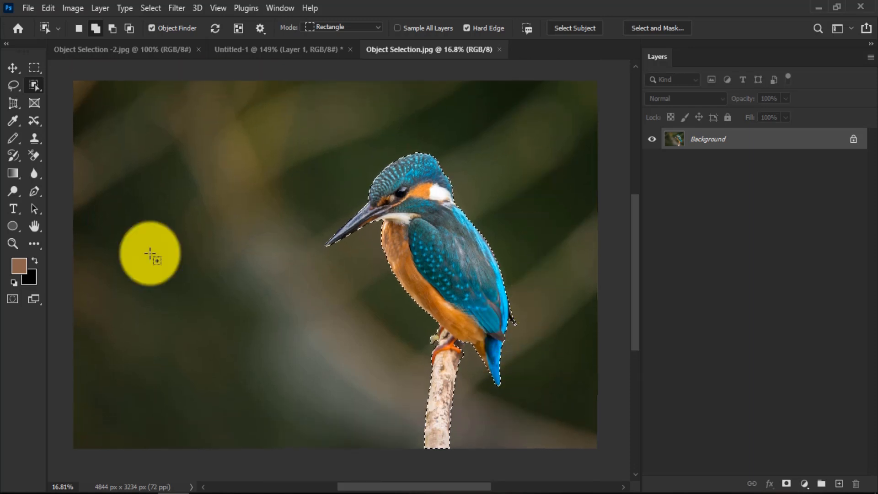
- Convert the Background into a regular layer and delete everything outside the bird and branch
double_click(761, 138)
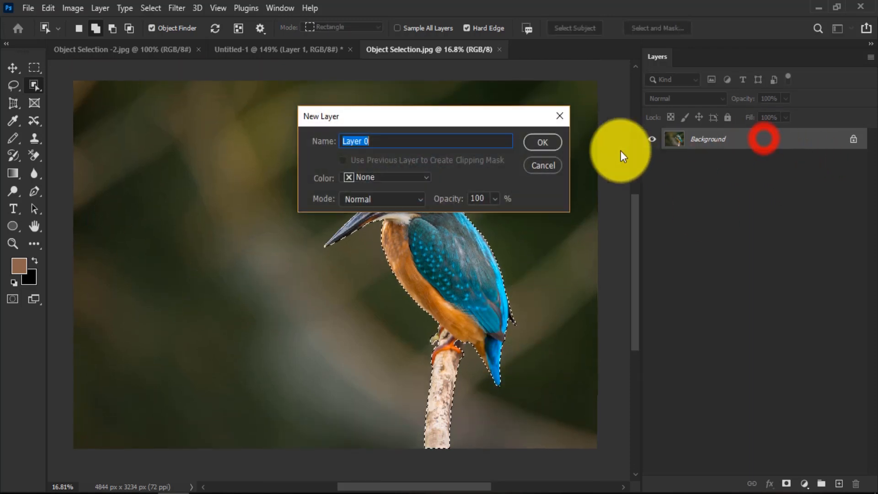
left_click(542, 142)
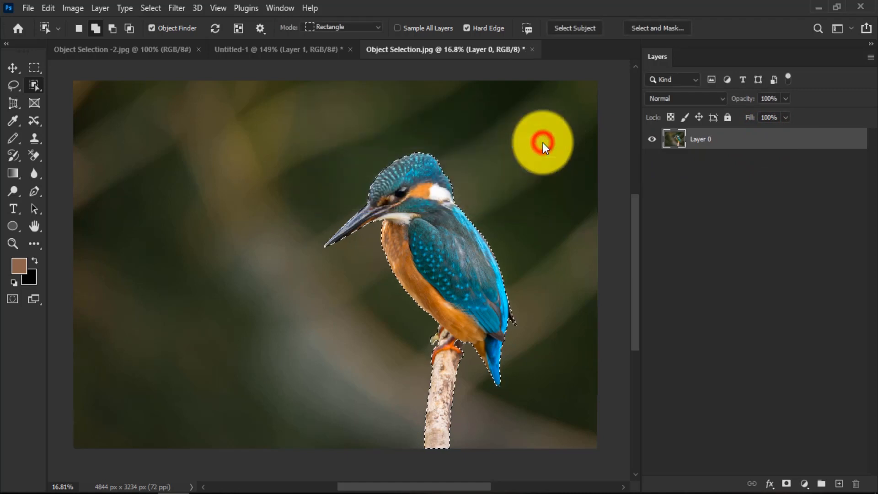
key("ctrl+shift+i")
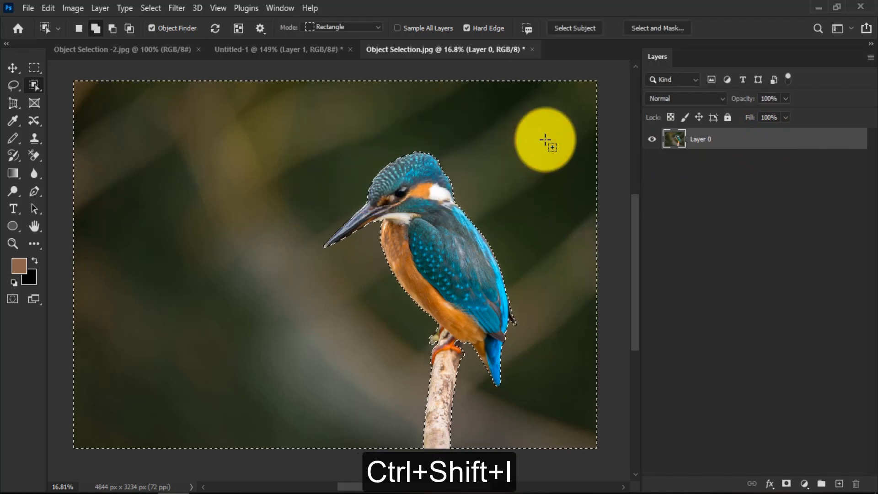
key("Delete")
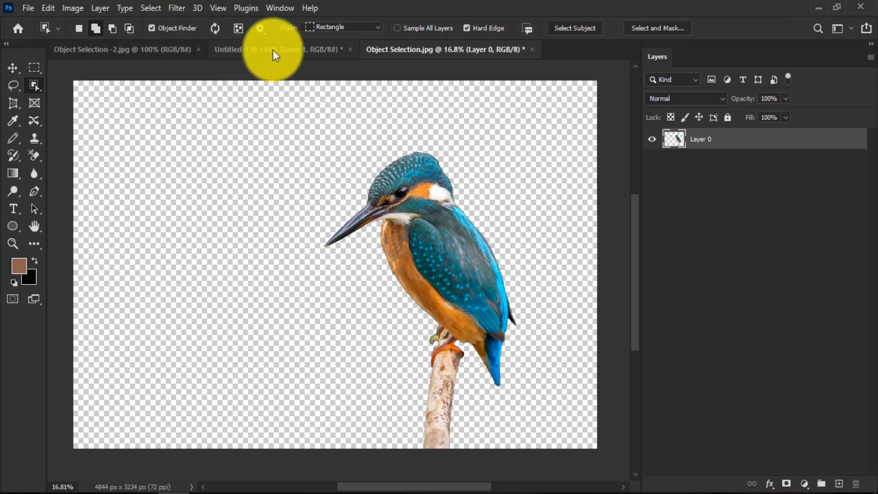
- In Object Selection -2.jpg, select all five people with Select Subject
left_click(304, 51)
left_click(147, 50)
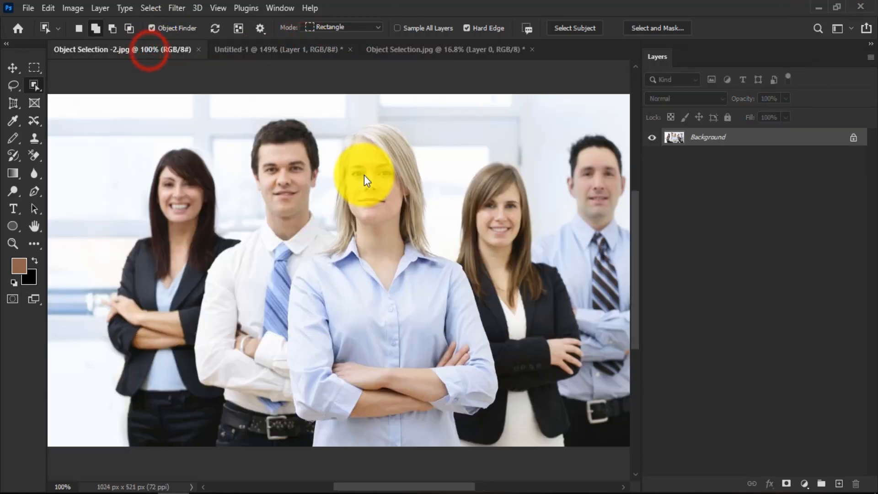
scroll(273, 277, "down", 3)
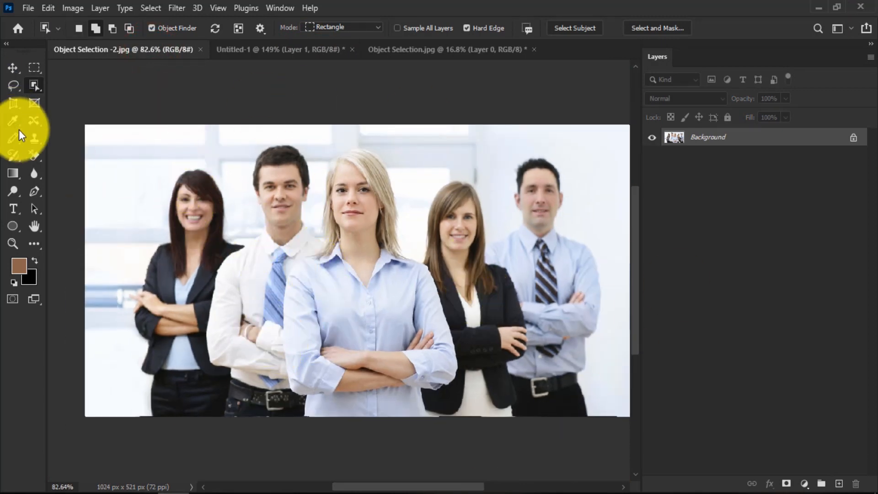
left_click(574, 30)
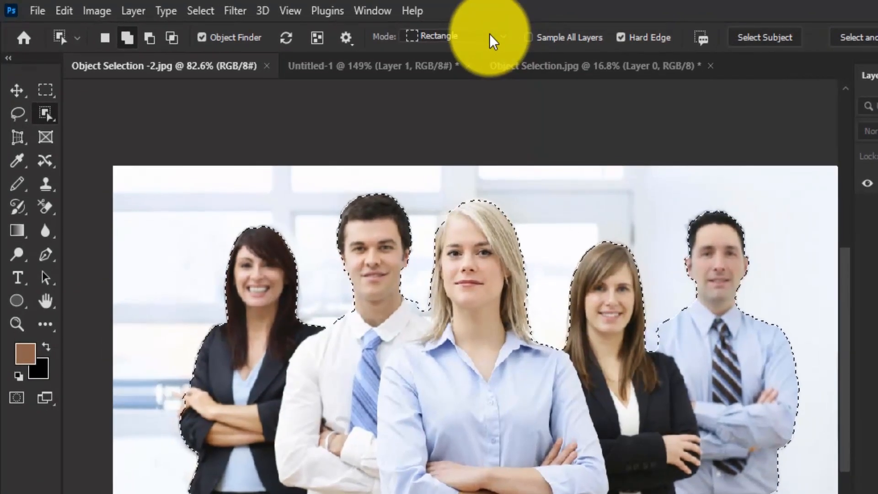
- Set the Object Selection mode to Lasso and make a new selection of only the man in the striped tie
left_click(499, 34)
left_click(434, 62)
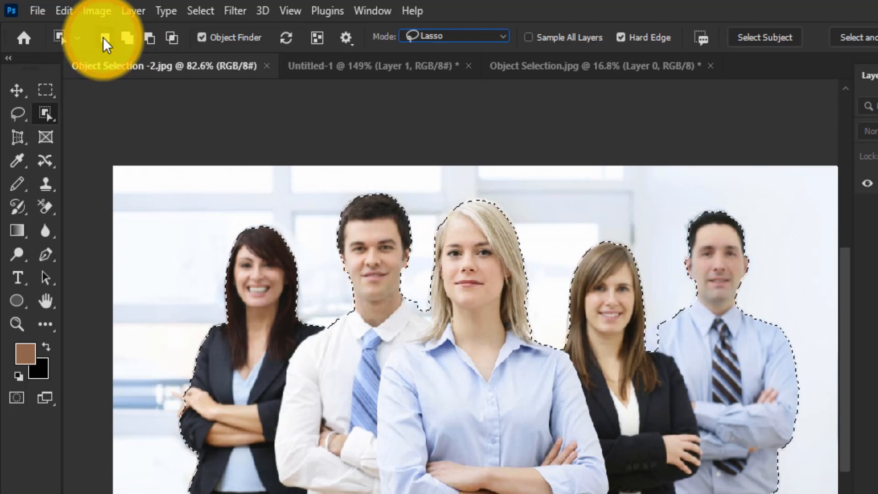
left_click(732, 378)
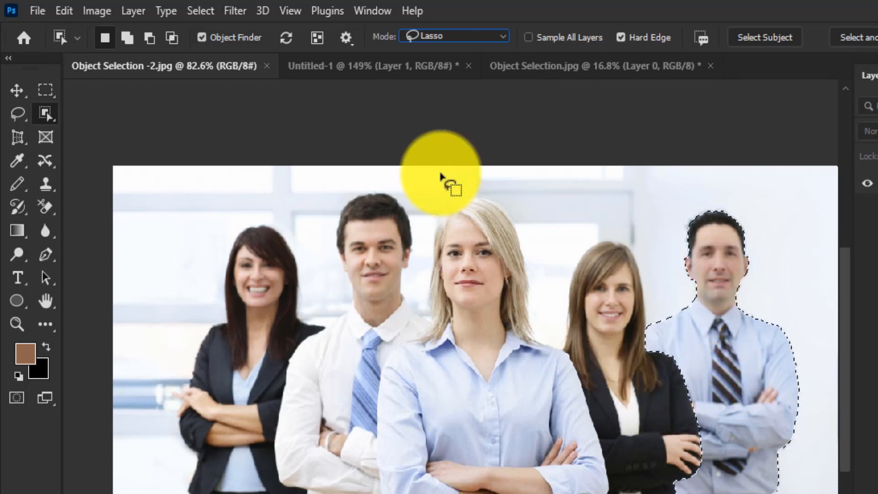
- Add the dark-jacketed woman beside the man and the blonde woman to the selection, and subtract the man with the striped tie
left_click(127, 38)
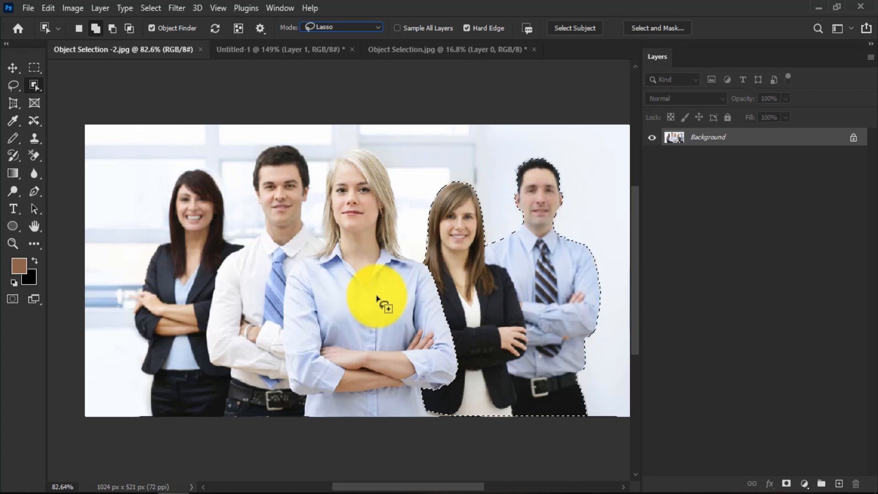
left_click(369, 254)
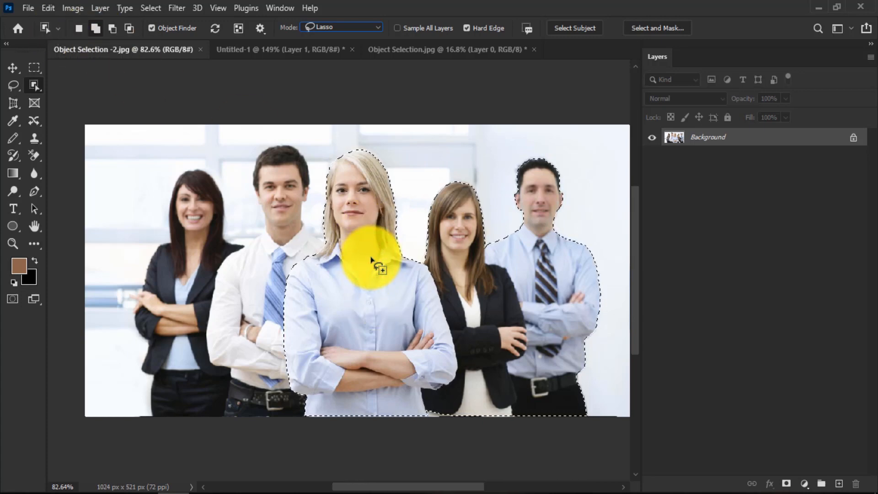
left_click(112, 29)
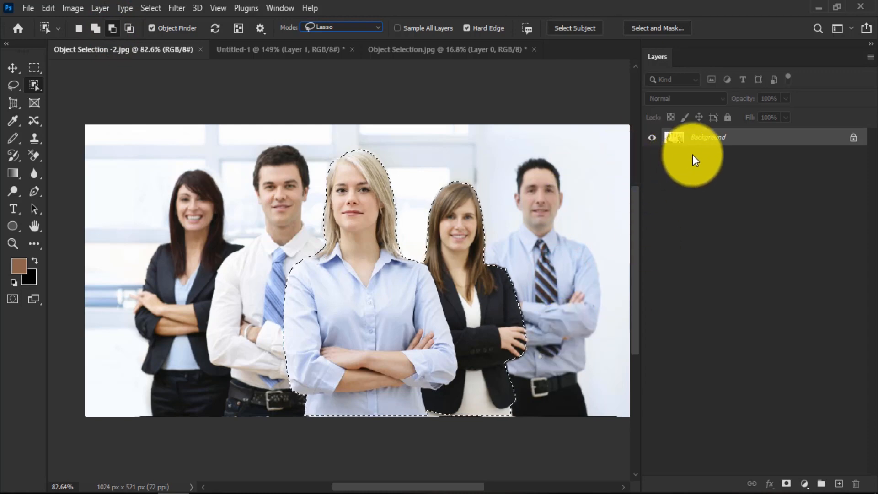
- Convert the group photo's Background into a regular layer and copy the two selected women onto a new layer
double_click(725, 138)
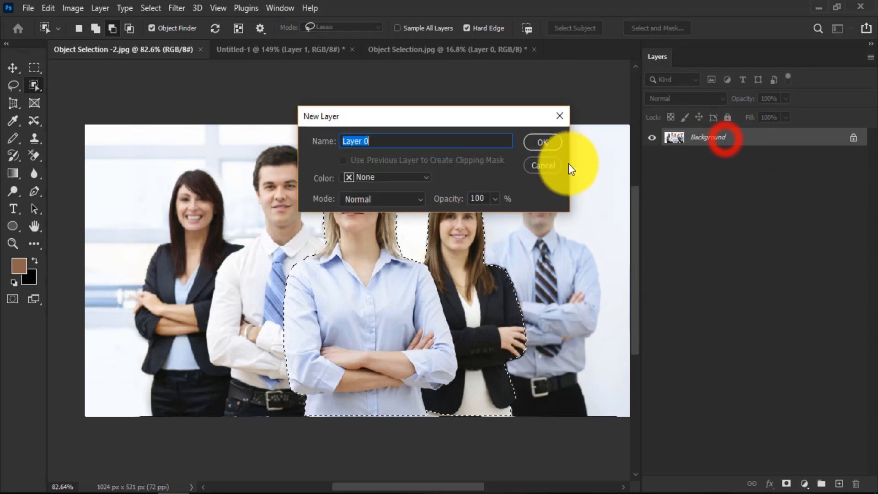
left_click(542, 142)
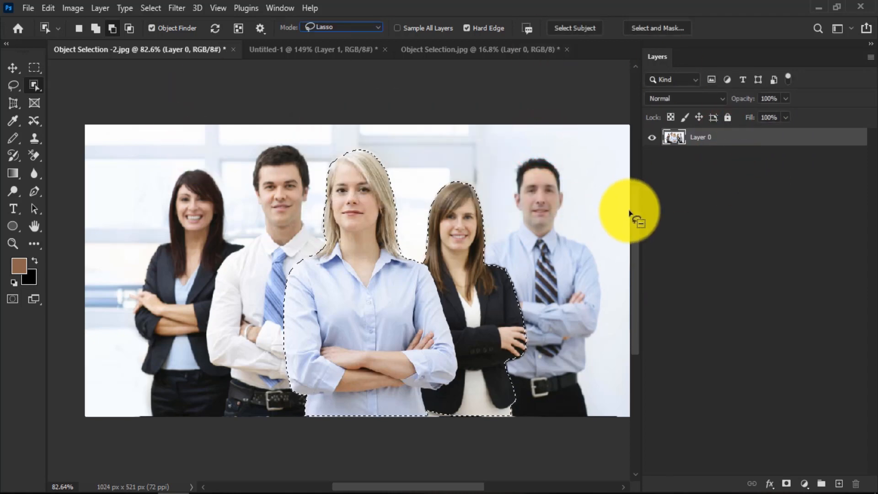
key("ctrl+j")
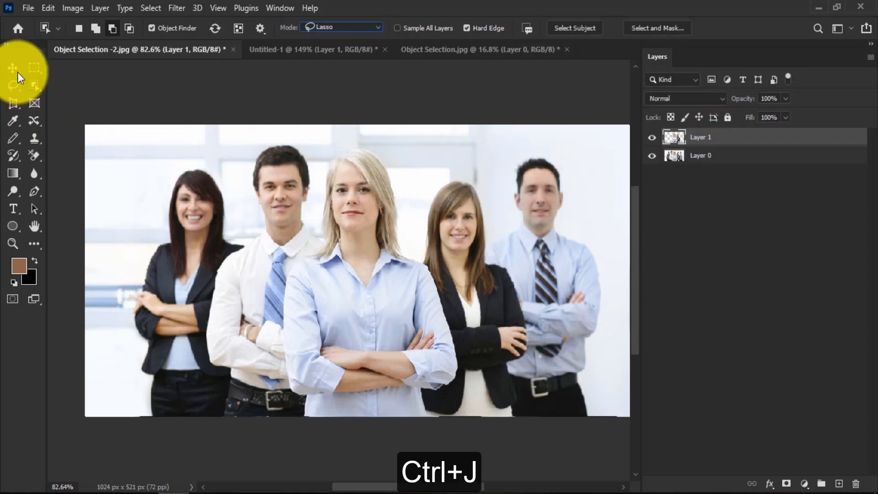
- Shift the copied women left in the group photo and place a copy of them beside the bird in Object Selection.jpg, clearing the selection there
left_click(13, 68)
left_click_drag(377, 307, 241, 310)
left_click(440, 51)
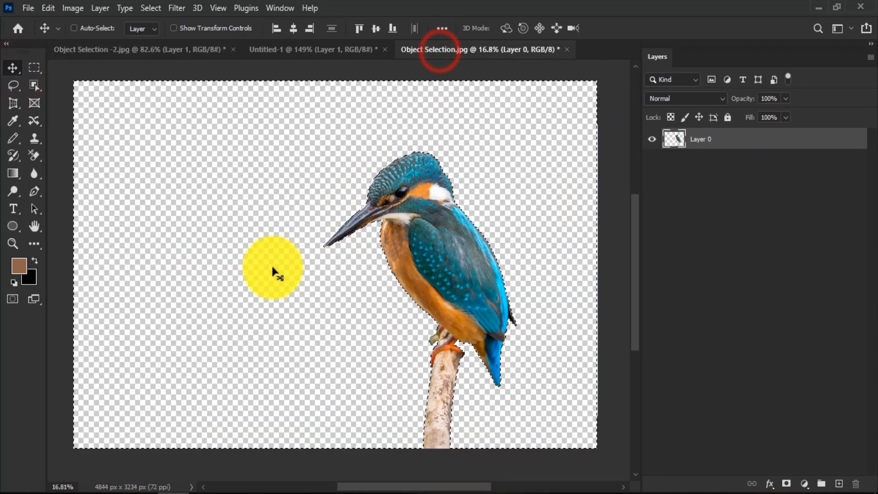
left_click(174, 51)
left_click_drag(223, 265, 260, 301)
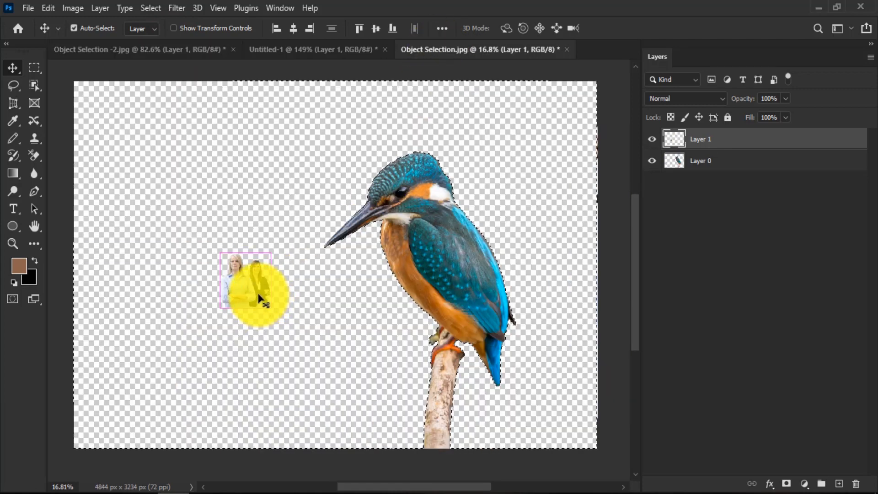
key("ctrl+d")
- Move the copied women back over their originals in Object Selection -2.jpg and undo back to before the layer copy
left_click(166, 51)
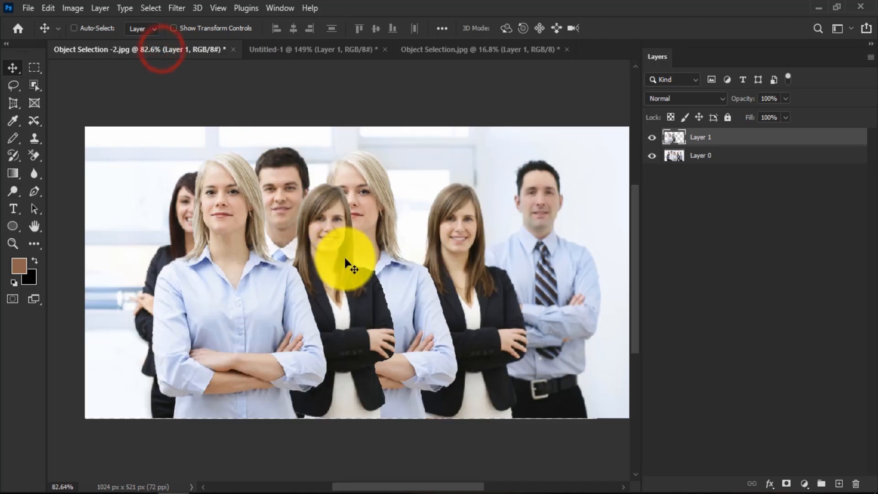
left_click_drag(306, 319, 451, 310)
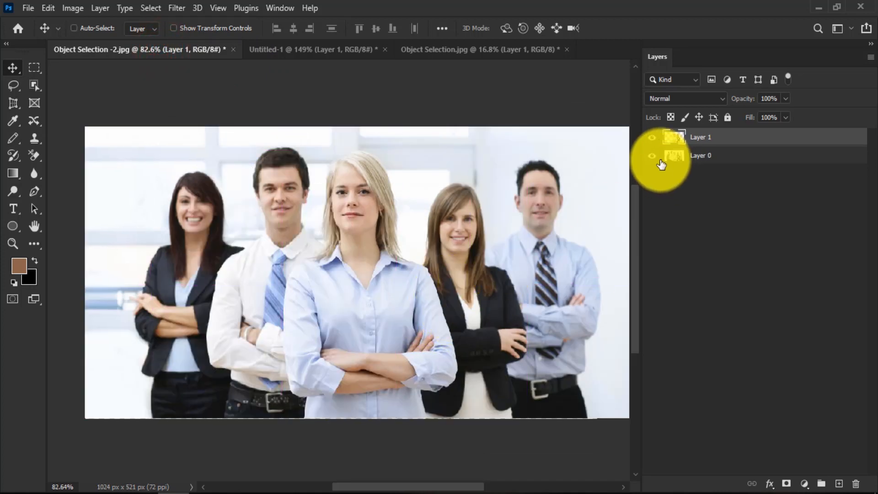
key("ctrl+z")
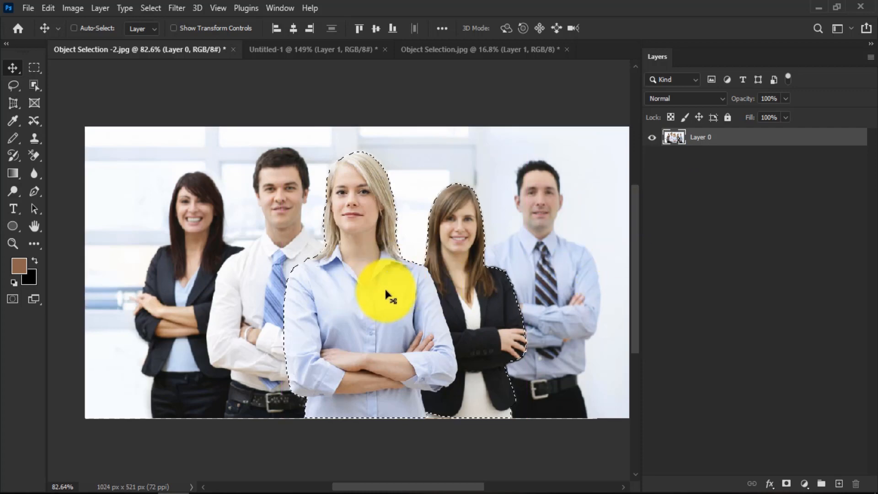
- Invert the selection, delete everything around the two women in the group photo, and deselect
key("ctrl+shift+i")
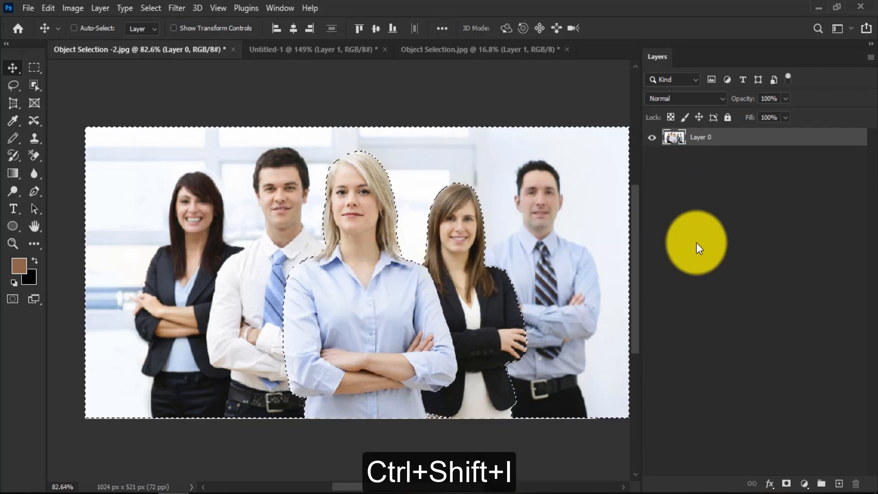
key("Delete")
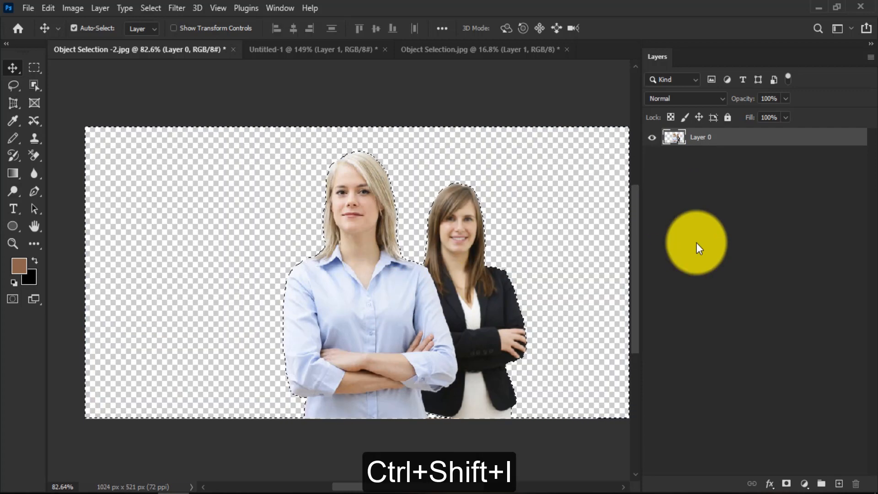
key("ctrl+d")
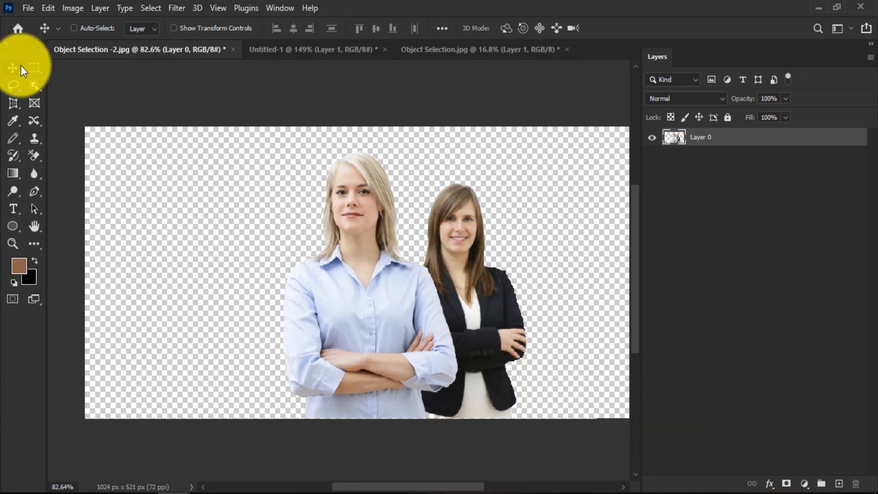
- Highlight the Frame Tool entry in the Word list of Photoshop's best tools, and return to Photoshop
left_click(37, 89)
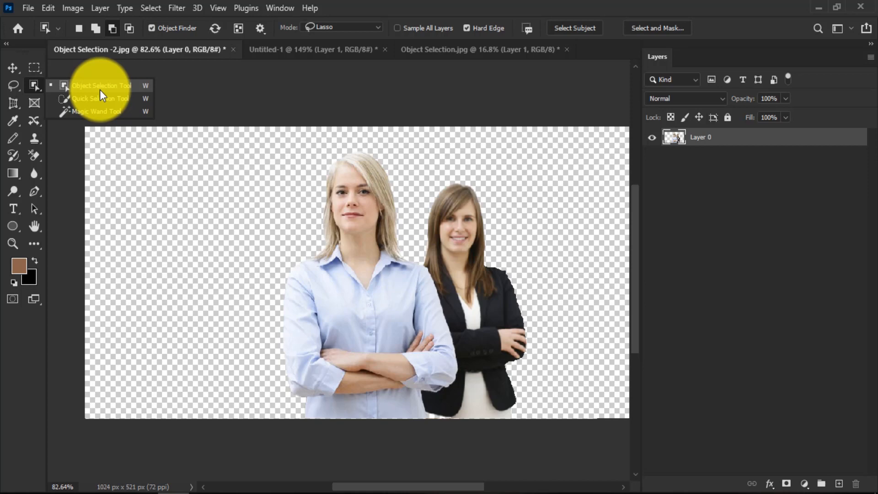
left_click(99, 90)
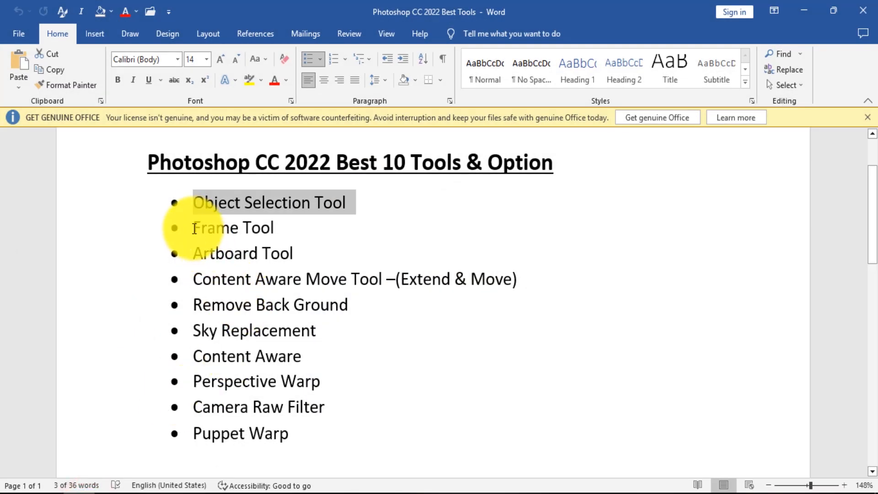
left_click_drag(192, 227, 264, 223)
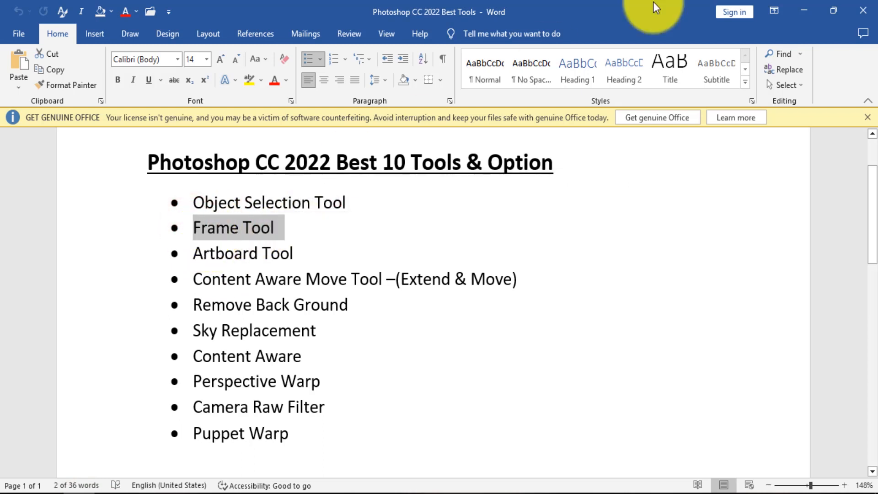
left_click(804, 11)
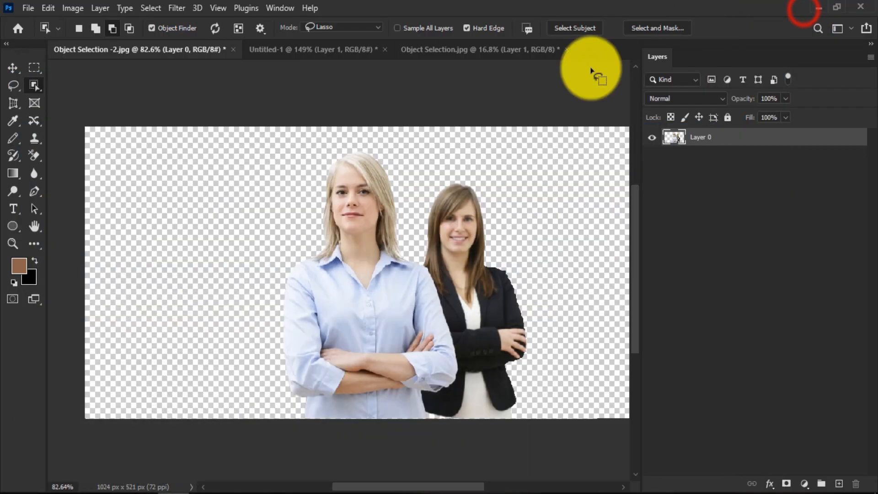
- Draw a rectangular frame with the Frame tool over the inside of the large middle picture in Untitled-1
left_click(331, 48)
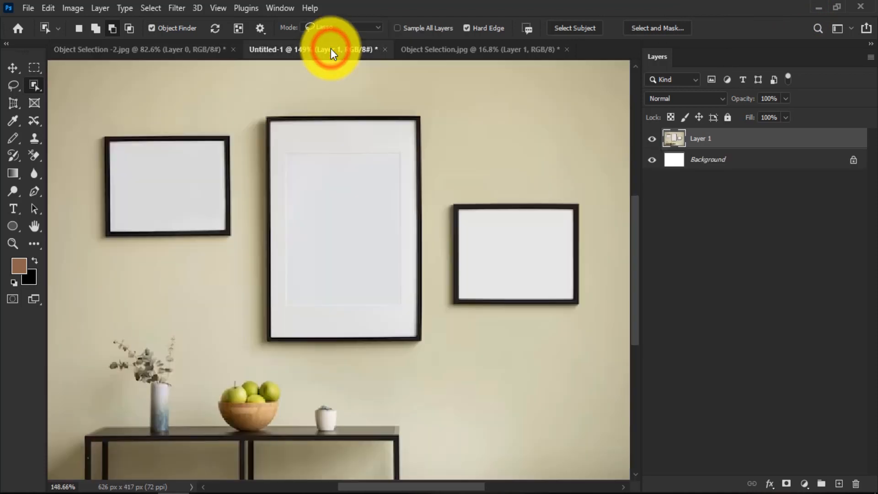
scroll(303, 238, "down", 3)
scroll(301, 155, "up", 1)
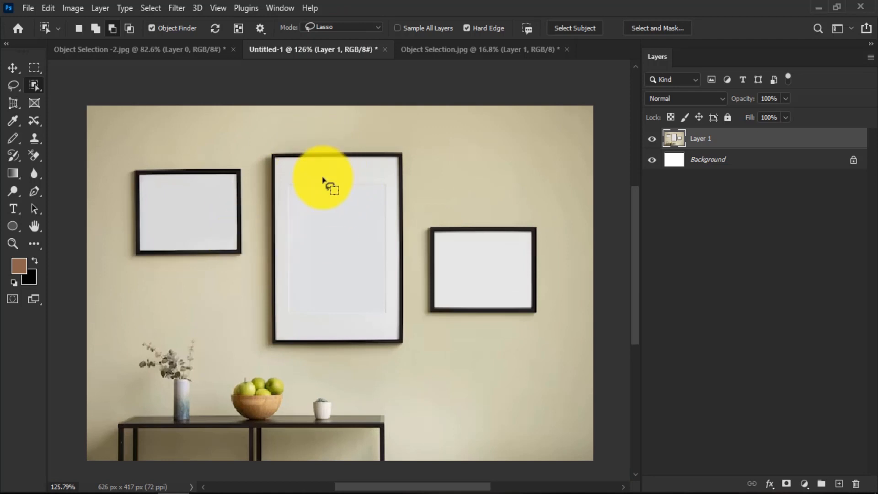
scroll(373, 261, "up", 1)
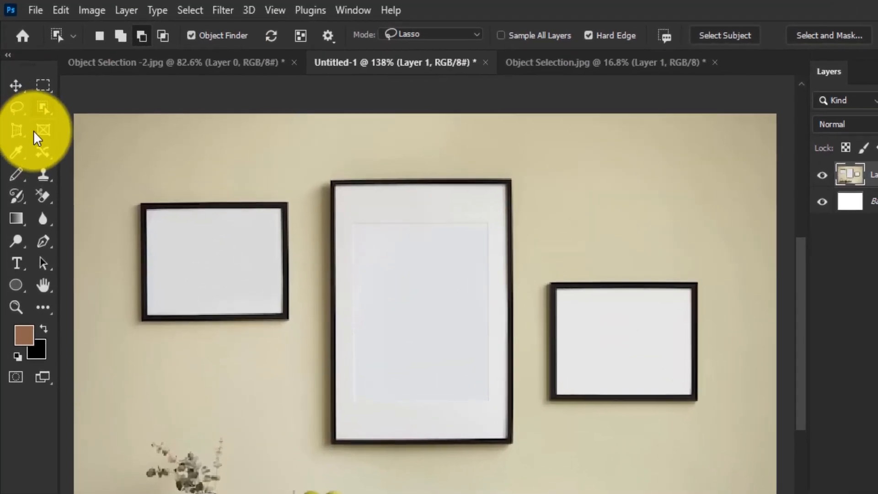
left_click(30, 103)
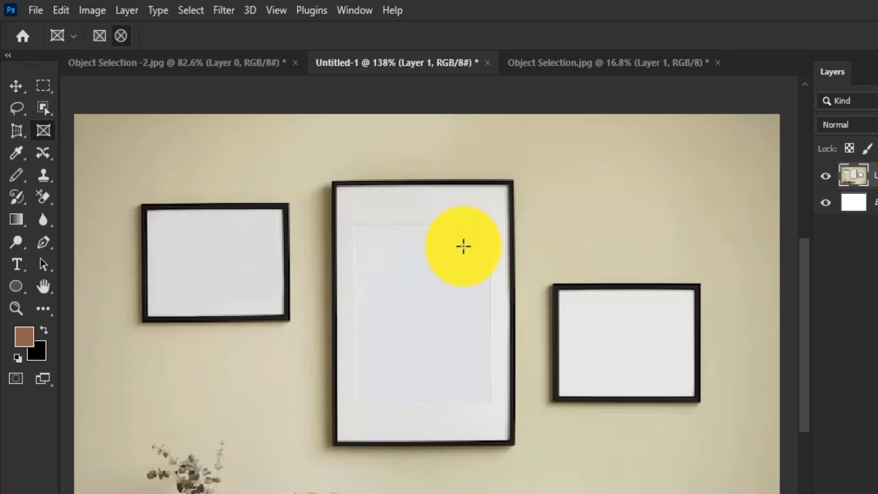
left_click(99, 36)
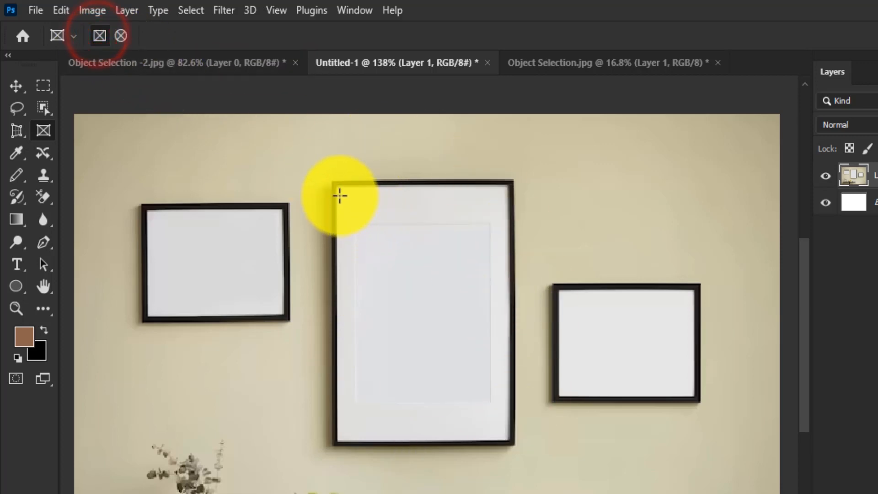
left_click_drag(337, 184, 506, 437)
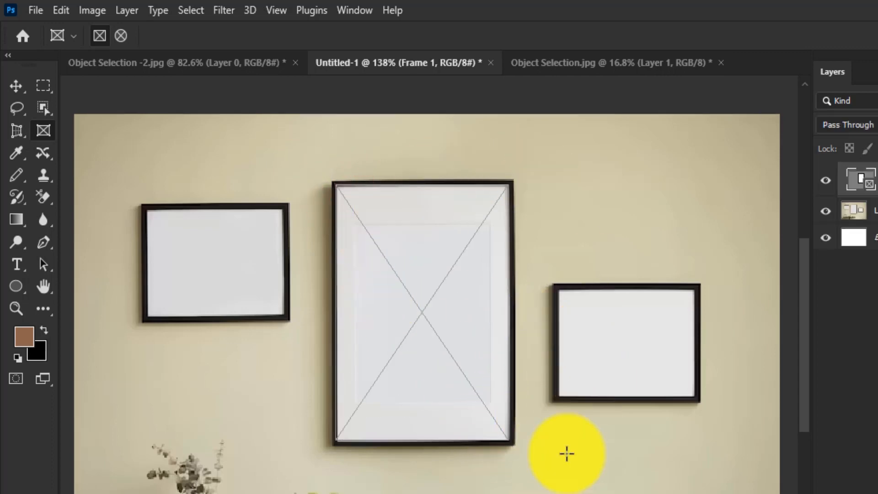
- Free-transform the new frame and align its bottom edge with the large picture's opening, stretching the height to 100.47%
scroll(432, 427, "up", 6)
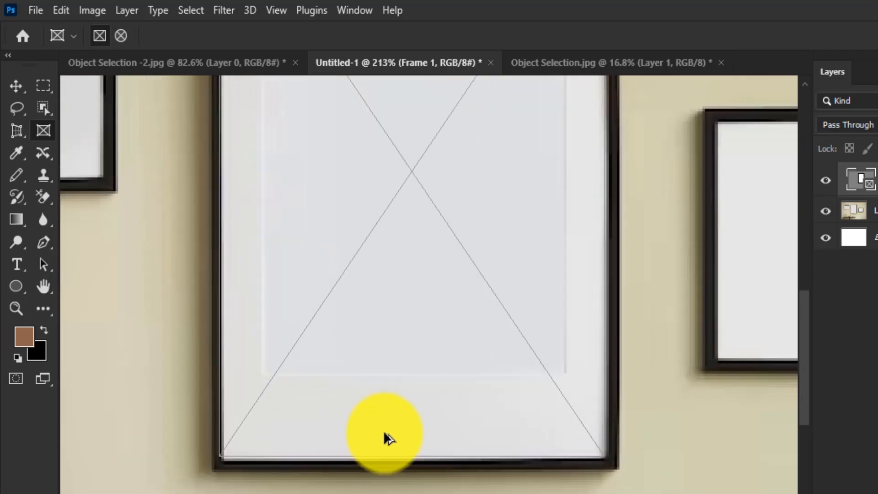
scroll(411, 415, "down", 2)
scroll(278, 442, "up", 3)
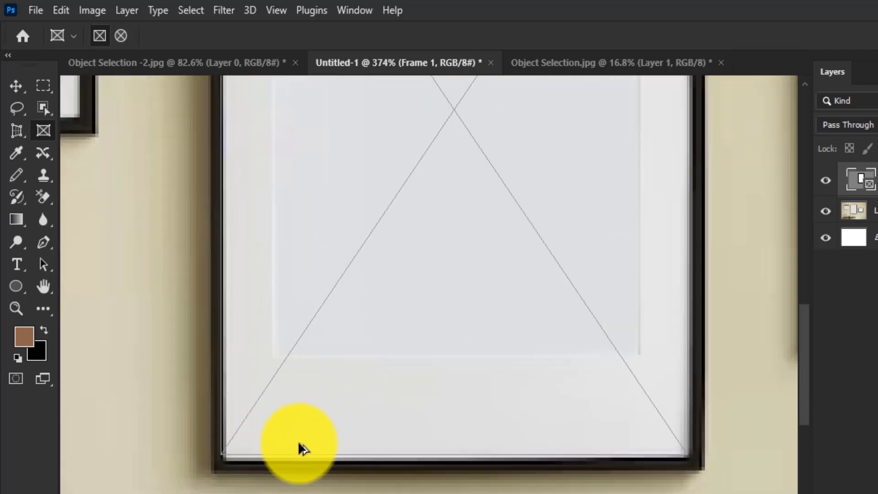
key("ctrl+t")
scroll(441, 448, "up", 3)
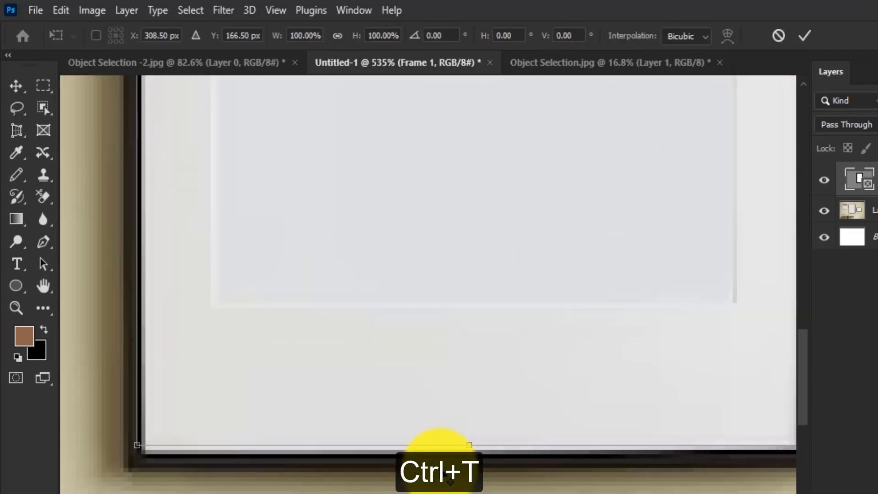
left_click_drag(406, 380, 406, 381)
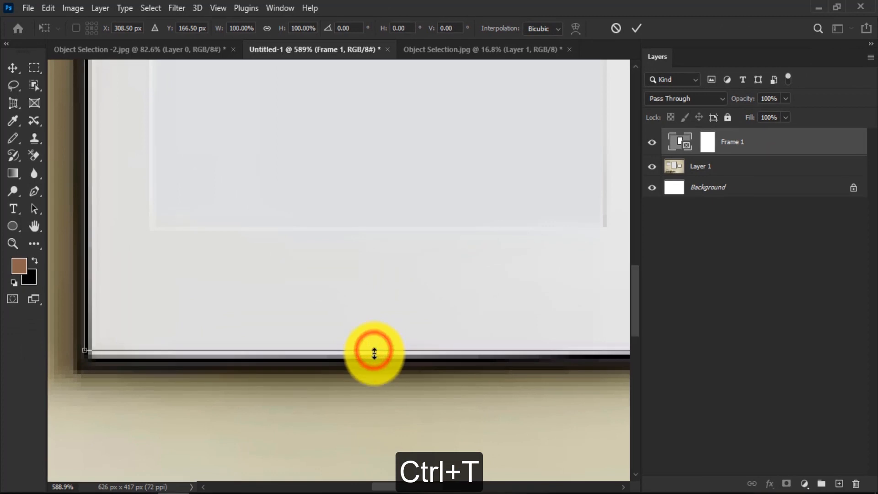
left_click_drag(374, 353, 376, 360)
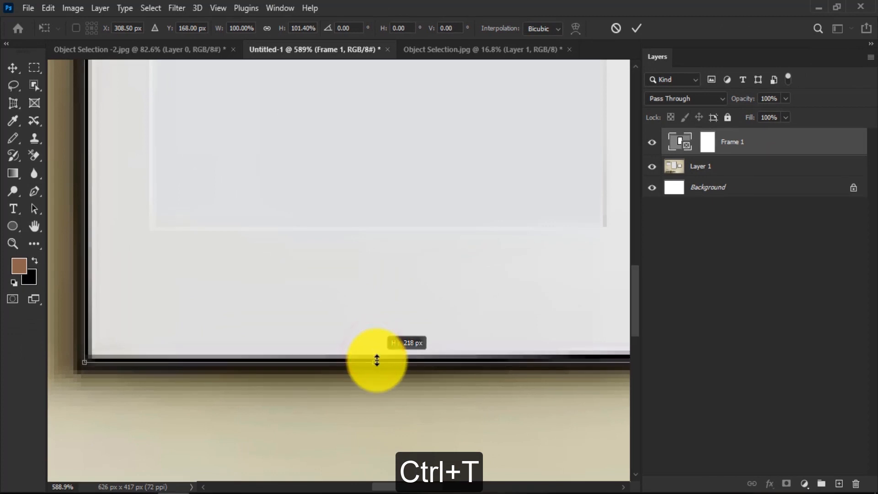
scroll(377, 361, "down", 3)
scroll(376, 355, "up", 2)
scroll(376, 374, "up", 3)
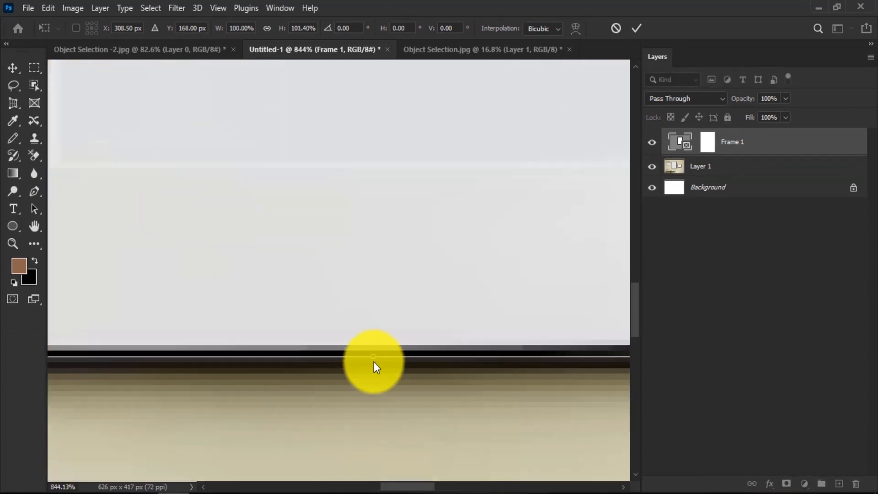
left_click_drag(372, 358, 372, 348)
scroll(372, 350, "down", 5)
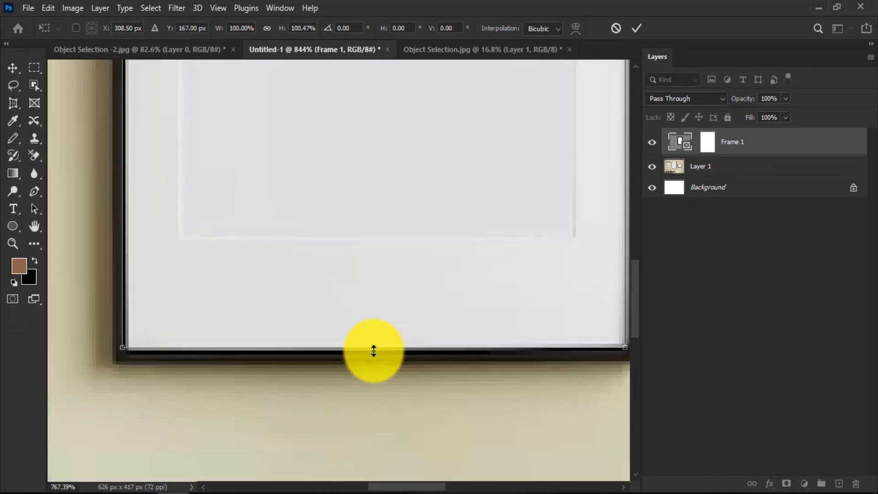
- Fit the frame's right and left edges to the large picture's opening, at X 309.50 px and 100.00% width, and apply the transform
scroll(557, 90, "up", 5)
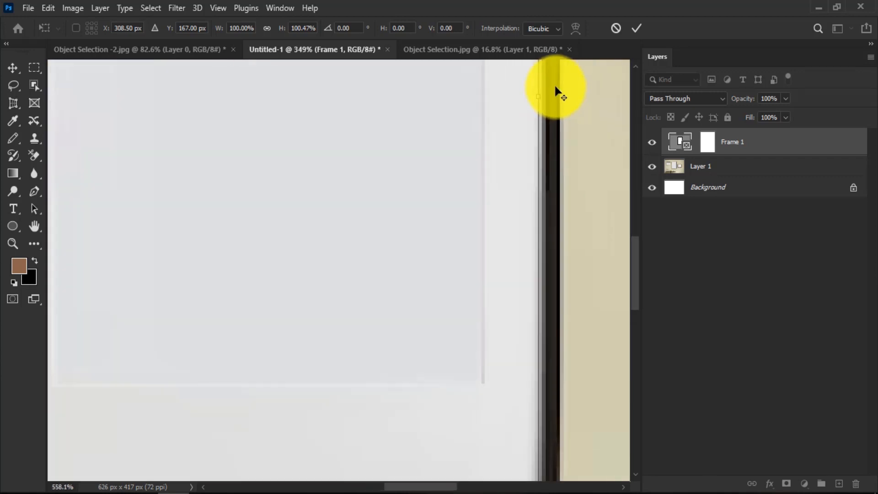
left_click_drag(527, 169, 549, 180)
scroll(559, 190, "down", 3)
scroll(559, 190, "down", 3)
scroll(208, 181, "up", 6)
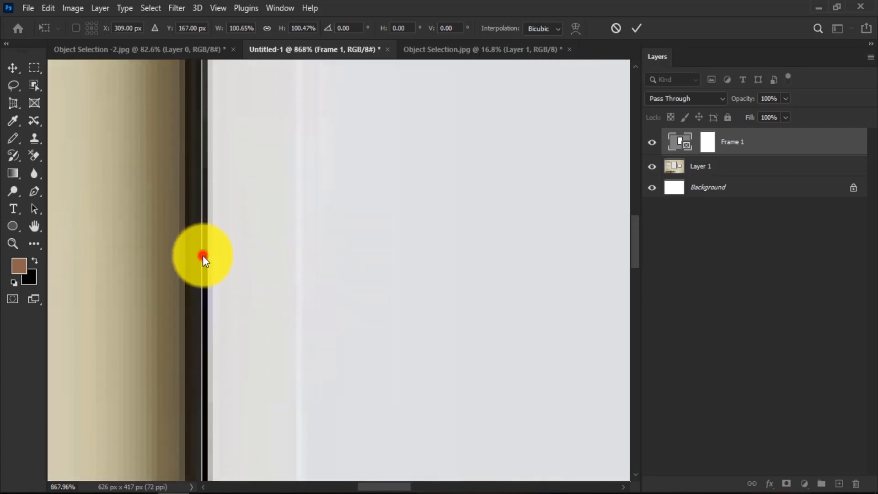
left_click_drag(201, 254, 210, 255)
scroll(211, 256, "down", 3)
scroll(212, 256, "down", 4)
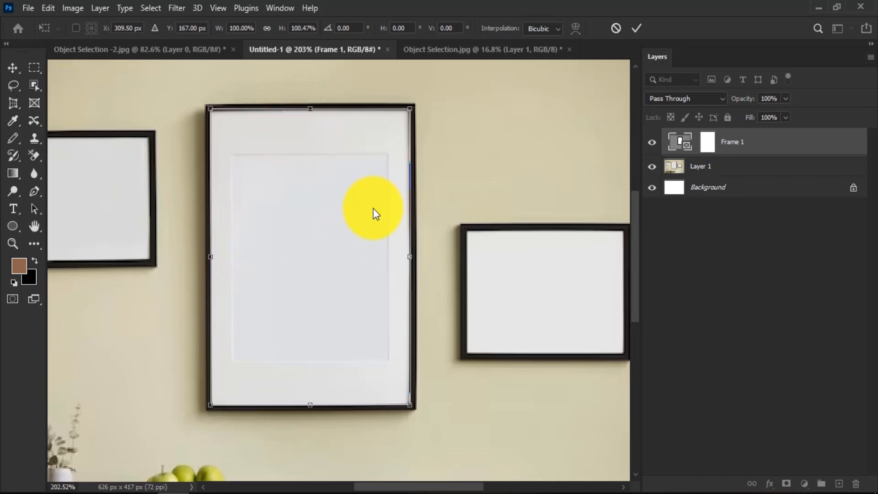
left_click(361, 204)
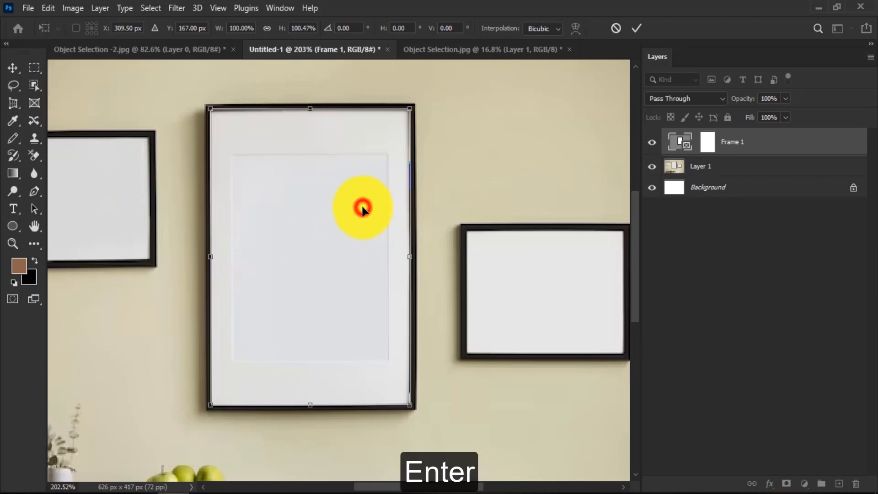
key("Return")
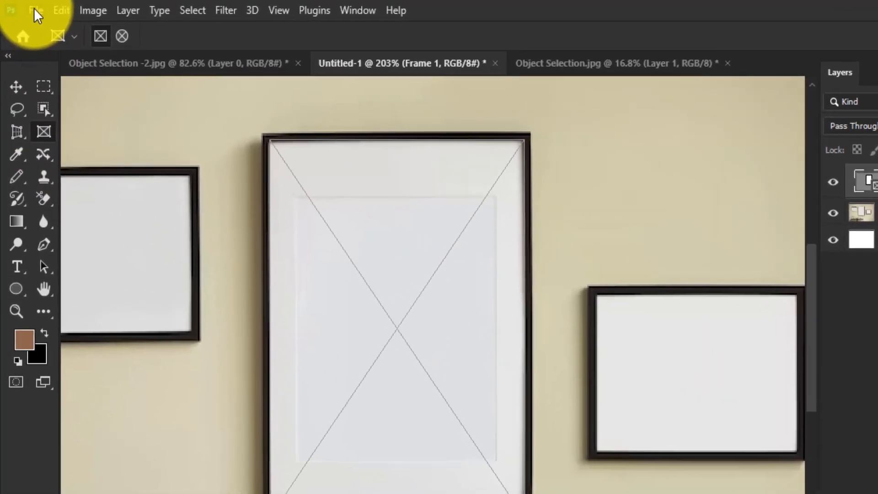
- Place the Raw Filter image as embedded in the large frame and shift the photo left inside it
left_click(28, 7)
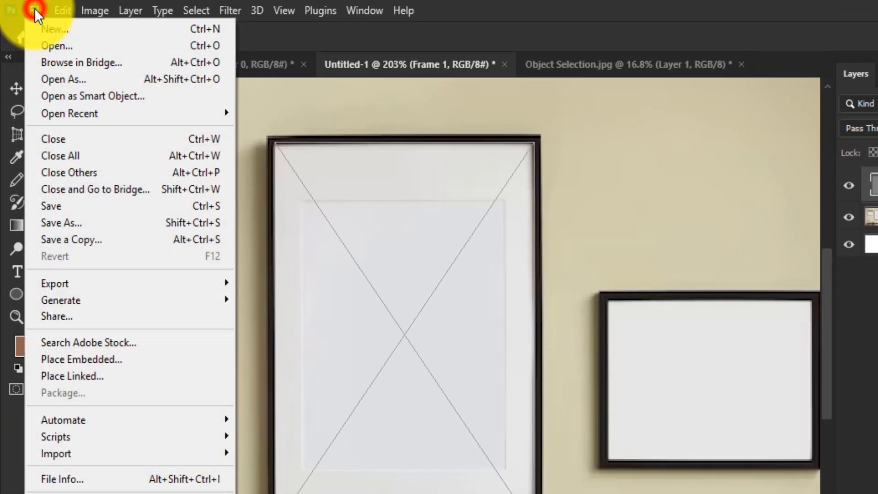
left_click(57, 360)
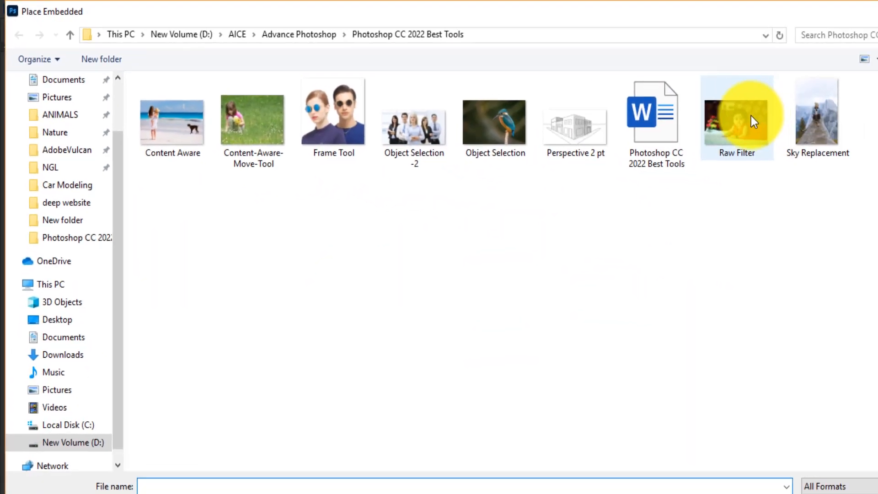
double_click(753, 122)
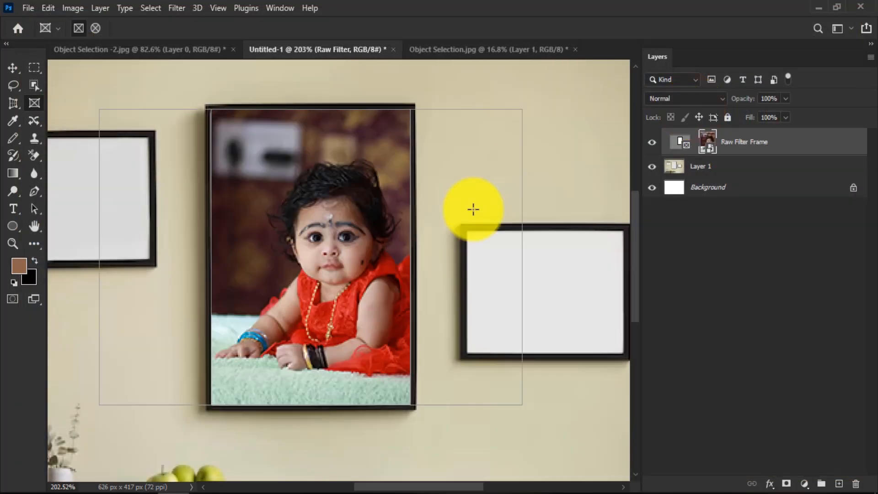
left_click_drag(338, 282, 293, 278)
scroll(280, 277, "down", 4)
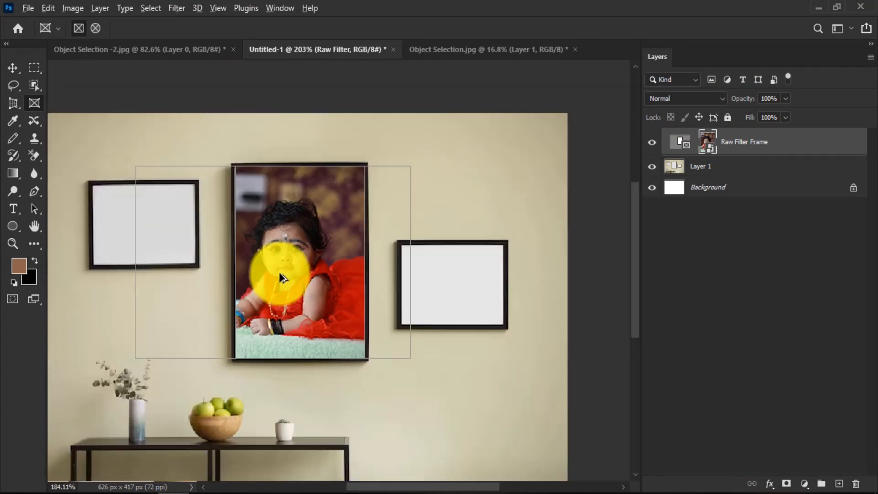
- Select Layer 1 and draw a rectangular frame over the inside of the small picture to the right of the baby photo
left_click(12, 68)
scroll(526, 297, "up", 4)
scroll(518, 297, "up", 1)
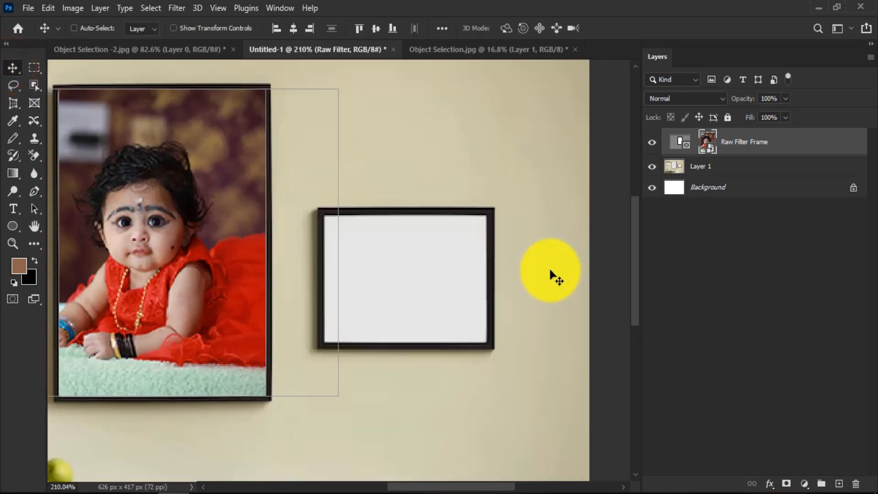
left_click(707, 170)
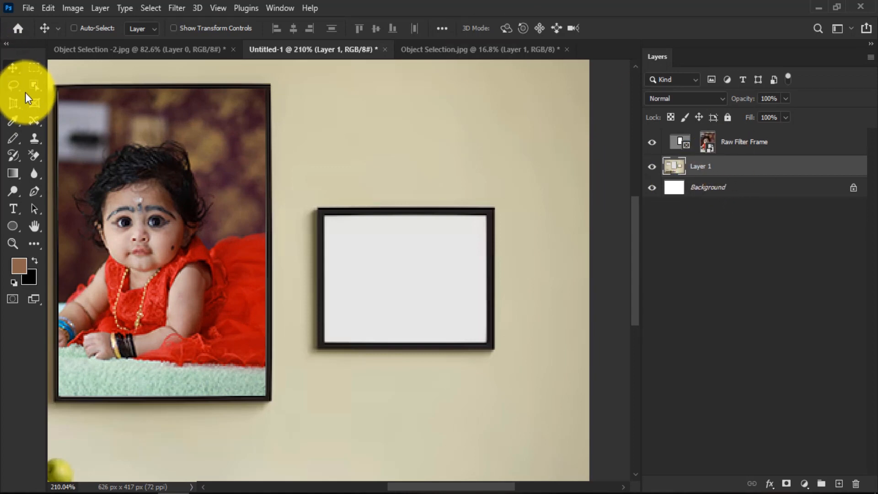
left_click(35, 103)
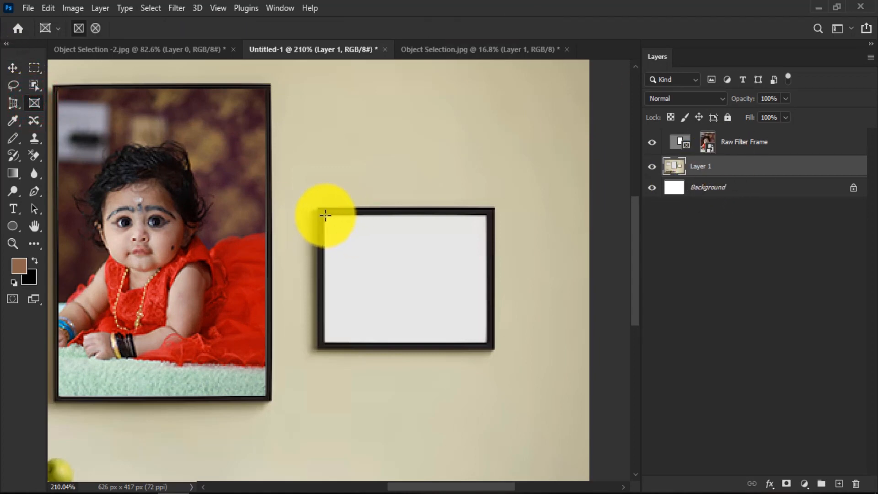
left_click_drag(325, 215, 487, 343)
scroll(409, 295, "up", 5)
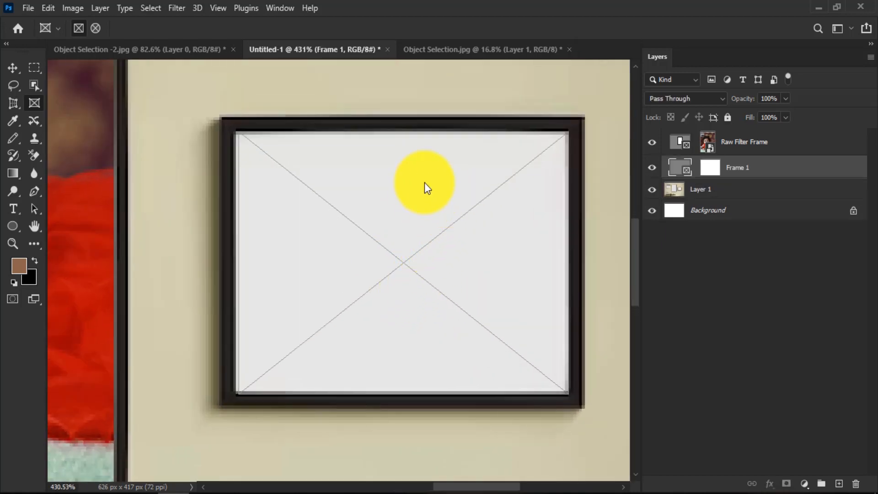
key("ctrl+t")
scroll(386, 224, "down", 3)
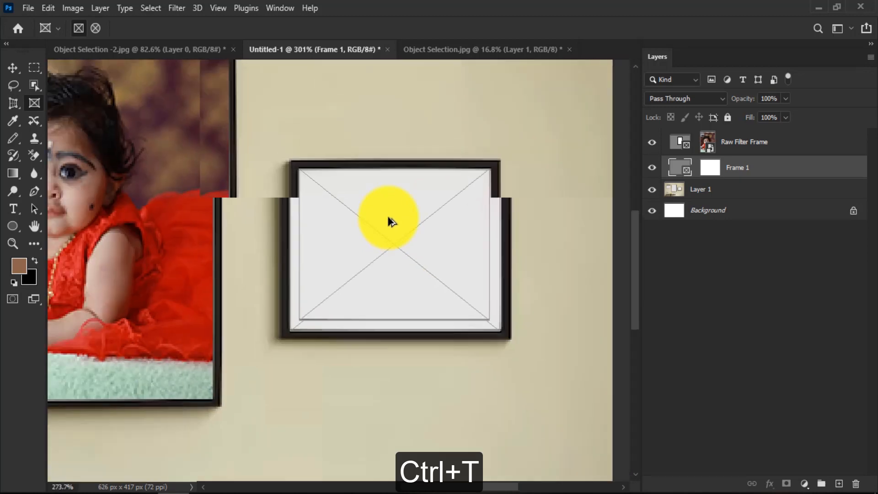
- Place the Content Aware image as embedded in the small right-hand frame
left_click(28, 8)
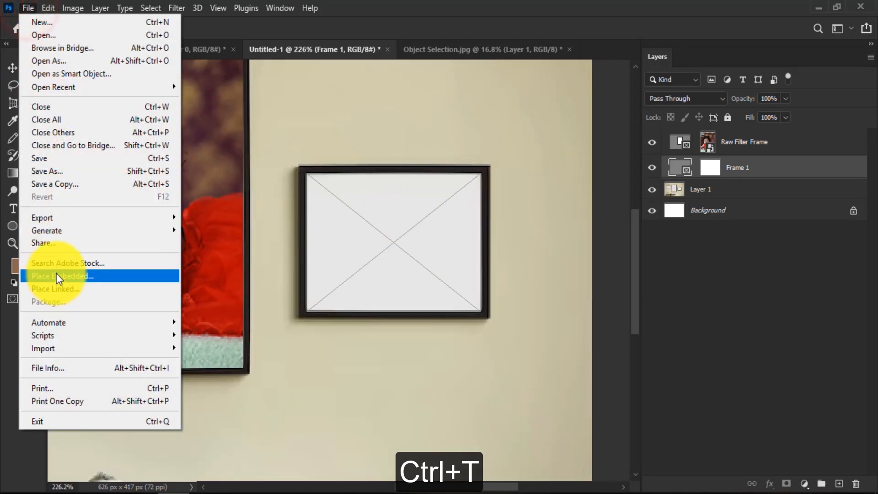
left_click(59, 275)
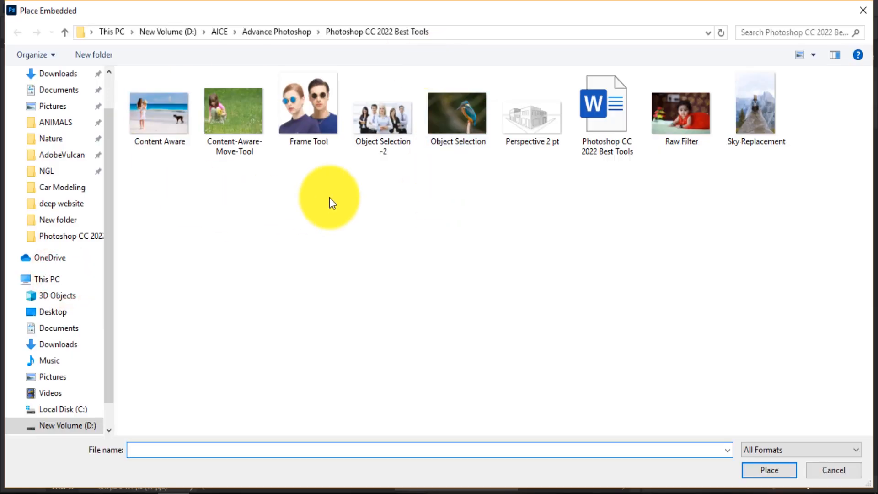
double_click(166, 112)
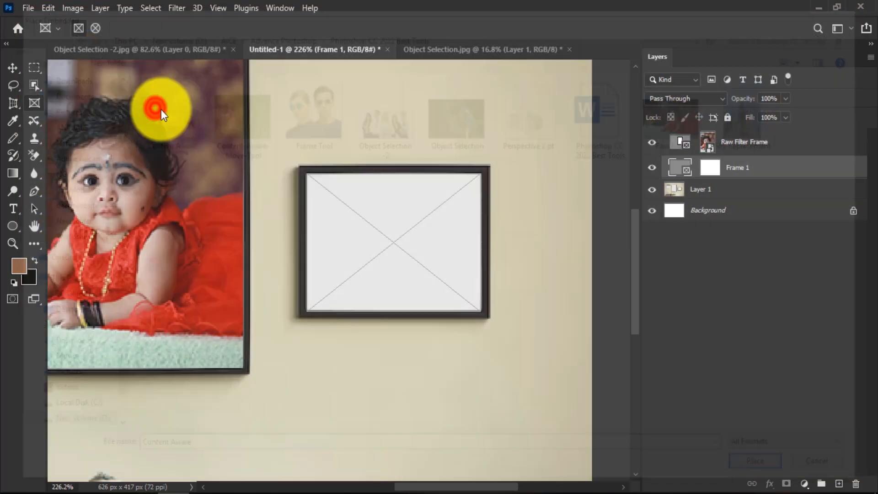
scroll(499, 253, "down", 3)
scroll(502, 252, "down", 1)
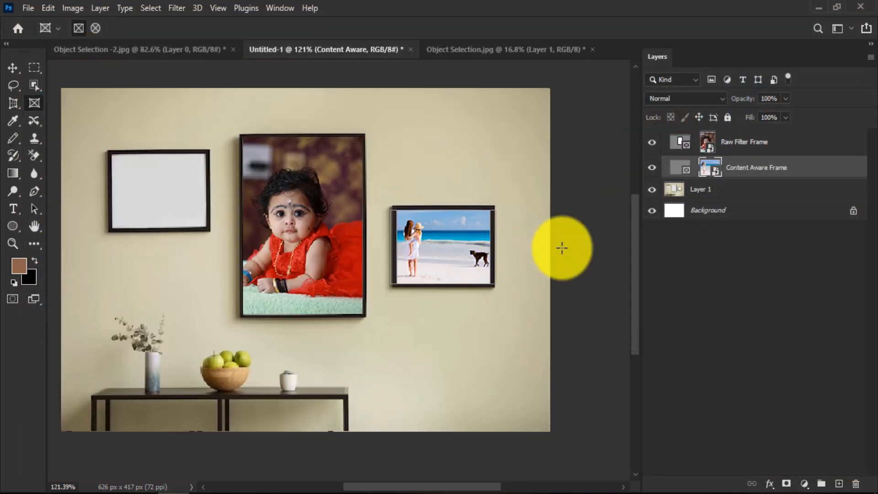
- Draw a rectangular frame over the blank inside of the small picture to the left of the baby photo
scroll(98, 152, "up", 5)
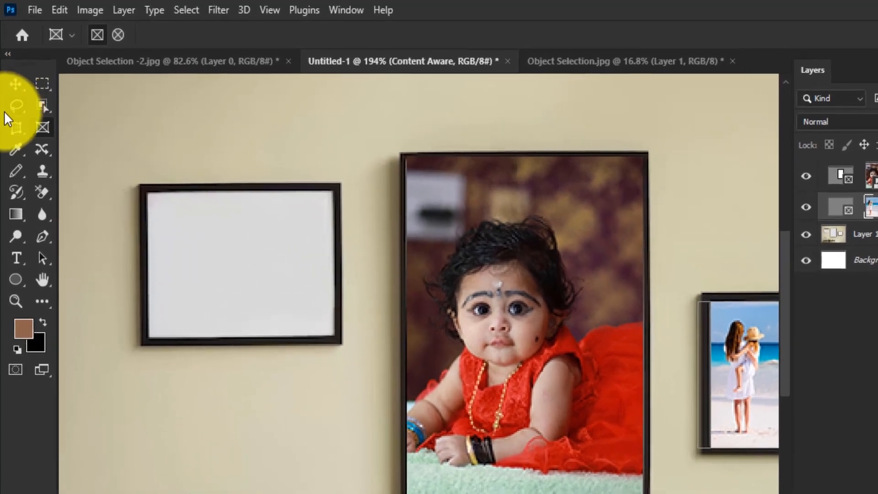
scroll(148, 192, "up", 1)
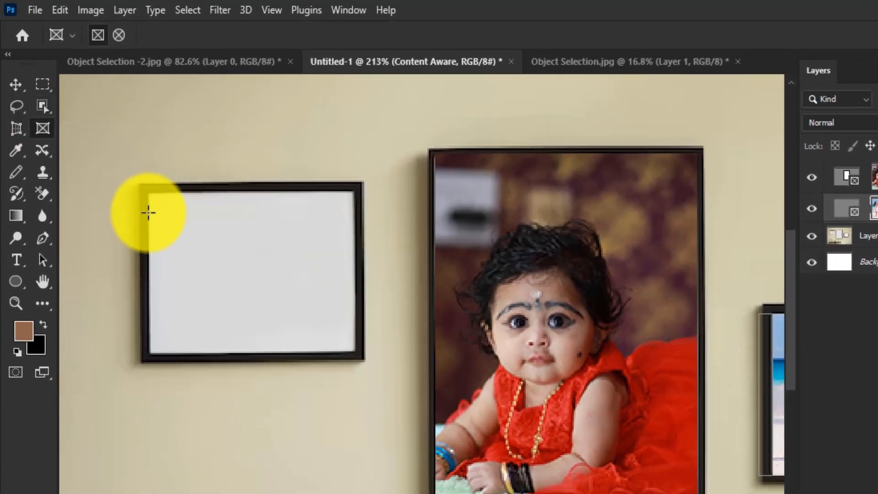
left_click_drag(149, 192, 357, 351)
- Fit the new frame to the small picture's opening, at X 125.50 px, Y 126.00 px, 99.18% width and 104.65% height, and apply the transform
scroll(252, 334, "up", 3)
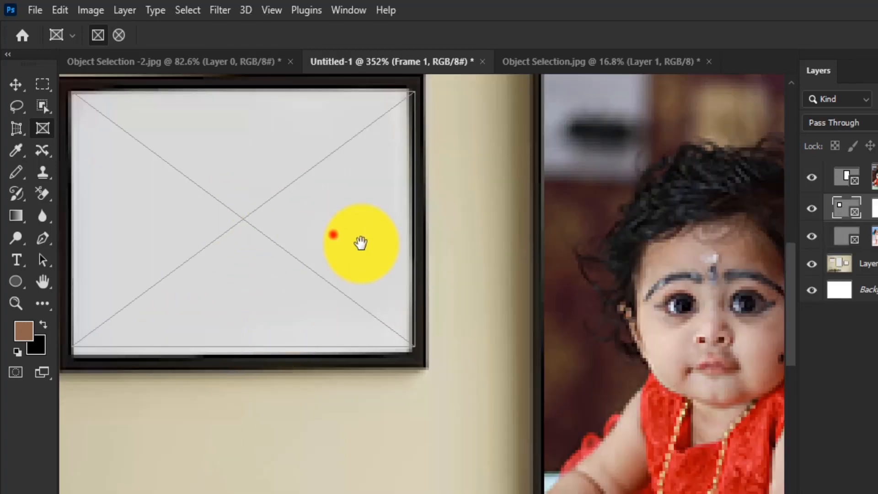
left_click_drag(361, 242, 412, 270)
key("ctrl+t")
scroll(497, 245, "up", 2)
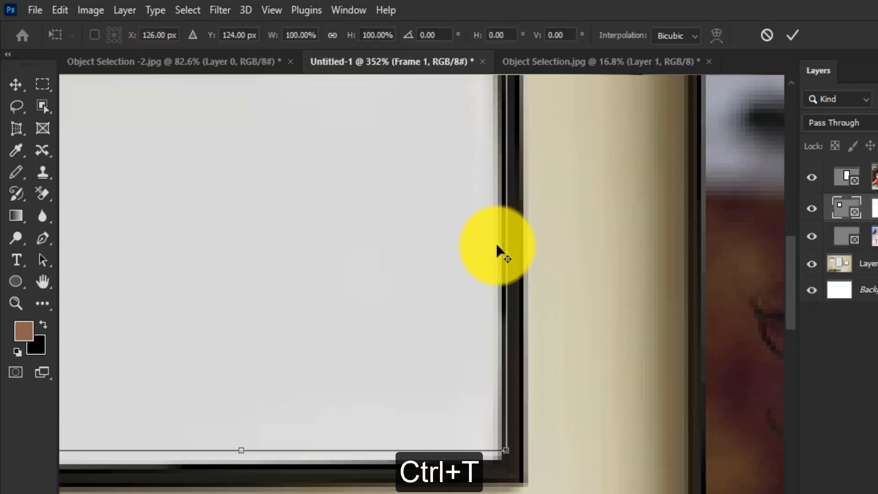
scroll(497, 249, "up", 2)
left_click_drag(505, 253, 503, 251)
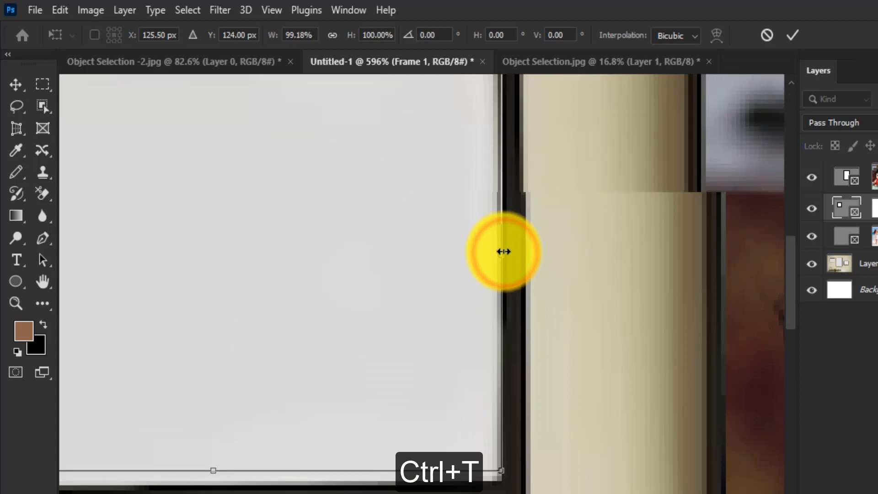
scroll(503, 251, "down", 3)
left_click_drag(286, 361, 415, 352)
left_click_drag(416, 408, 419, 420)
scroll(410, 396, "down", 2)
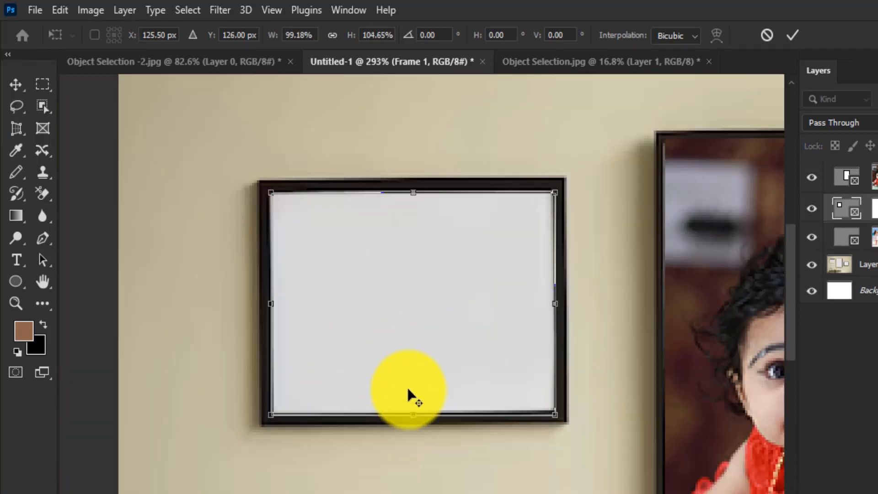
key("Return")
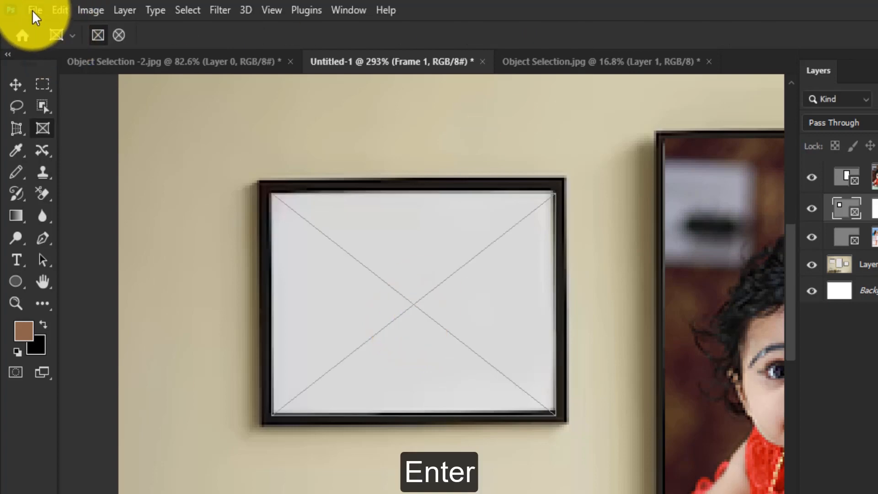
- Place the Object Selection -2 image as embedded in the small left-hand frame
left_click(36, 17)
left_click(76, 342)
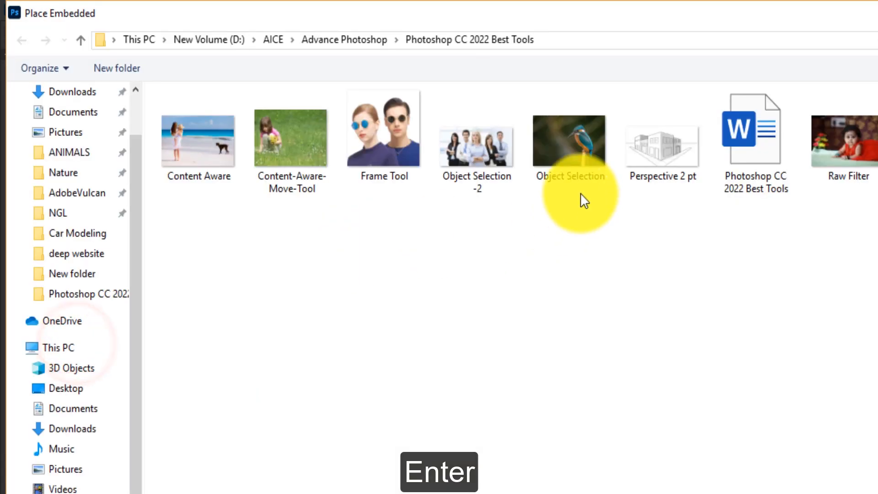
double_click(478, 155)
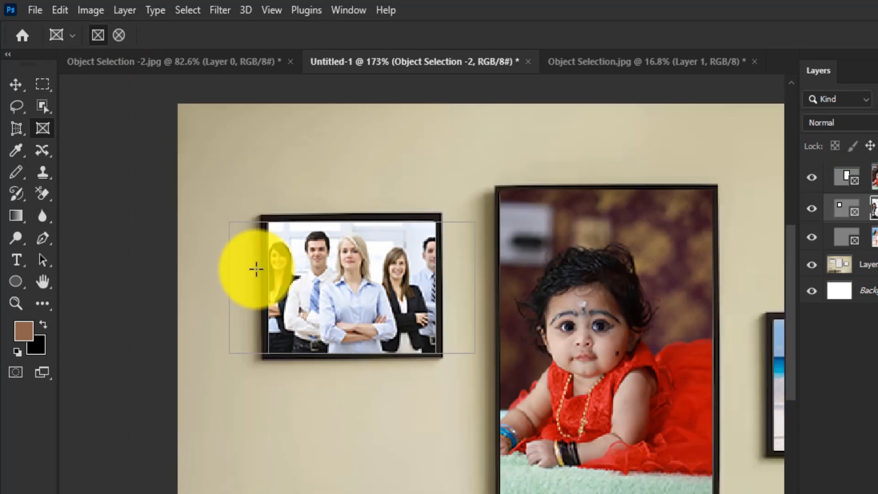
scroll(315, 263, "up", 3)
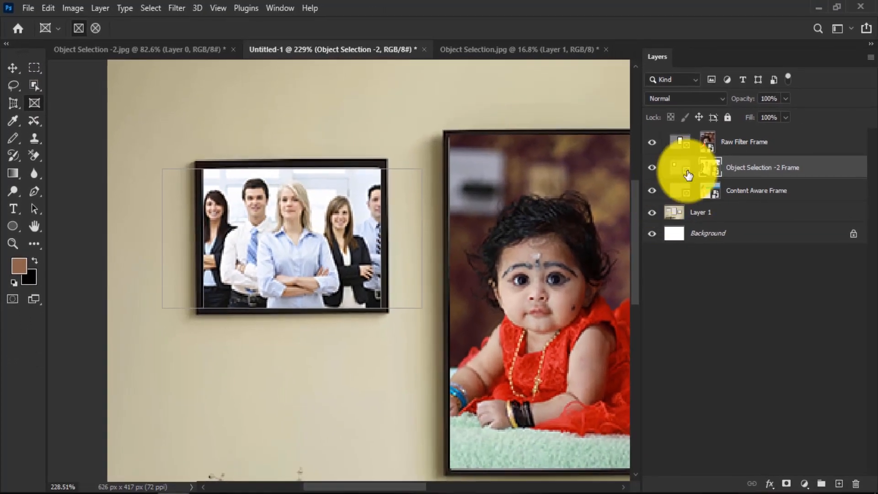
- Apply a free transform to the group photo at its current size, and deselect all layers to hide the frame outline
key("ctrl+t")
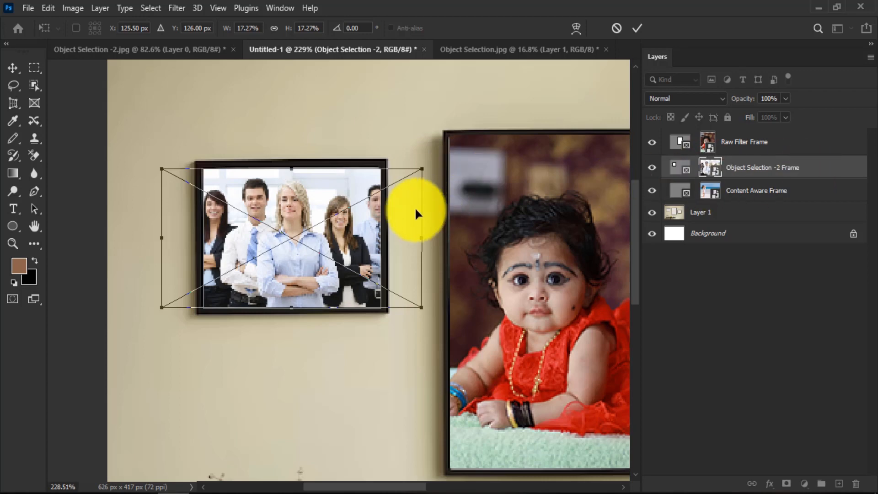
key("Return")
scroll(236, 218, "down", 3)
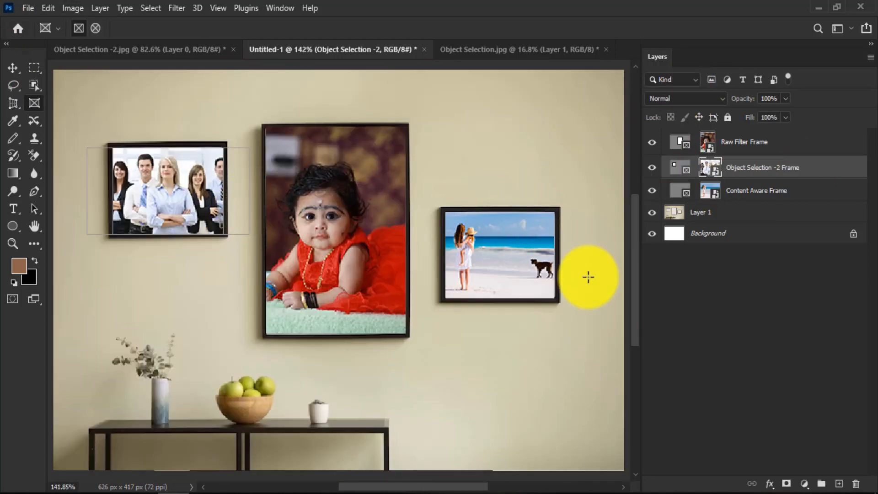
left_click(724, 302)
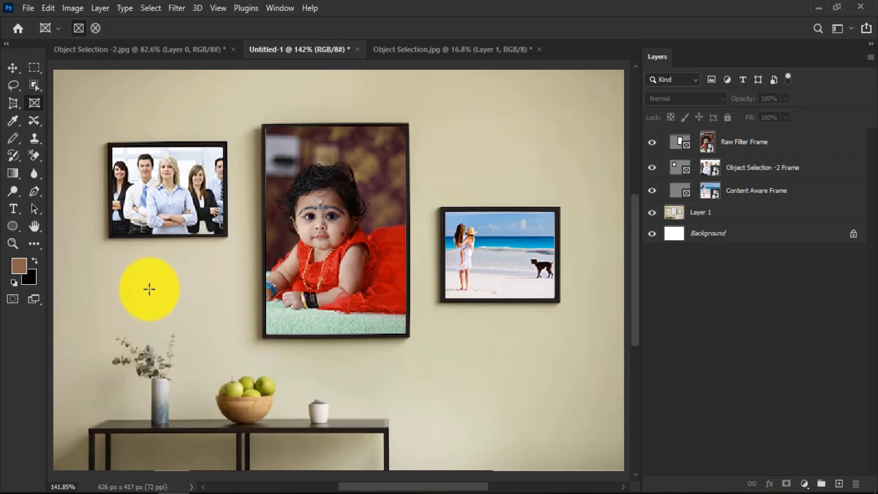
- Open the Frame Tool image and draw an elliptical frame over the man's right-hand sunglass lens
key("ctrl+o")
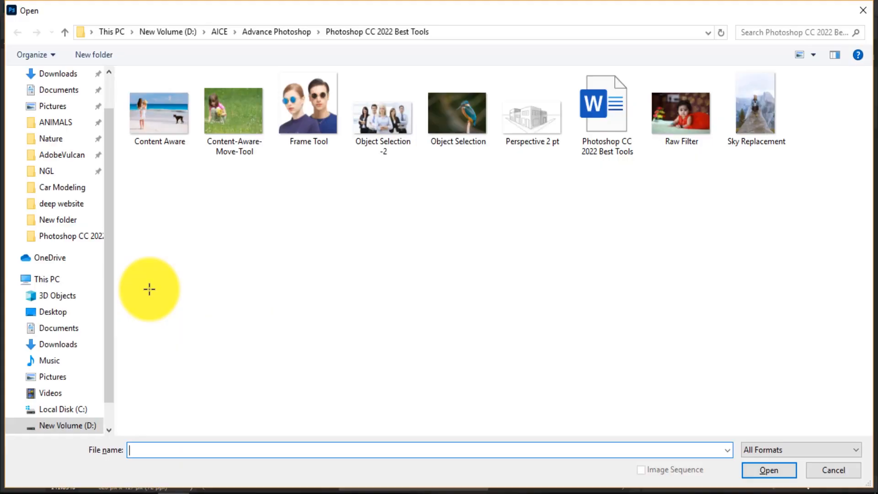
double_click(292, 106)
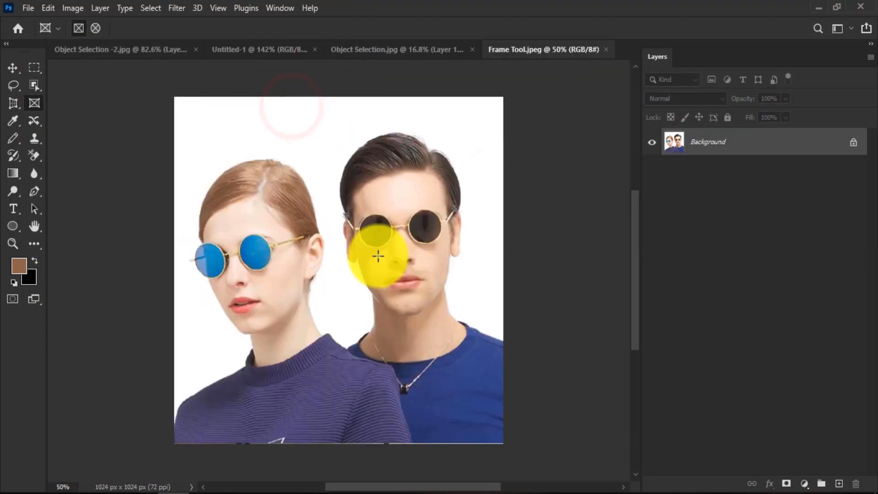
scroll(430, 225, "up", 4)
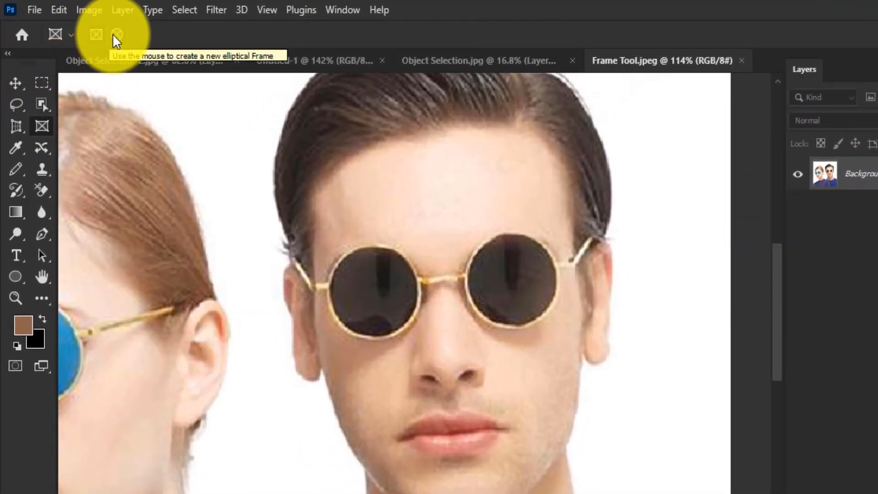
left_click(114, 34)
scroll(544, 297, "up", 3)
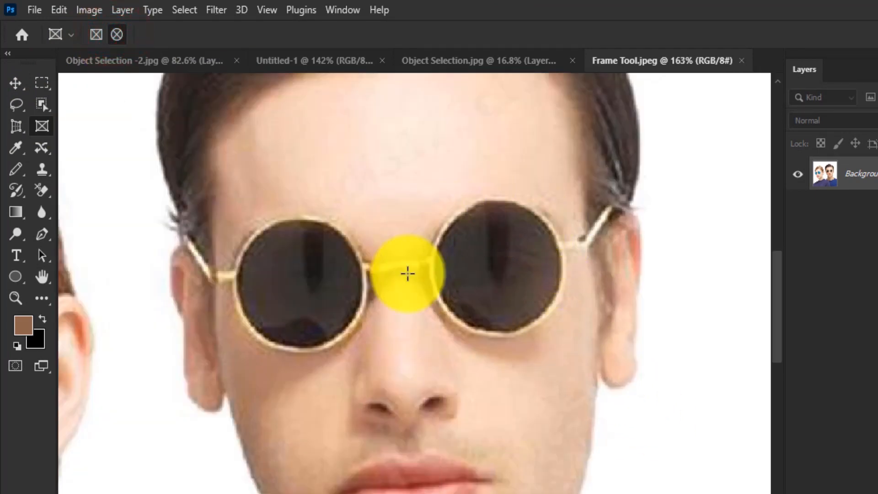
left_click_drag(434, 201, 559, 332)
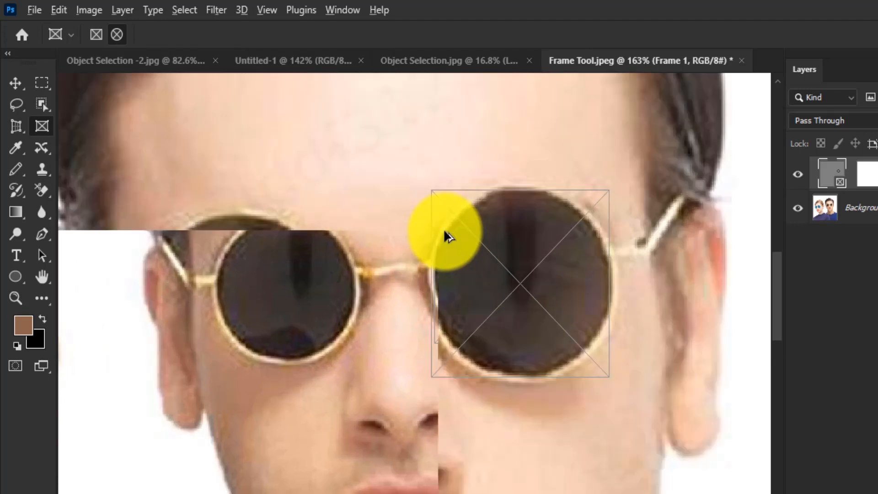
- Fit the elliptical frame to the lens edges with Free Transform, at X 780.50 px and Y 383.50 px, and apply it
scroll(471, 233, "up", 4)
key("ctrl+t")
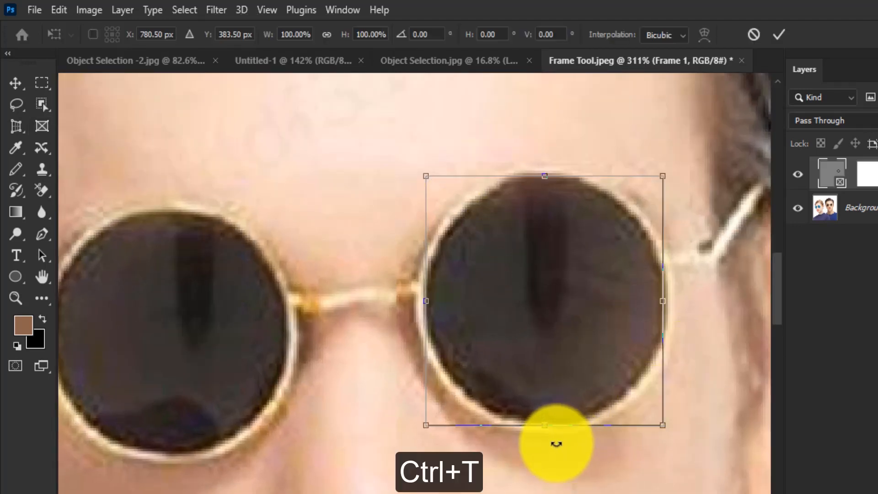
scroll(553, 402, "up", 2)
left_click_drag(400, 275, 395, 278)
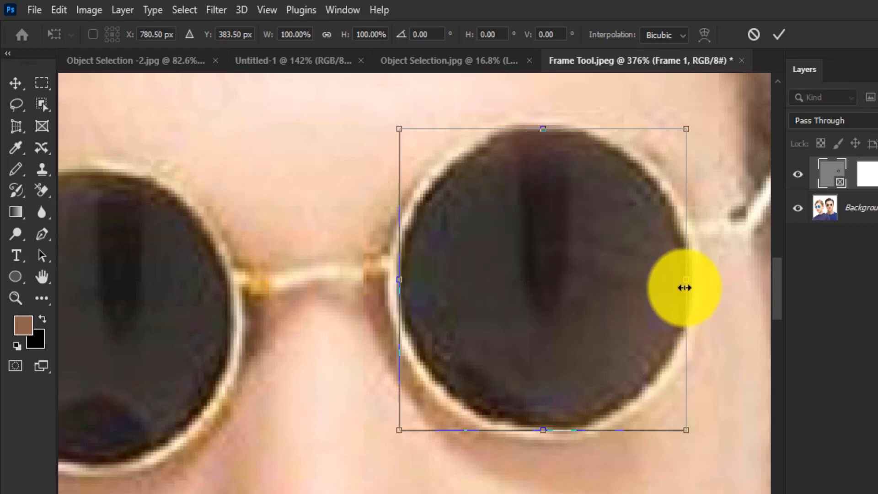
double_click(631, 285)
- Place the Raw Filter image as embedded in the elliptical lens frame
scroll(558, 307, "down", 3)
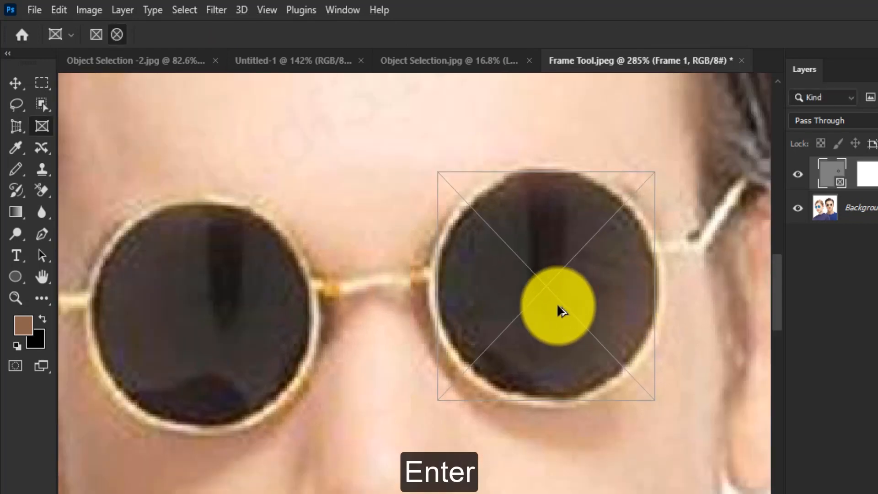
scroll(559, 310, "down", 2)
left_click(34, 9)
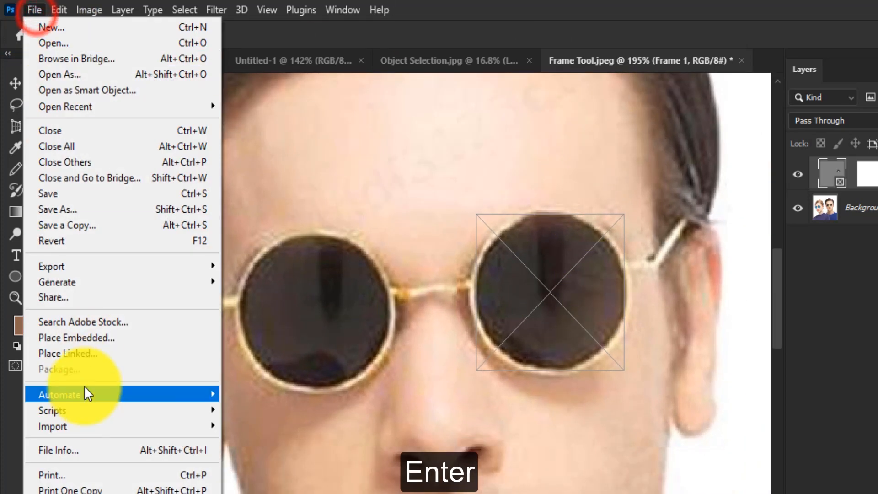
left_click(78, 337)
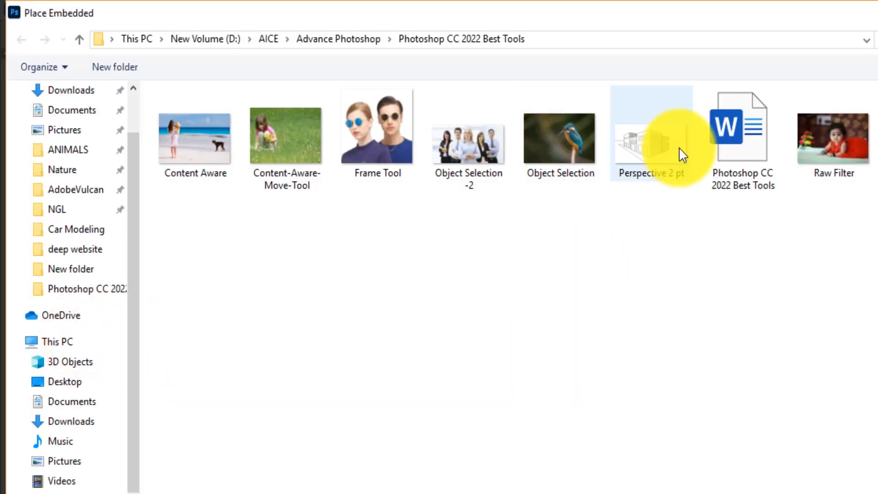
double_click(838, 140)
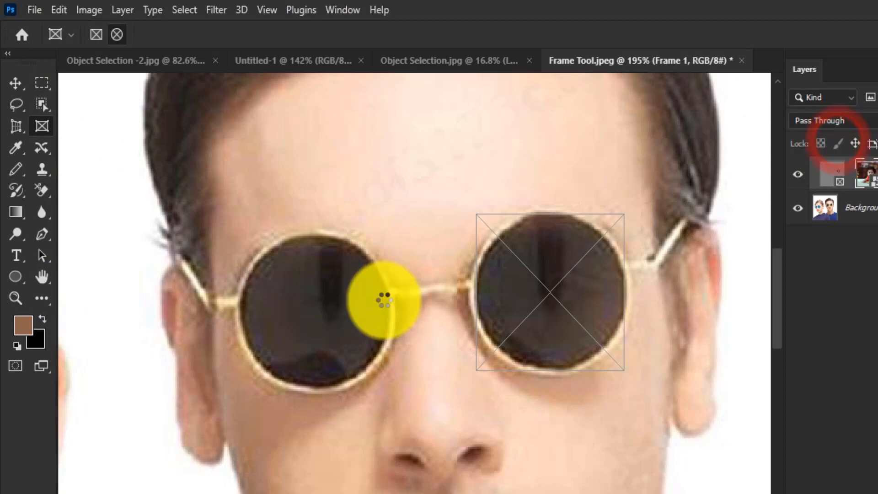
scroll(608, 295, "up", 3)
scroll(576, 297, "down", 2)
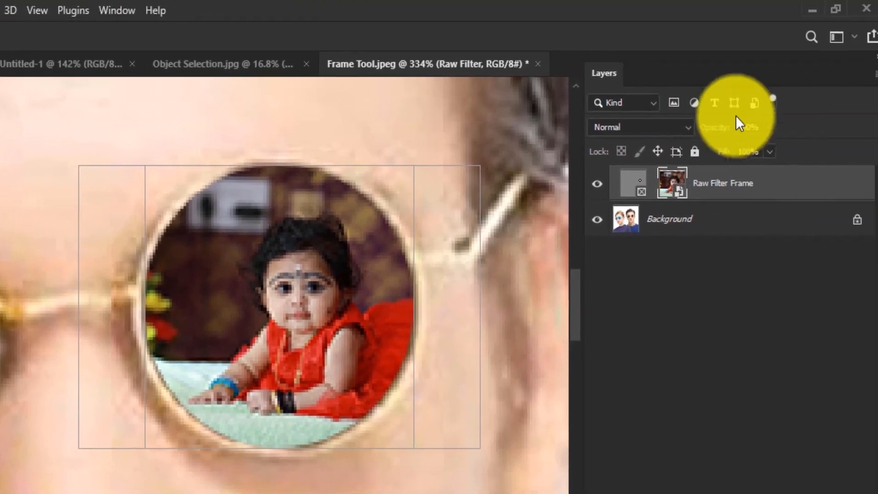
- Set the Raw Filter Frame layer's blend mode to Overlay and its opacity to 95%
left_click(675, 130)
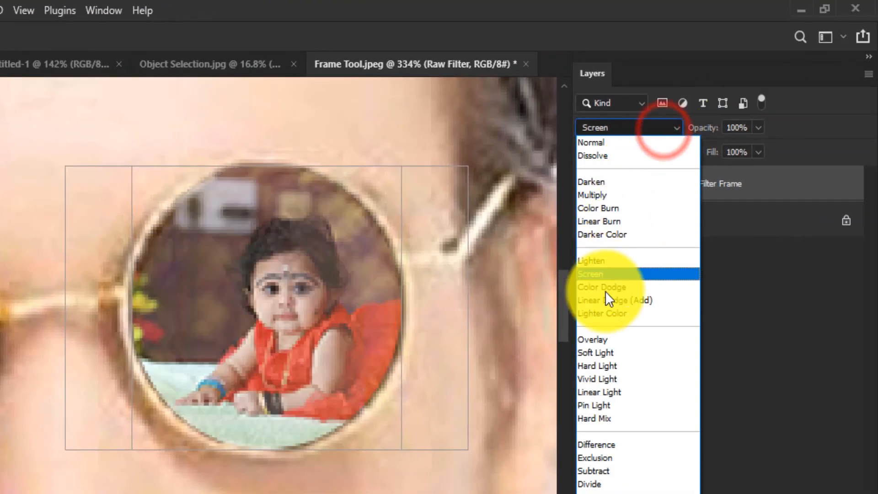
left_click(615, 339)
left_click_drag(712, 124, 702, 130)
scroll(324, 293, "down", 3)
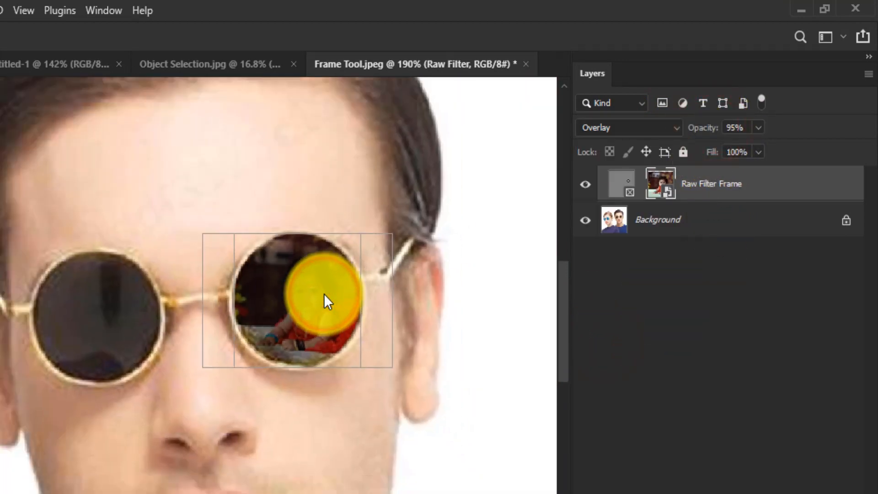
- Deselect all layers to hide the lens frame outline, and choose the elliptical frame shape
scroll(323, 294, "down", 1)
scroll(261, 303, "up", 4)
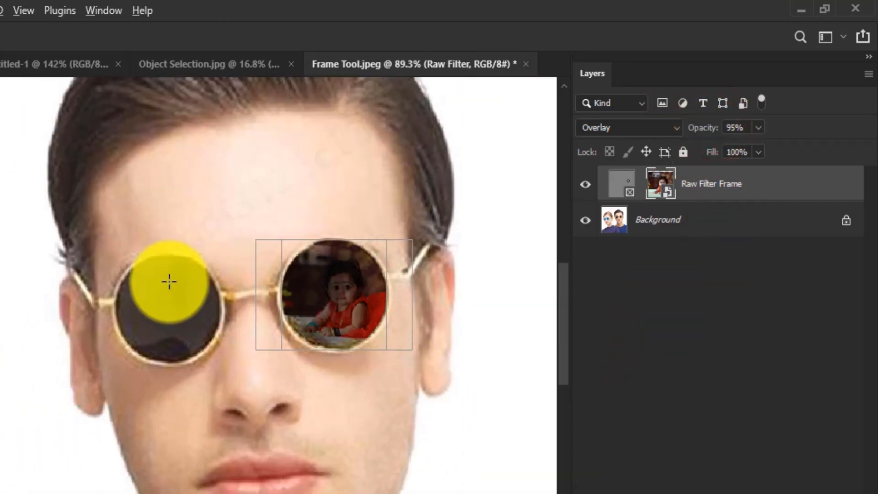
scroll(157, 280, "down", 4)
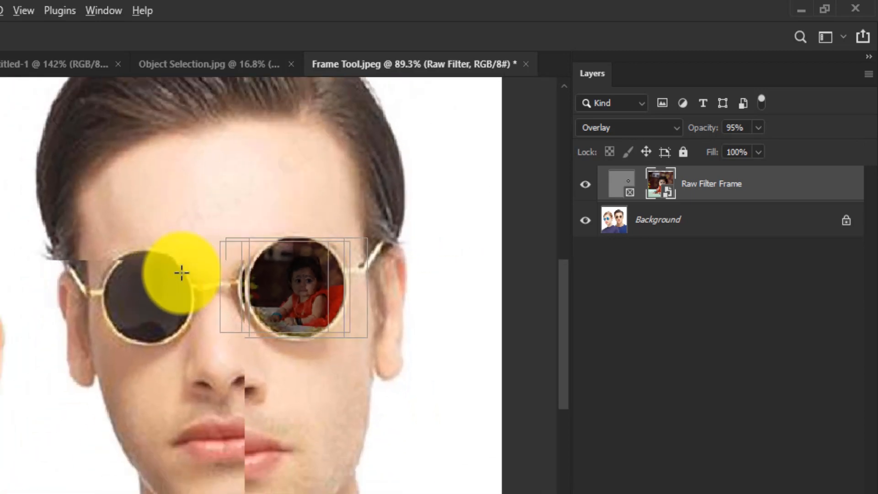
scroll(298, 270, "down", 1)
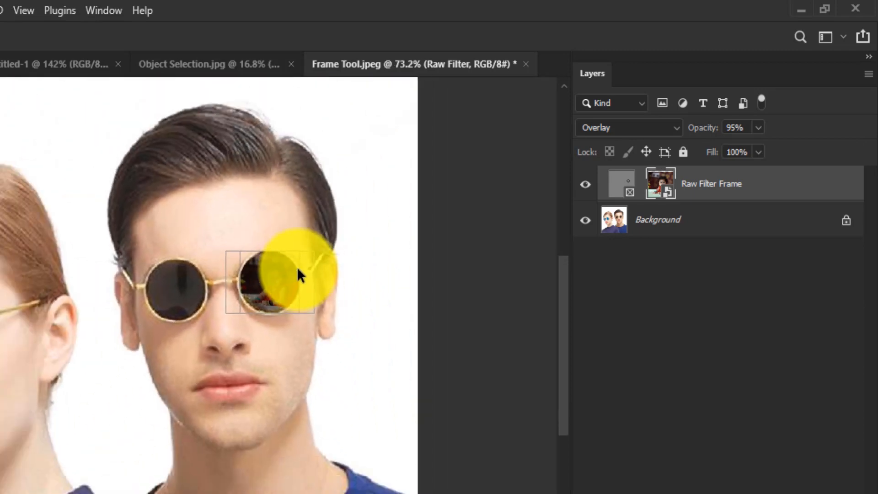
scroll(297, 267, "down", 2)
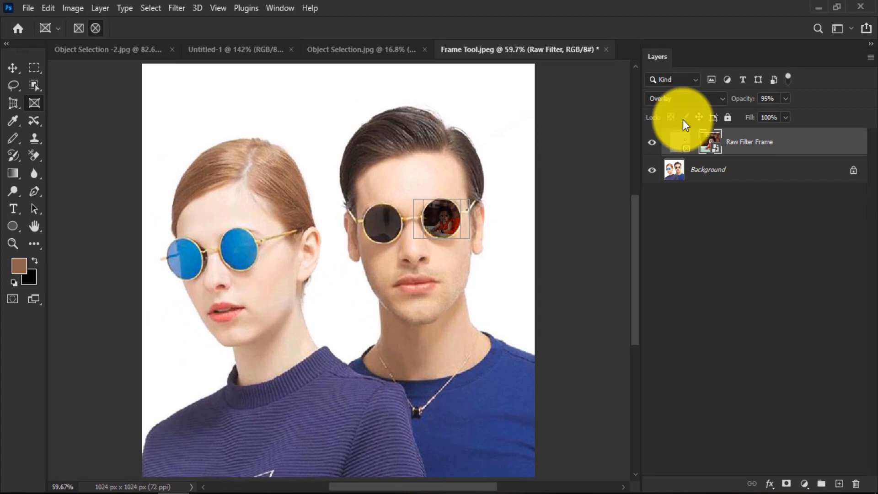
left_click(737, 246)
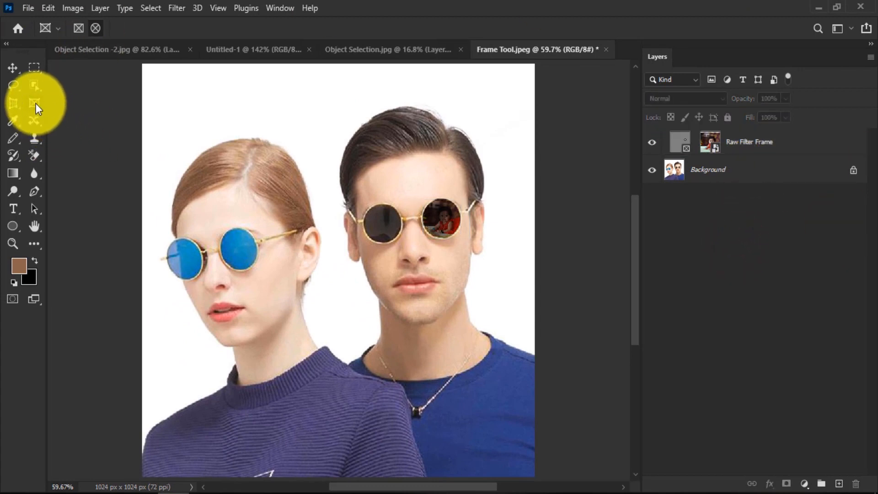
left_click(95, 27)
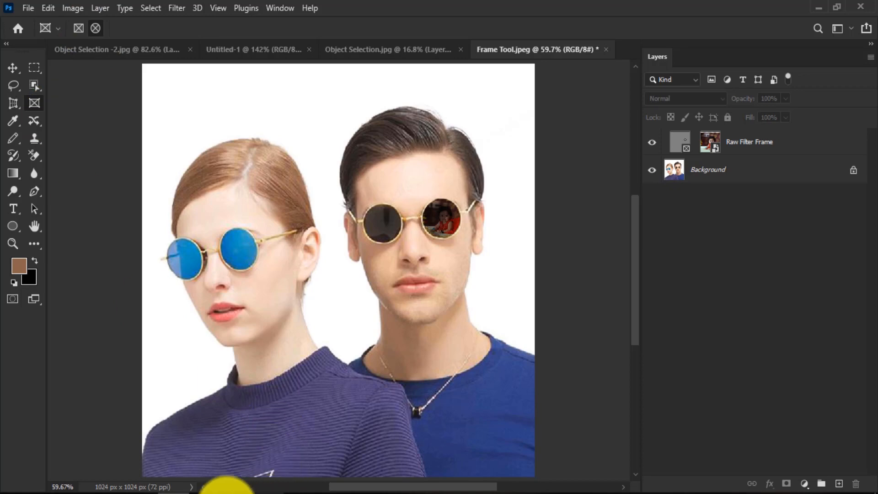
- Switch to the Word document listing the best tools and select the "Artboard Tool" line
left_click(84, 493)
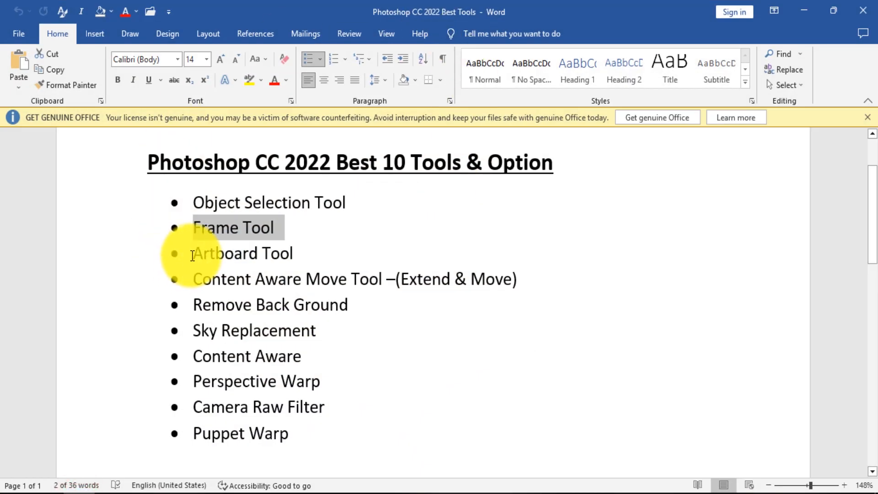
left_click_drag(193, 253, 287, 252)
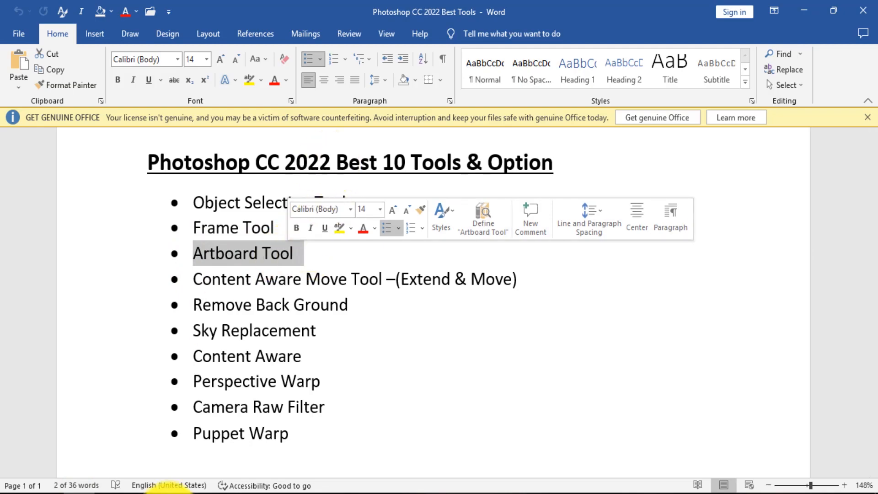
- Switch back to Photoshop and create a new document from the Web Most Common preset, 1366 x 768 px, with artboards enabled
left_click(169, 493)
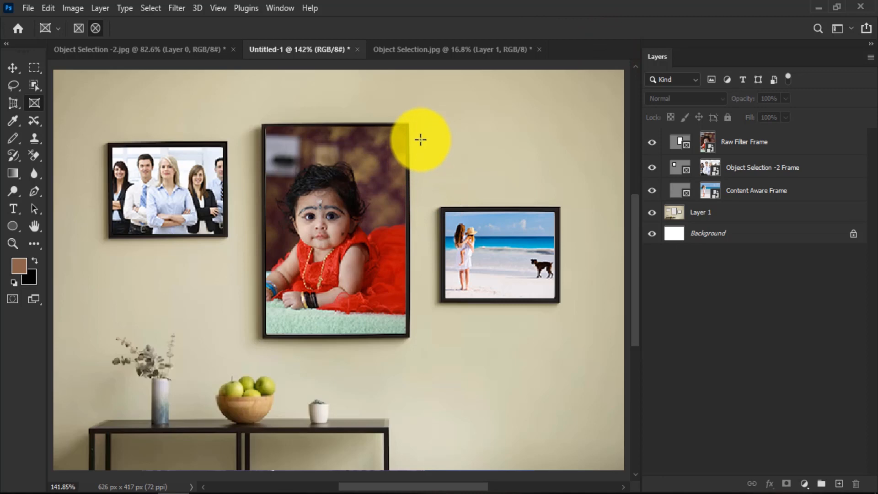
key("ctrl+n")
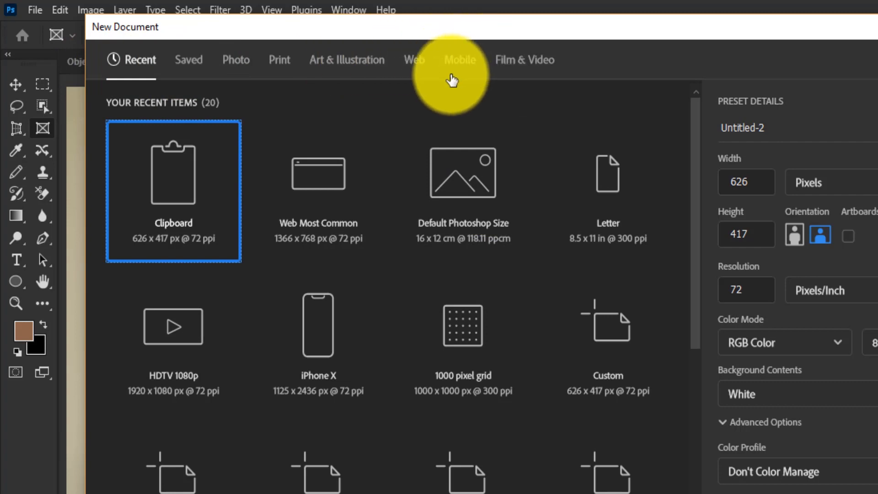
left_click(417, 67)
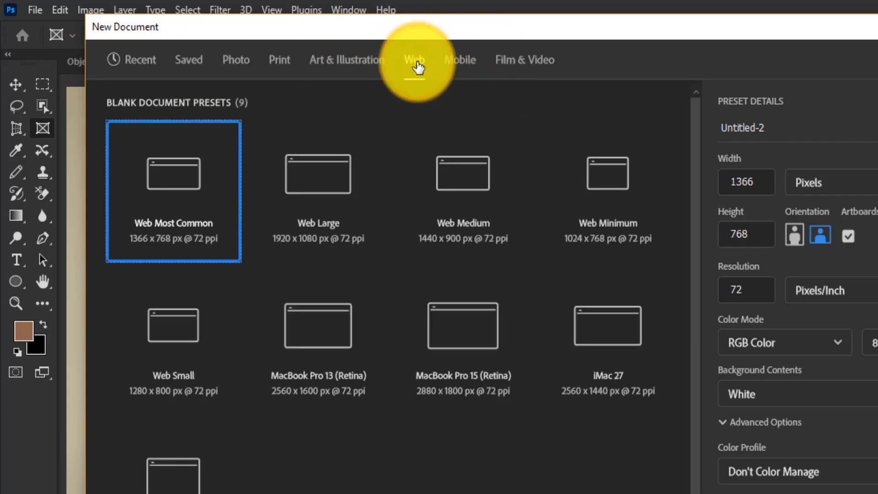
left_click(456, 64)
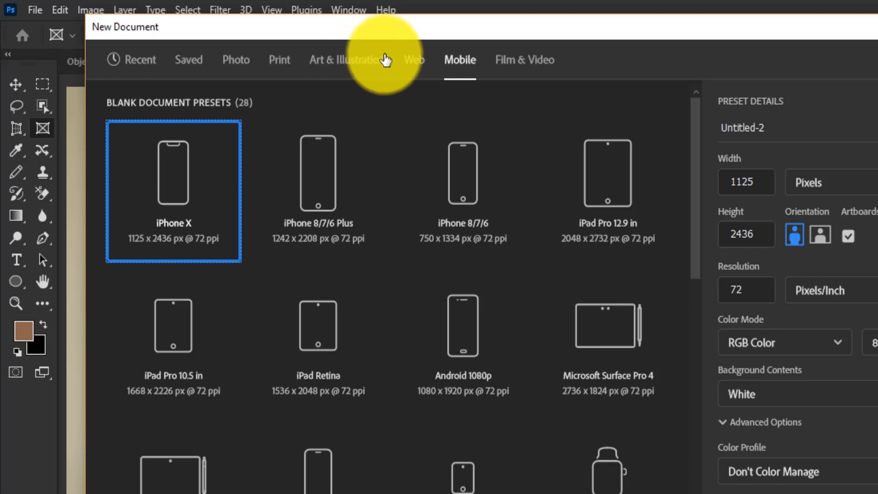
left_click(413, 60)
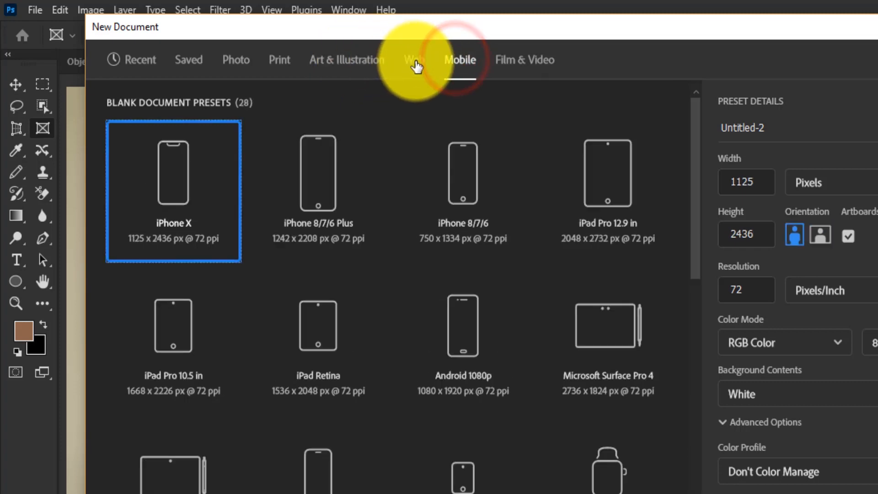
left_click(409, 60)
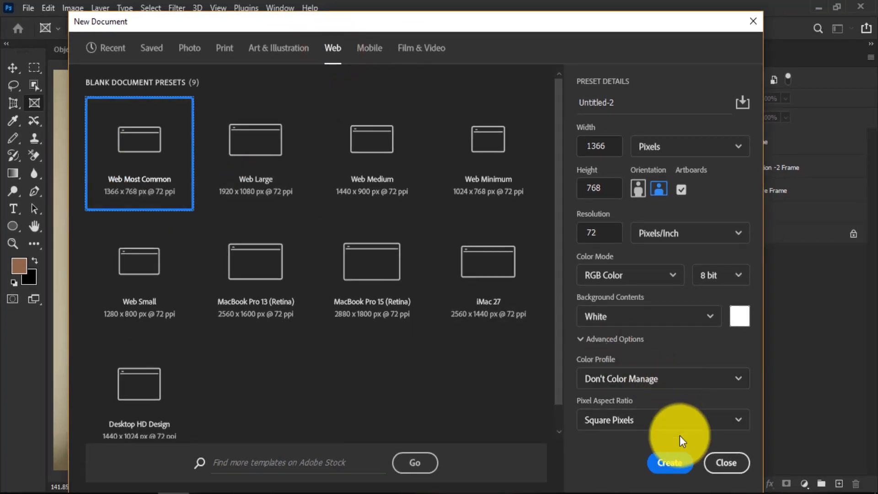
left_click(669, 465)
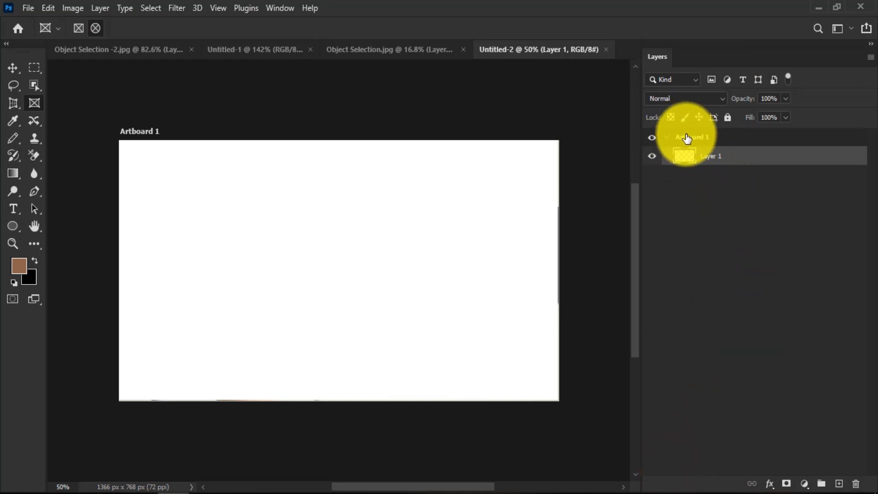
- Draw a second artboard about 696 x 768 px beside Artboard 1 with the Artboard tool
left_click(663, 138)
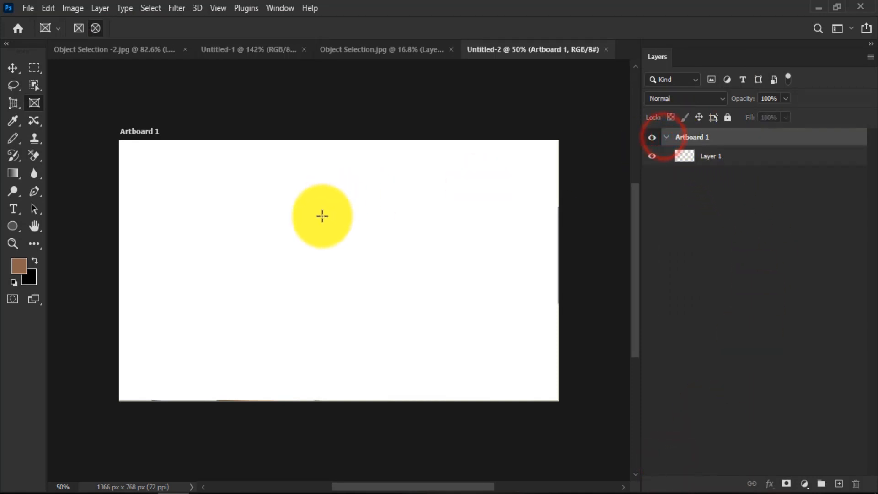
scroll(276, 218, "down", 2)
scroll(340, 224, "up", 1)
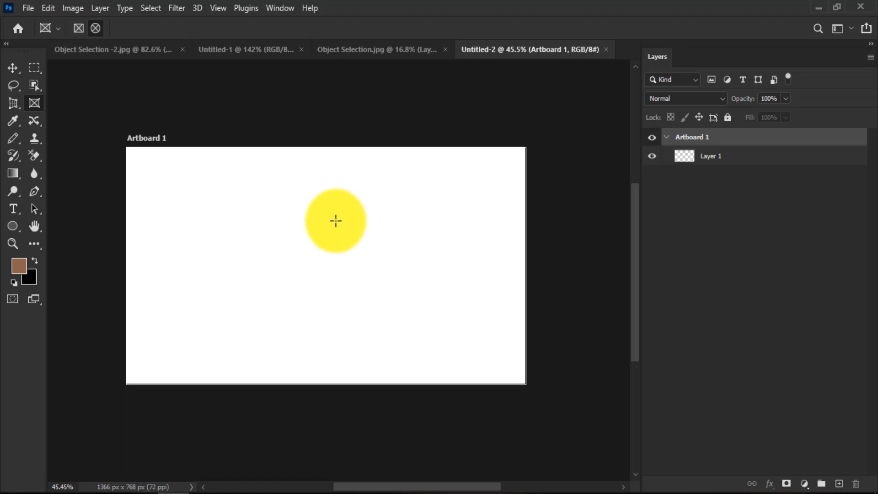
scroll(336, 220, "down", 2)
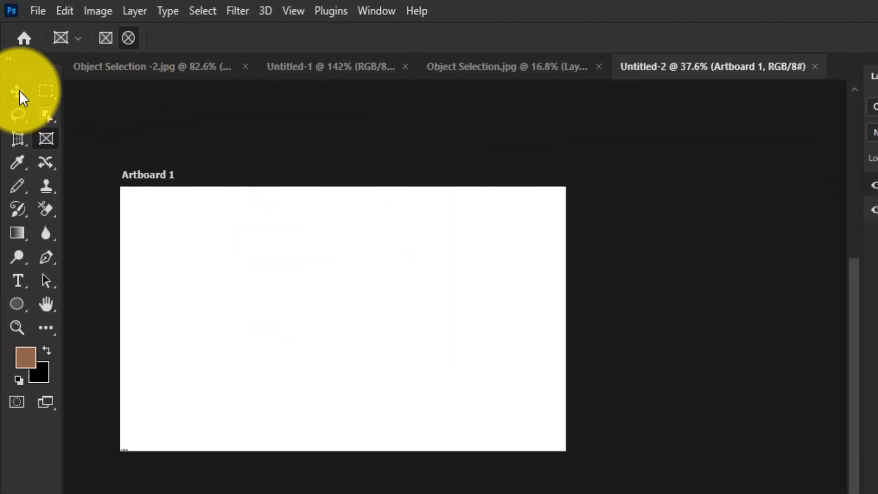
left_click(19, 91)
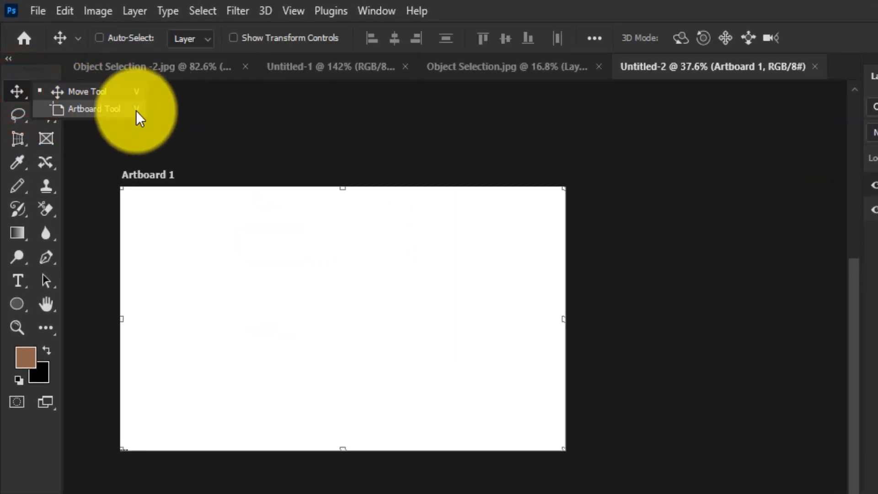
key("v")
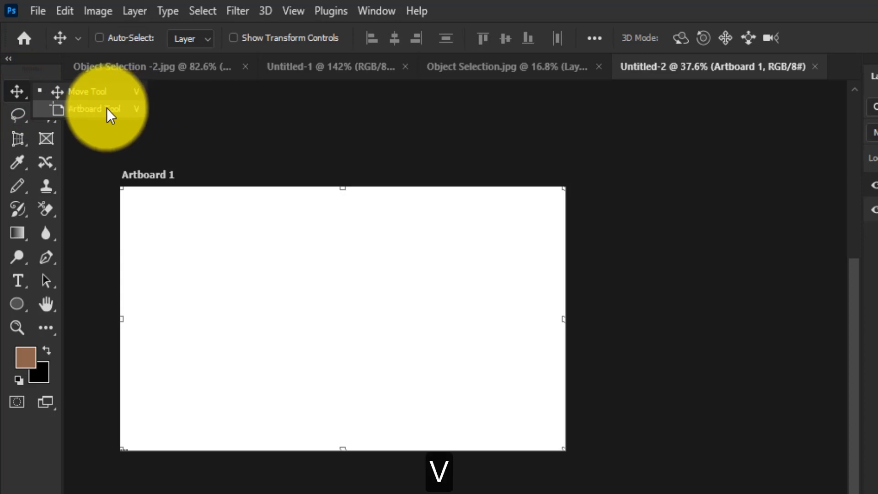
left_click(106, 108)
left_click_drag(585, 189, 810, 451)
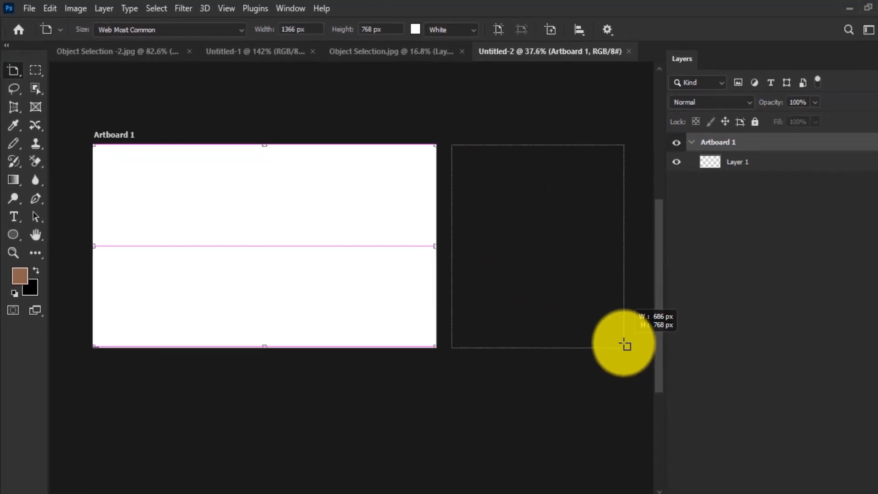
left_click_drag(624, 345, 628, 349)
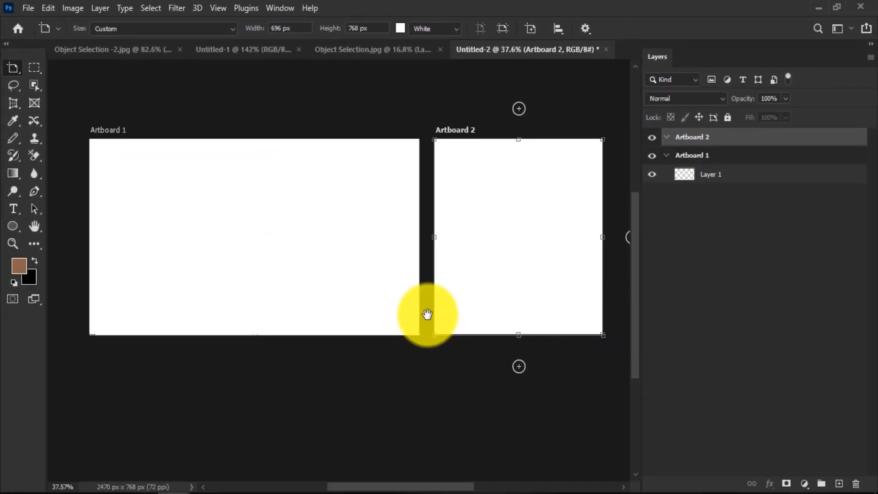
- Try selecting the two artboards on the canvas with the Move tool
left_click_drag(427, 314, 437, 290)
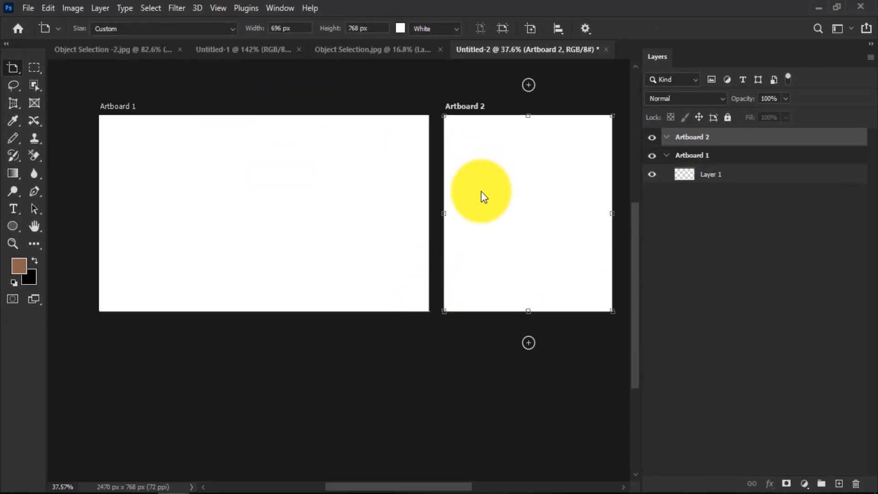
left_click_drag(431, 203, 440, 251)
key("v")
left_click(309, 259)
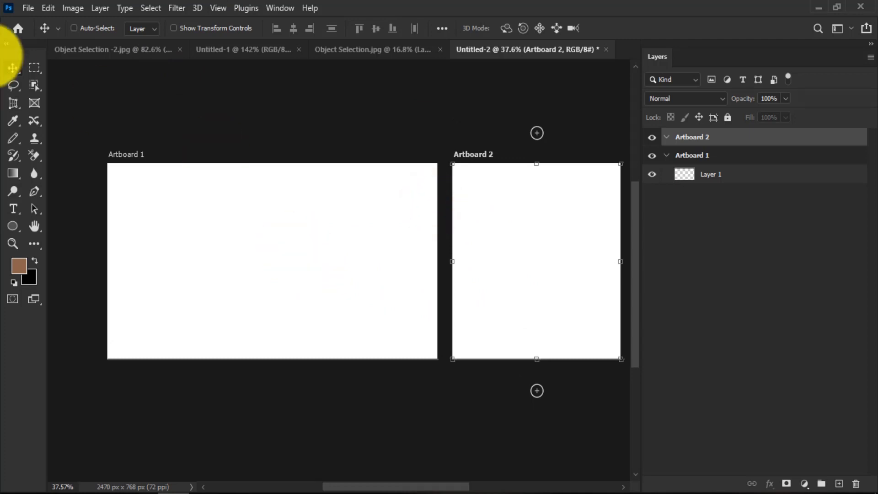
left_click(11, 64)
left_click(43, 78)
key("v")
left_click(180, 235)
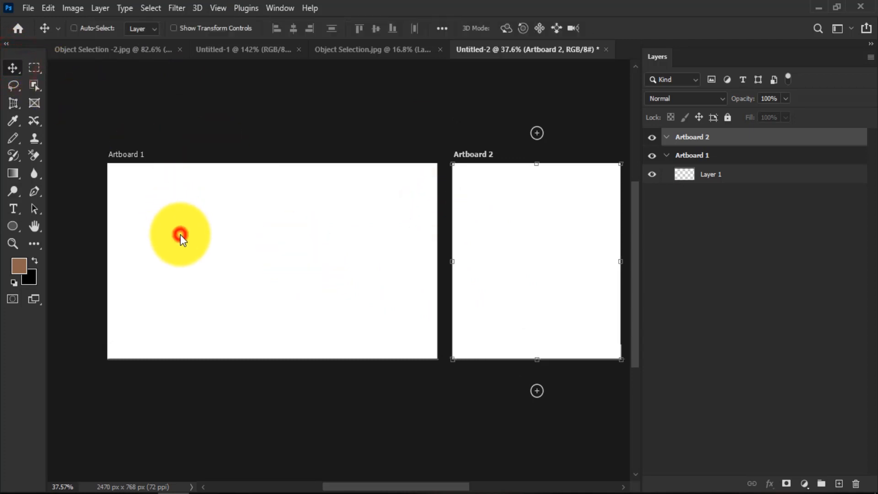
left_click(542, 262)
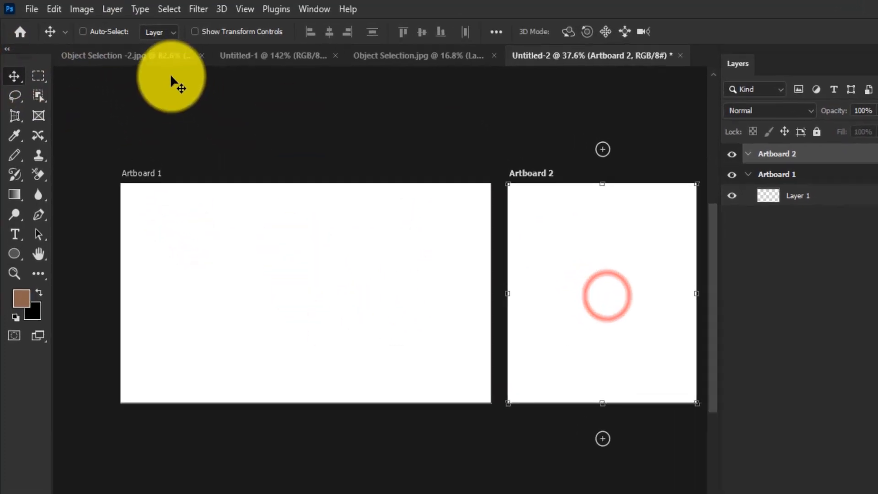
- Review the Artboard tool's preset sizes and set Artboard 2's background to a custom red
left_click(14, 83)
left_click(46, 101)
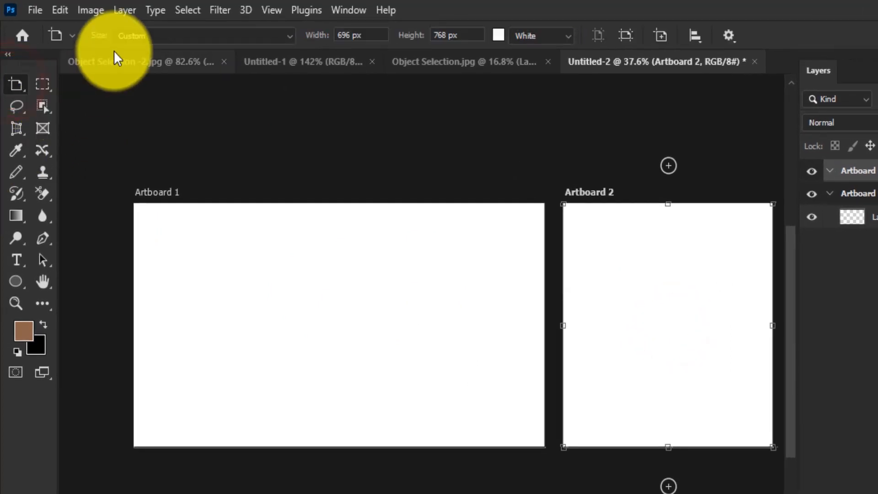
left_click(67, 33)
left_click(169, 37)
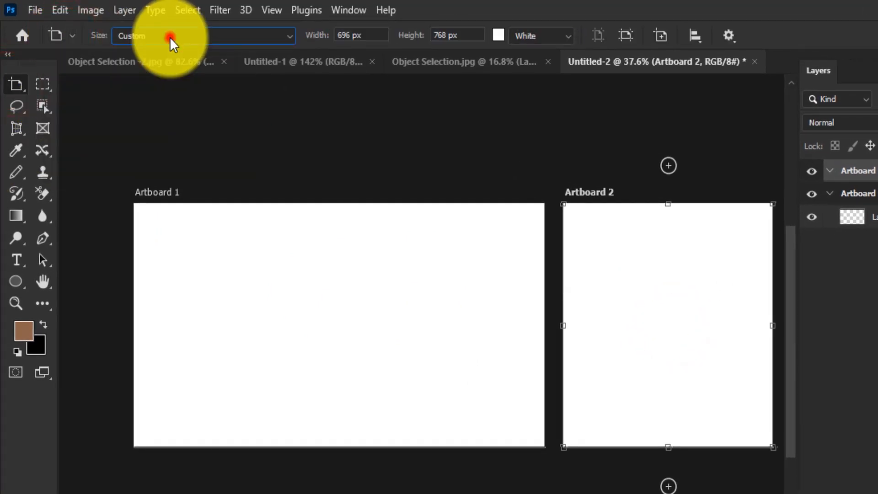
left_click(169, 37)
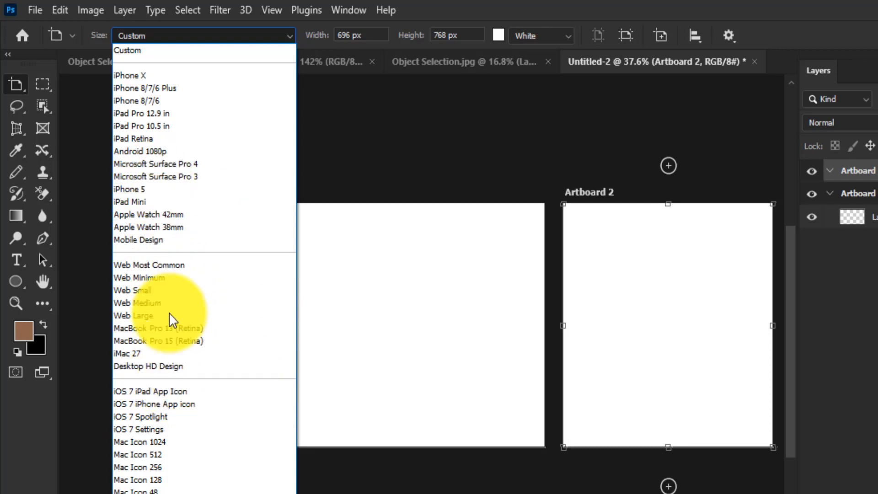
left_click(211, 30)
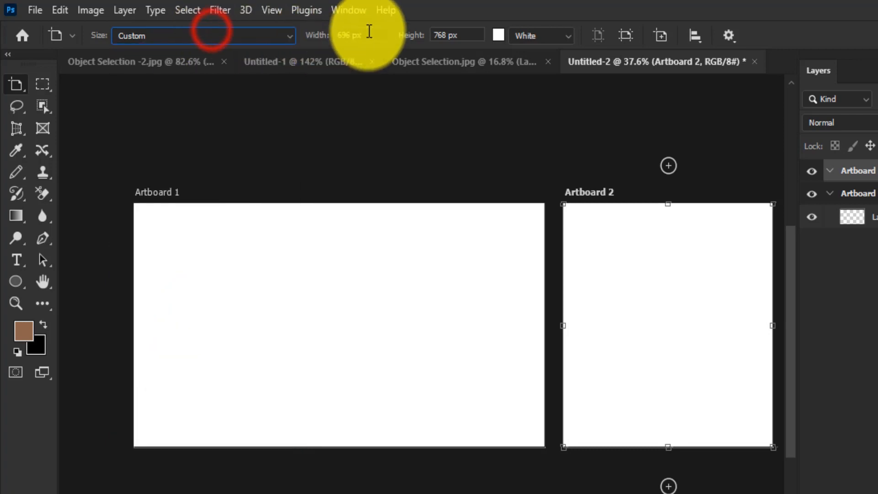
left_click(498, 35)
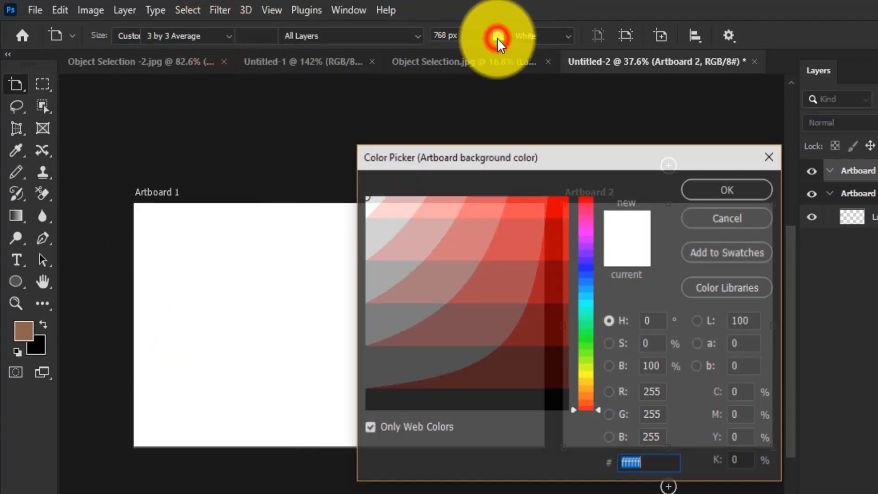
left_click(529, 234)
left_click(718, 191)
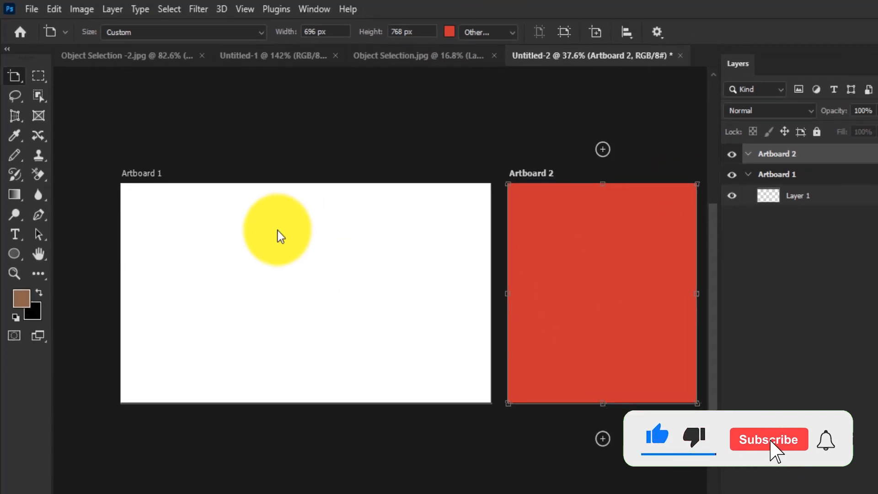
- Try a black background on Artboard 1 and set it back to white
left_click(696, 160)
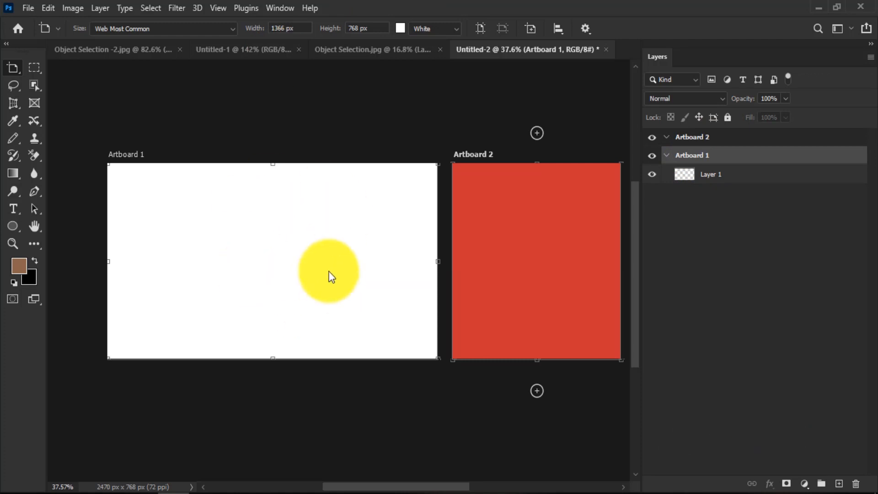
left_click(399, 29)
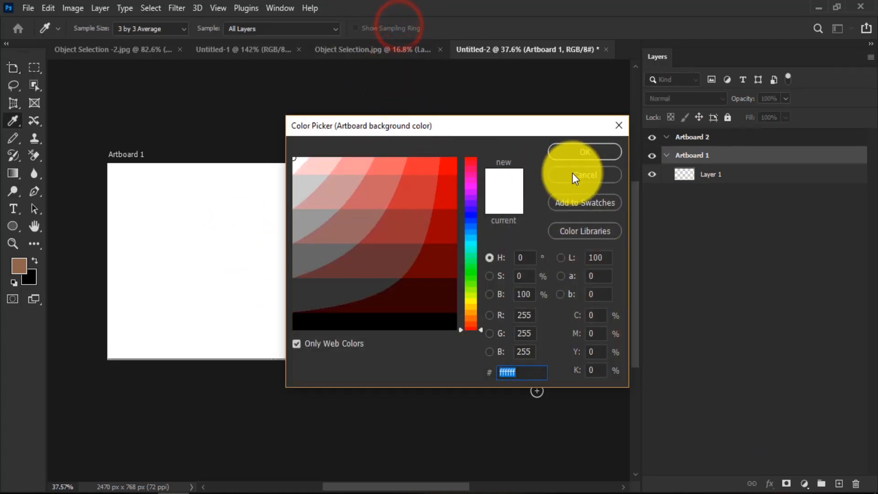
left_click(572, 173)
left_click(434, 31)
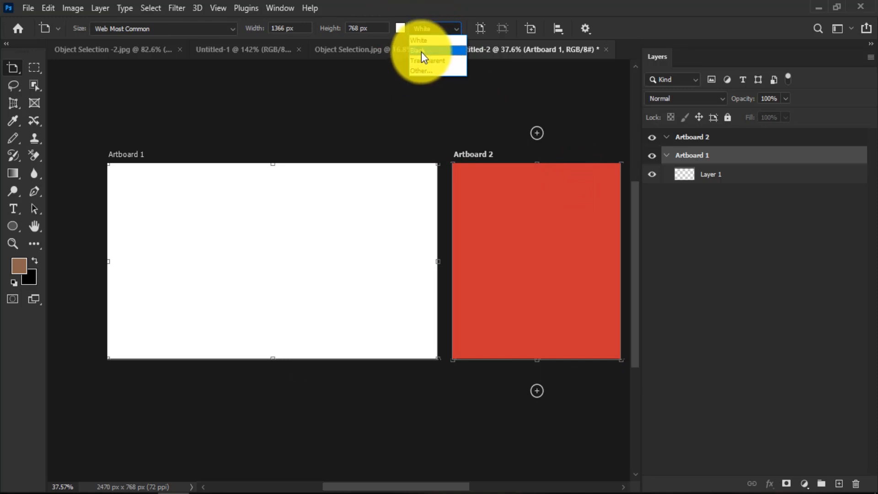
left_click(421, 50)
left_click(421, 31)
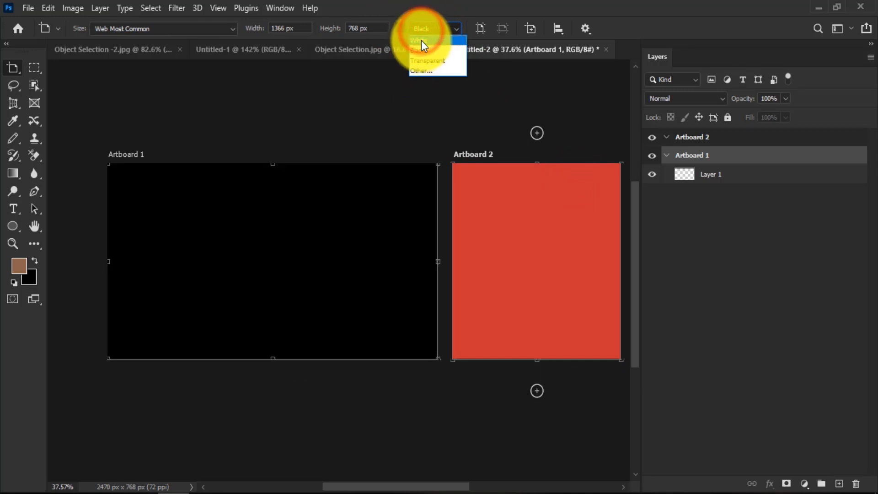
left_click(421, 40)
- Draw a third artboard below Artboard 1 and resize it to about 1393 x 569 px
scroll(287, 275, "down", 3)
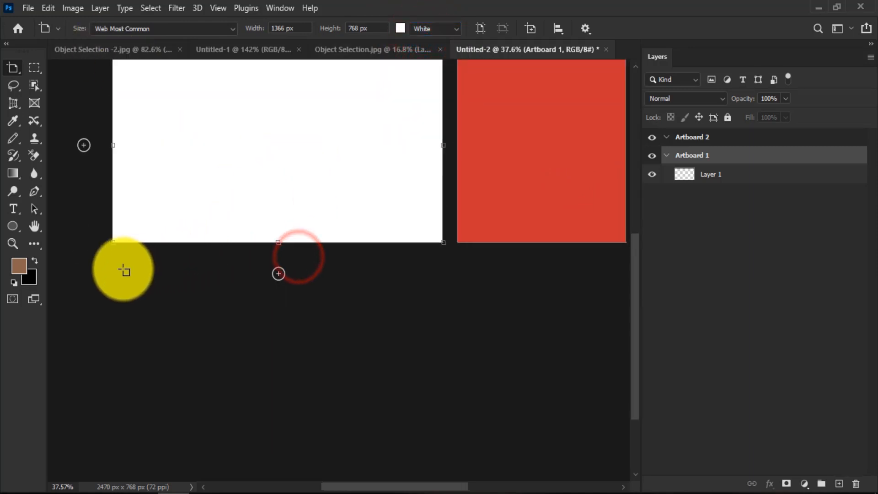
left_click_drag(114, 299, 443, 409)
left_click_drag(278, 299, 276, 264)
left_click_drag(442, 336, 448, 336)
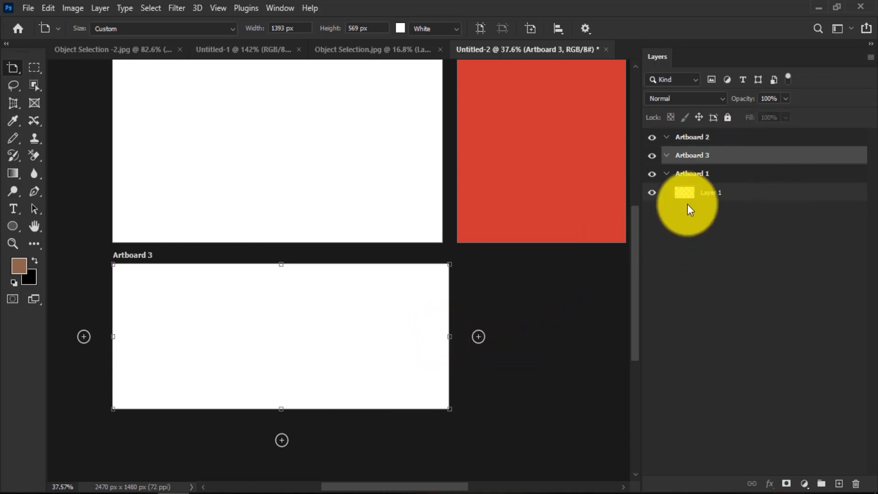
- Select Artboard 1 and draw a black ellipse about 311 x 343 px on its left side
left_click(688, 172)
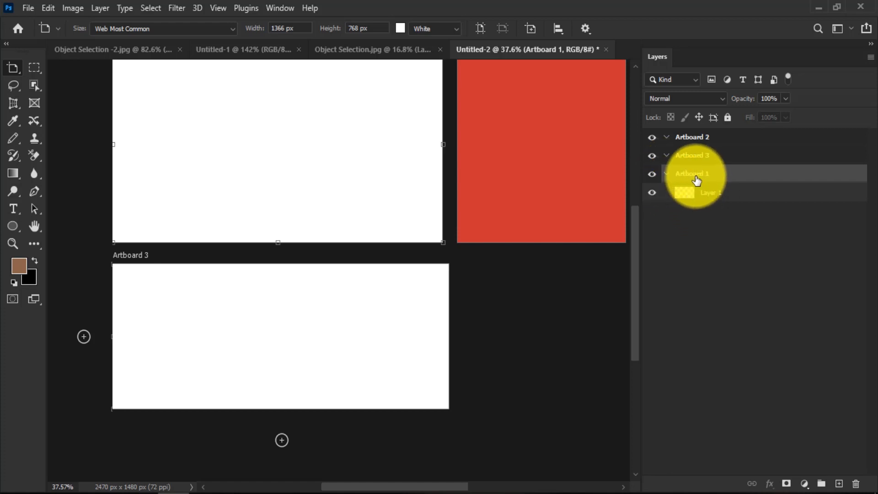
left_click(700, 198)
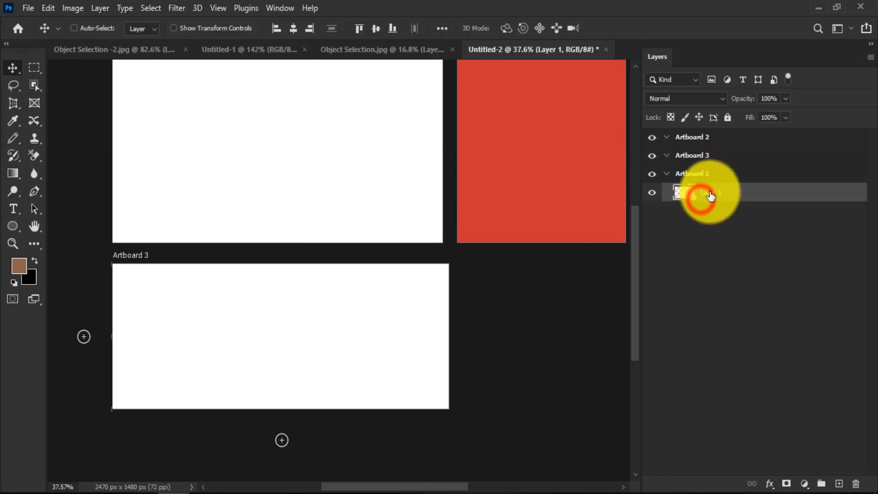
left_click(691, 175)
left_click_drag(431, 171, 443, 298)
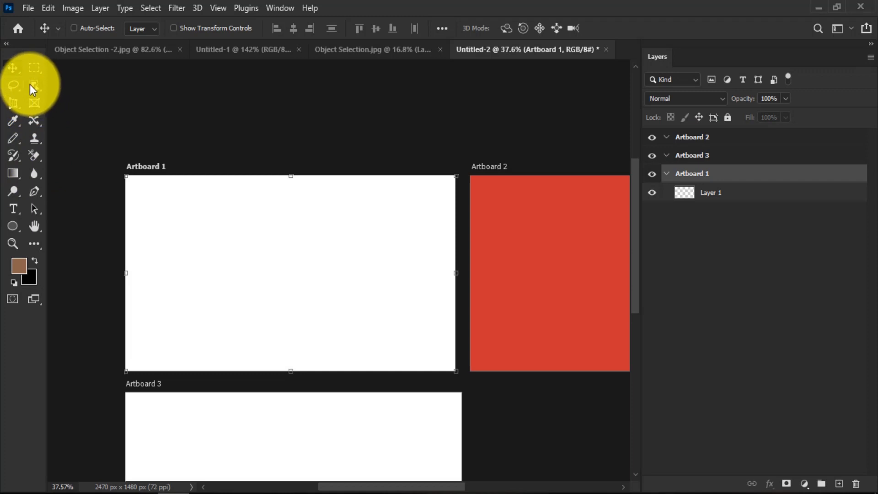
left_click(13, 226)
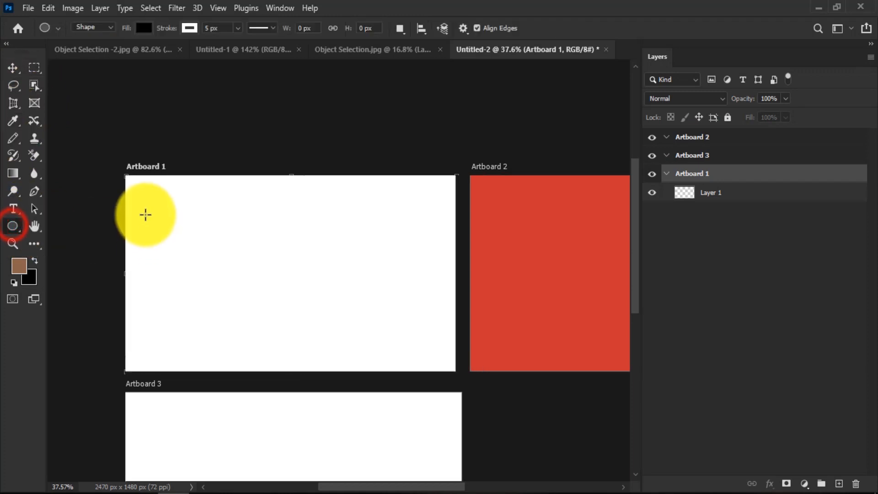
left_click_drag(146, 209, 221, 296)
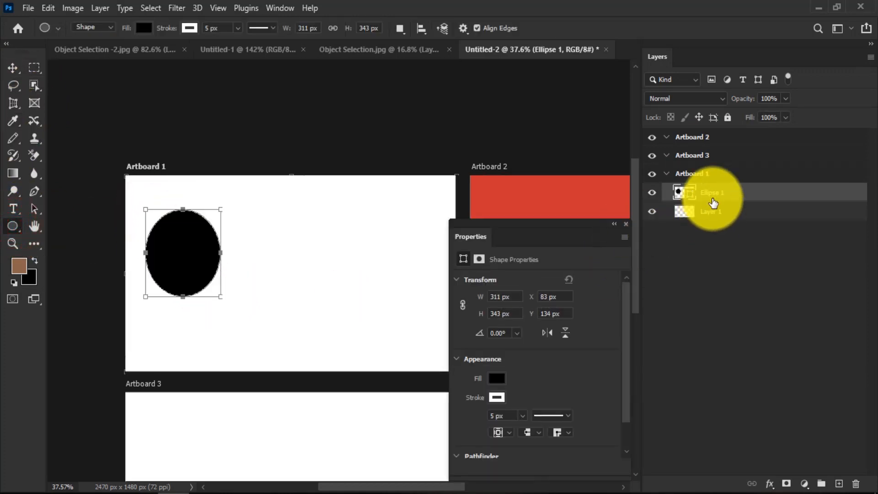
- Change the fill of the black ellipse on Artboard 1 to a recently used brown
left_click(110, 27)
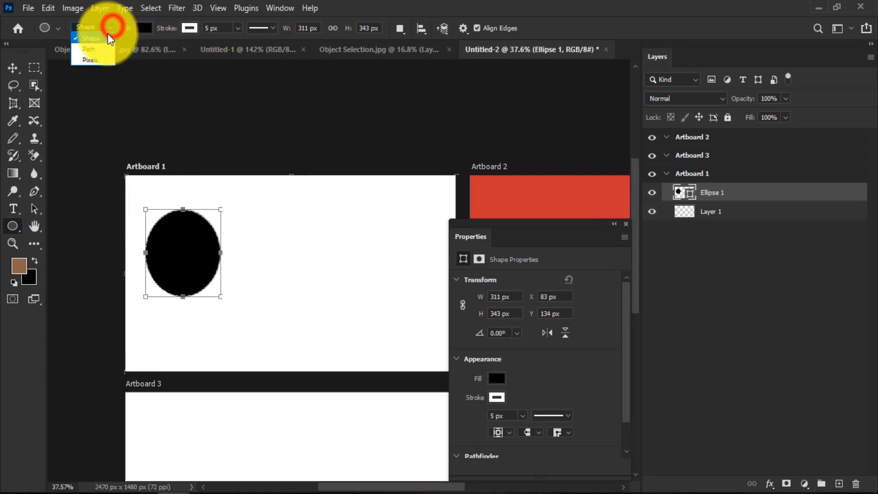
left_click(145, 28)
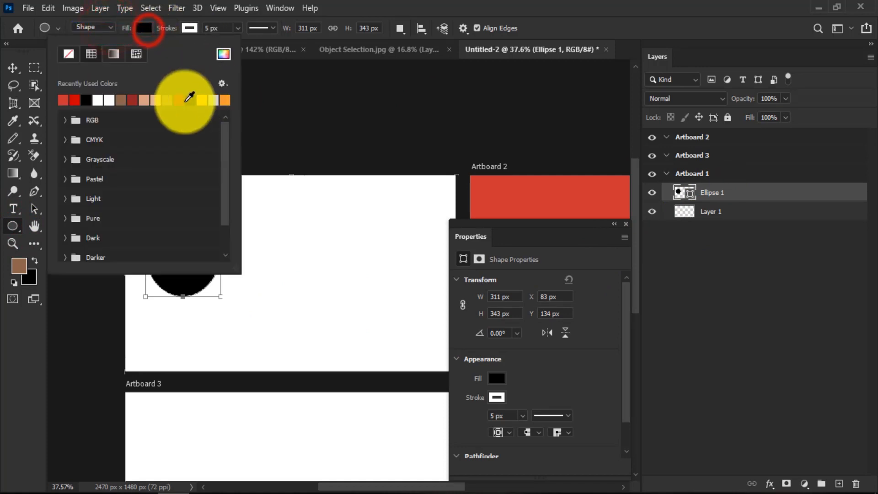
left_click(172, 98)
- Draw a second ellipse about 330 x 391 px beside the brown one on Artboard 1 and fill it dark red
left_click_drag(259, 221, 339, 321)
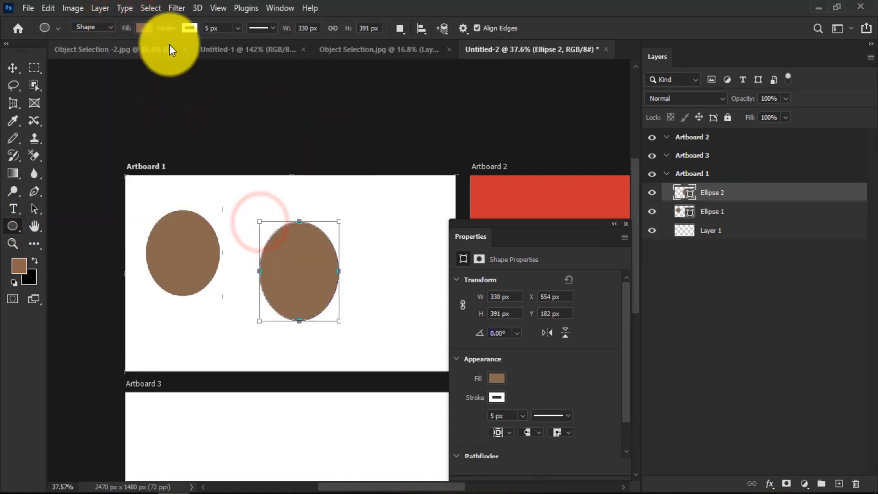
left_click(143, 28)
left_click(176, 93)
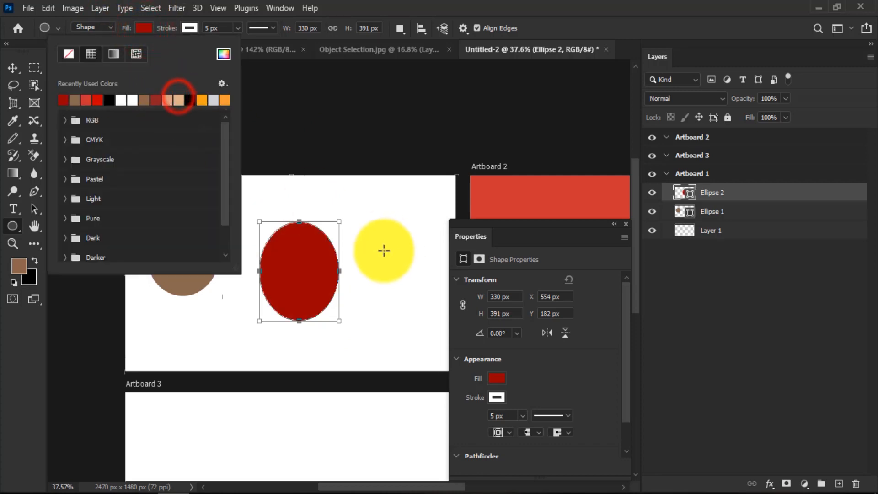
left_click(383, 251)
left_click(471, 193)
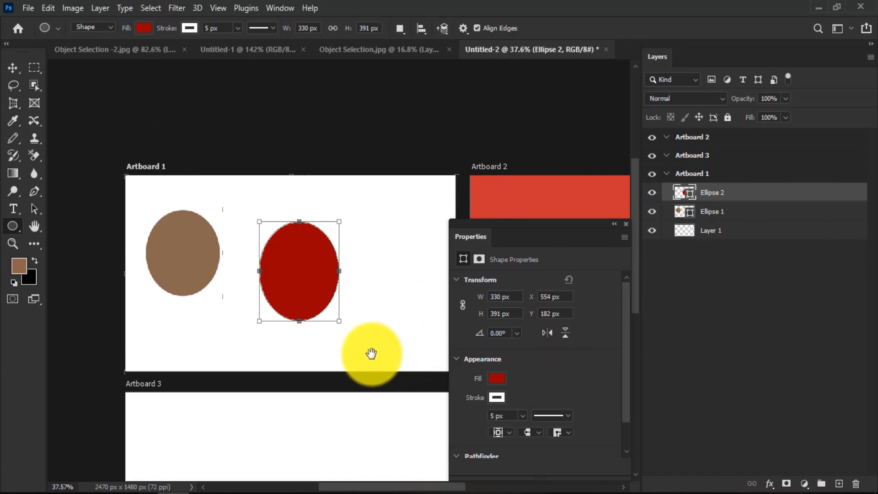
- Make Artboard 3 active and draw a black triangle about 346 x 339 px on its left side
left_click_drag(372, 354, 352, 310)
left_click(225, 326)
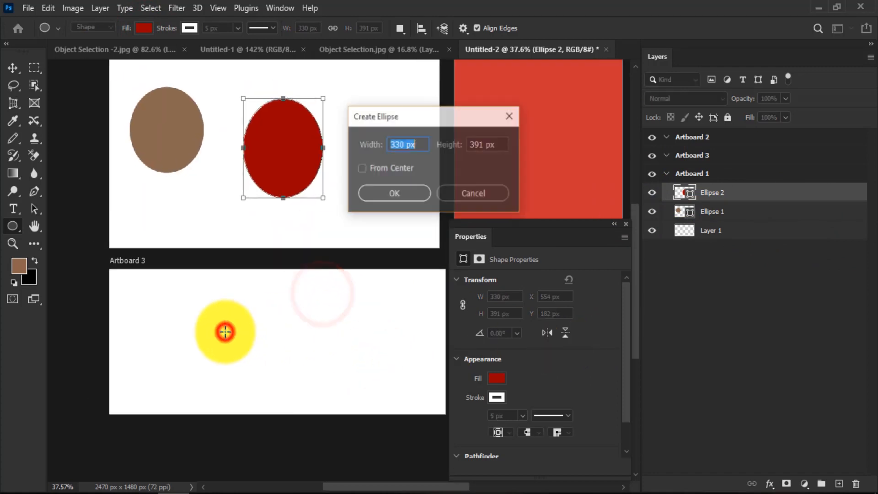
left_click(443, 194)
left_click(675, 156)
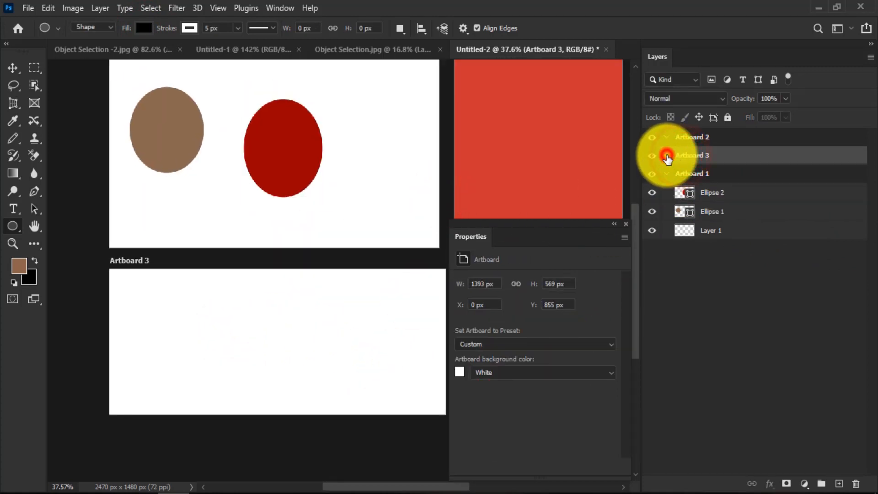
left_click(14, 227)
key("shift+u")
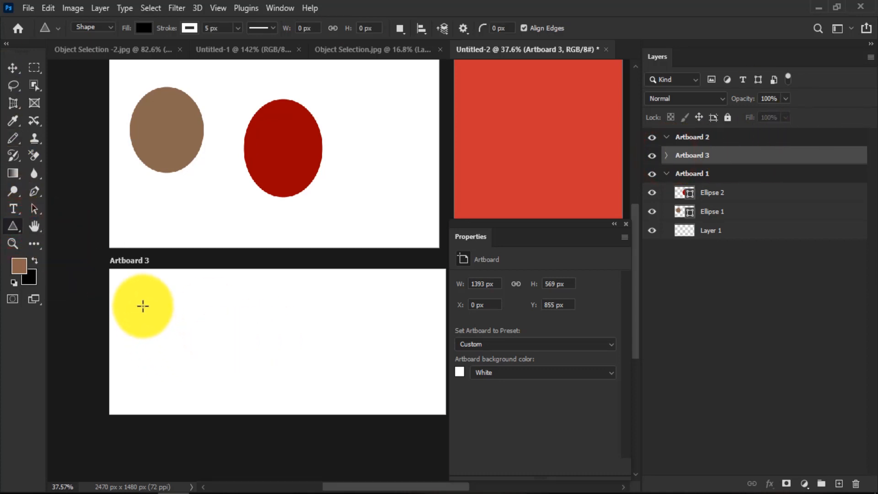
left_click_drag(142, 304, 226, 392)
left_click(667, 156)
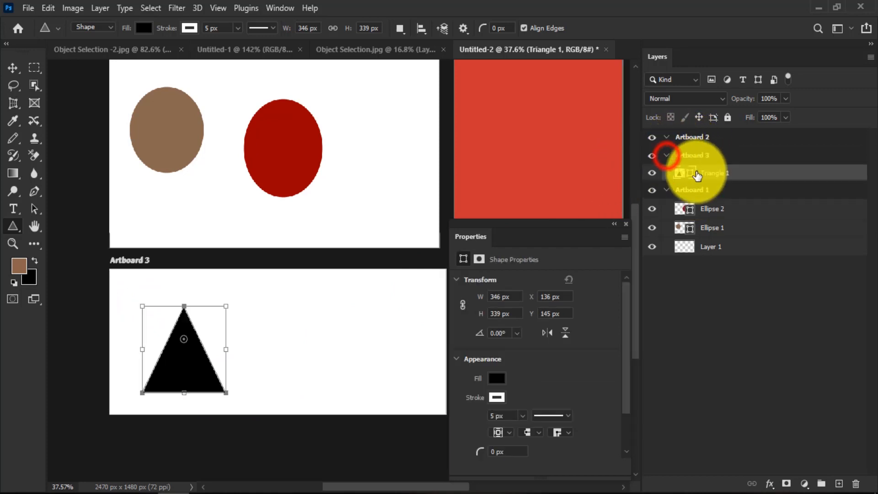
left_click_drag(245, 186, 226, 232)
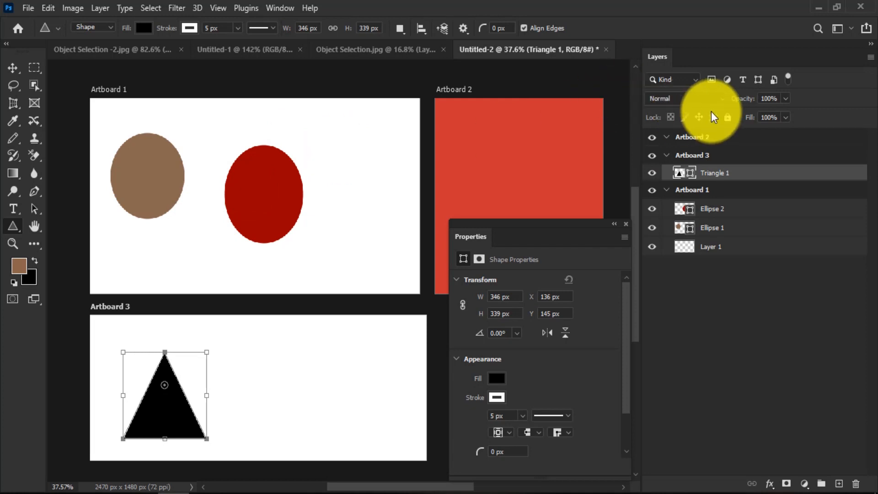
left_click(625, 224)
- Switch to the tool list in Word and highlight the "Content Aware Move Tool –(Extend & Move)" entry
left_click(86, 492)
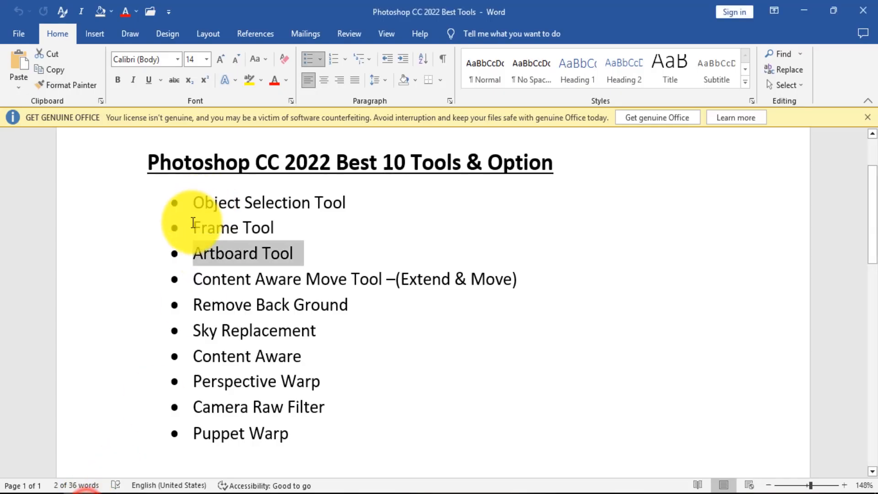
left_click_drag(195, 283, 511, 280)
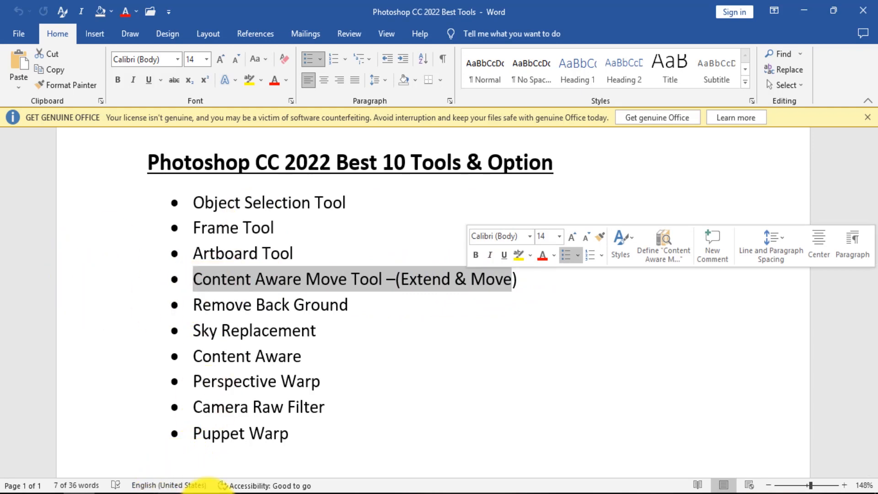
mouse_move(197, 492)
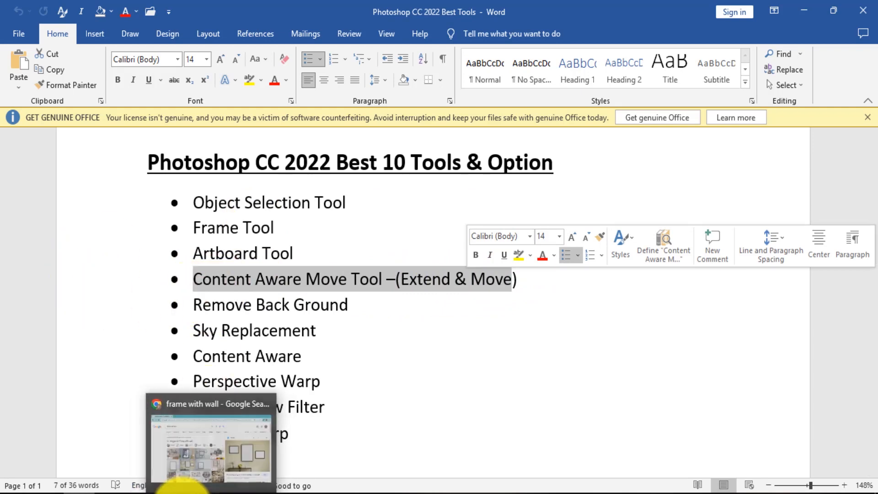
- Return to Photoshop, close the artboard document without saving and open the Content-Aware-Move-Tool image
left_click(172, 491)
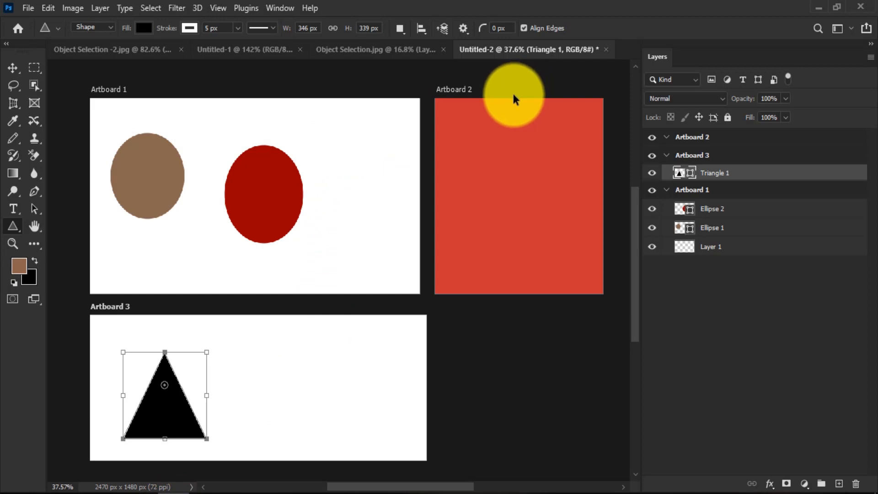
key("ctrl+w")
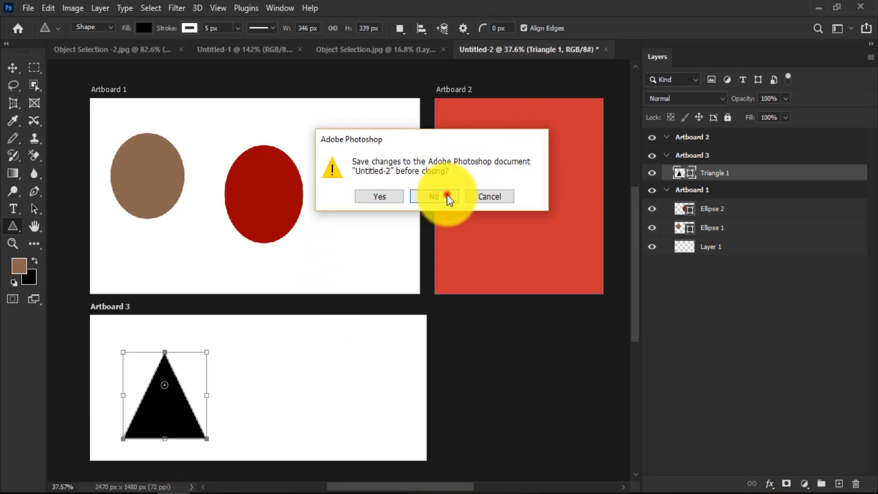
left_click(448, 196)
left_click(226, 111)
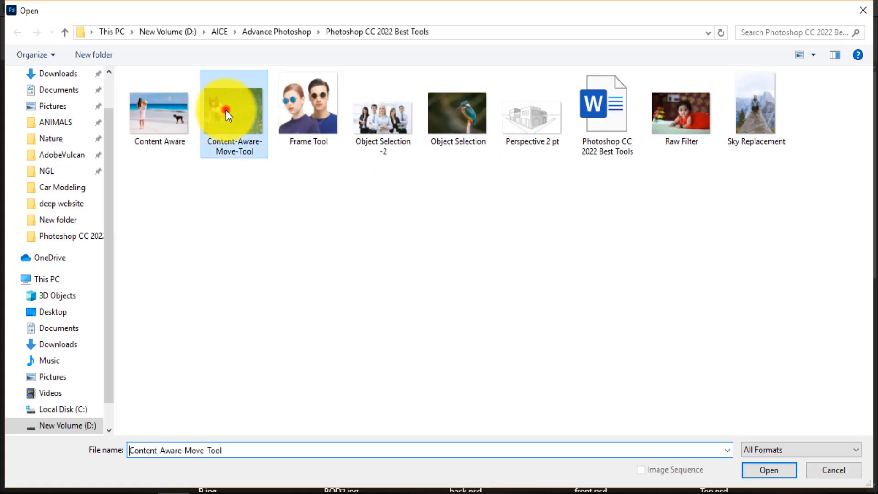
double_click(225, 110)
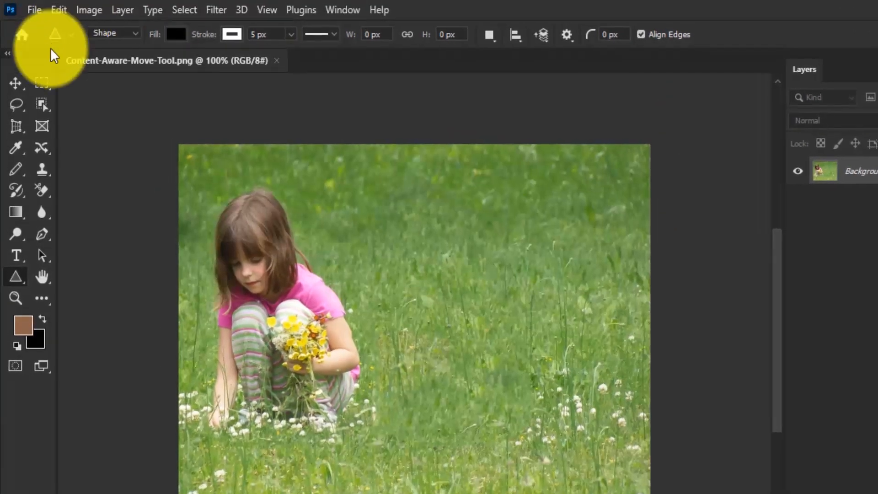
- Outline the seated girl with the Lasso tool and try shifting the selection onto the grass to her right
left_click(18, 105)
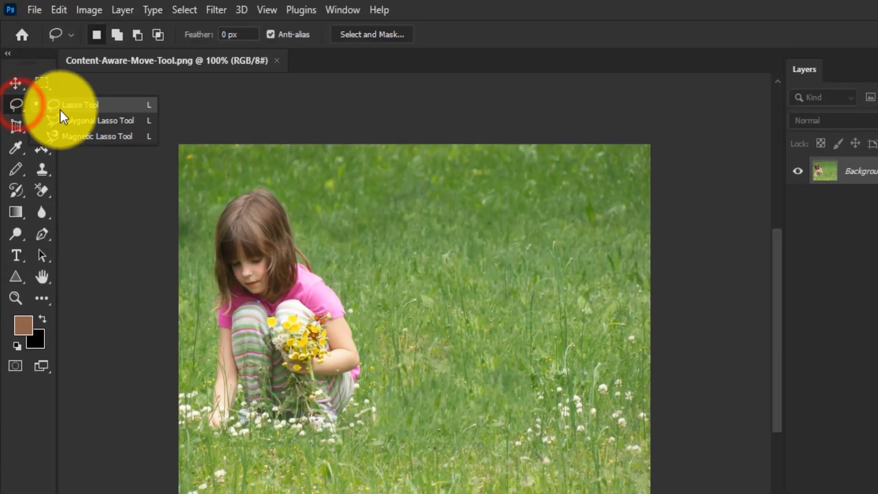
left_click(59, 109)
mouse_move(207, 241)
left_mouse_down()
mouse_move(210, 211)
mouse_move(237, 183)
mouse_move(273, 185)
mouse_move(316, 243)
mouse_move(360, 336)
mouse_move(362, 377)
mouse_move(349, 428)
mouse_move(281, 448)
mouse_move(207, 426)
mouse_move(203, 270)
left_mouse_up()
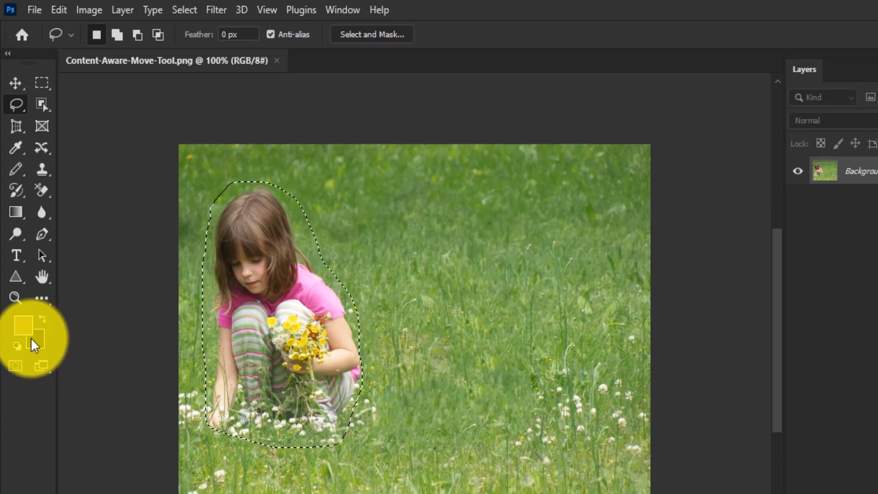
left_click_drag(281, 346, 429, 347)
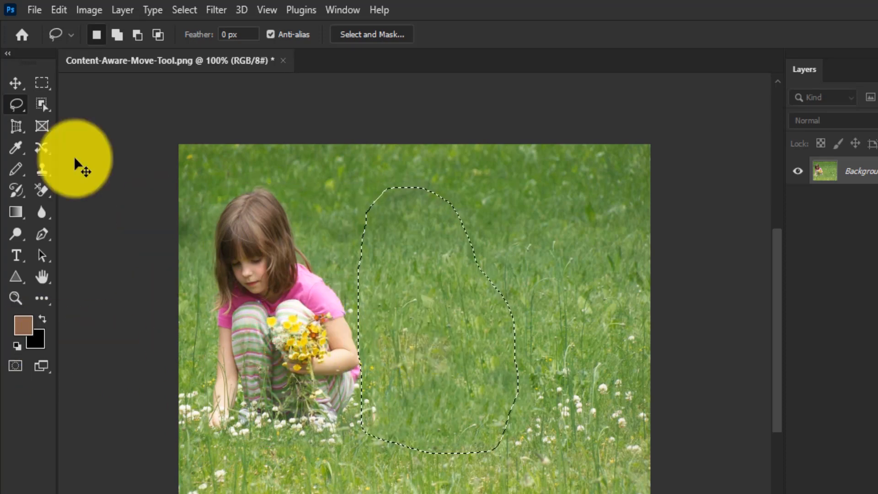
key("ctrl+z")
- Try relocating the selected girl to the right with the Move tool, undo the move and clear the selection
left_click(16, 84)
left_click_drag(256, 320, 427, 319)
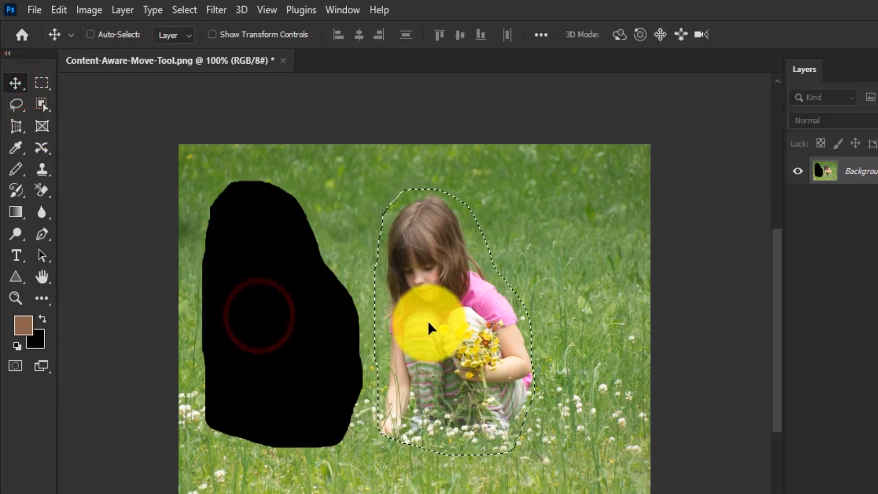
key("ctrl+z")
key("ctrl+d")
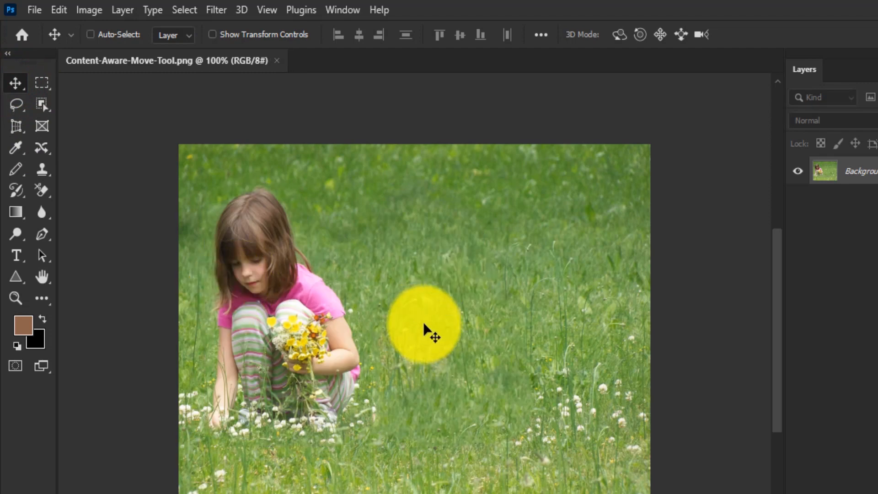
- Review the healing and retouching tools grouped with the Content-Aware Move Tool
left_click(42, 150)
right_click(42, 150)
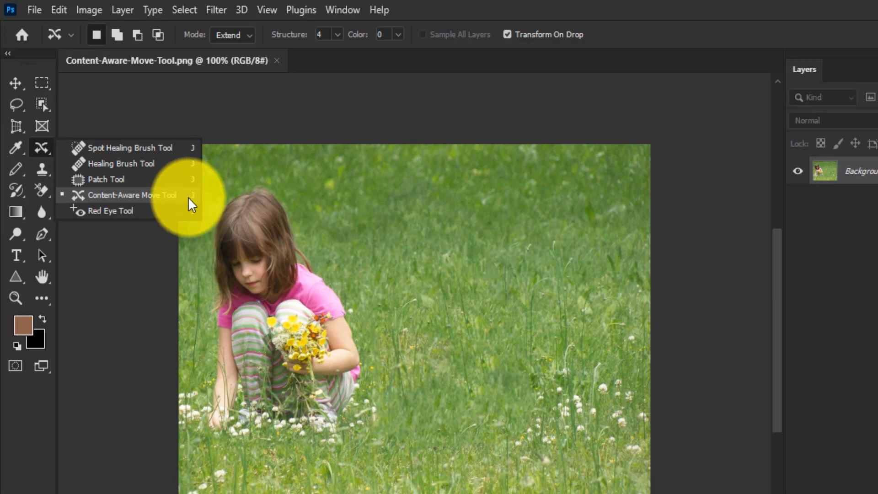
key("j")
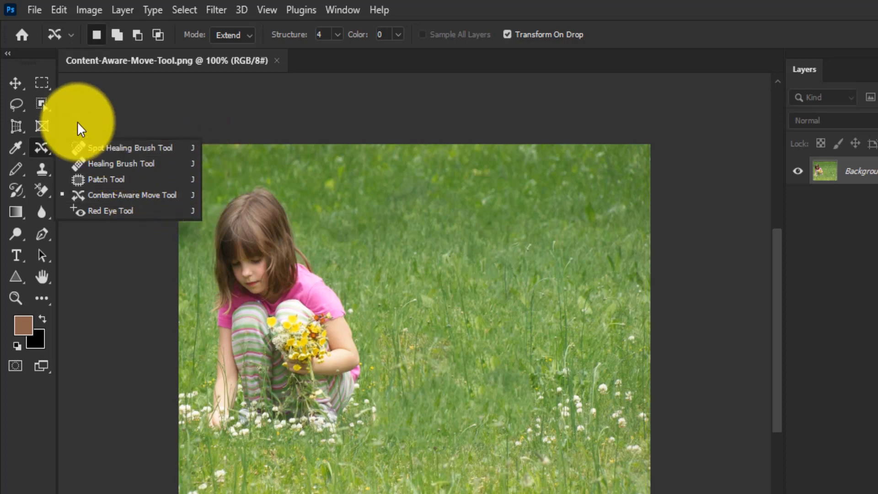
left_click(11, 81)
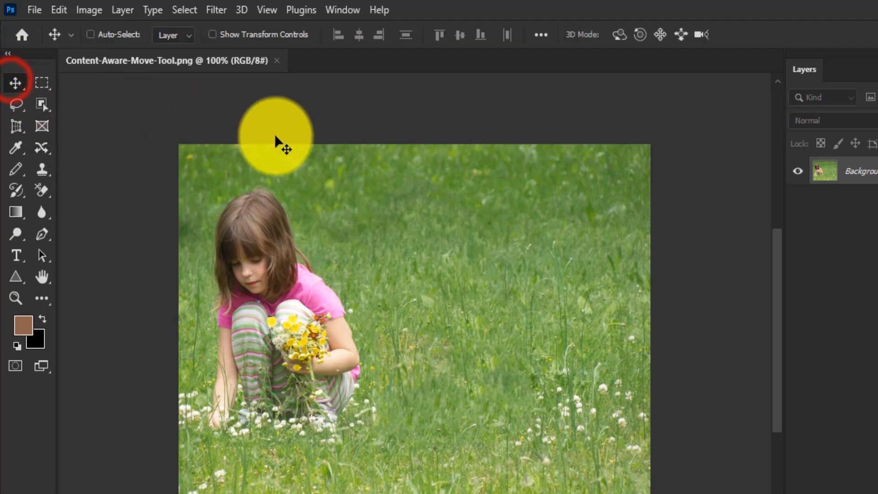
left_click(34, 149)
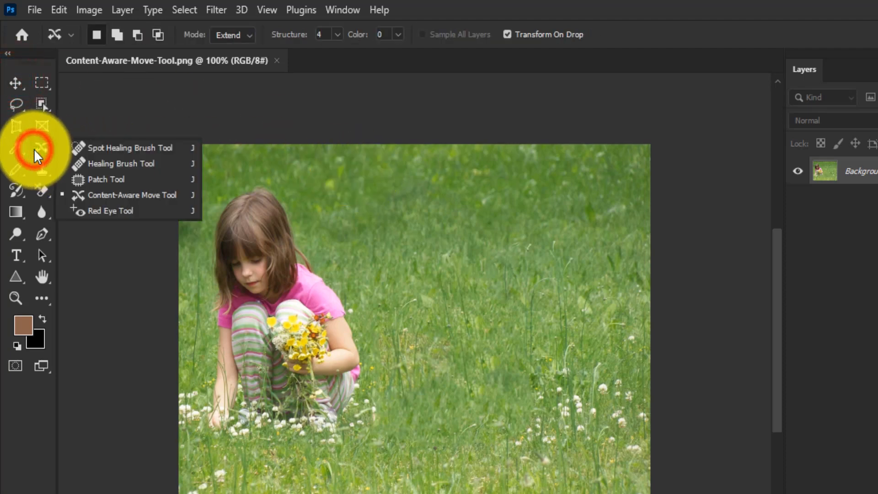
left_click(34, 149)
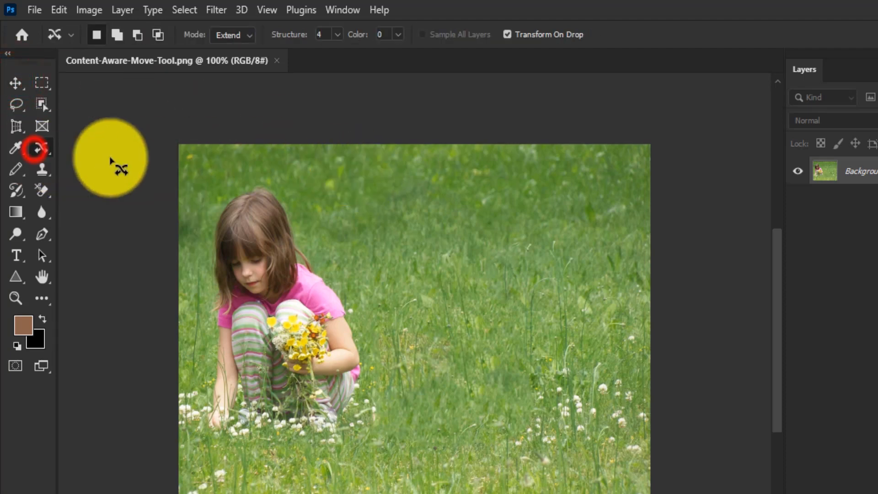
- Cycle through the healing tool group and settle on the Content-Aware Move Tool
key("shift+j")
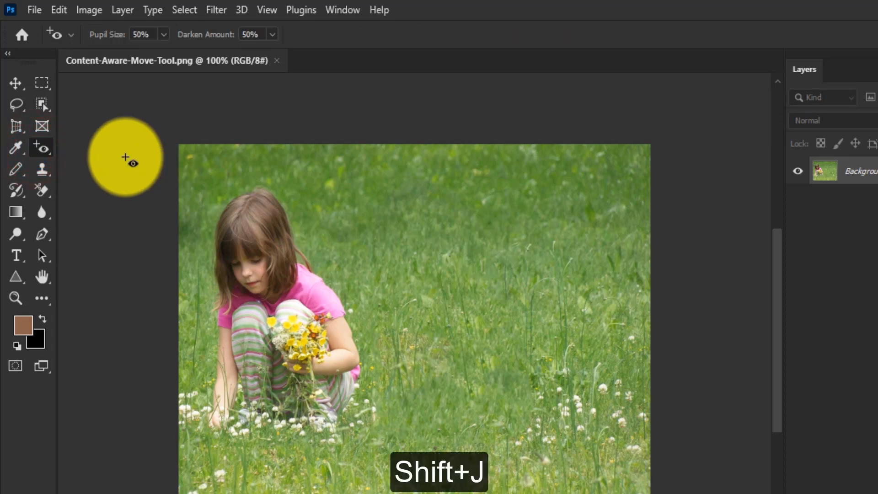
key("shift+j")
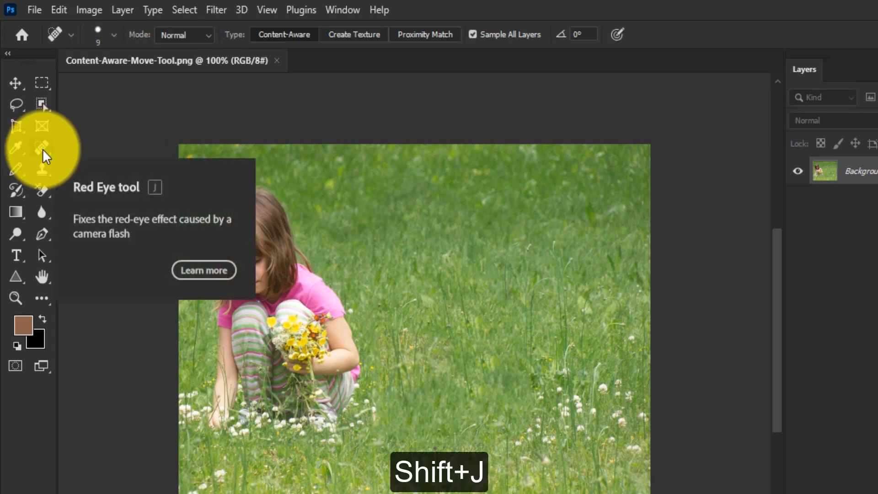
key("shift+j")
key("shift+j")
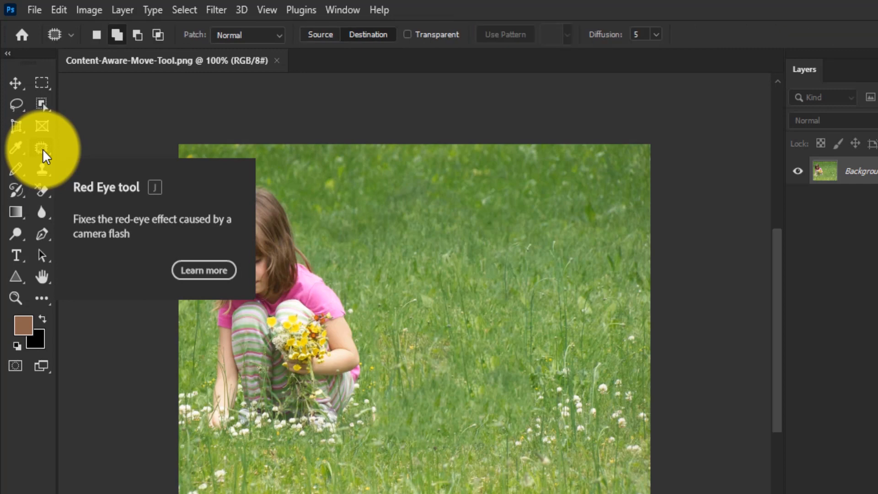
key("shift+j")
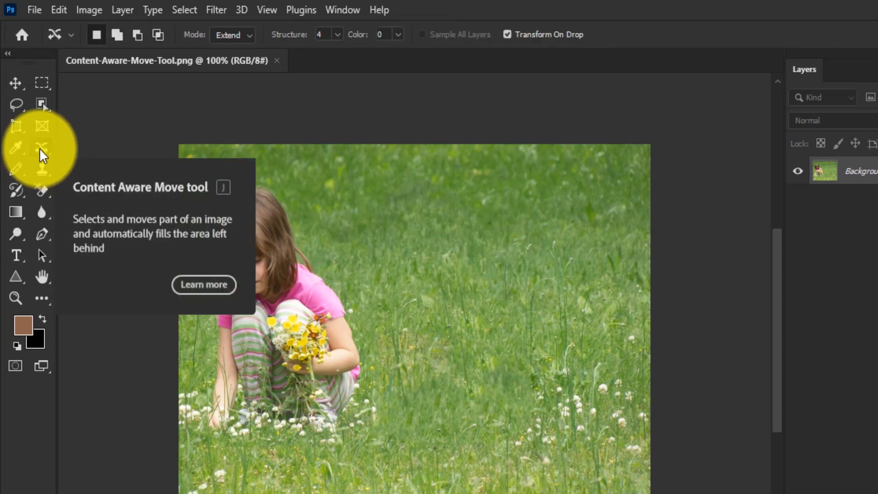
left_click(40, 148)
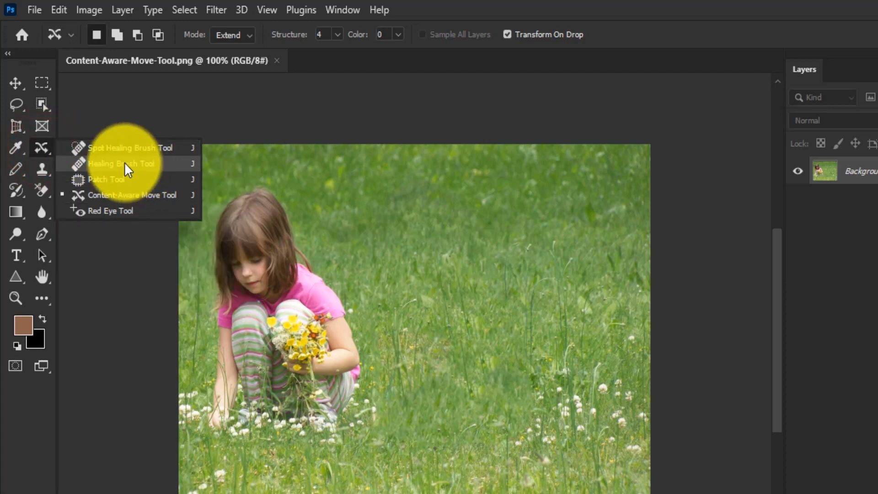
left_click(105, 195)
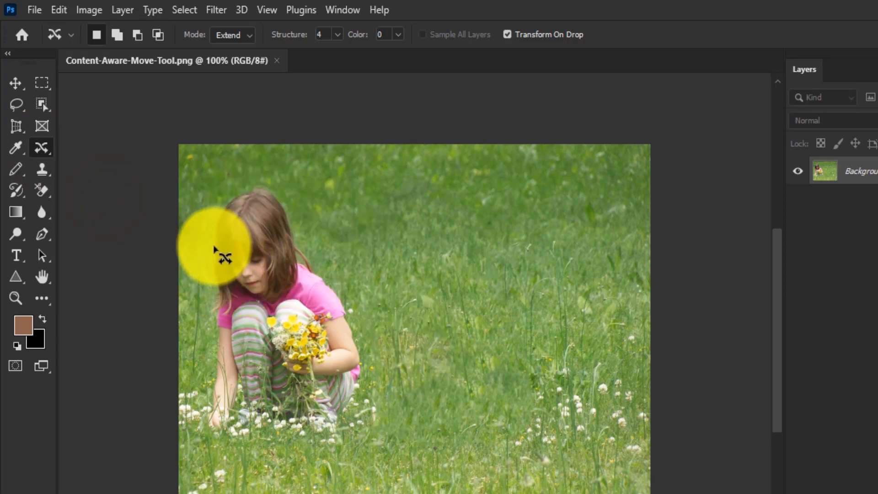
- Outline the seated girl with the Content-Aware Move Tool and try extending a copy of her onto the grass beside her
mouse_move(208, 236)
left_mouse_down()
mouse_move(208, 202)
mouse_move(230, 187)
mouse_move(278, 184)
mouse_move(303, 203)
mouse_move(366, 347)
mouse_move(368, 402)
mouse_move(301, 427)
mouse_move(208, 439)
mouse_move(208, 235)
left_mouse_up()
key("shift")
mouse_move(357, 408)
left_mouse_down()
mouse_move(325, 446)
mouse_move(269, 453)
mouse_move(209, 432)
left_mouse_up()
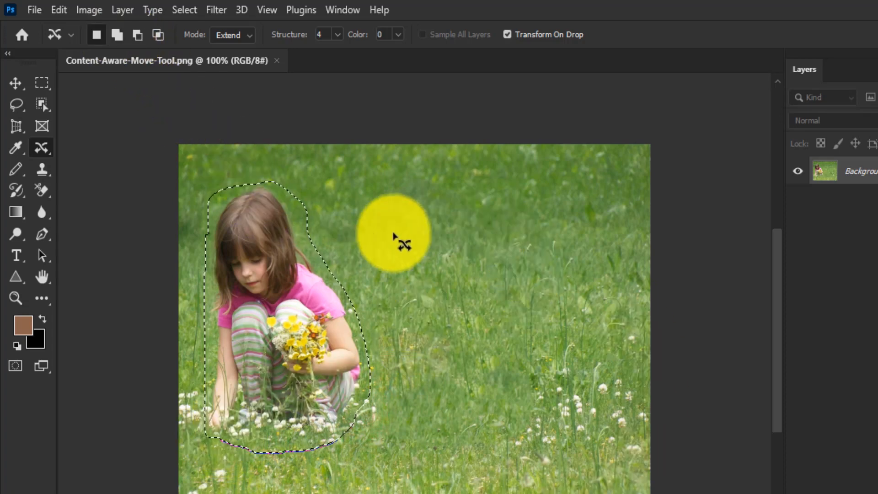
left_click_drag(280, 340, 451, 349)
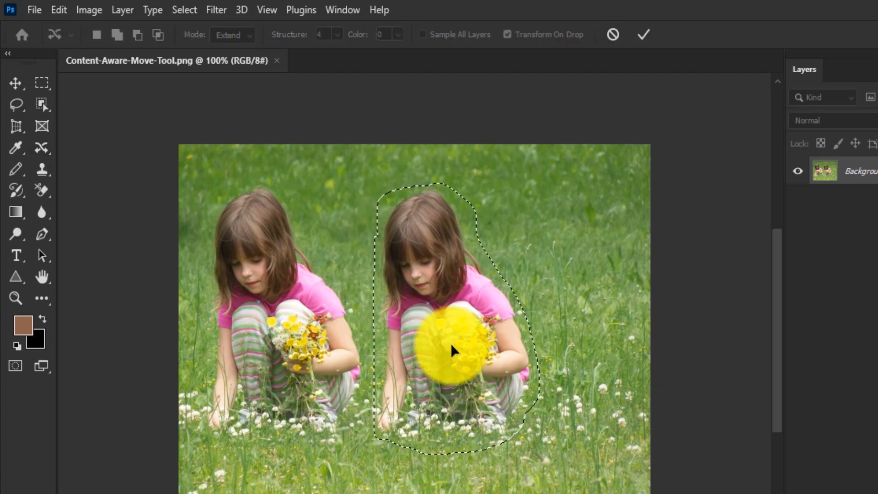
left_click(613, 35)
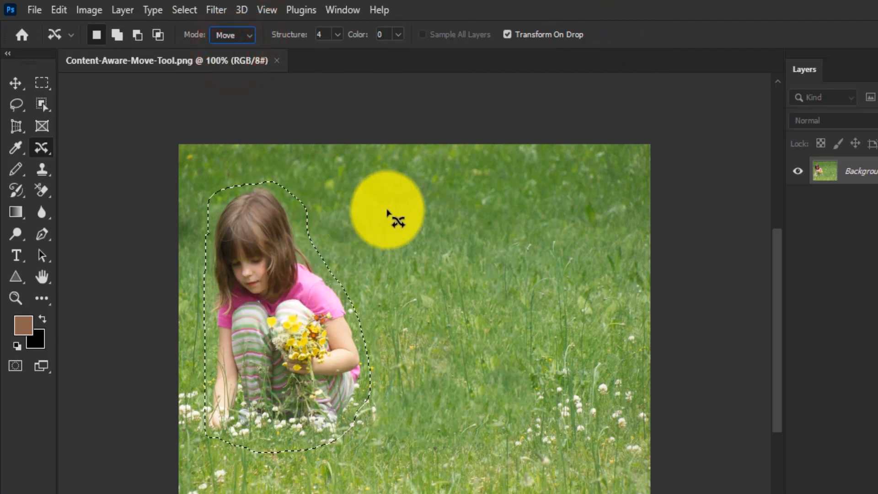
- Relocate the outlined girl to the middle of the meadow in Move mode, apply the change and clear the selection
left_click_drag(267, 324, 429, 326)
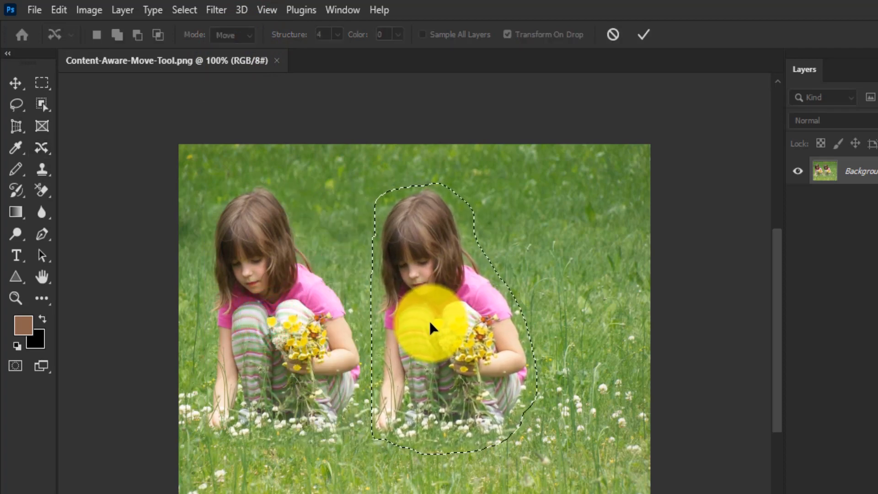
left_click(644, 36)
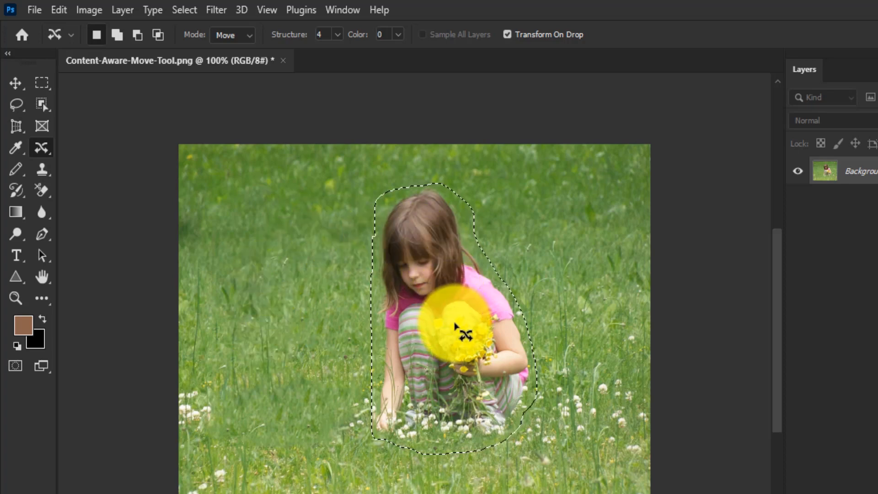
key("ctrl+d")
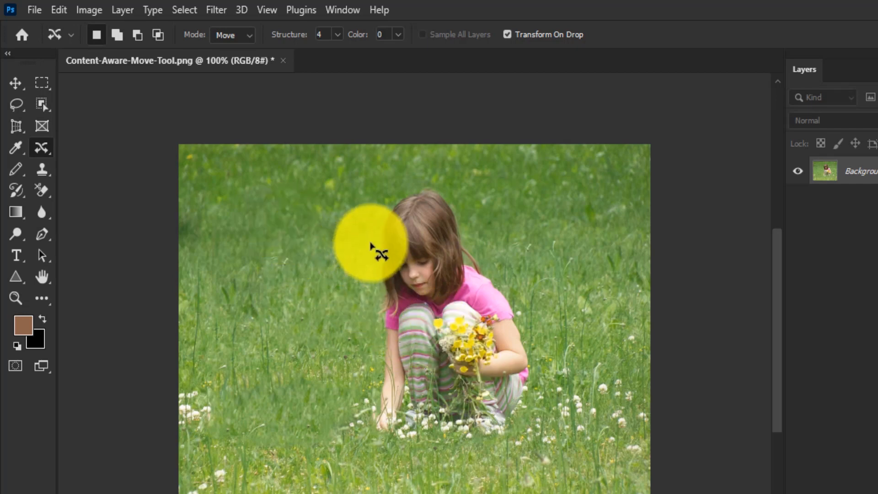
- Outline the relocated girl again and, in Extend mode, place a duplicate of her in the photo's upper-left corner
mouse_move(374, 247)
left_mouse_down()
mouse_move(379, 211)
mouse_move(399, 189)
mouse_move(434, 181)
mouse_move(456, 194)
mouse_move(531, 326)
mouse_move(548, 394)
mouse_move(532, 425)
mouse_move(459, 447)
mouse_move(399, 453)
mouse_move(373, 445)
mouse_move(364, 396)
mouse_move(379, 241)
left_mouse_up()
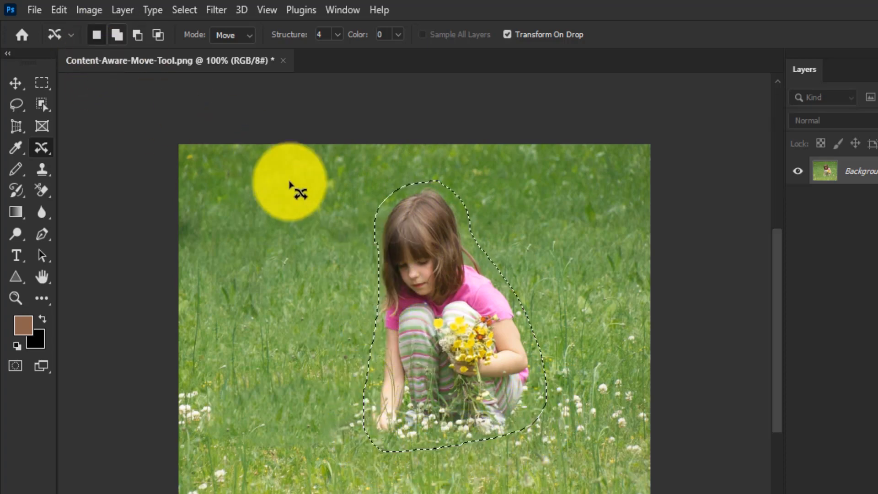
left_click(232, 35)
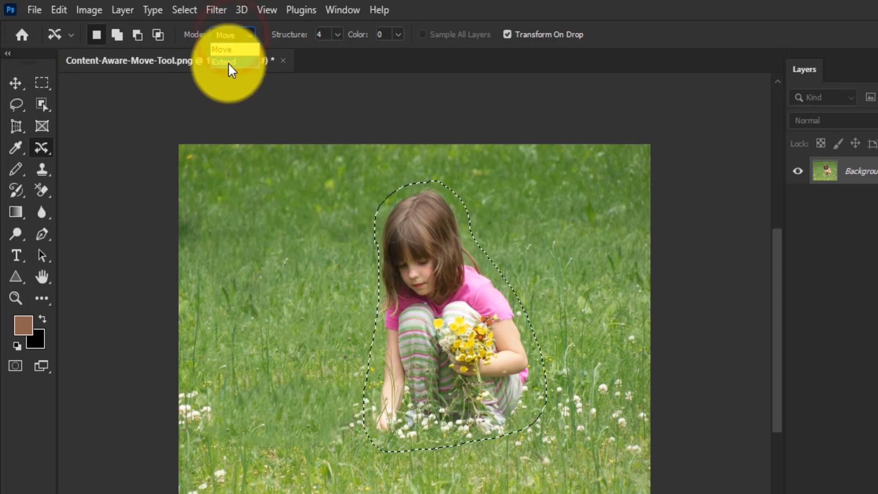
left_click(229, 63)
mouse_move(402, 259)
left_mouse_down()
mouse_move(363, 298)
mouse_move(245, 245)
mouse_move(251, 210)
left_mouse_up()
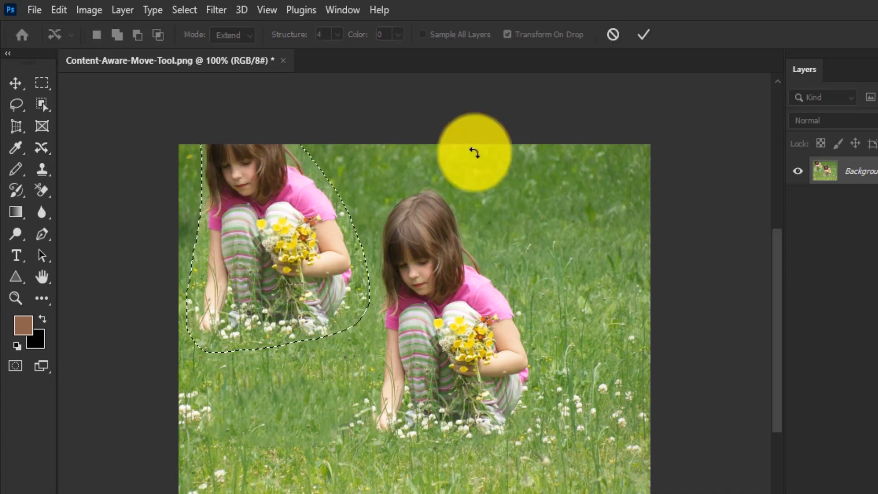
left_click(642, 34)
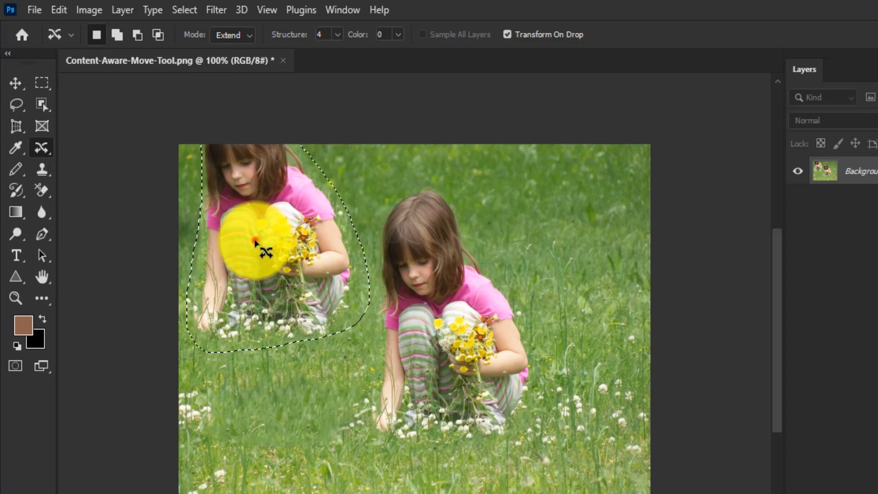
- Extend another copy of the girl into the photo's upper-right corner, clear the selection and keep the Content-Aware Move Tool active
mouse_move(258, 238)
left_mouse_down()
mouse_move(568, 193)
mouse_move(574, 231)
mouse_move(588, 227)
mouse_move(598, 244)
left_mouse_up()
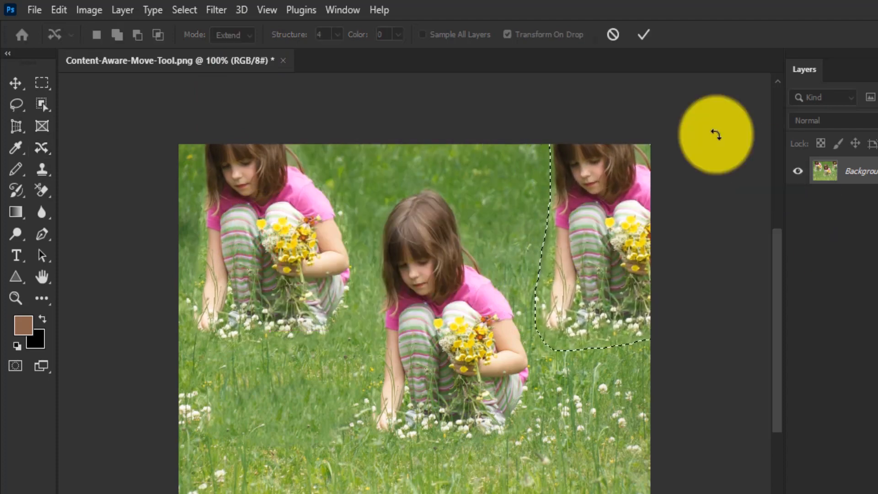
left_click(649, 37)
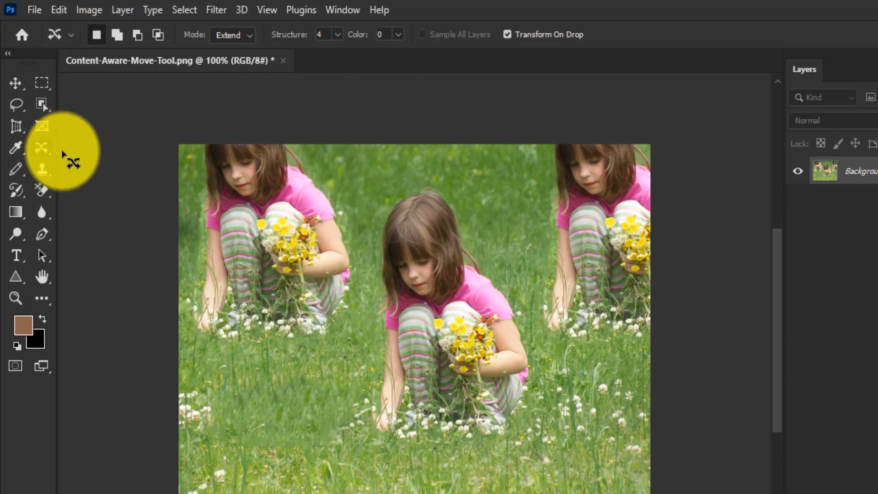
left_click(42, 148)
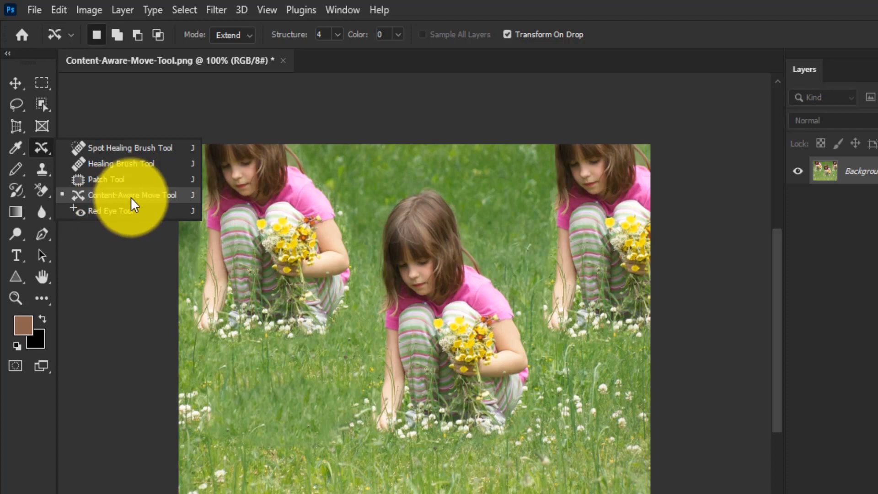
left_click(167, 194)
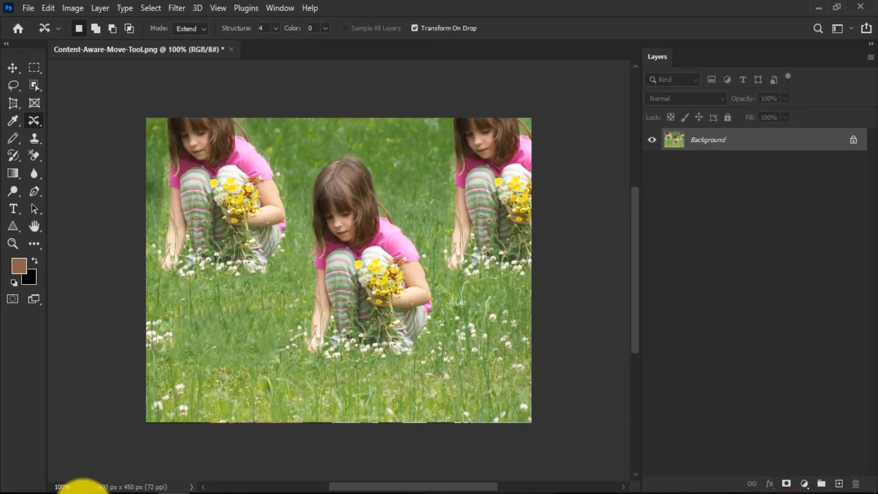
- Switch to the Word list of best tools, highlight "Remove Back Ground" and return to Photoshop
left_click(84, 493)
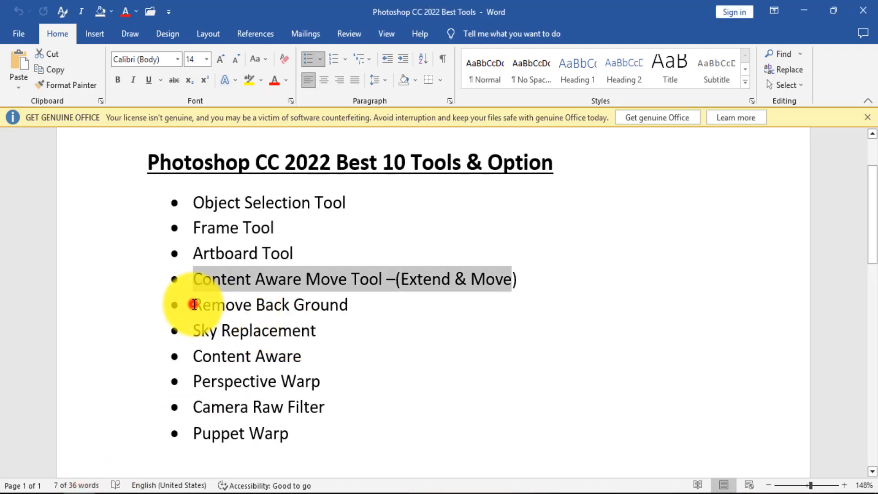
left_click_drag(194, 304, 350, 301)
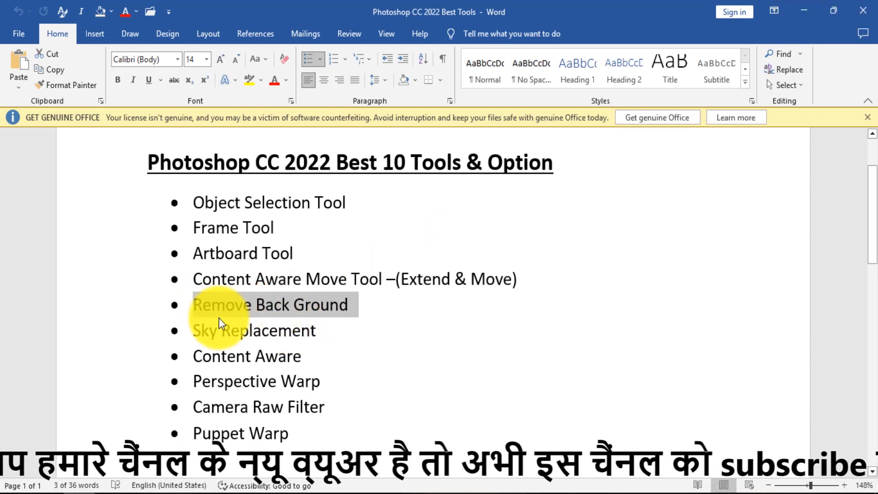
left_click(801, 9)
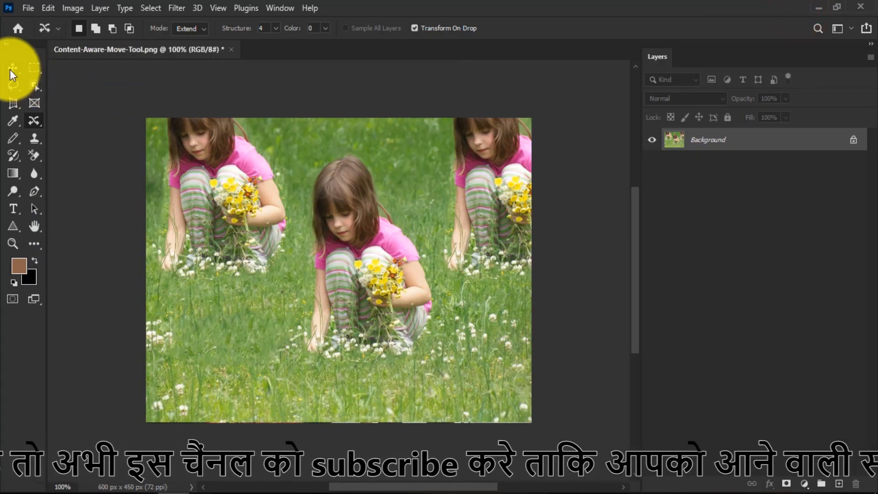
- Activate the Move tool and open the kingfisher image named Object Selection
left_click(12, 67)
key("ctrl+o")
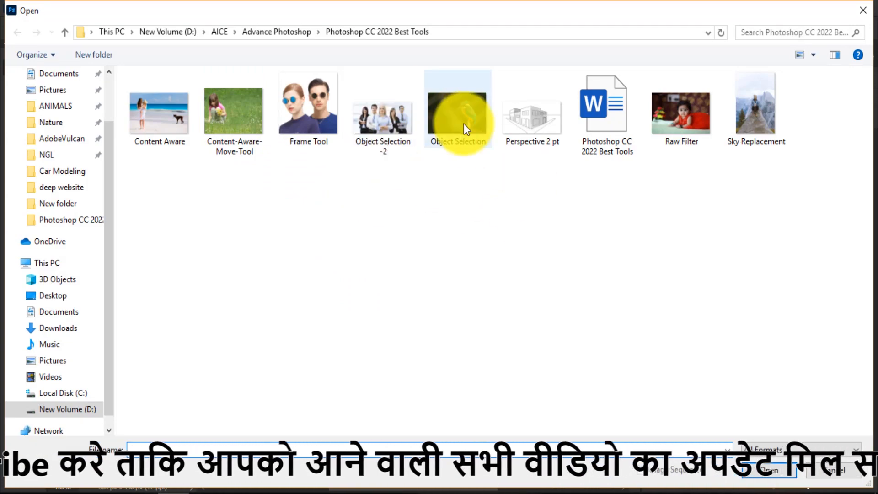
left_click(451, 112)
double_click(451, 112)
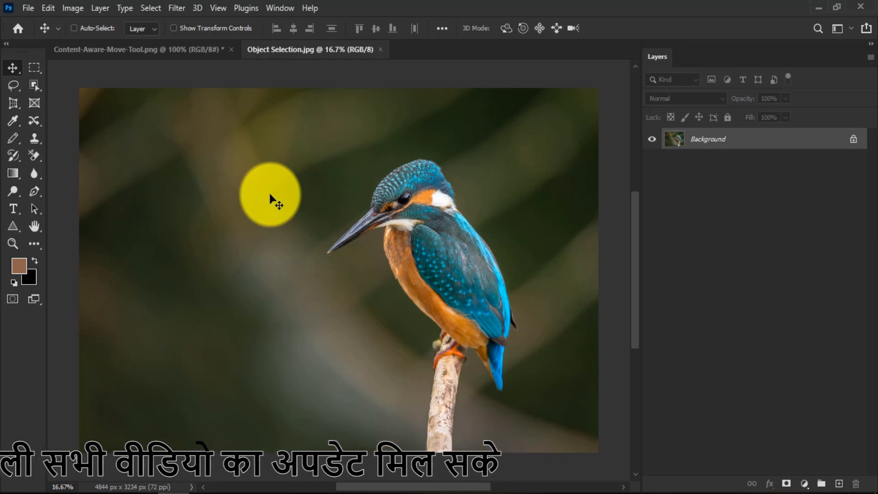
- Convert the kingfisher photo's Background into a regular layer named Layer 0
left_click(754, 146)
double_click(755, 145)
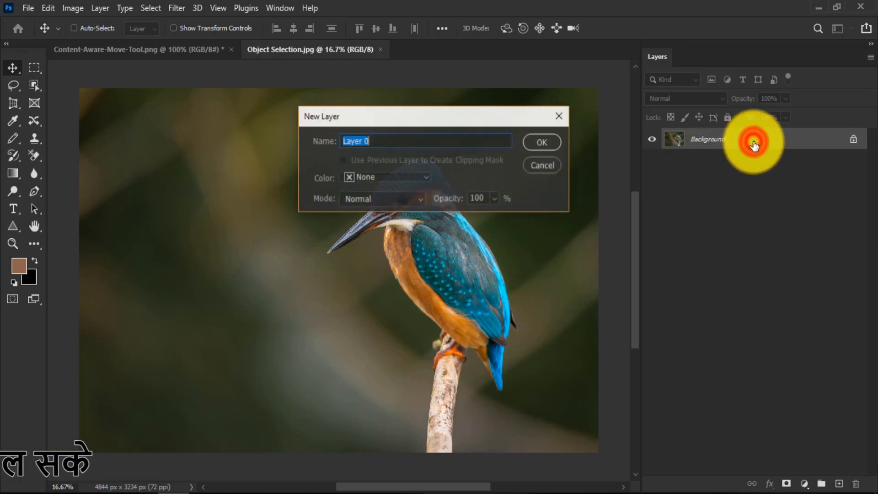
left_click(548, 140)
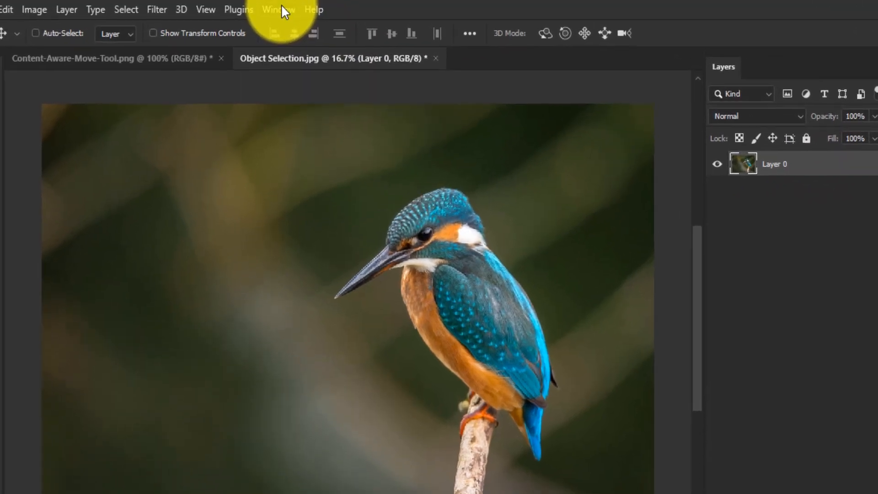
- Display the layer's Properties, apply the Remove Background quick action to the kingfisher and close the Properties
left_click(281, 6)
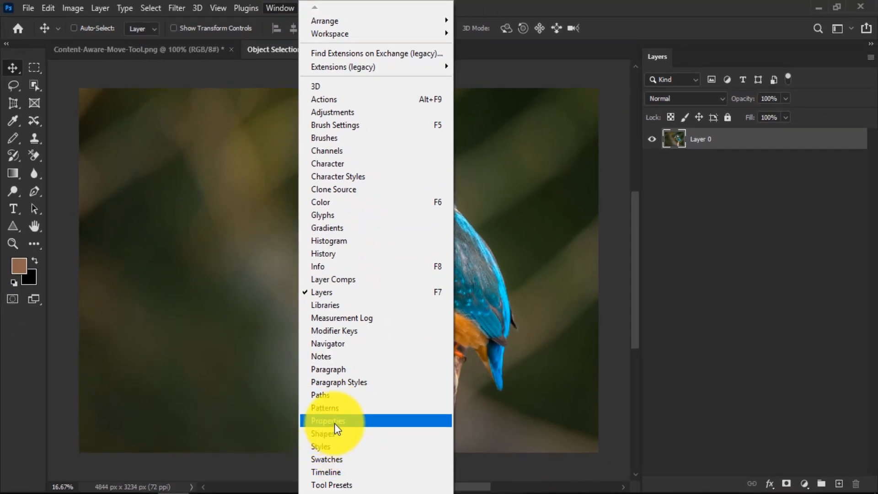
left_click(335, 422)
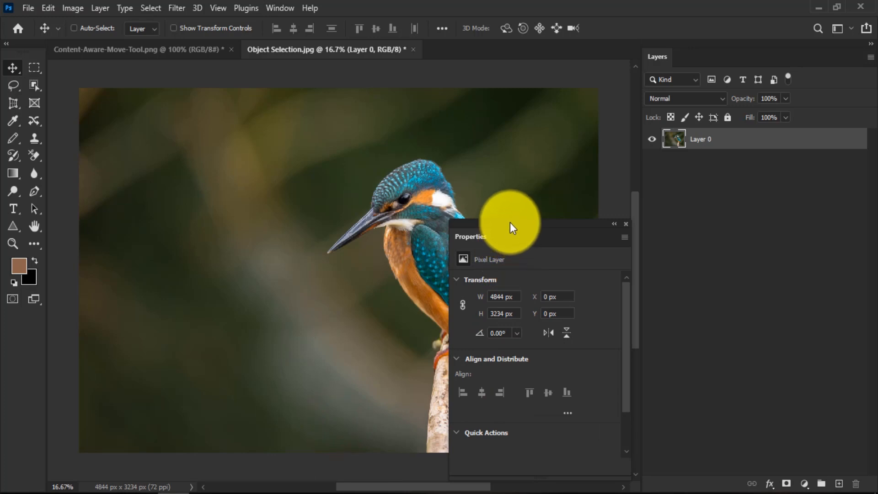
left_click_drag(509, 223, 509, 105)
scroll(498, 300, "down", 1)
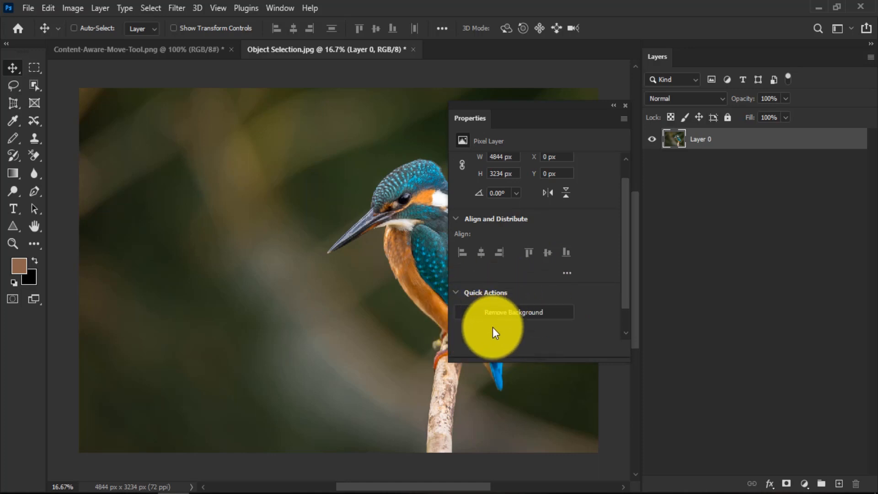
left_click_drag(402, 298, 359, 294)
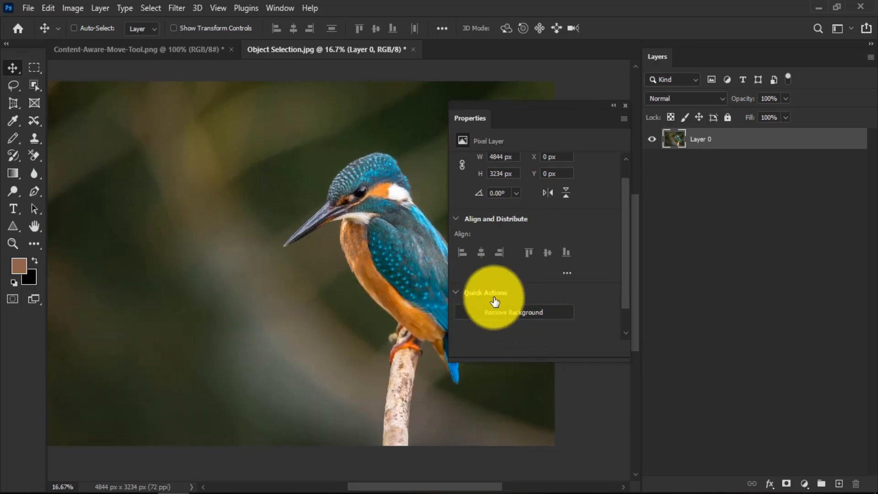
left_click(506, 311)
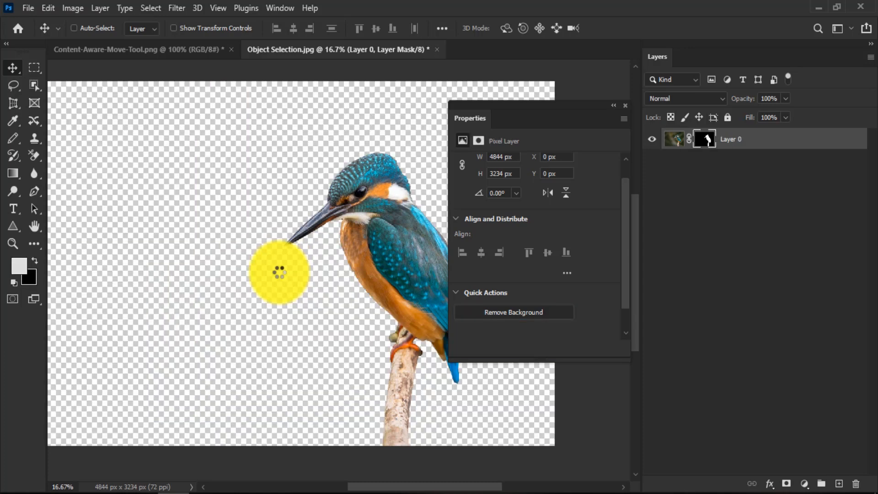
left_click(627, 106)
scroll(526, 220, "down", 3)
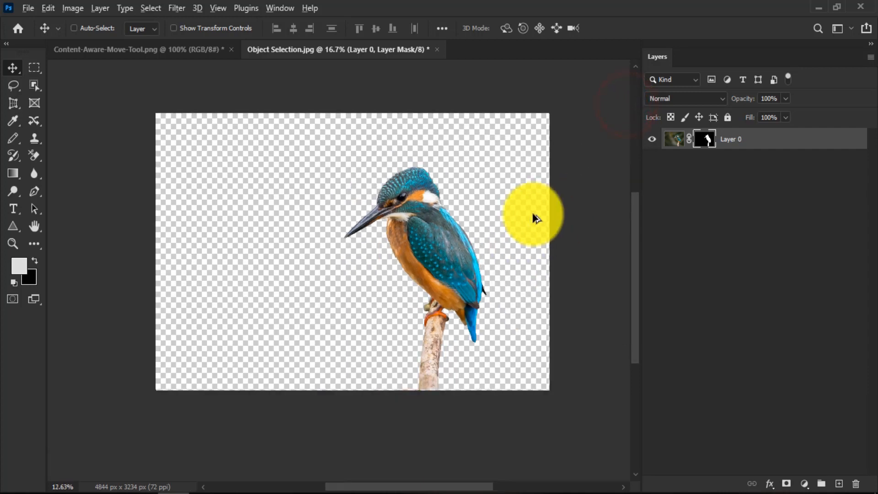
scroll(485, 218, "up", 2)
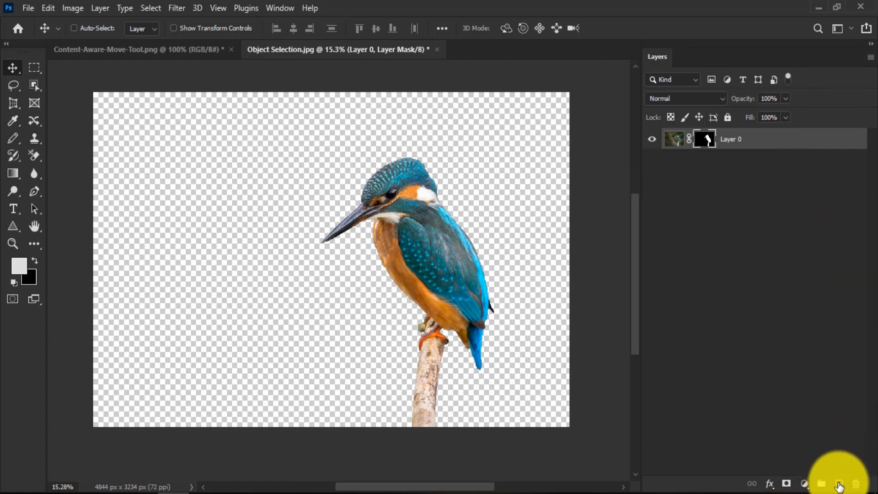
- Add a new layer beneath the kingfisher layer and fill it with a blue-to-purple radial gradient centred near the bird's chest
left_click(839, 485)
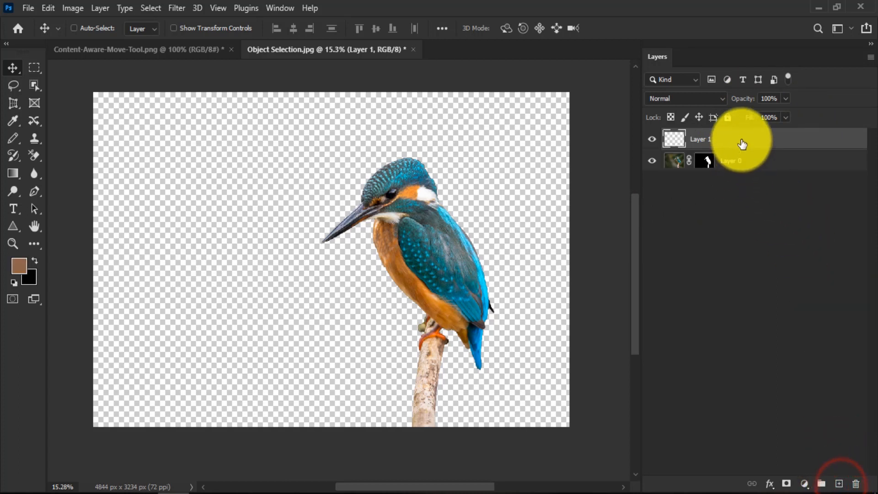
left_click_drag(741, 142, 754, 208)
left_click(14, 172)
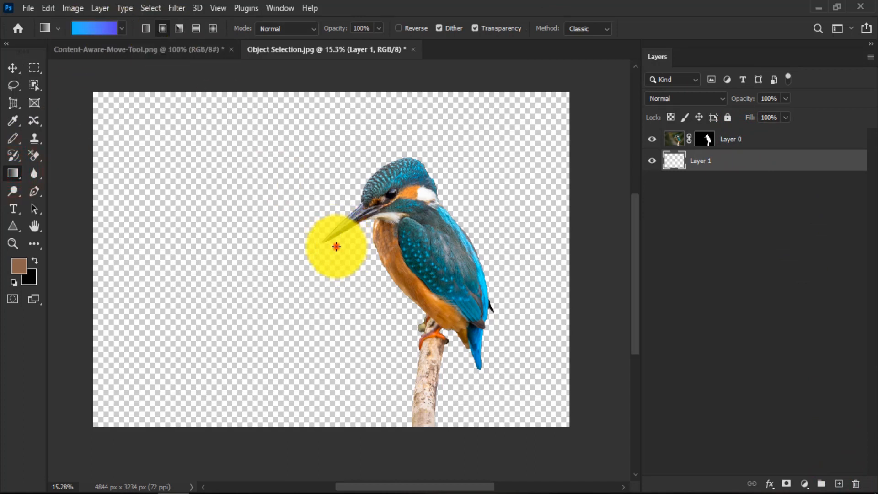
left_click_drag(336, 247, 46, 414)
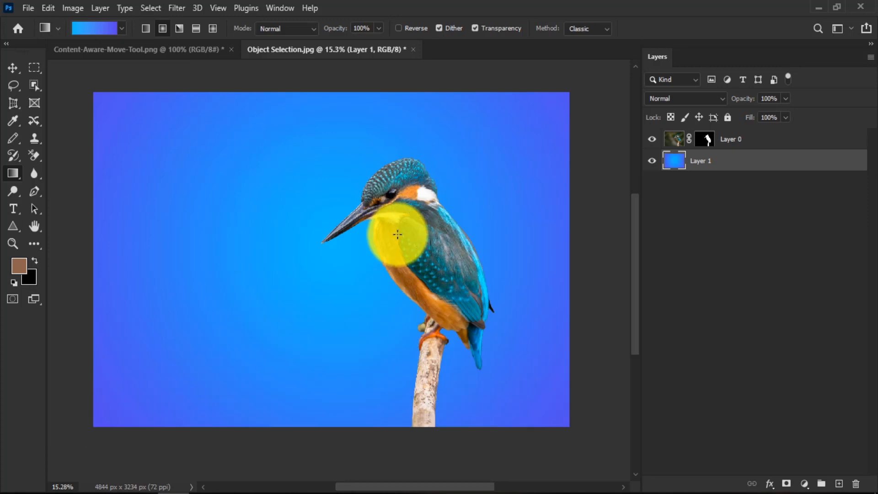
left_click_drag(398, 234, 581, 403)
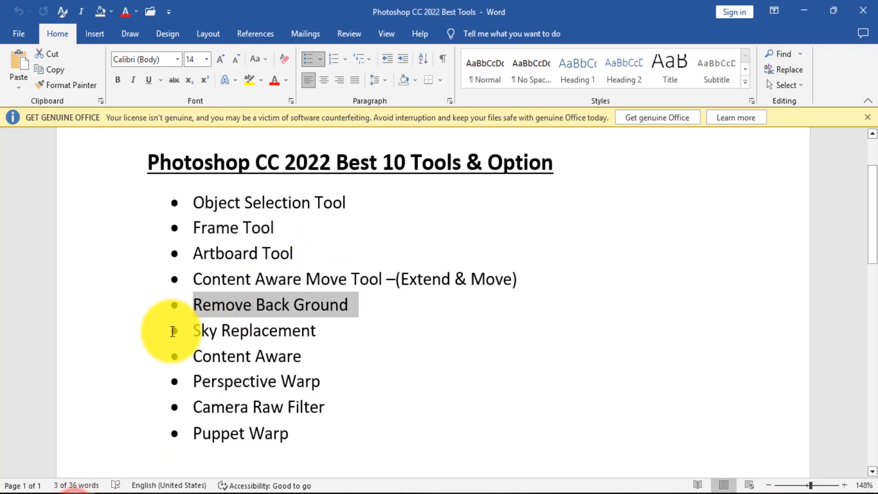
- Highlight "Sky Replacement" in the Word list of best tools and return to Photoshop
left_click_drag(196, 329, 314, 327)
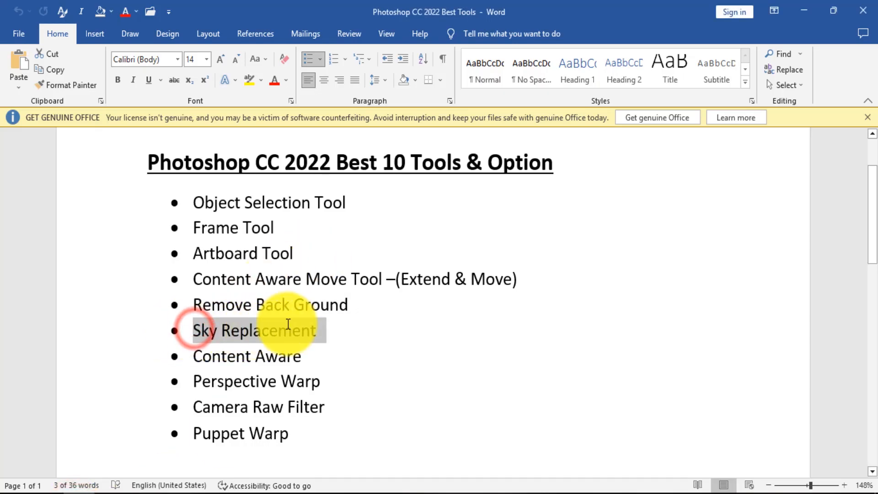
left_click(322, 325)
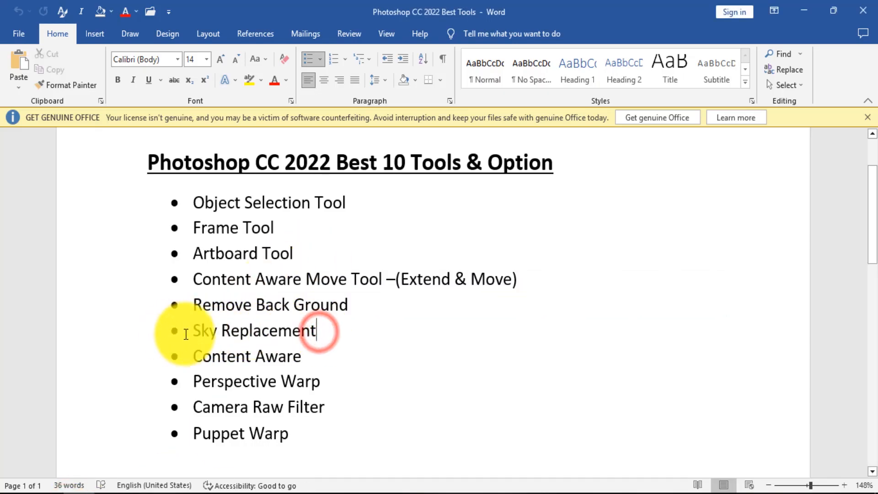
left_click_drag(196, 330, 293, 329)
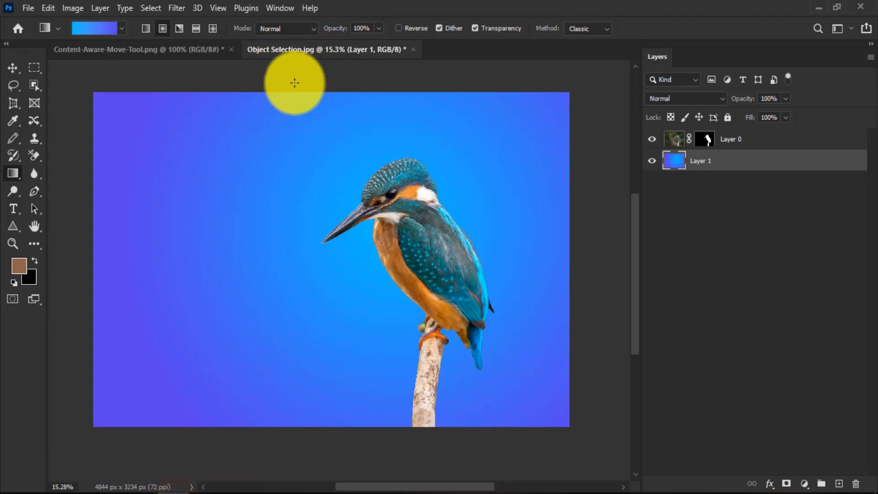
- Open the Sky Replacement image from the Photoshop CC 2022 Best Tools folder and start the Sky Replacement command on it
key("ctrl+o")
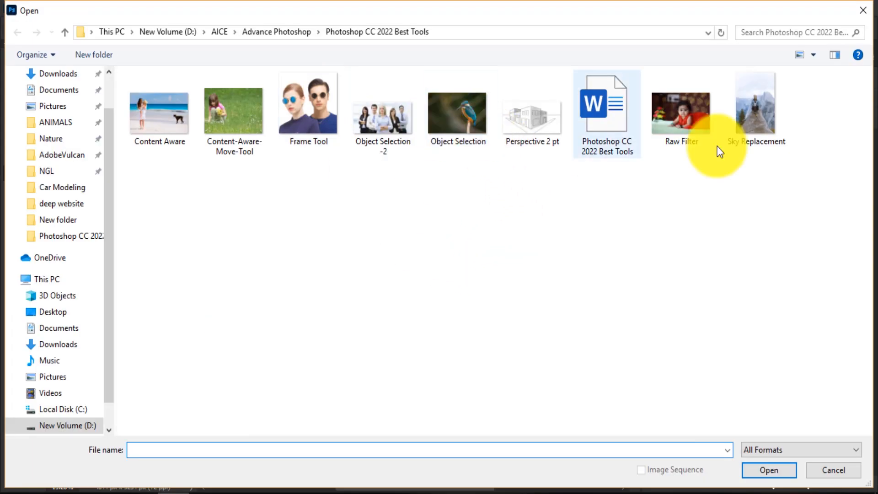
double_click(757, 112)
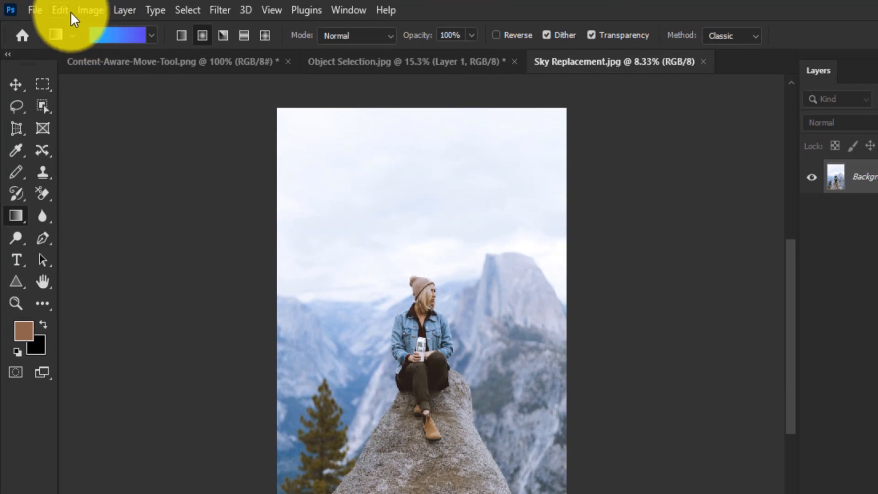
left_click(62, 9)
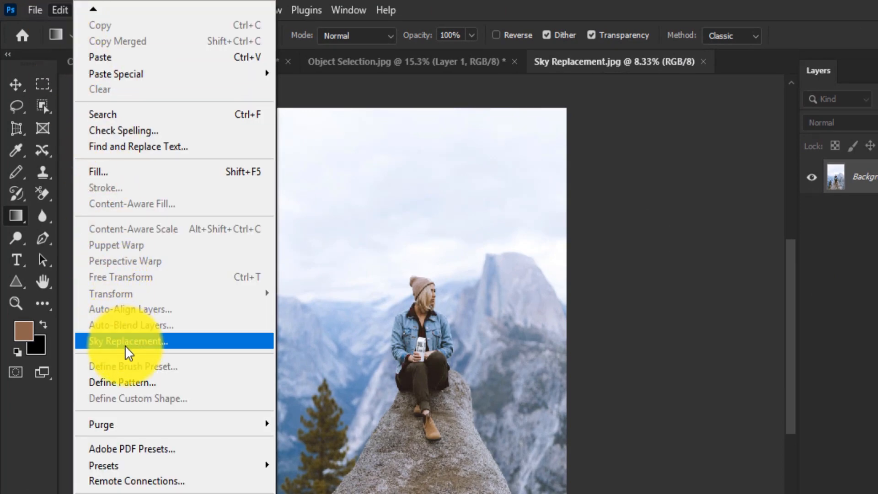
left_click(64, 10)
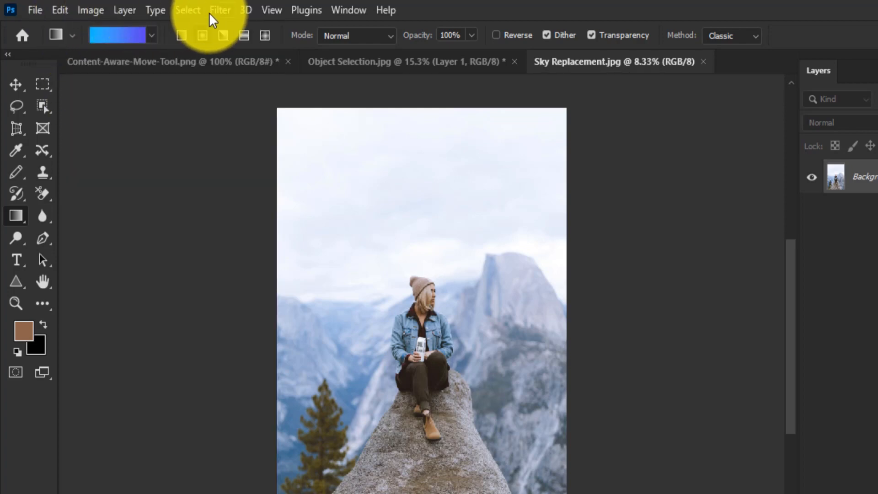
left_click(188, 10)
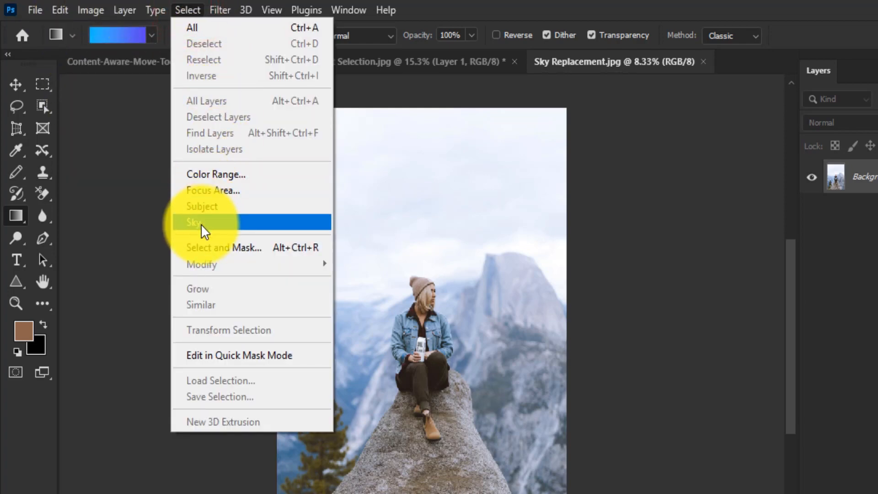
mouse_move(60, 10)
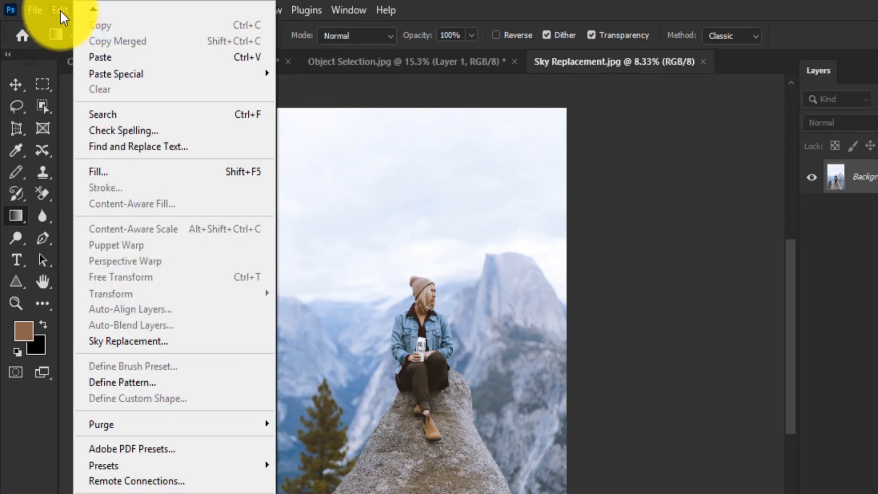
left_click(133, 341)
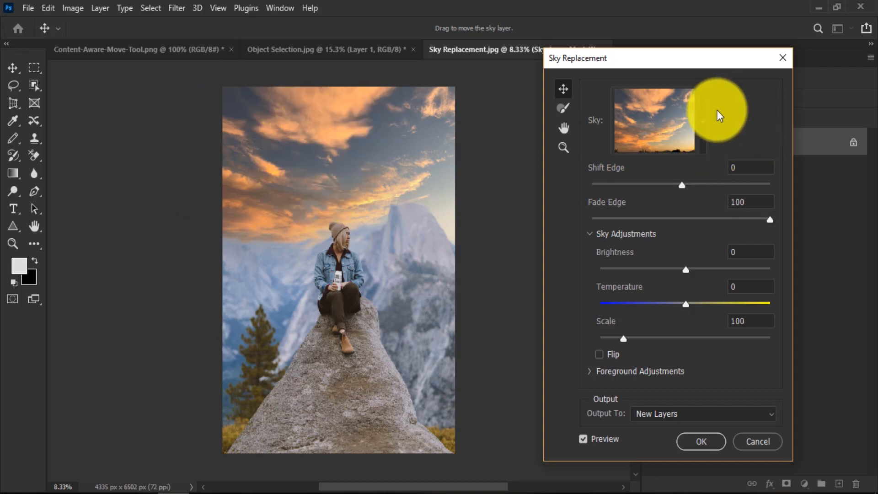
- Display the available sky presets, collapse the Sunsets group and look over the preset groups and their management options
left_click(705, 117)
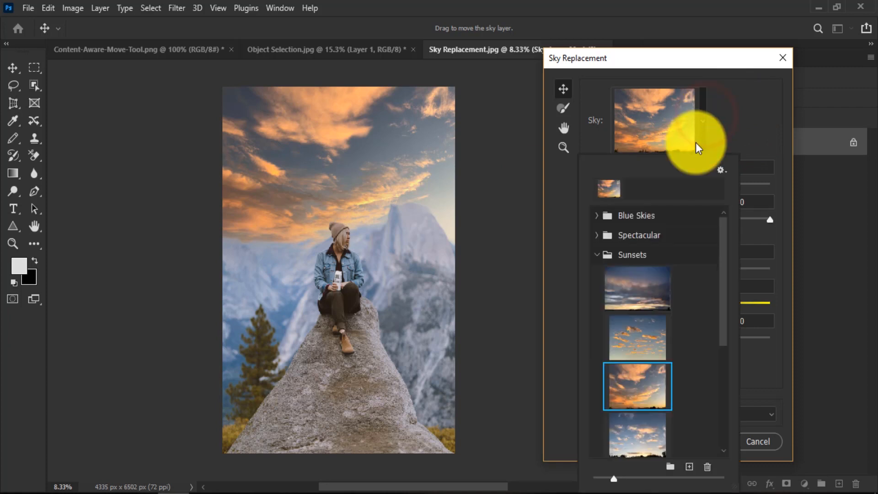
left_click(592, 254)
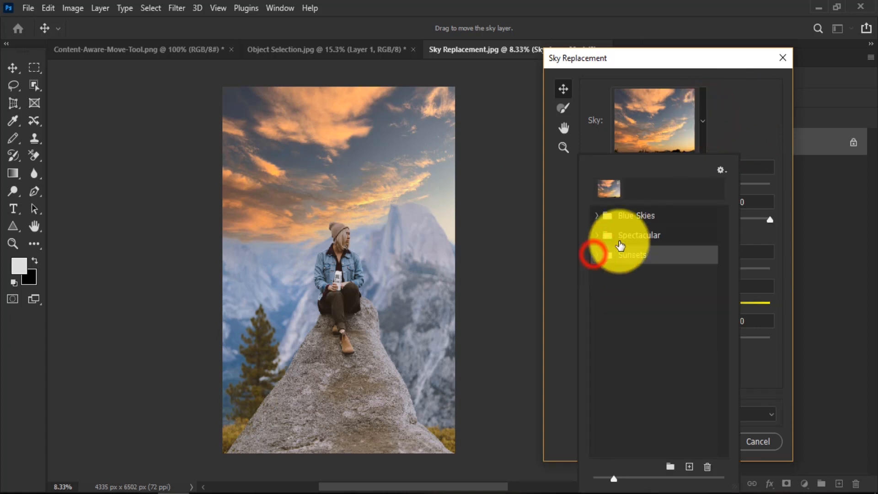
left_click(632, 235)
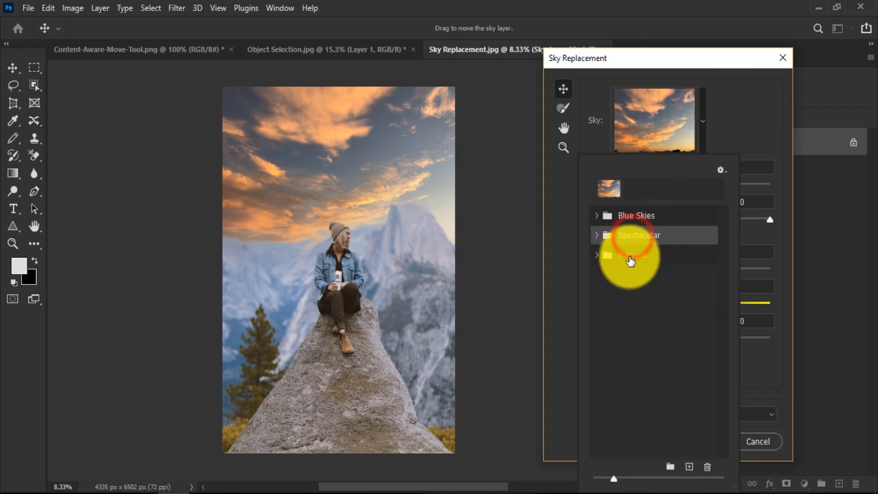
left_click(630, 254)
left_click(724, 172)
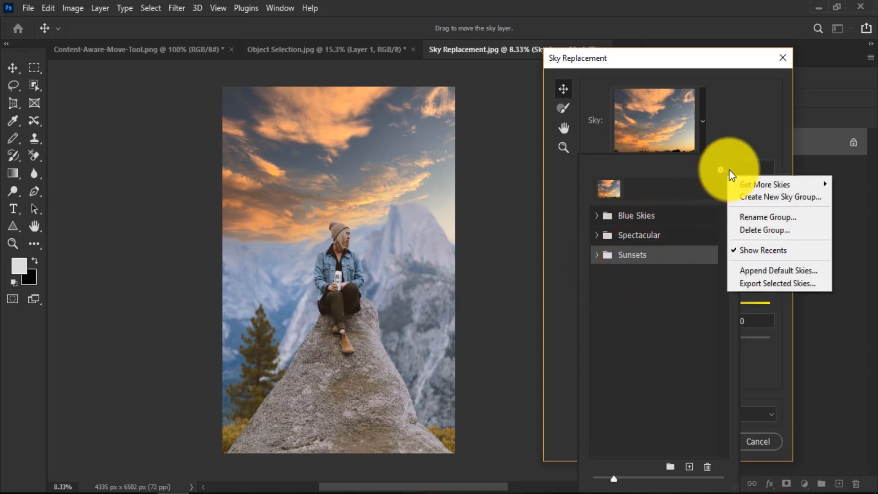
left_click(650, 353)
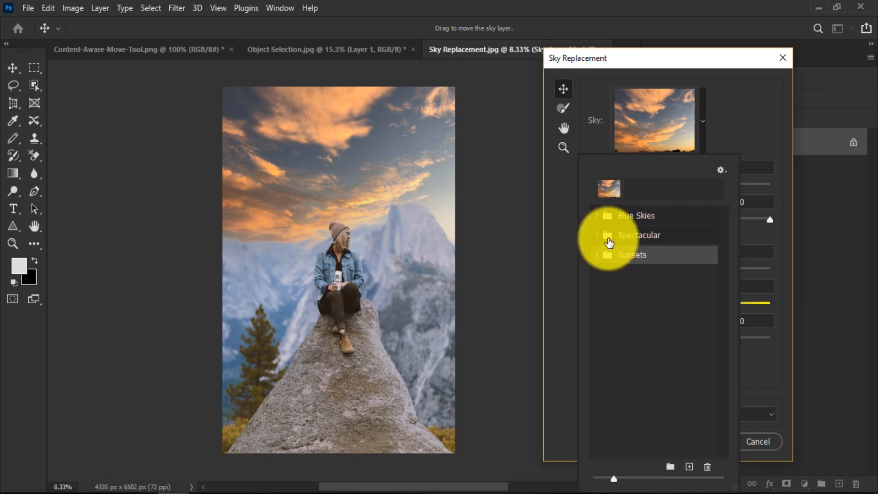
- Expand the Sunsets and Blue Skies groups and browse the Blue Skies presets for a replacement sky
left_click(595, 255)
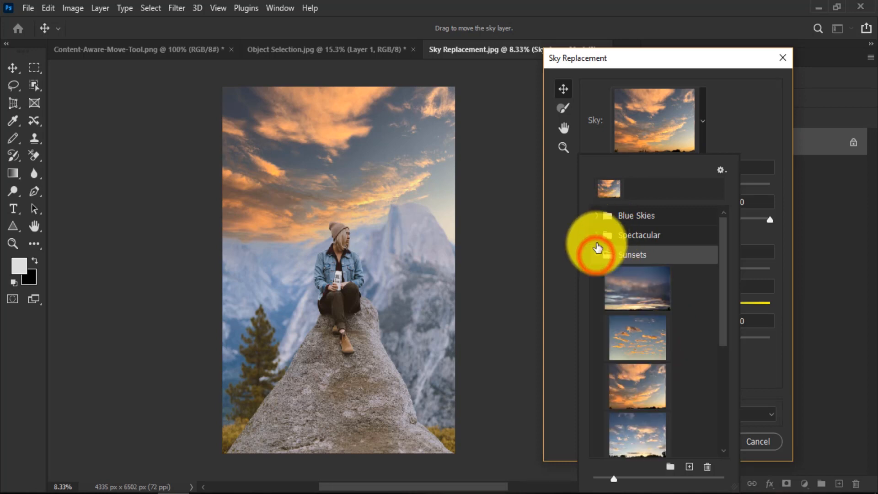
left_click(597, 214)
scroll(680, 314, "down", 5)
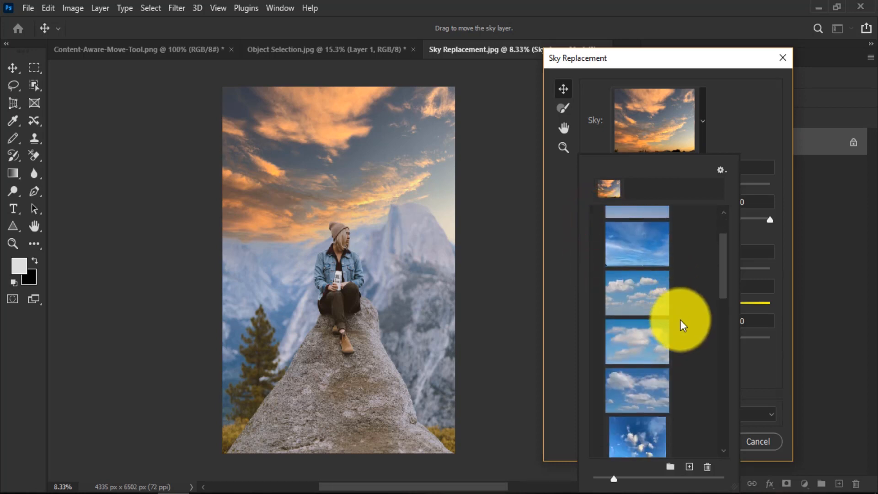
scroll(683, 316, "down", 3)
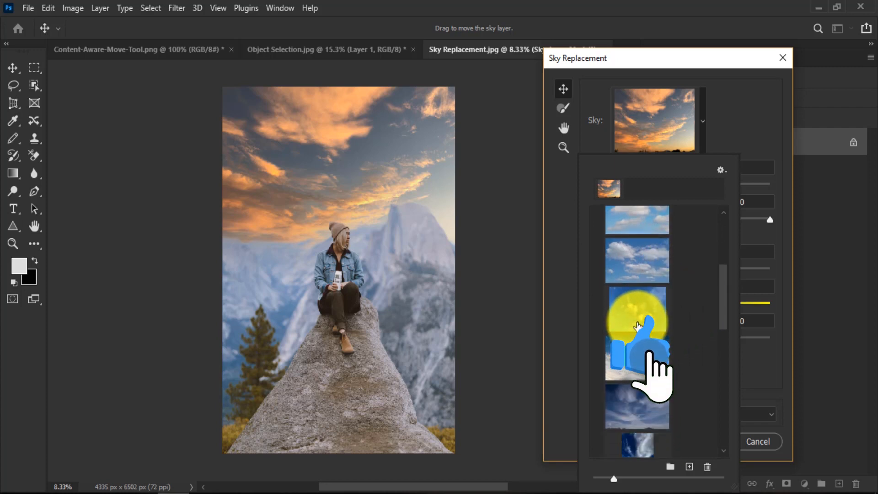
- Try the blue sky with scattered clouds, followed by the deep-blue portrait sky with wispy clouds, as the replacement sky
left_click(637, 311)
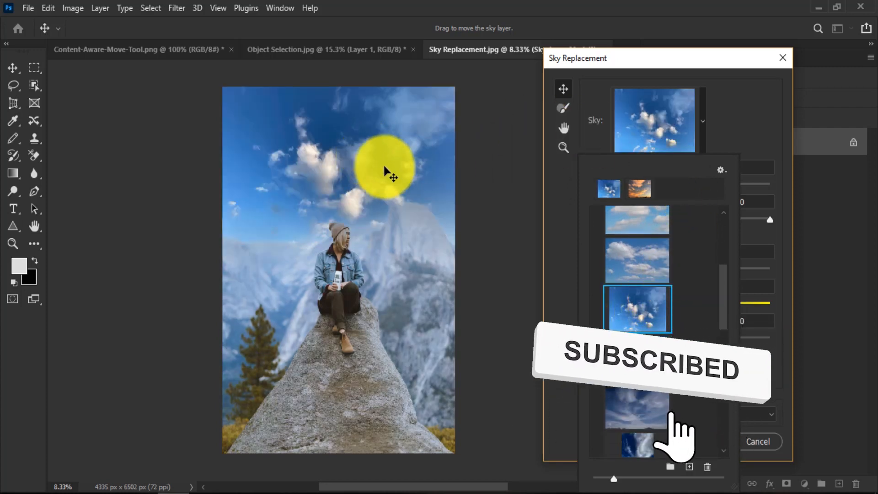
left_click_drag(331, 198, 416, 323)
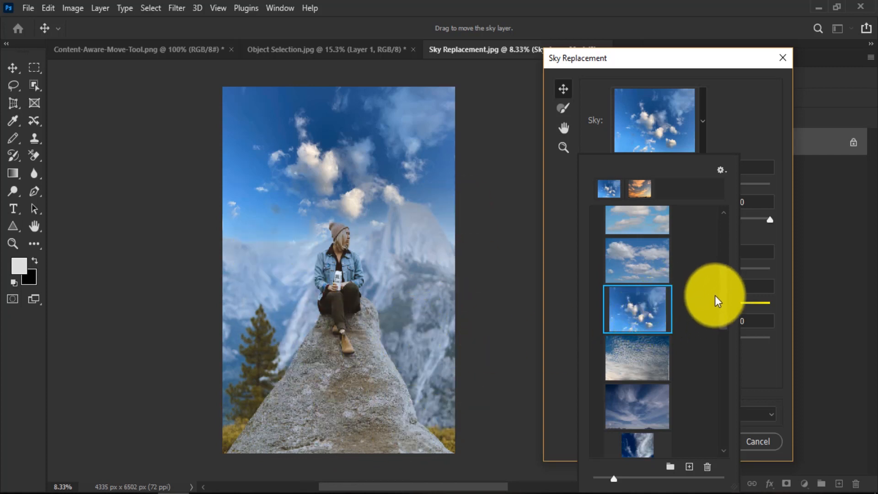
scroll(720, 302, "down", 5)
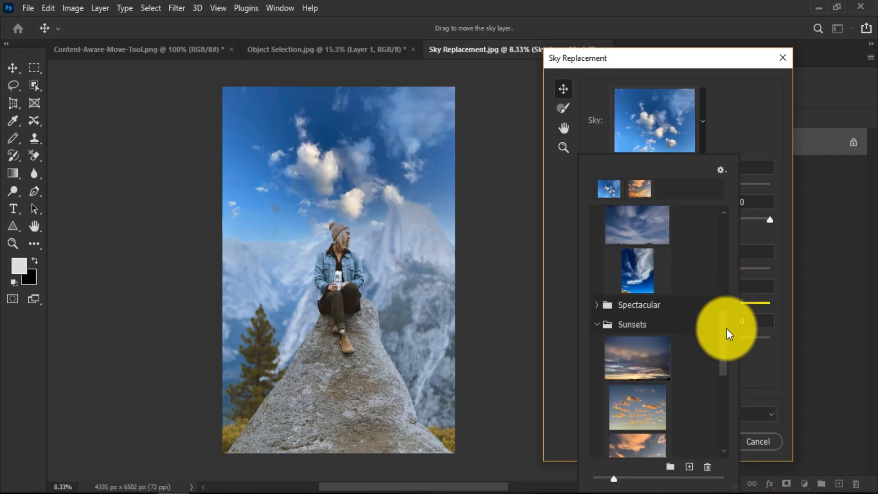
scroll(726, 334, "up", 1)
left_click(634, 311)
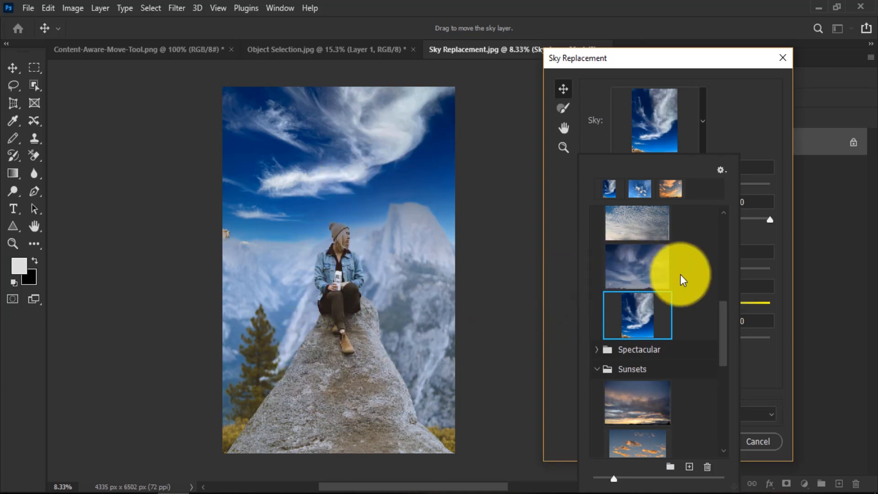
- Try the purple dusk, pale peach-blue and pink-cloud skies from the Sunsets group as the replacement sky
left_click_drag(720, 320, 728, 400)
left_click(632, 384)
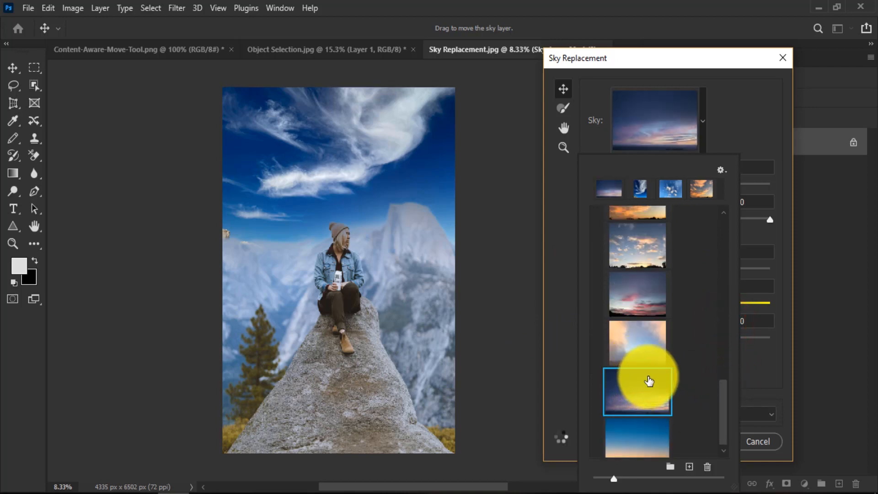
left_click(642, 338)
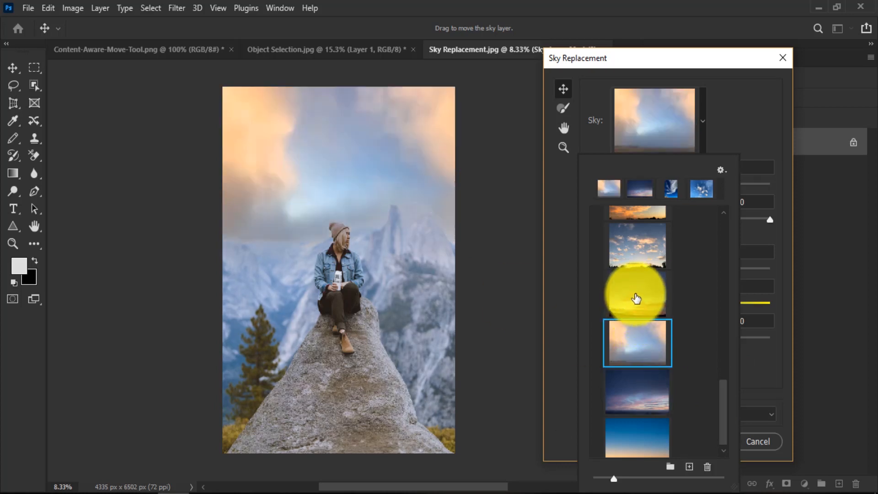
left_click(635, 297)
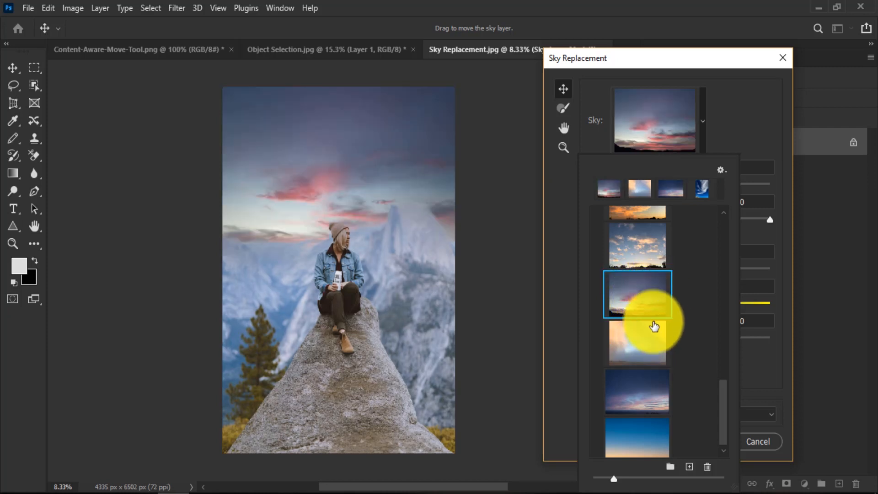
- Choose the Sunsets sky with dense orange clouds as the replacement and close the sky presets
scroll(660, 333, "up", 3)
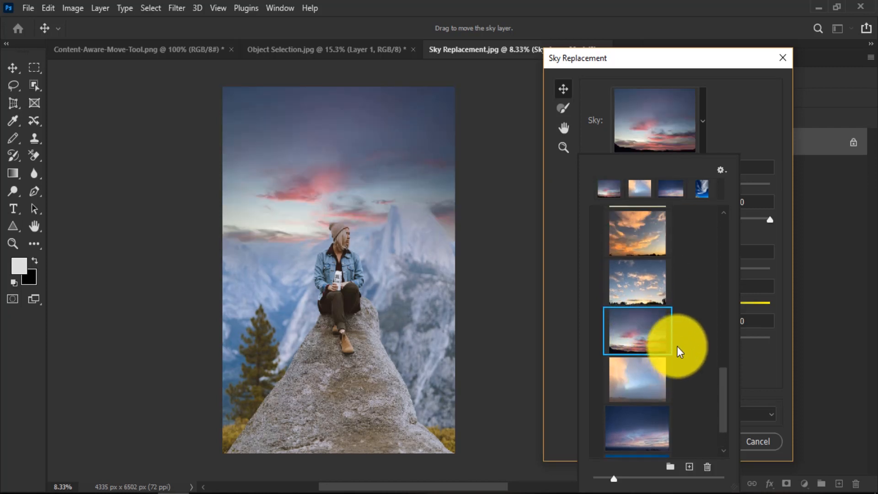
left_click(640, 307)
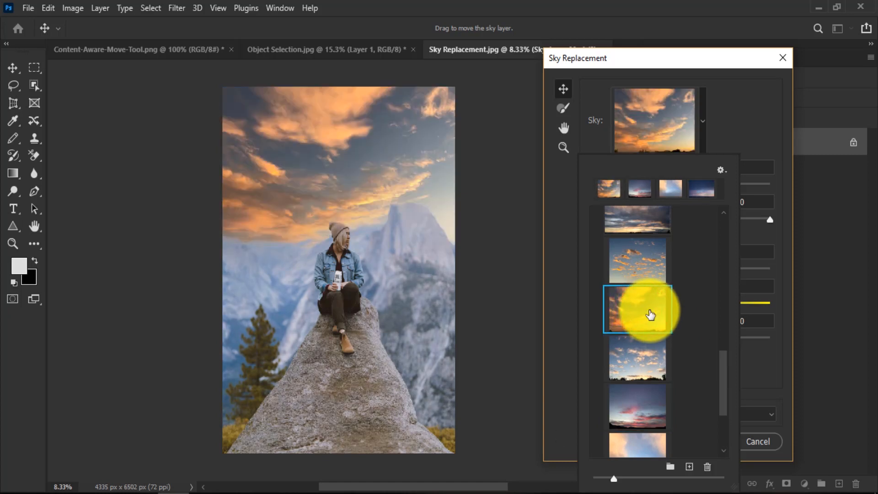
left_click(758, 183)
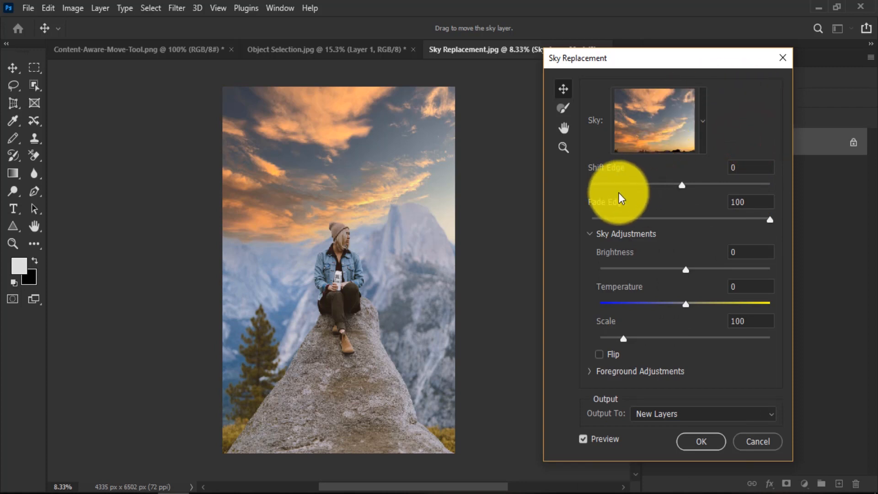
- Experiment with the sky's Shift Edge in both directions and set it to 2
left_click_drag(684, 185, 706, 184)
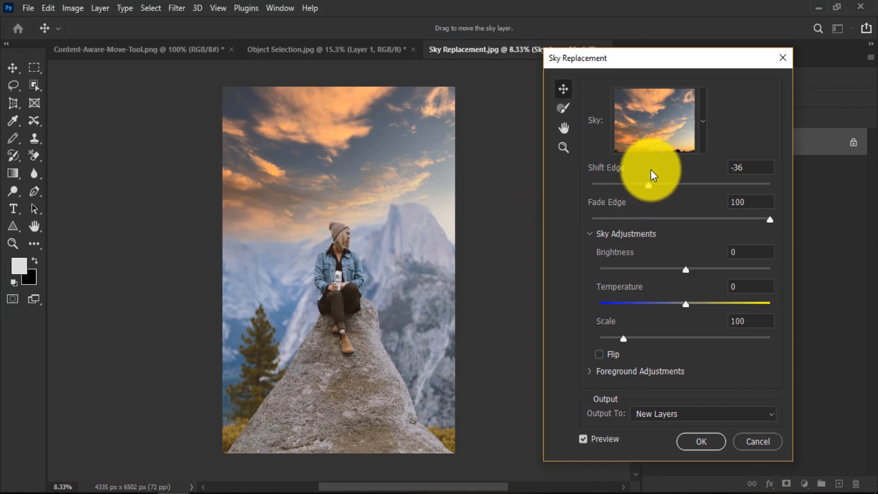
left_click_drag(648, 185, 676, 193)
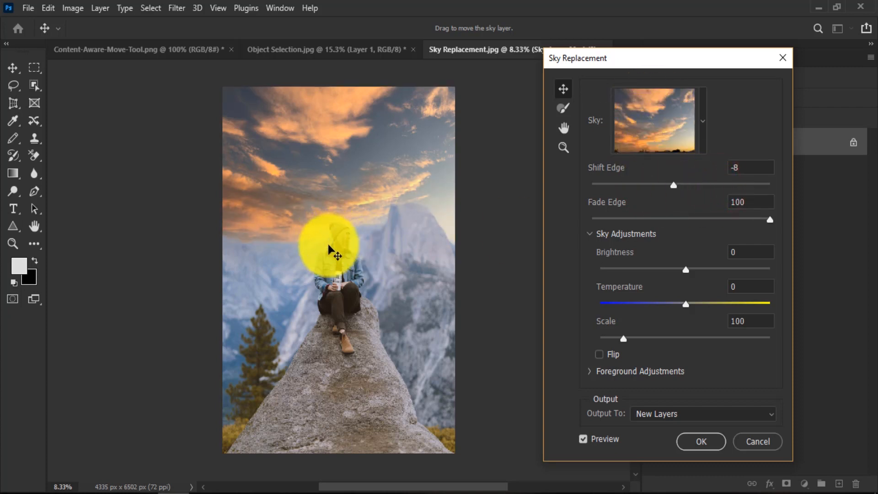
left_click_drag(673, 185, 683, 186)
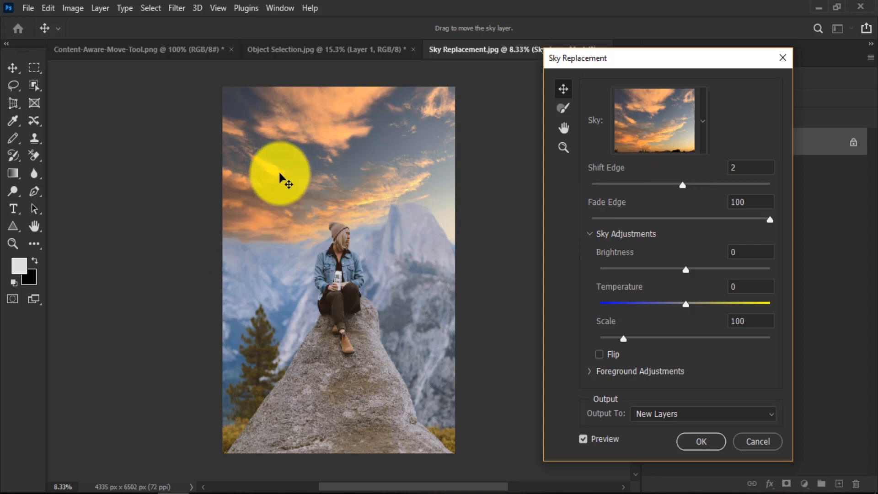
- Try Fade Edge values of 60 and 0 on the sky replacement, and settle on 85
left_click_drag(767, 222, 703, 221)
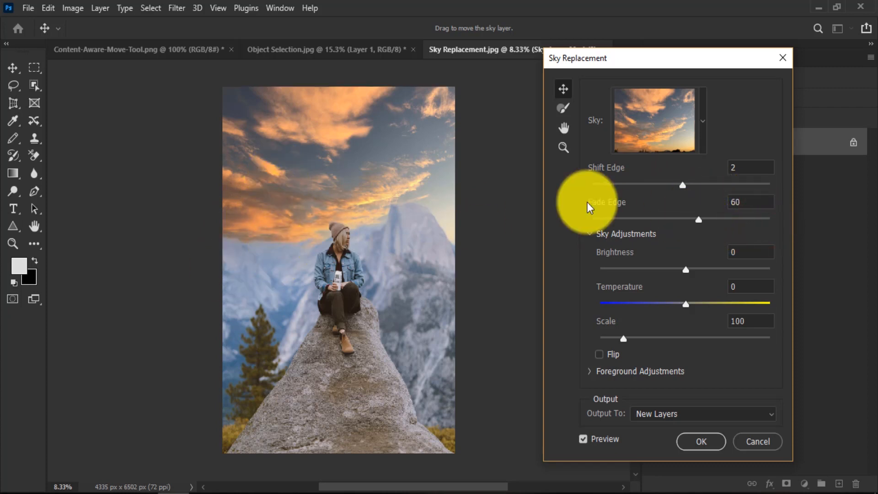
left_click_drag(633, 218, 584, 215)
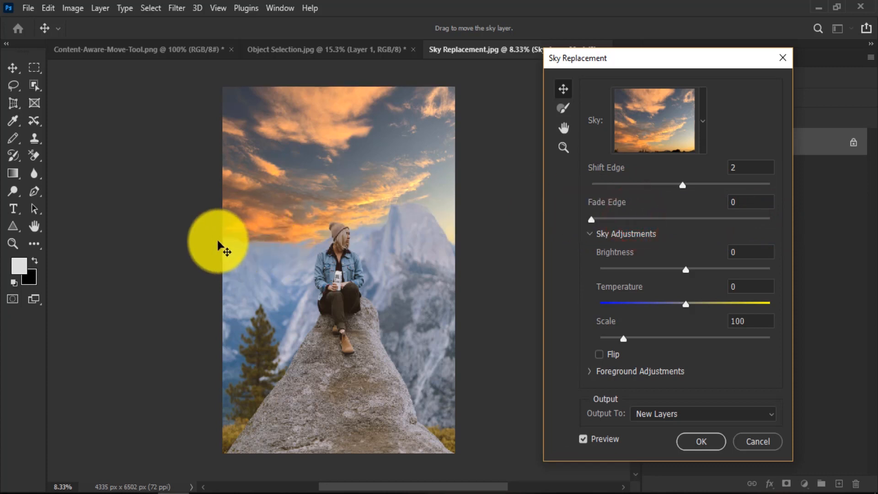
left_click_drag(657, 225, 729, 225)
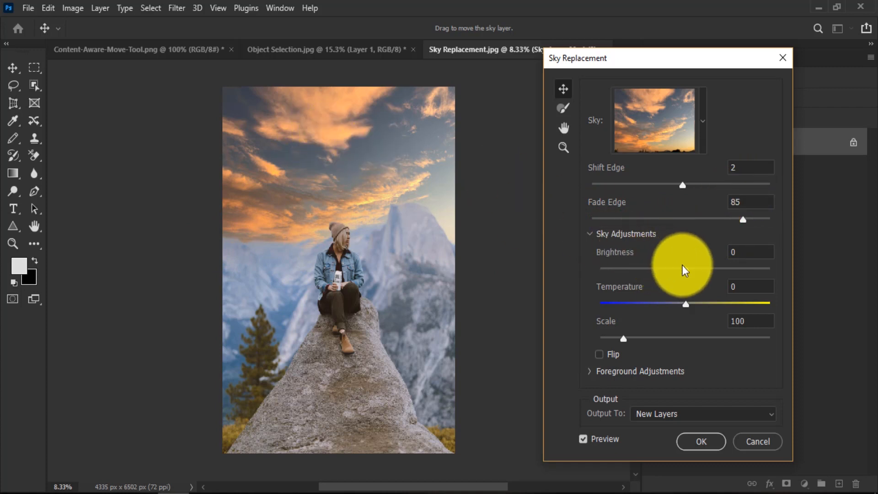
- Set the sky's Brightness to 6 and Scale to 115, and try Flip on and off
mouse_move(686, 270)
left_mouse_down()
mouse_move(714, 272)
mouse_move(652, 271)
mouse_move(689, 266)
left_mouse_up()
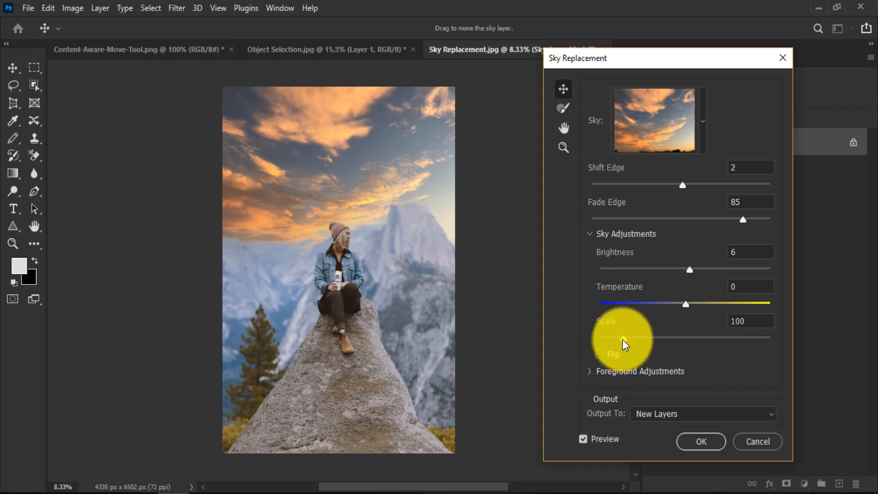
left_click_drag(622, 339, 632, 339)
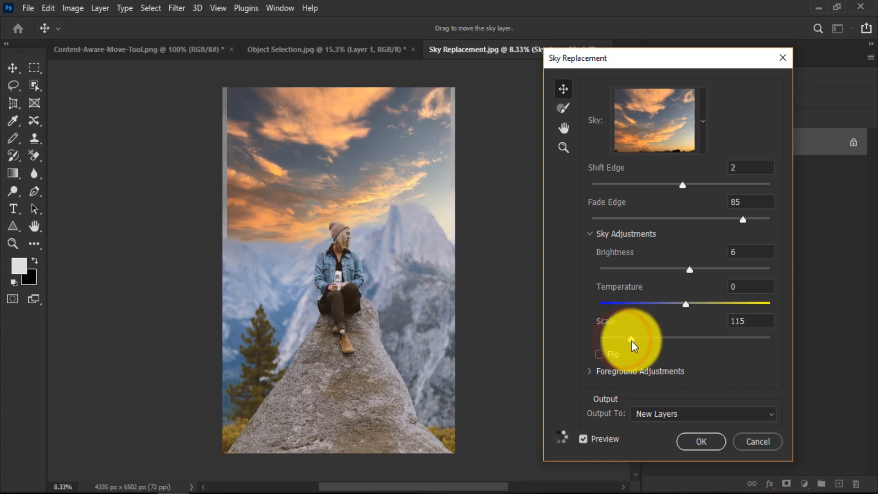
left_click(598, 355)
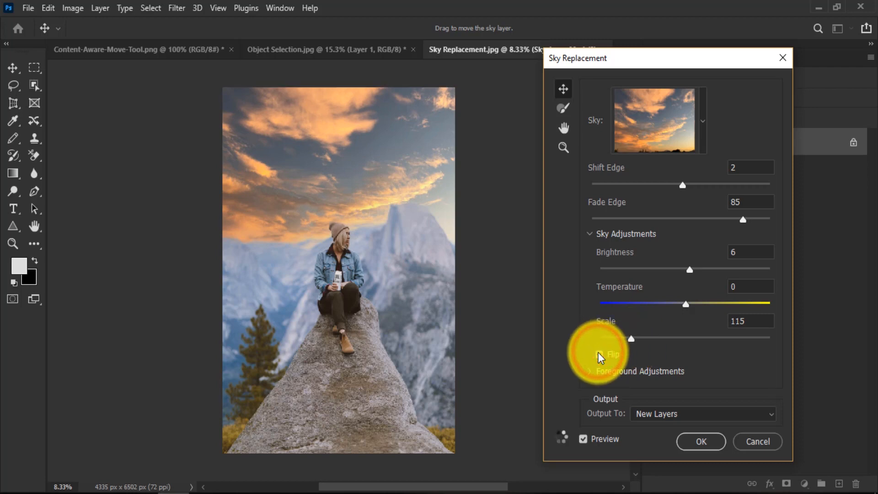
left_click(598, 355)
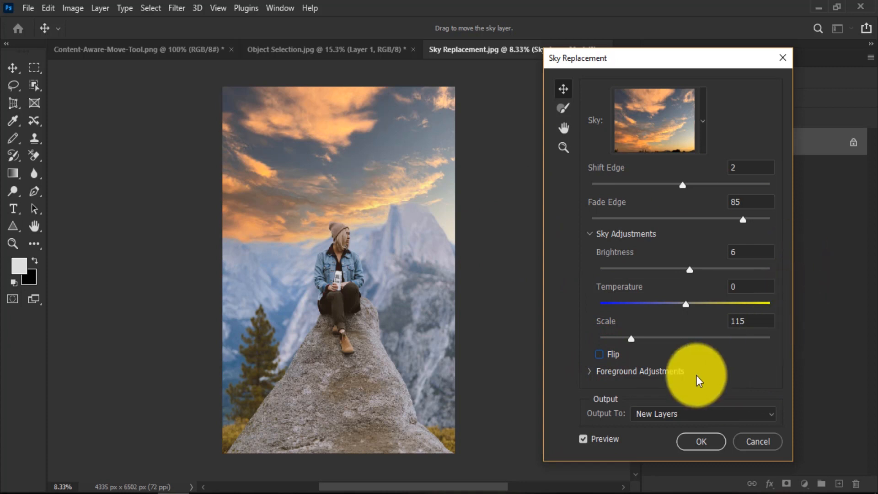
- Keep the output as New Layers and apply the replacement with the blue sky preset of small scattered clouds
left_click(761, 415)
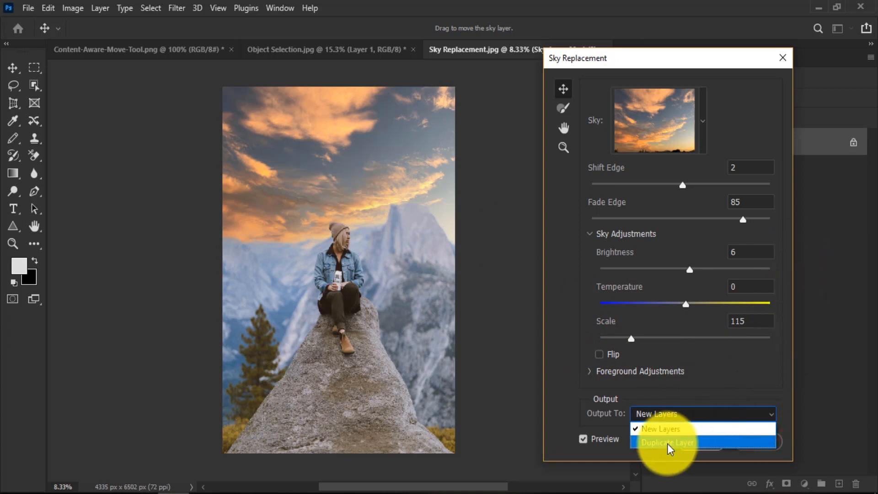
left_click(666, 428)
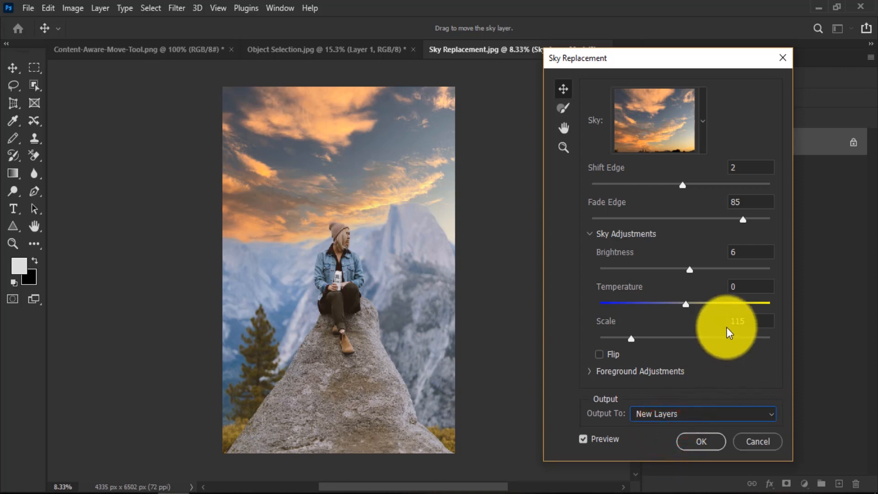
left_click(702, 119)
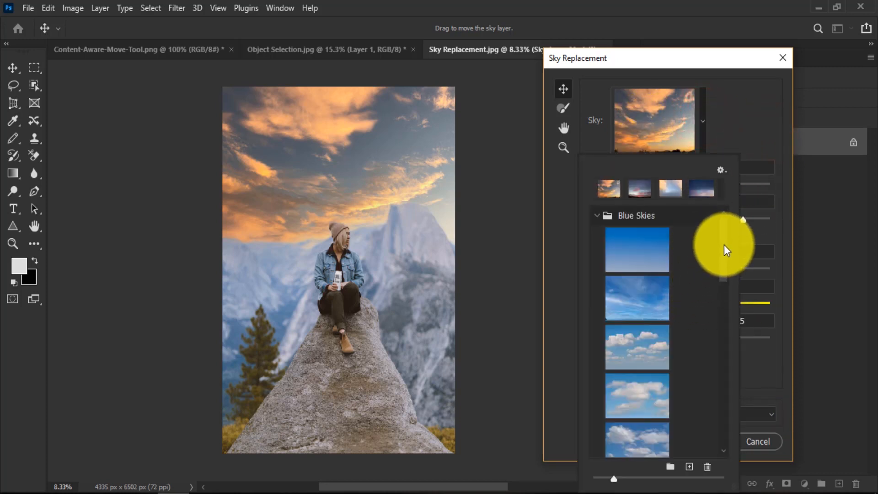
left_click_drag(724, 245, 730, 287)
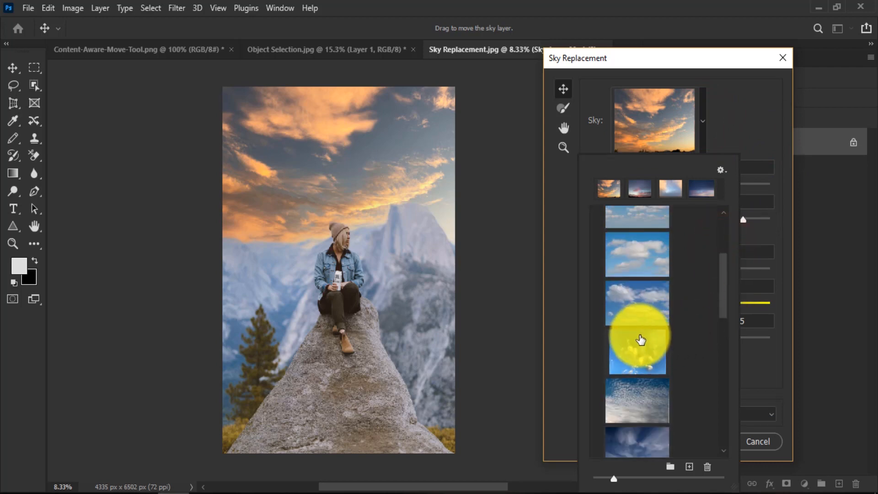
left_click(639, 336)
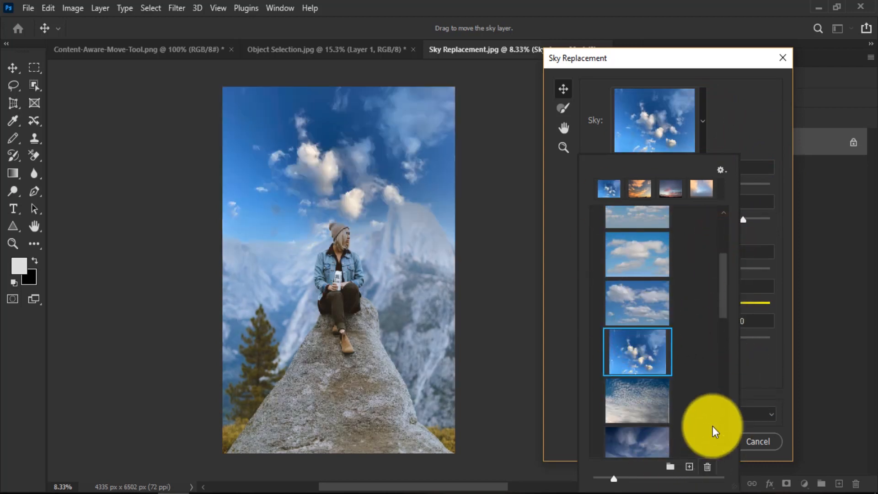
left_click(725, 130)
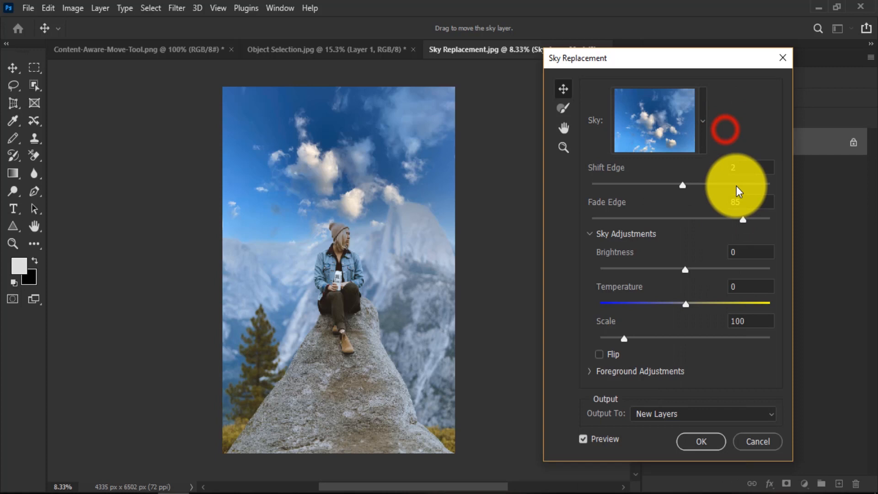
left_click(700, 444)
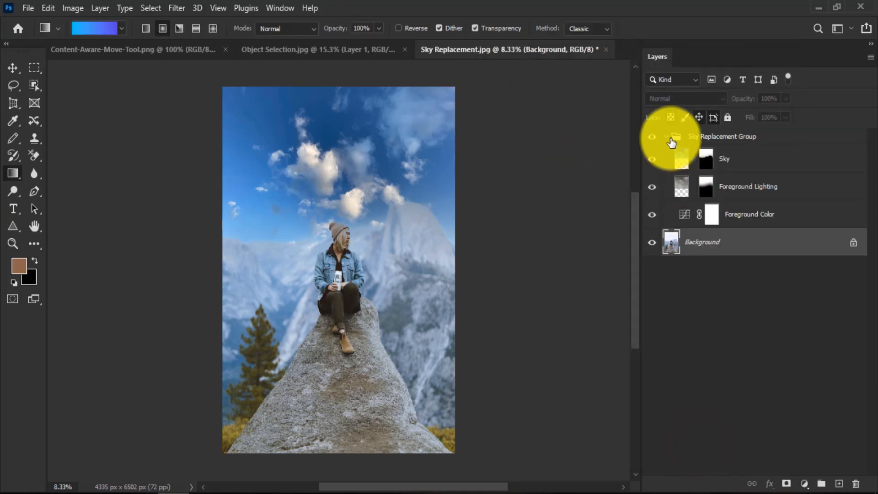
- Compare the effect of the Sky, Foreground Lighting and Foreground Color layers by toggling their visibility, and collapse the Sky Replacement Group
left_click(649, 160)
left_click(650, 160)
left_click(653, 187)
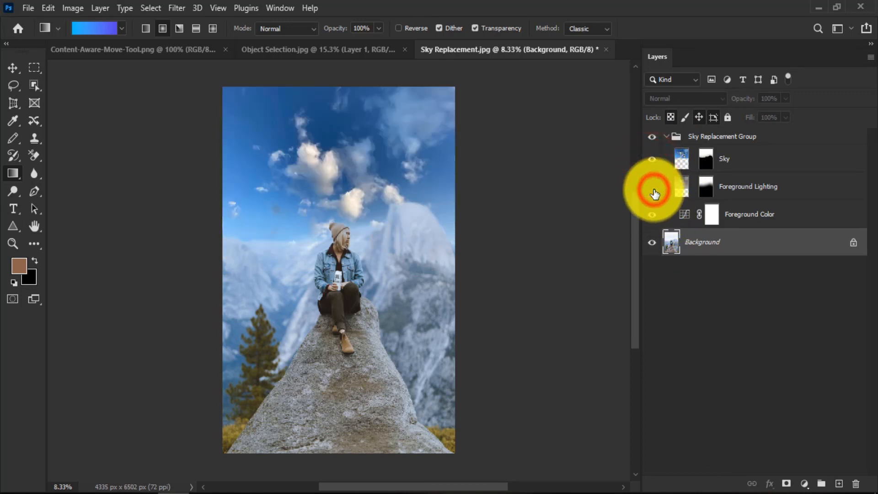
left_click(653, 187)
left_click(652, 214)
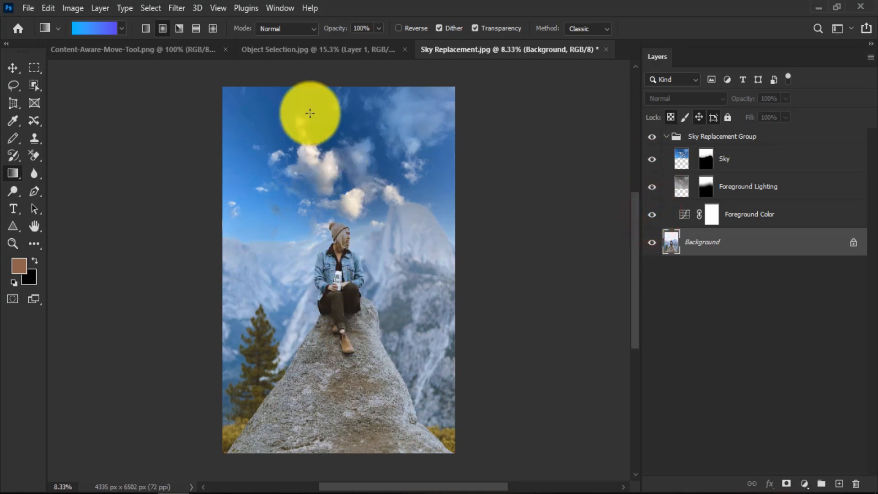
left_click(653, 215)
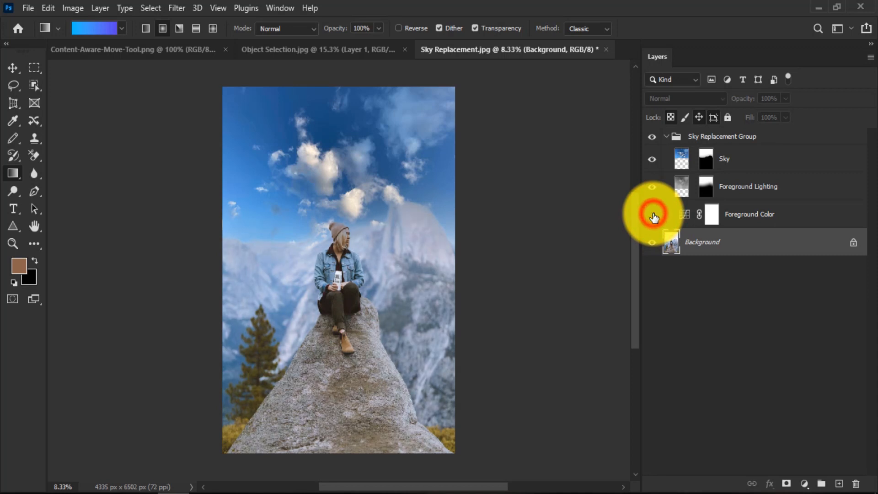
left_click(666, 136)
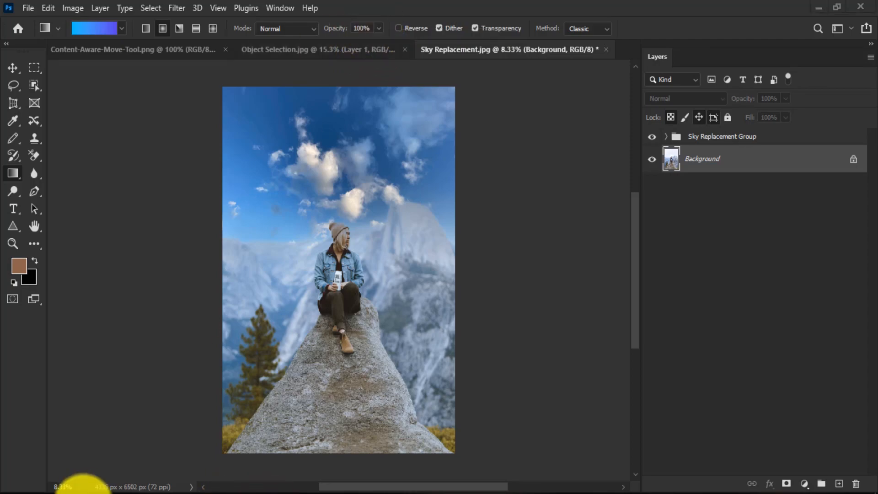
- Switch to Word, highlight Content Aware in the tools list, and return to the Object Selection.jpg document in Photoshop
left_click(79, 493)
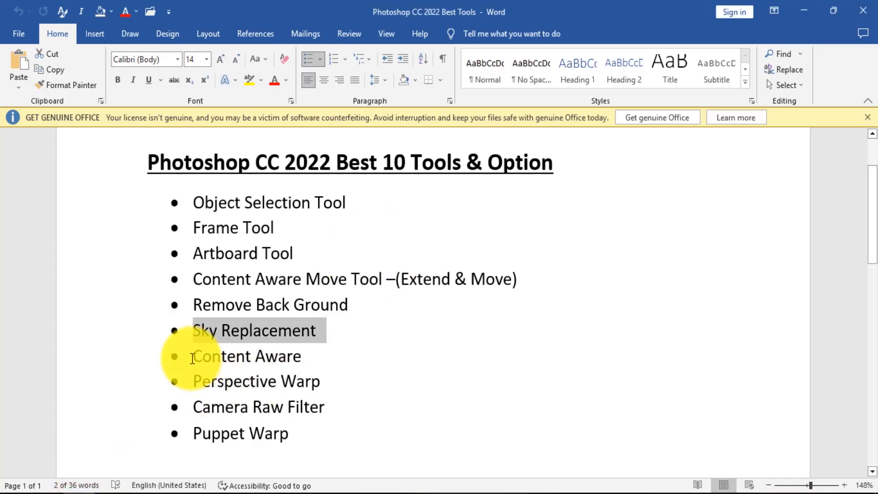
left_click_drag(192, 358, 291, 359)
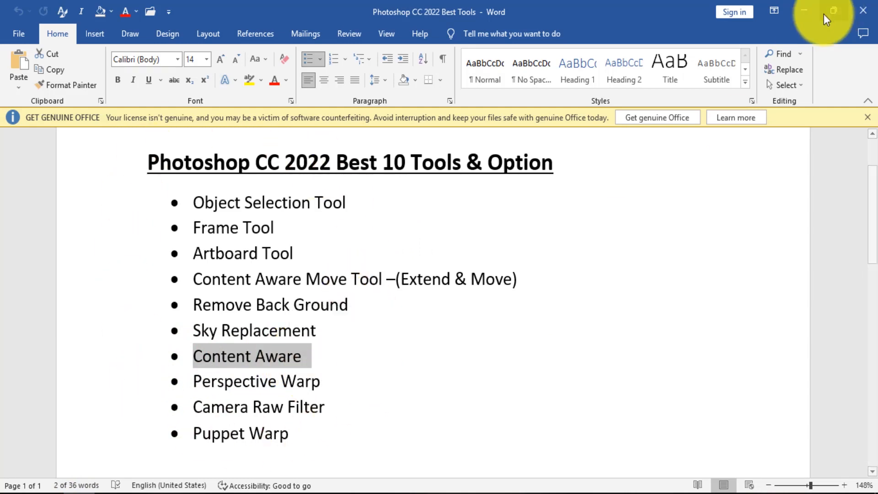
left_click(806, 10)
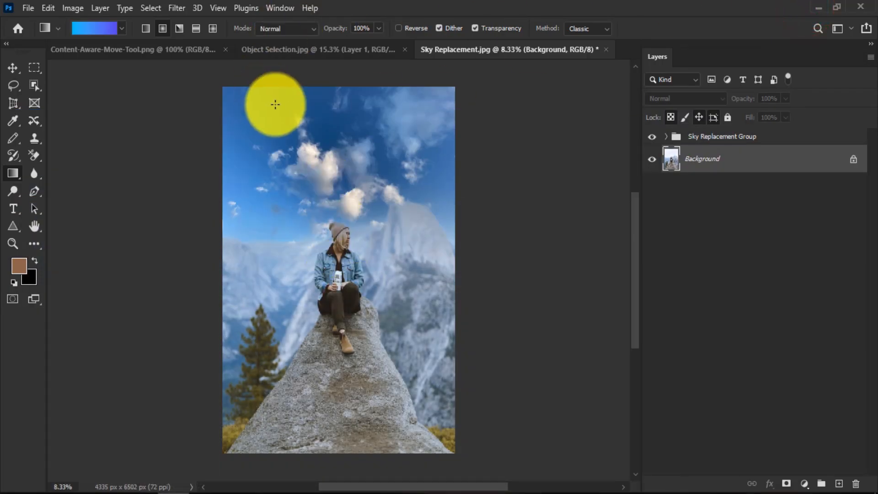
left_click(325, 45)
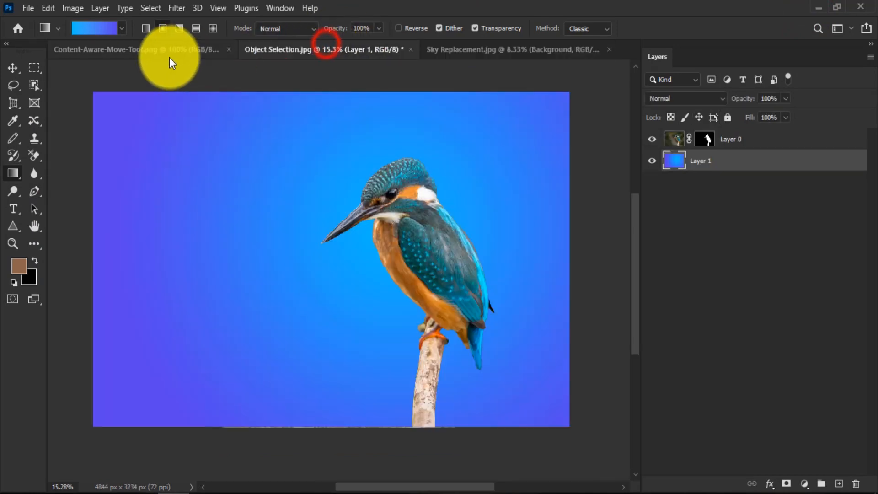
- Close the Content-Aware-Move-Tool.png and Object Selection.jpg documents and open Content Aware.jpg
left_click(170, 54)
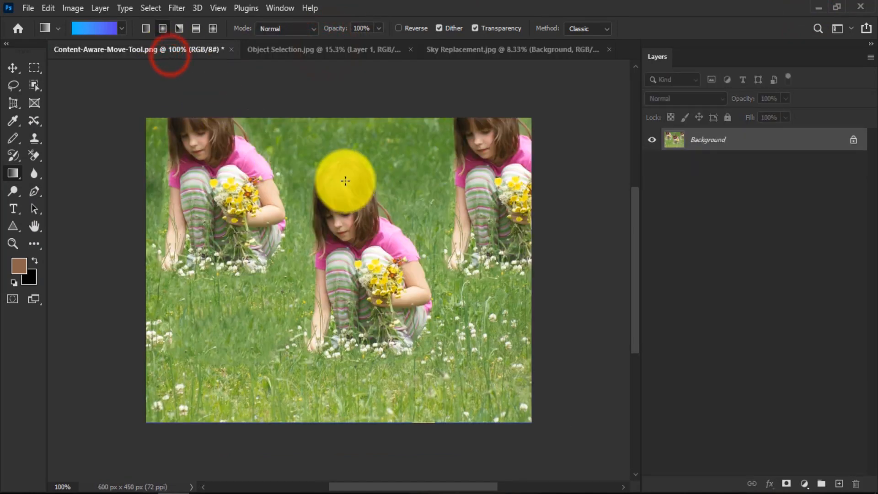
left_click(305, 50)
key("ctrl+o")
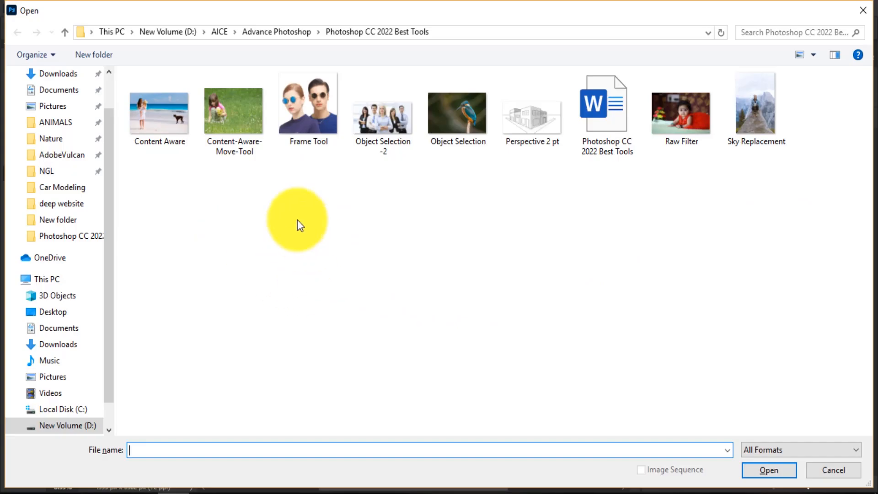
double_click(164, 120)
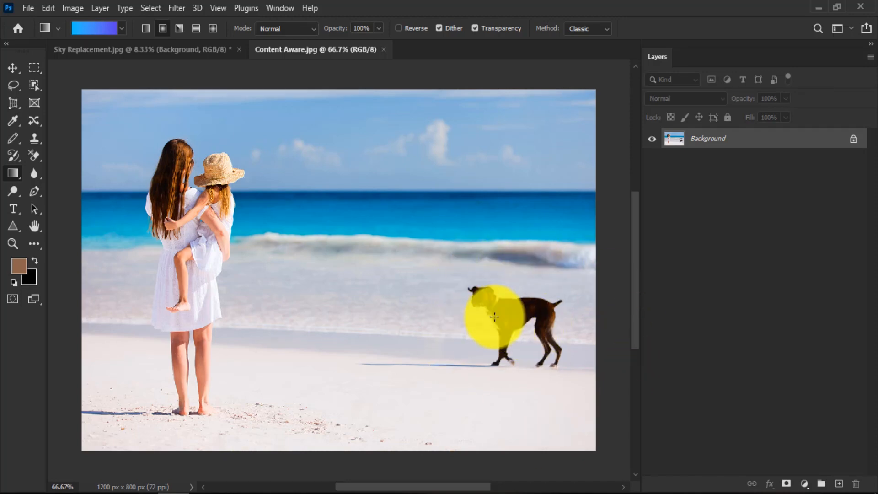
- Lasso a loose area around the dog, unlock the Background layer and try deleting the selected area
left_click(14, 86)
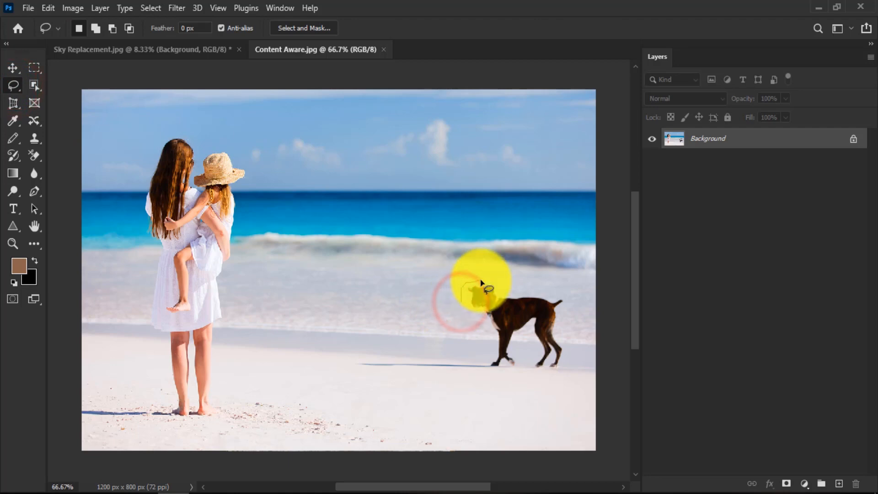
mouse_move(481, 282)
left_mouse_down()
mouse_move(572, 294)
mouse_move(564, 334)
mouse_move(578, 367)
mouse_move(564, 386)
mouse_move(502, 381)
left_mouse_up()
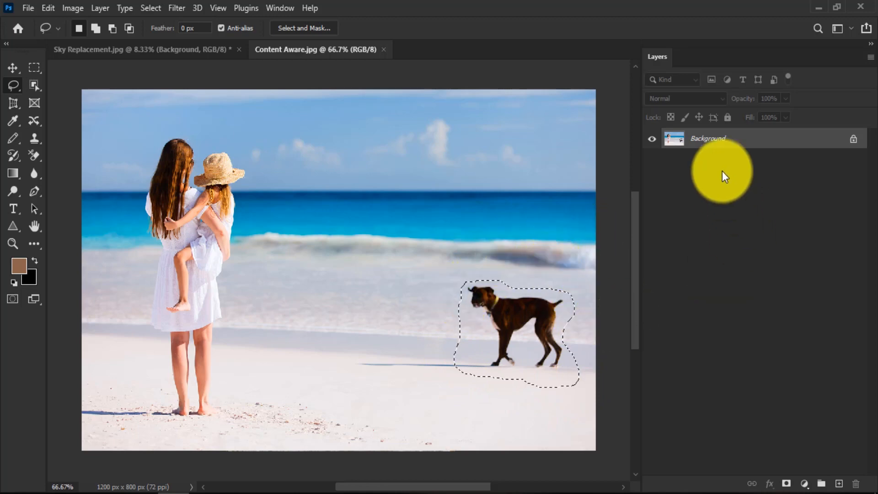
left_click(724, 144)
left_click(548, 142)
key("Delete")
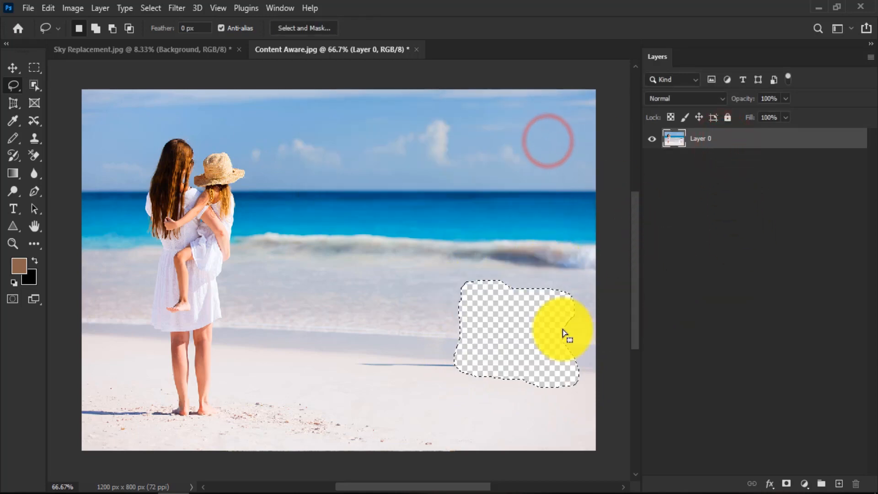
- Undo the deletion and the unlocking of the Background layer, and clear the selection around the dog
key("ctrl+z")
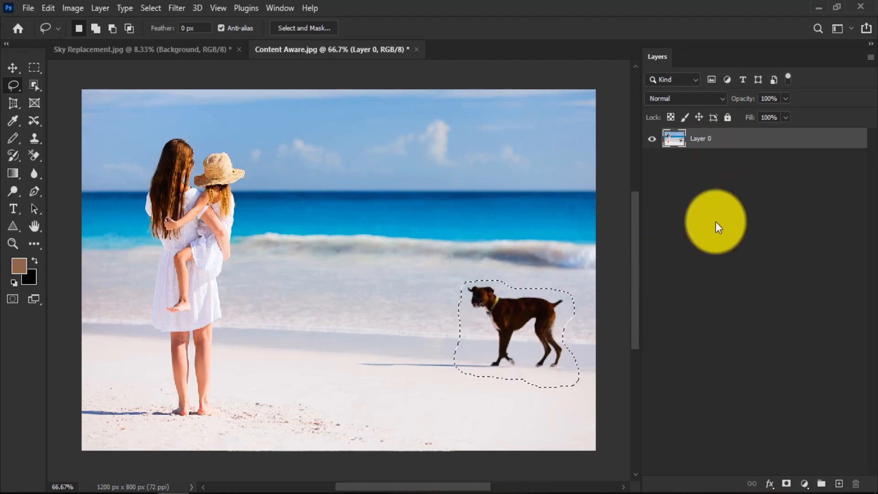
key("ctrl+z")
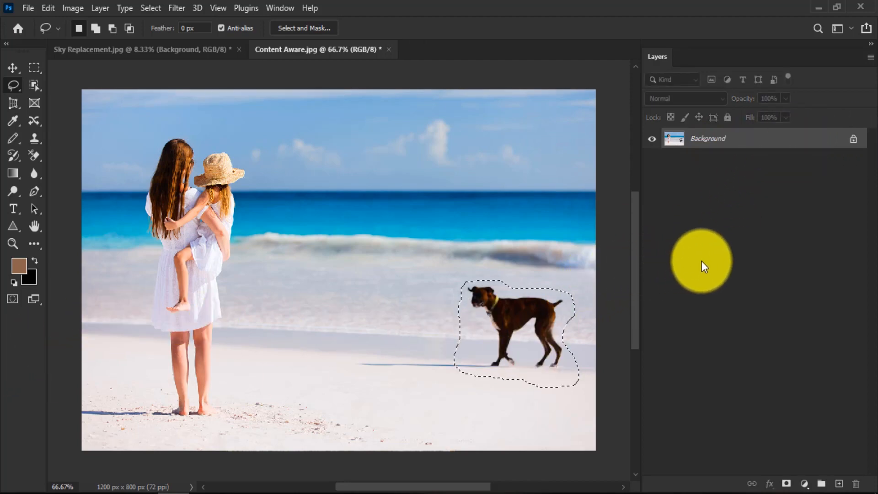
left_click(525, 305)
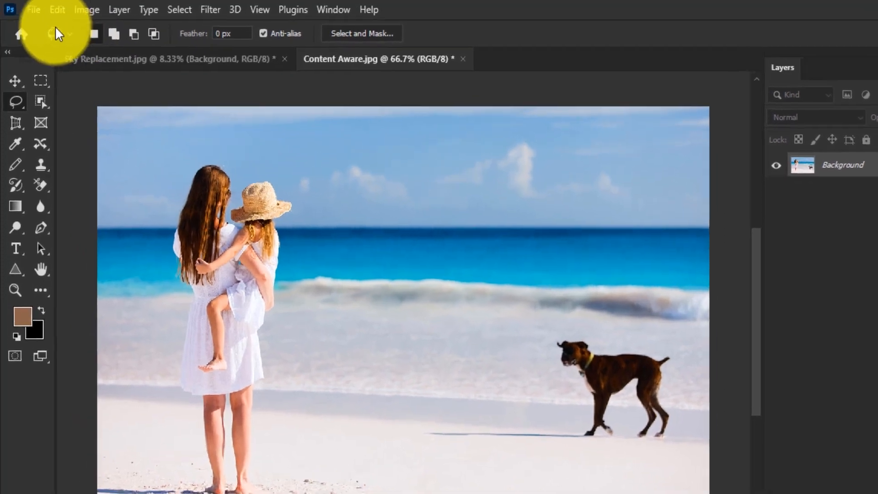
left_click(48, 8)
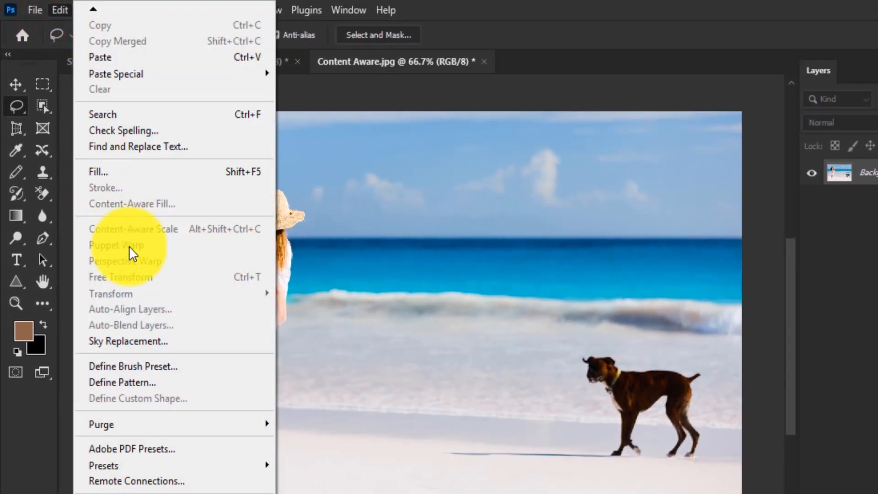
left_click(11, 115)
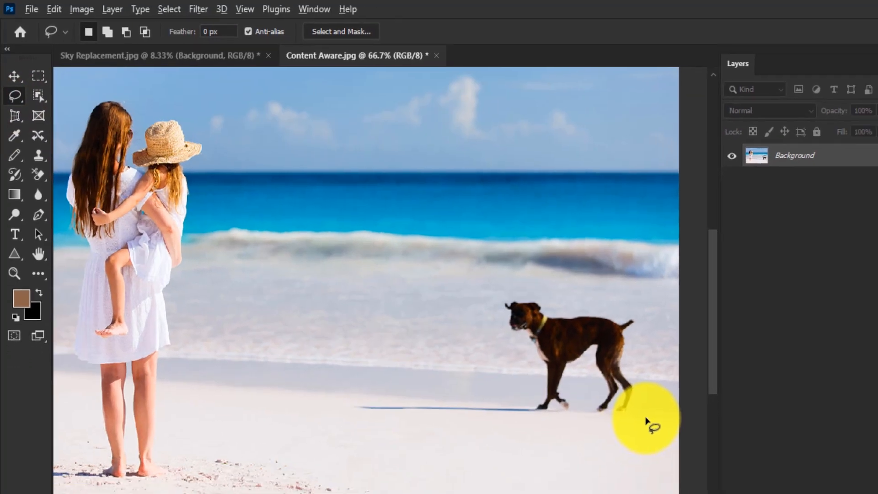
- Draw a Lasso selection closely around the dog, including the gap between its legs and its long shadow on the sand
scroll(646, 419, "up", 2)
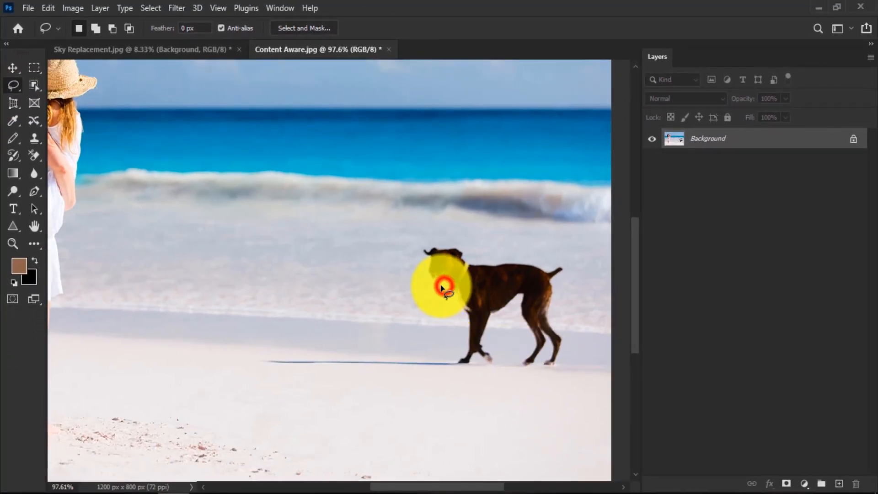
mouse_move(441, 287)
left_mouse_down()
mouse_move(421, 271)
mouse_move(419, 248)
mouse_move(438, 239)
mouse_move(567, 263)
mouse_move(558, 287)
mouse_move(568, 342)
mouse_move(560, 365)
mouse_move(517, 366)
mouse_move(522, 325)
mouse_move(514, 309)
mouse_move(494, 326)
mouse_move(497, 365)
left_mouse_up()
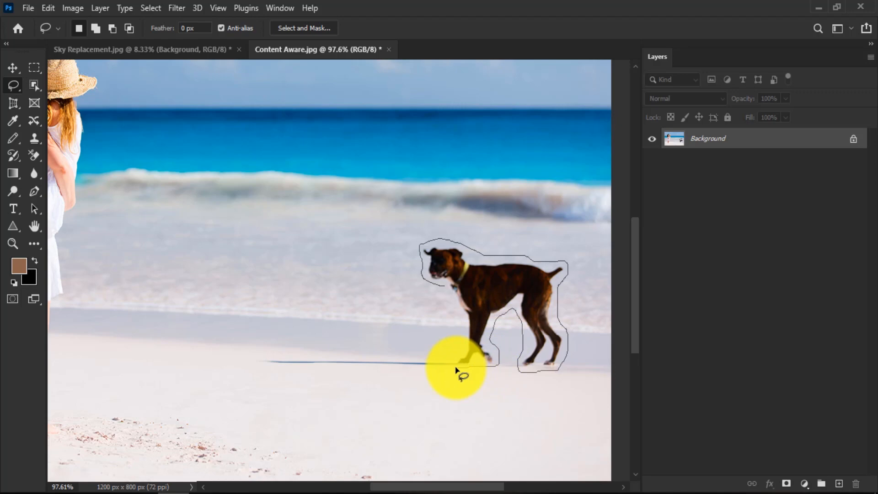
left_click_drag(441, 371, 370, 374)
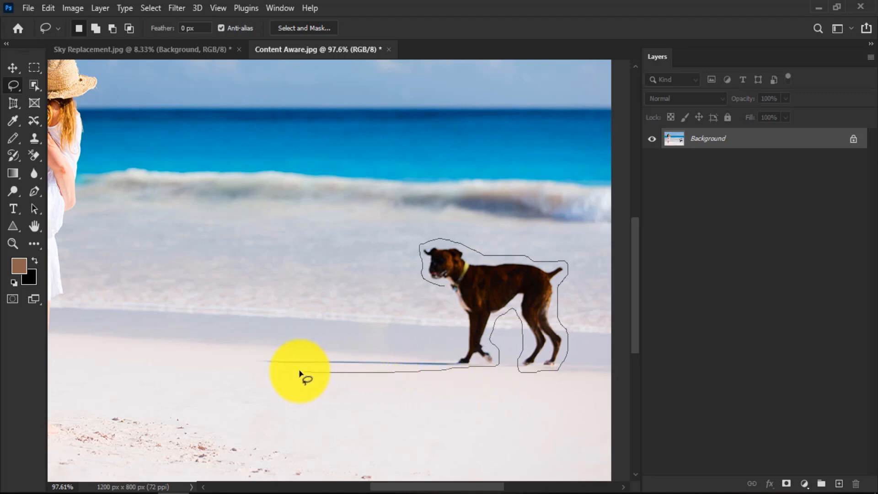
mouse_move(259, 367)
left_mouse_down()
mouse_move(282, 352)
mouse_move(380, 355)
mouse_move(458, 319)
mouse_move(446, 293)
left_mouse_up()
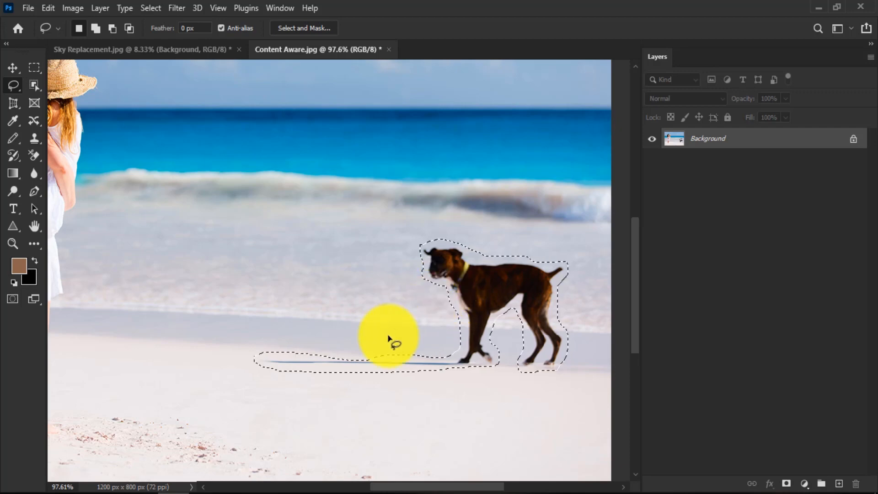
scroll(342, 347, "down", 3)
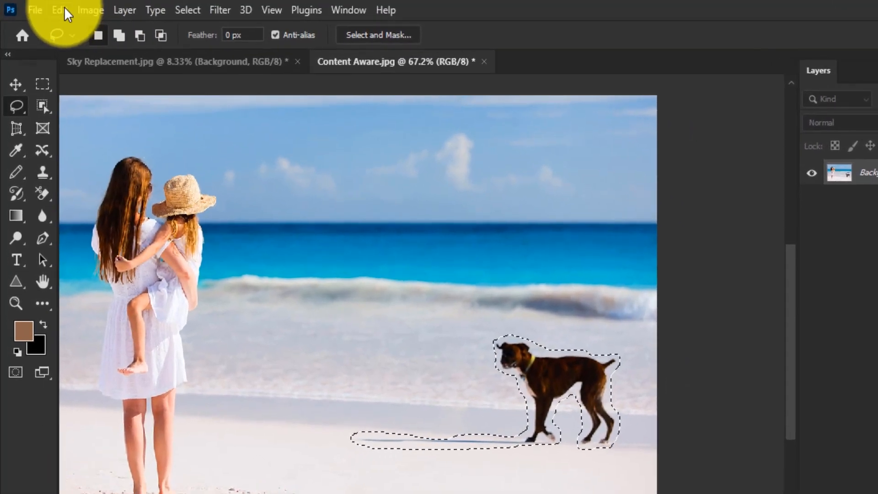
left_click(48, 7)
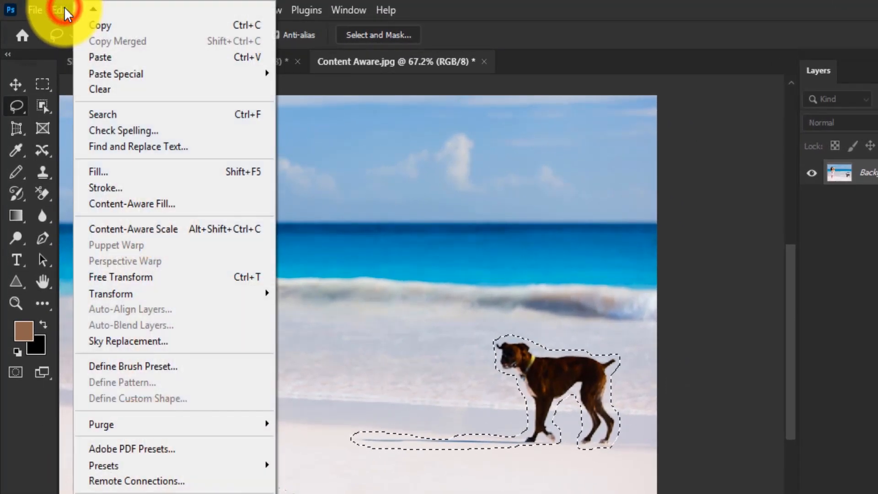
left_click(102, 174)
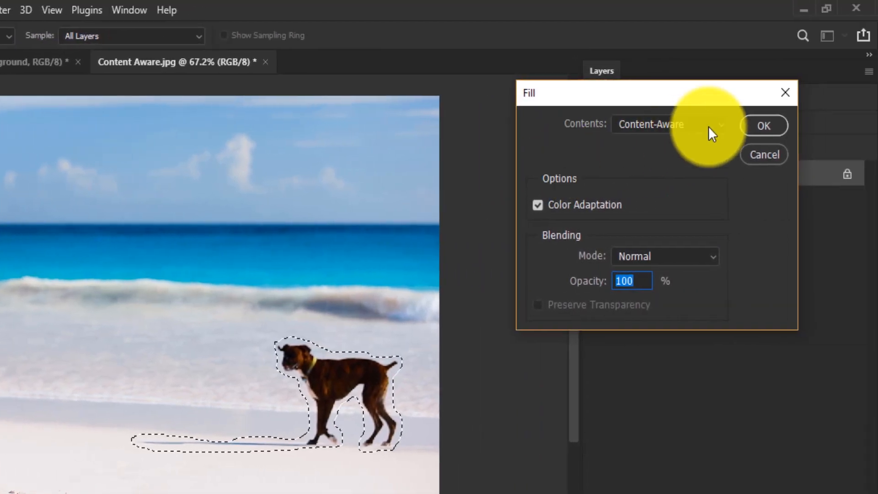
left_click(877, 126)
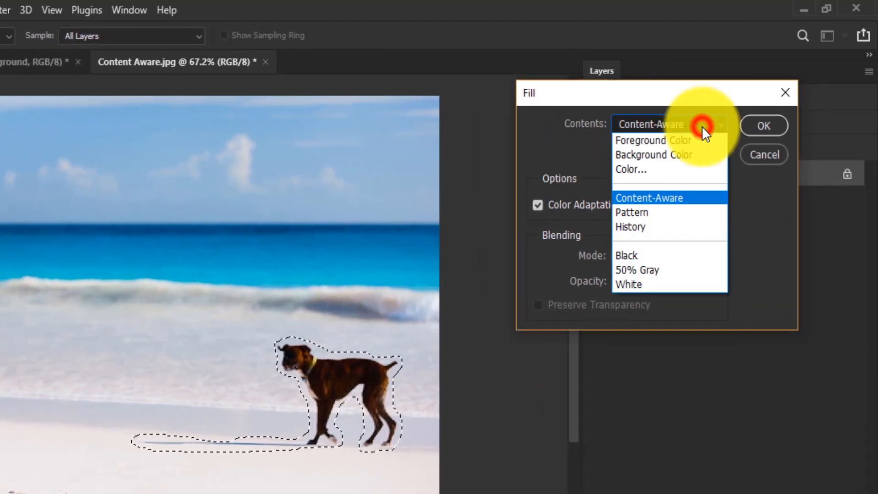
left_click(653, 201)
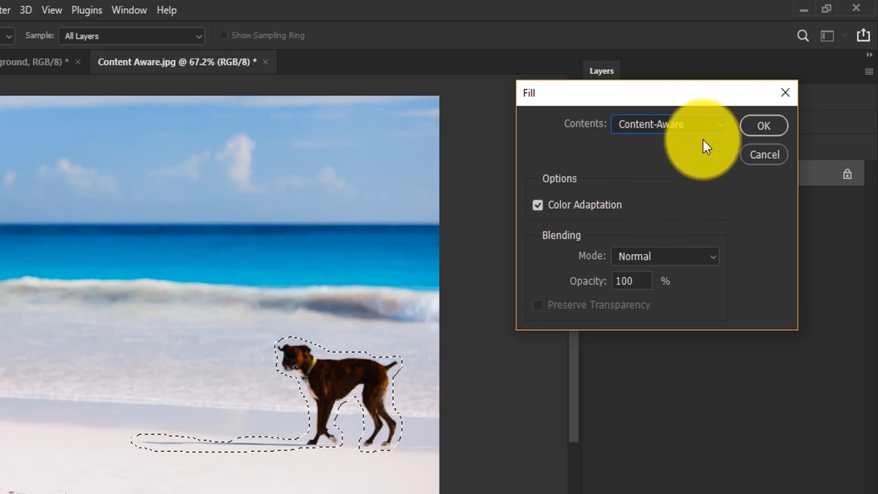
left_click(761, 151)
- Fill the selected dog and shadow with Content-Aware contents, Color Adaptation on, Normal mode and 100% opacity, and deselect
left_click(48, 5)
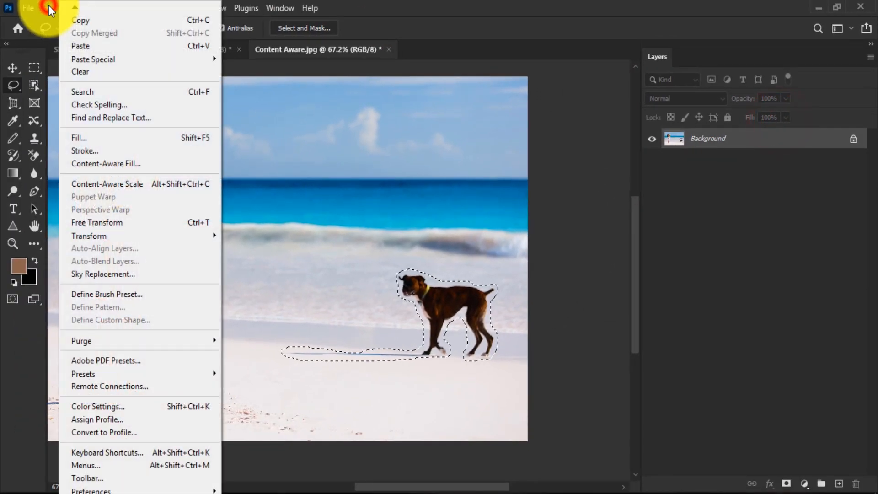
left_click(81, 139)
left_click(709, 97)
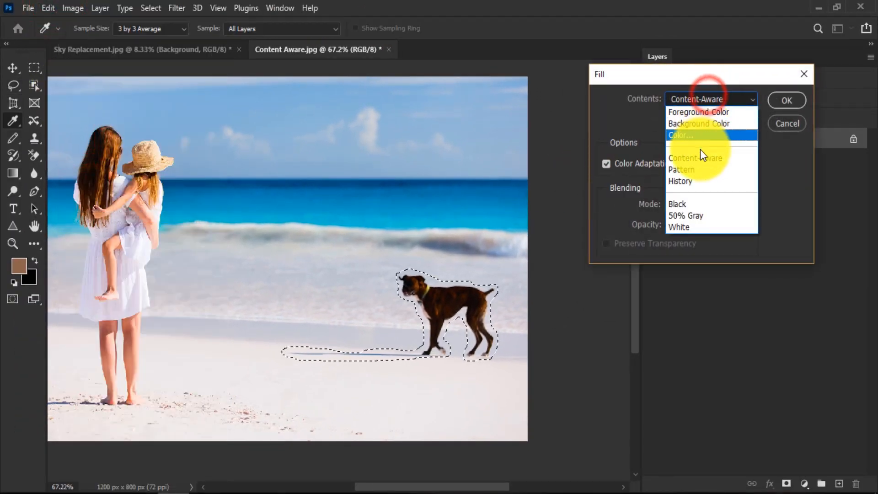
left_click(698, 155)
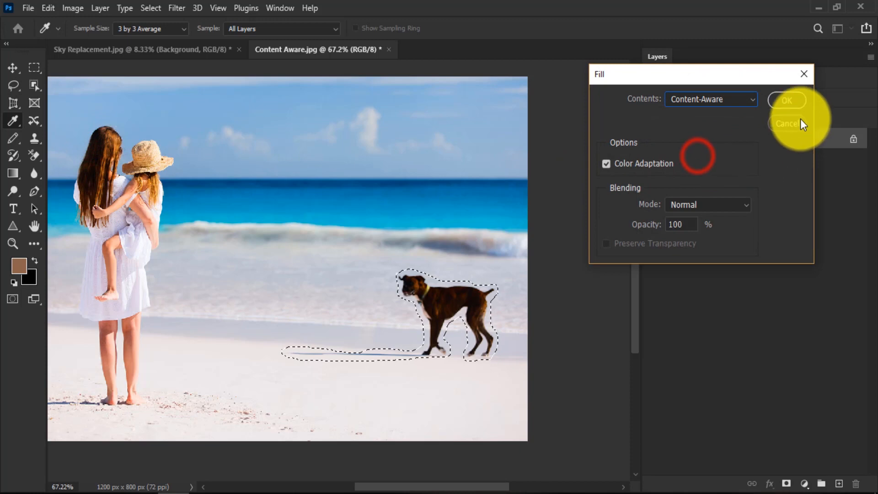
left_click(786, 100)
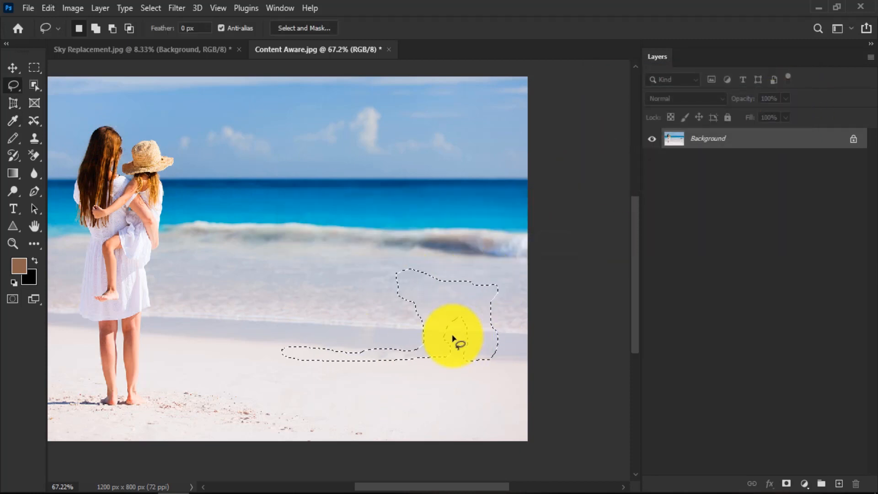
key("ctrl+d")
scroll(479, 320, "down", 1)
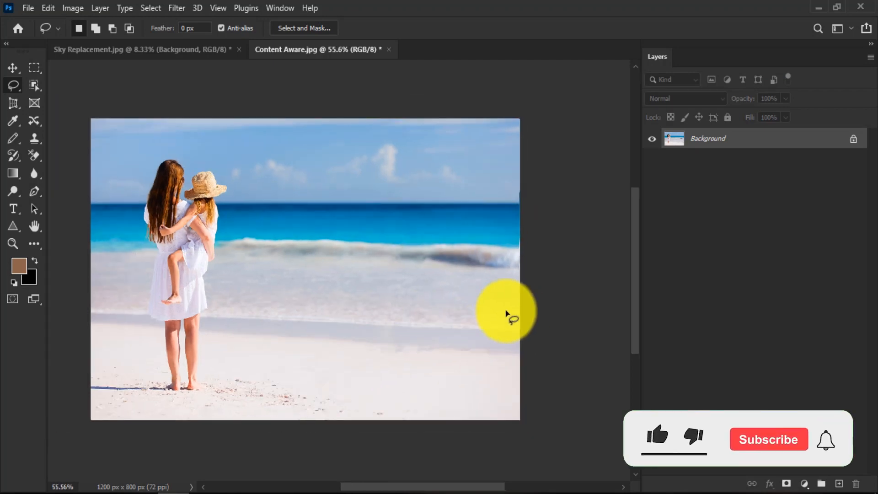
scroll(445, 343, "up", 1)
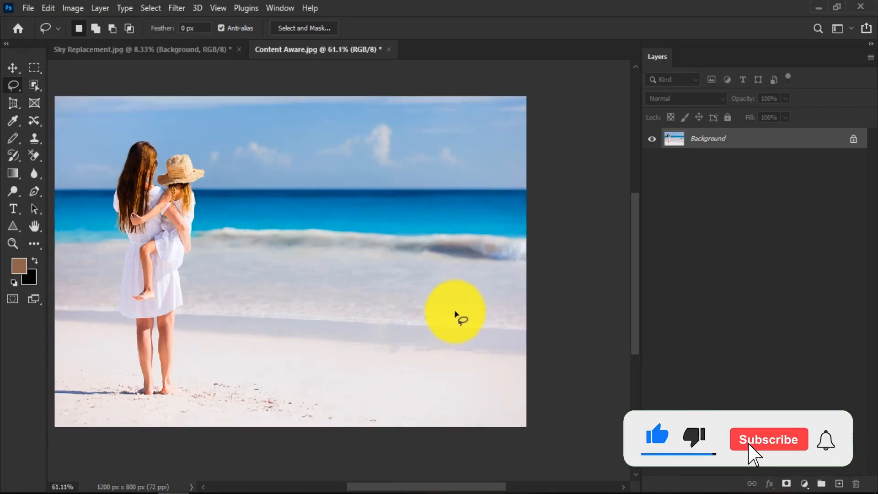
scroll(476, 303, "down", 1)
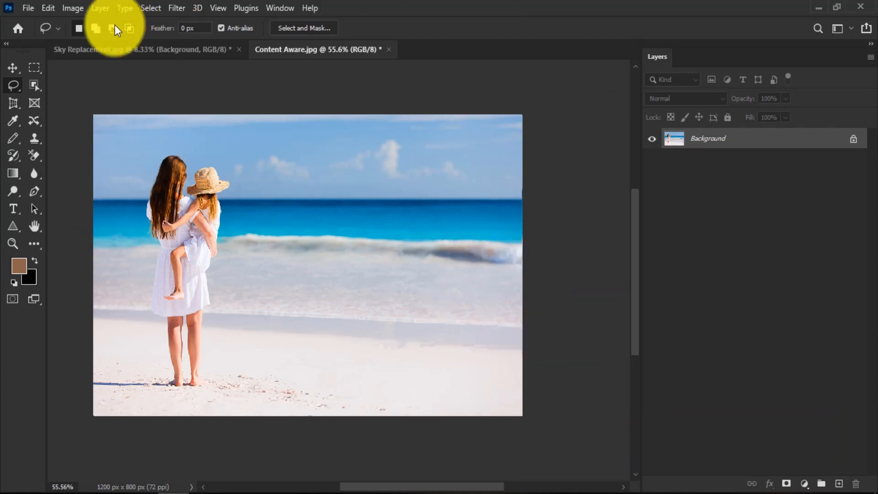
left_click(48, 8)
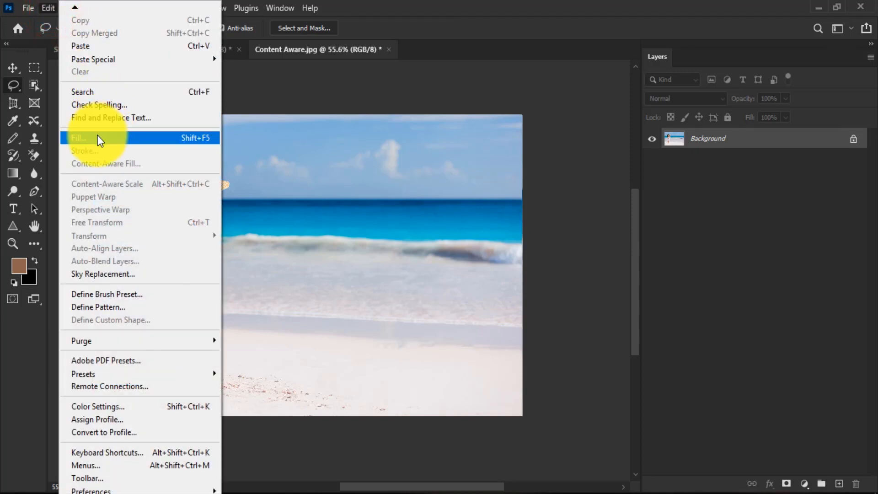
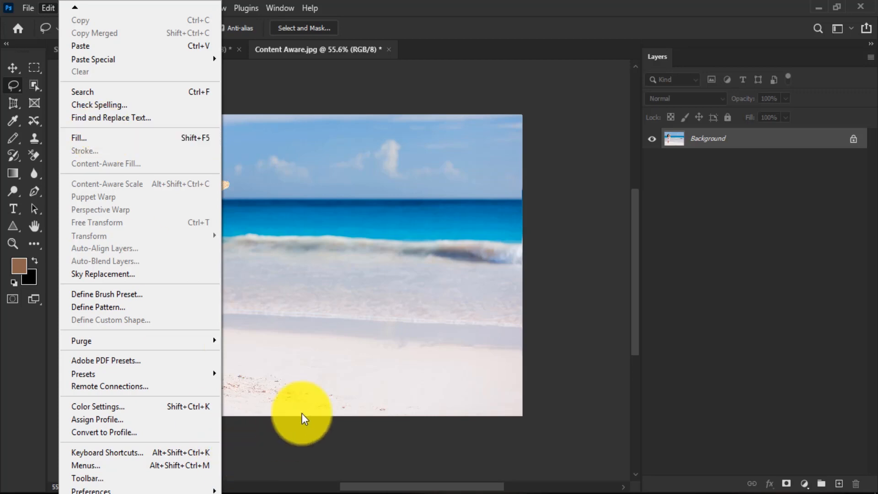
left_click(306, 399)
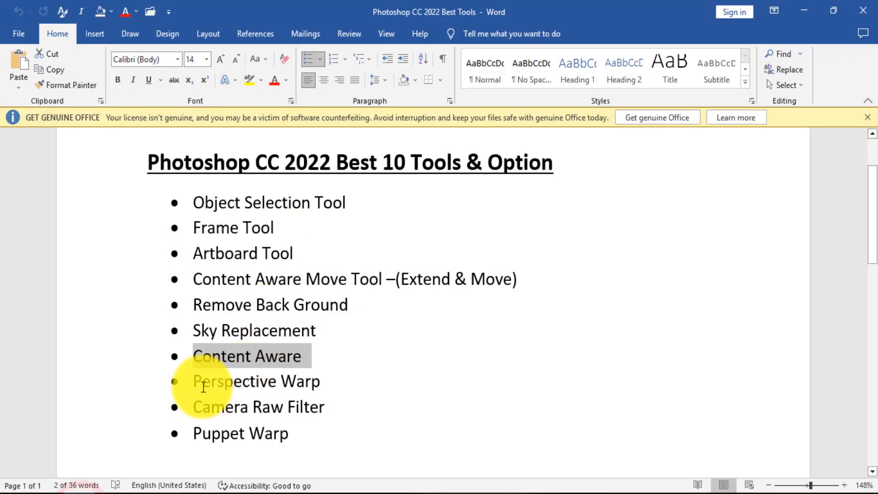
- Highlight Perspective Warp in the Word document's tools list and return to Photoshop
left_click_drag(192, 380, 318, 381)
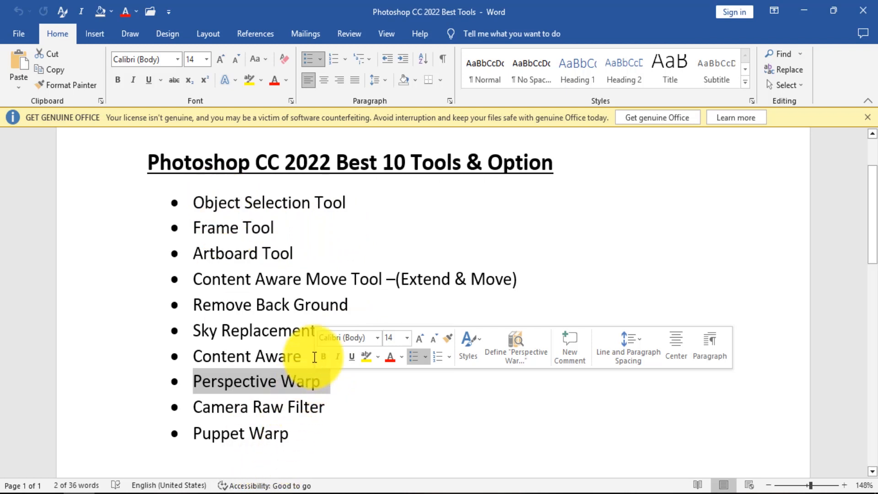
left_click(176, 492)
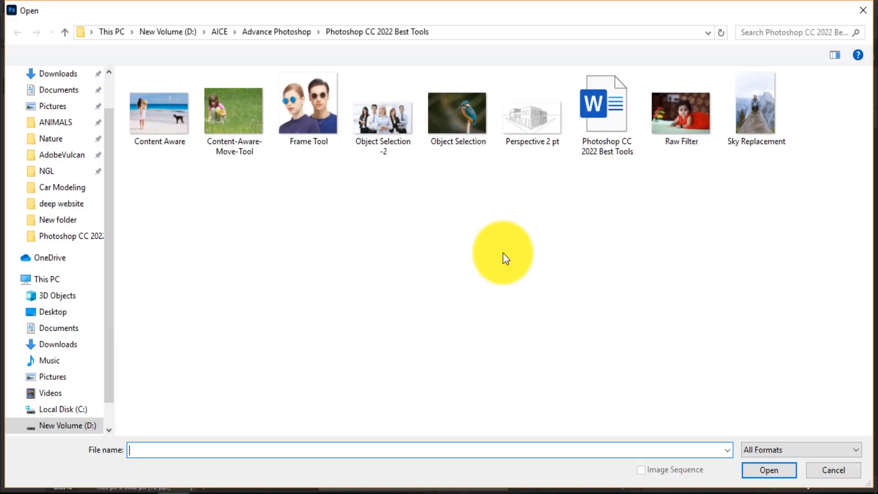
- Open the Perspective 2 pt image and convert its locked Background into a regular layer
left_click(531, 129)
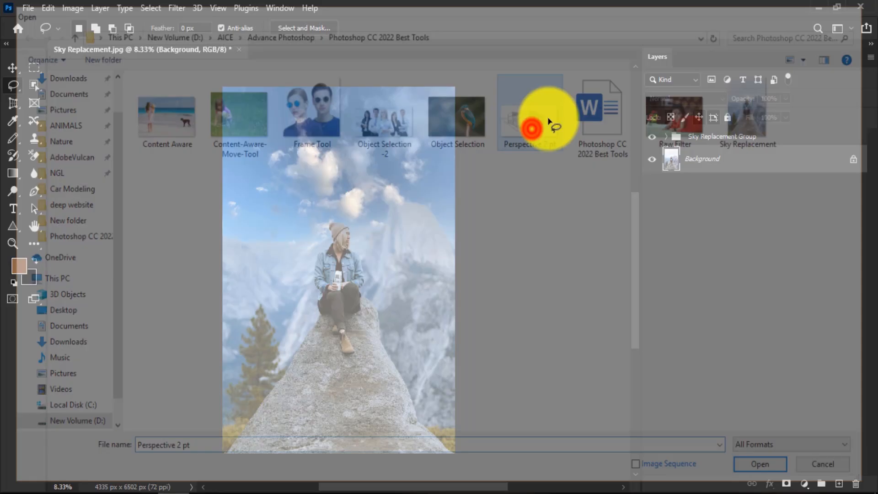
left_click(531, 130)
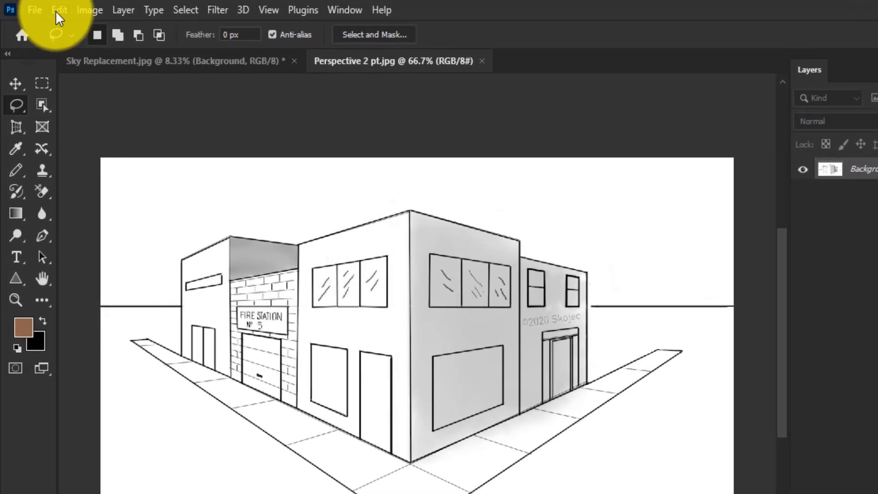
left_click(48, 8)
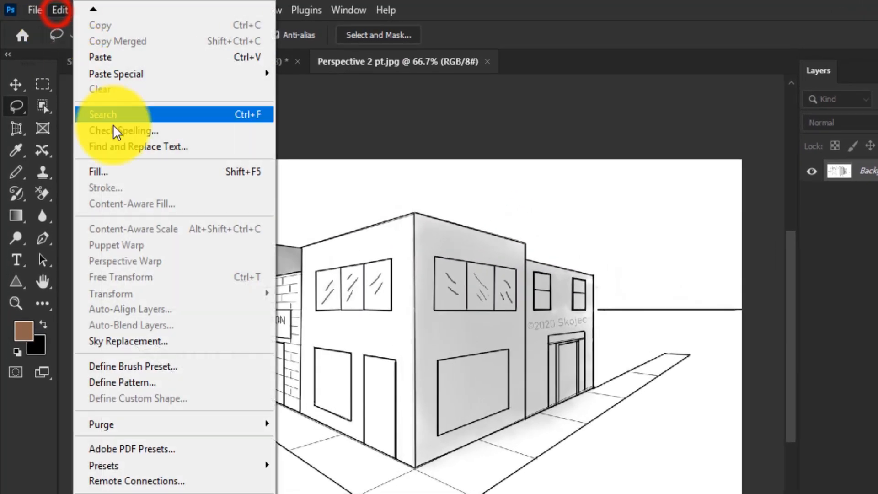
left_click(126, 261)
left_click(710, 214)
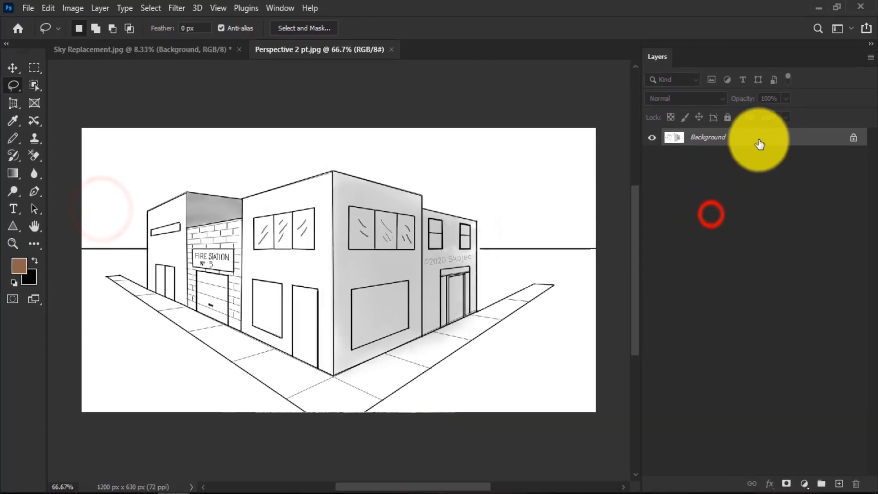
double_click(755, 139)
left_click(538, 142)
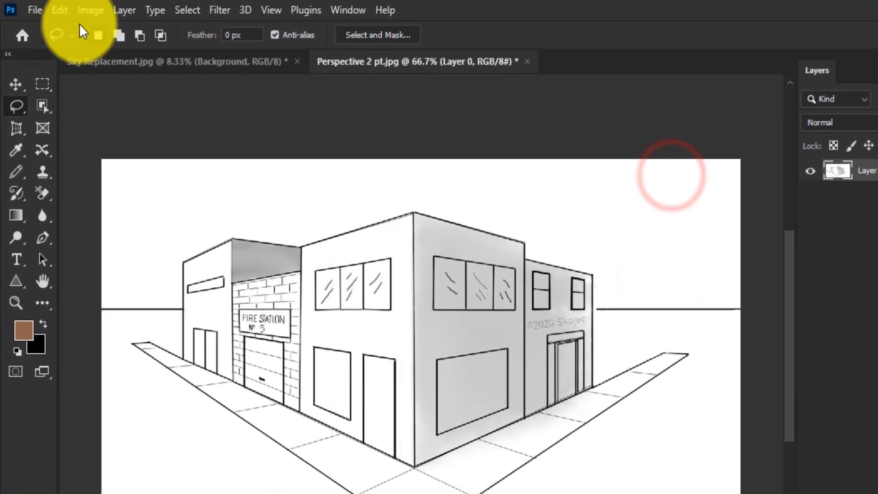
- Try to start Perspective Warp on the unlocked building layer
left_click(50, 6)
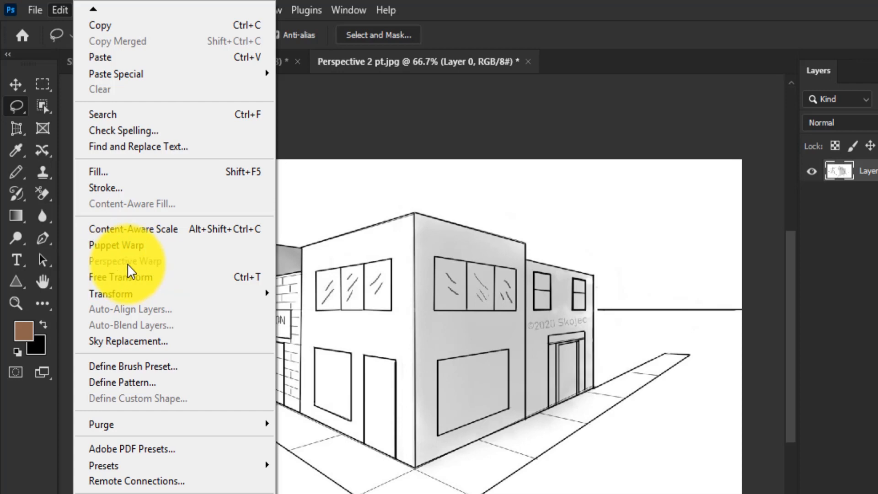
left_click(373, 310)
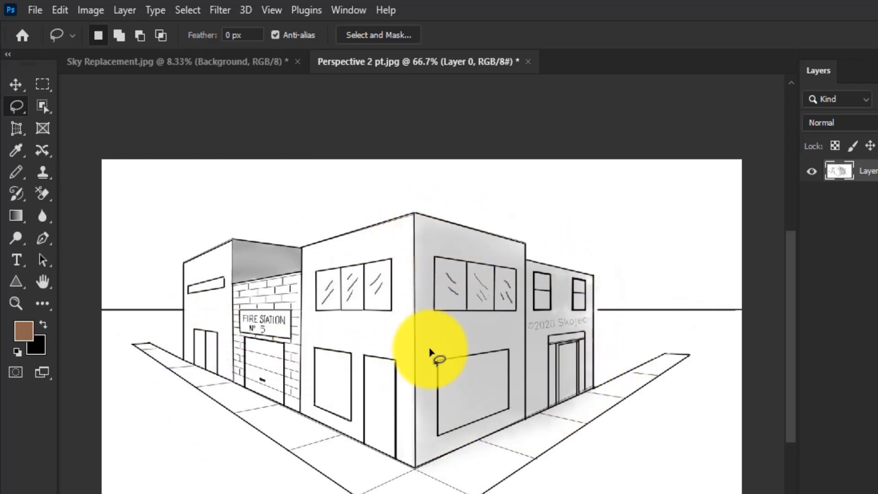
left_click(59, 11)
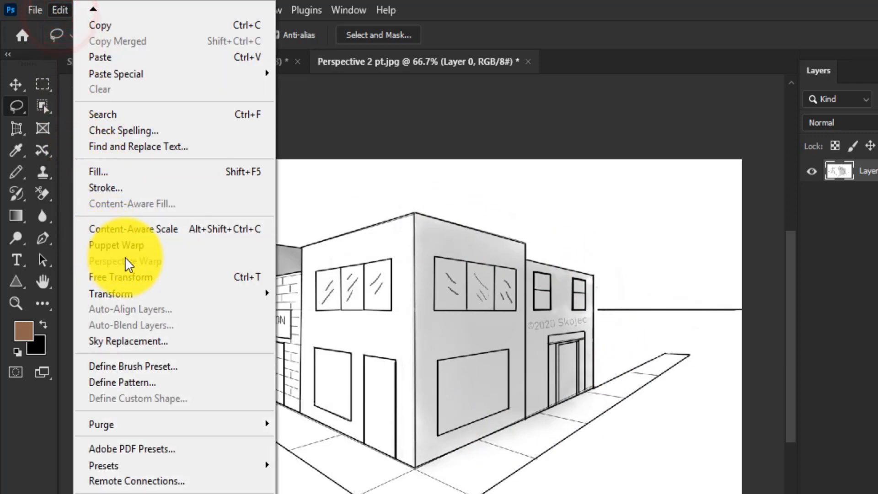
left_click(465, 315)
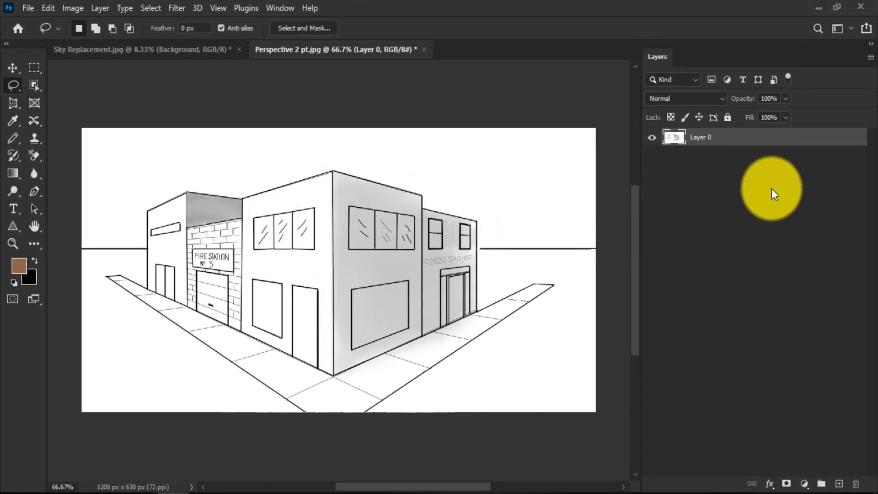
- Try scaling the building layer to 89.71% with Free Transform, undo it, and look for Perspective Warp again
key("ctrl+t")
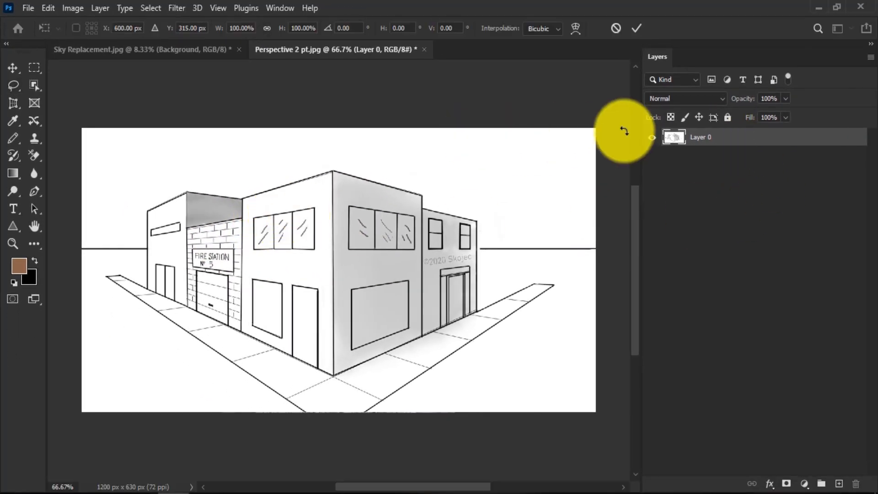
left_click(479, 186)
scroll(480, 204, "down", 4)
scroll(480, 206, "up", 3)
left_click_drag(580, 138, 564, 163)
double_click(483, 224)
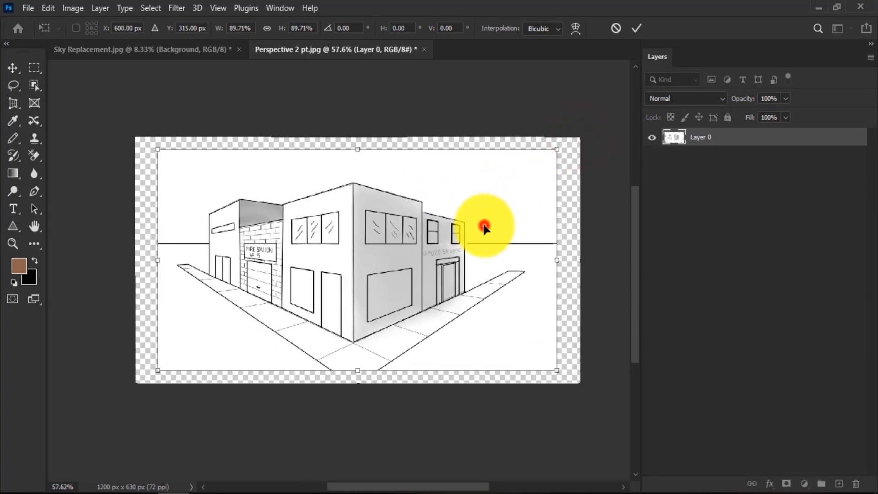
key("ctrl+z")
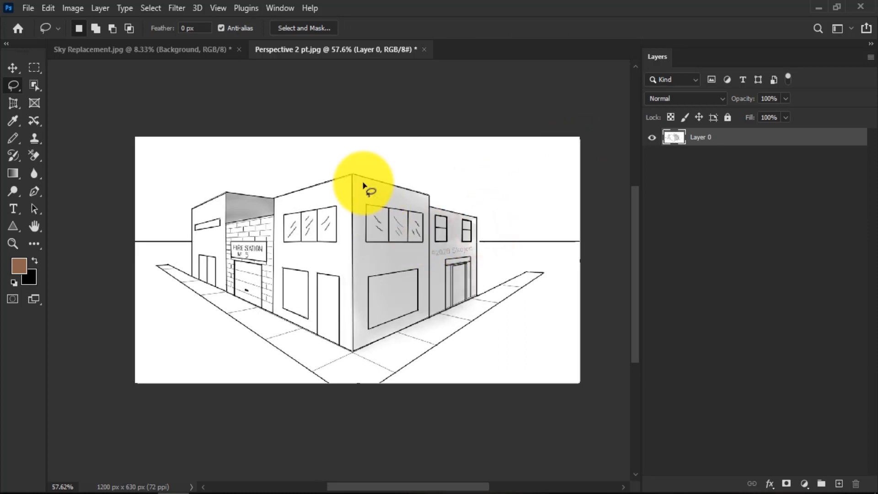
left_click(53, 9)
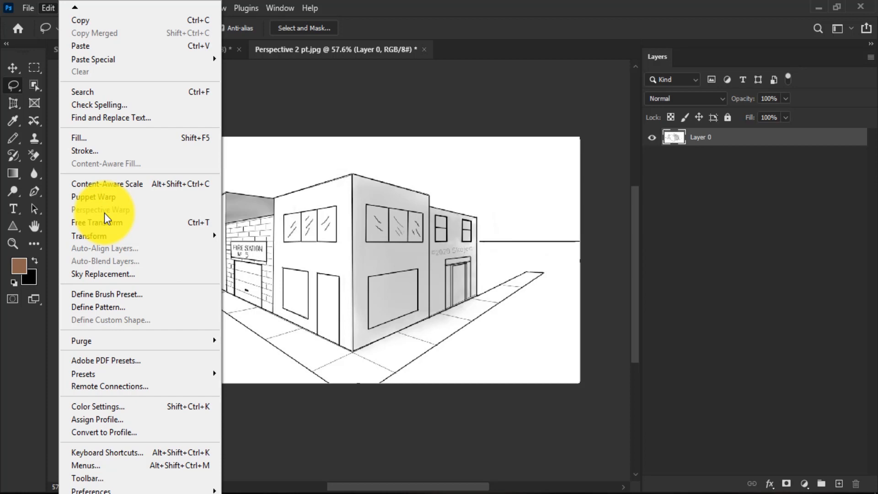
left_click(386, 371)
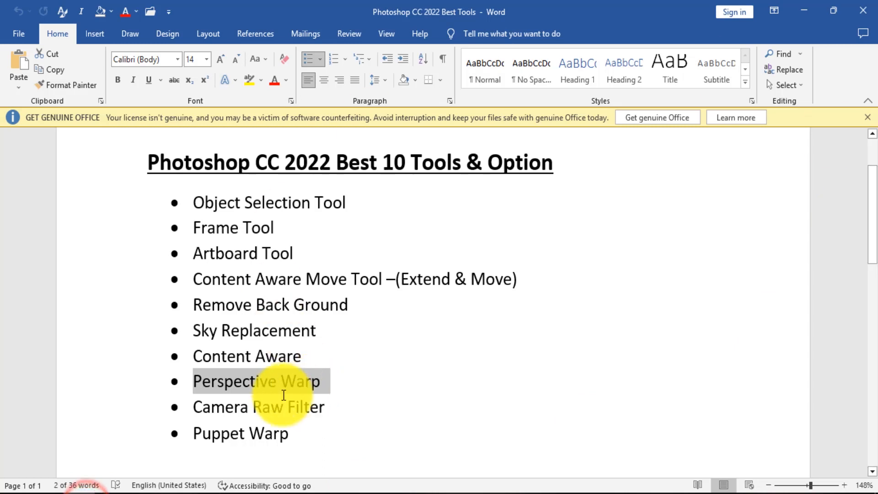
- Highlight Camera Raw Filter in the Word document's tools list and return to Photoshop
left_click_drag(195, 410, 326, 402)
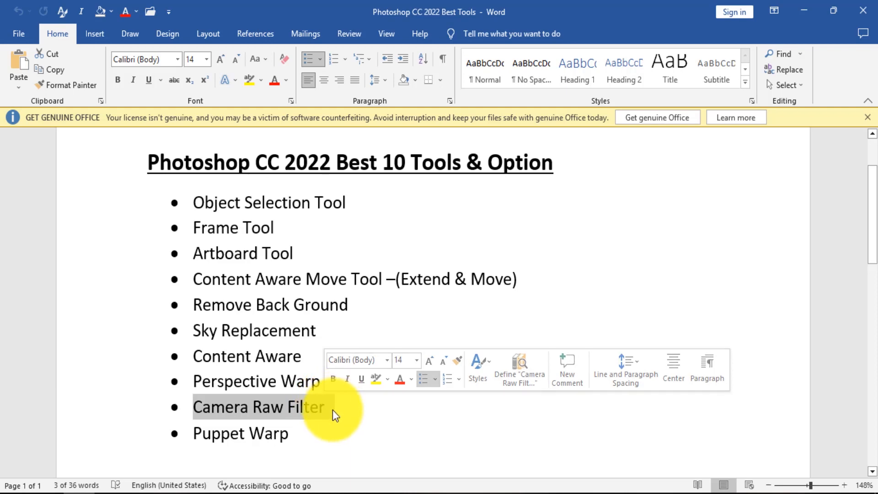
left_click(333, 409)
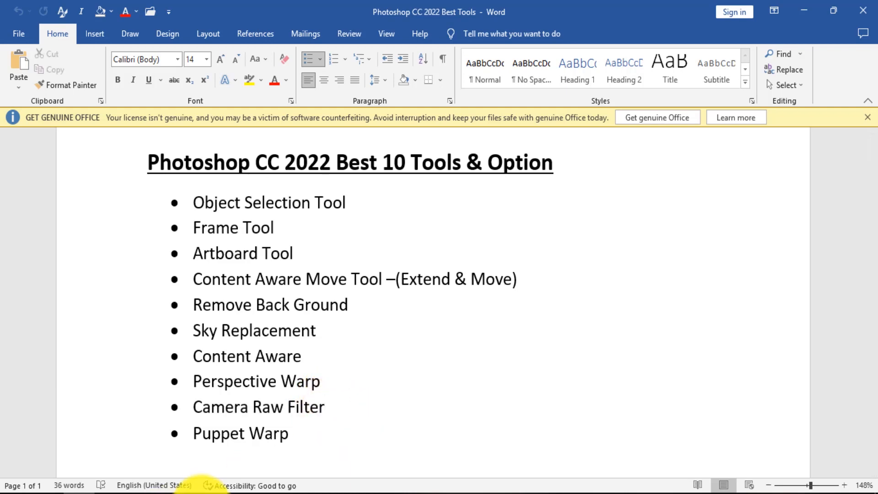
left_click(180, 490)
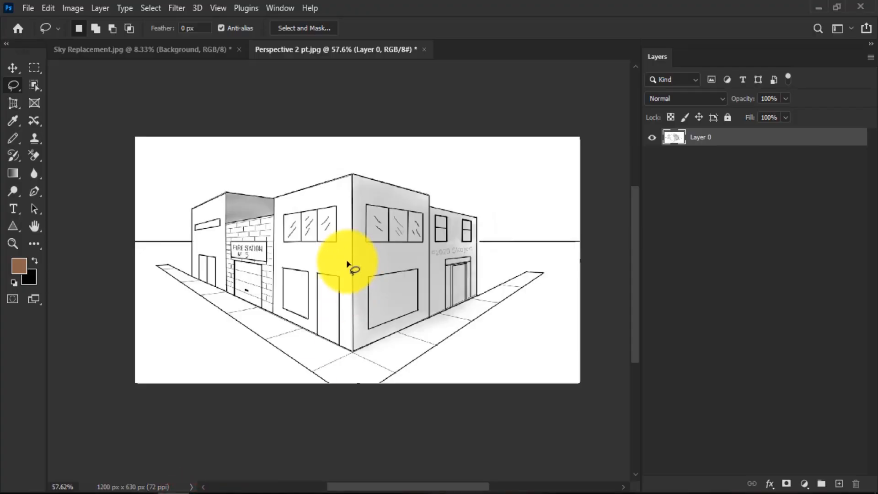
- Open the Raw Filter photo and duplicate its Background layer
key("ctrl+o")
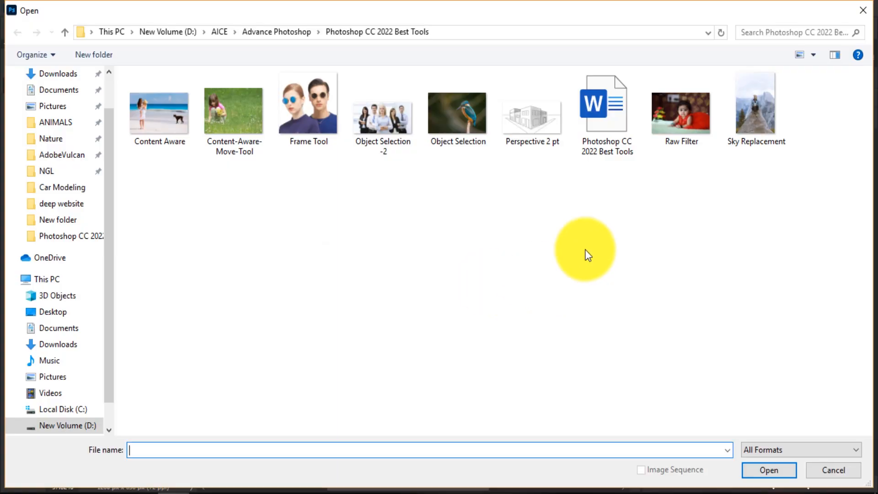
double_click(687, 116)
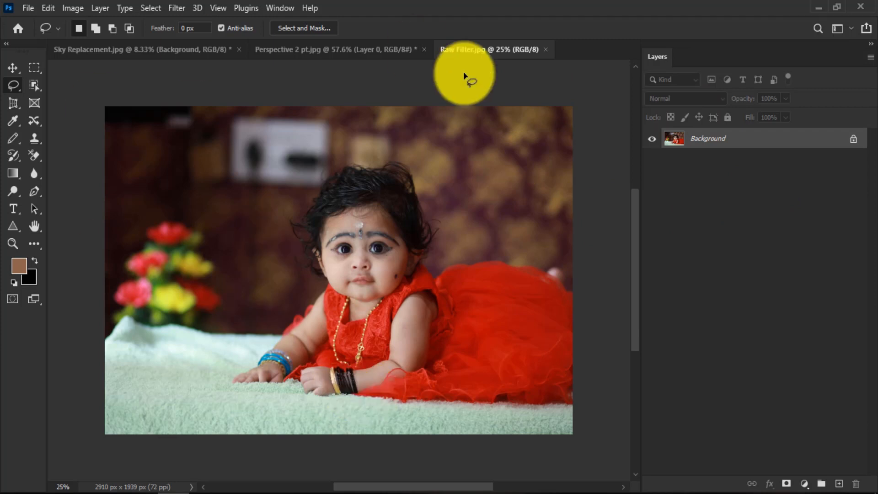
key("ctrl+j")
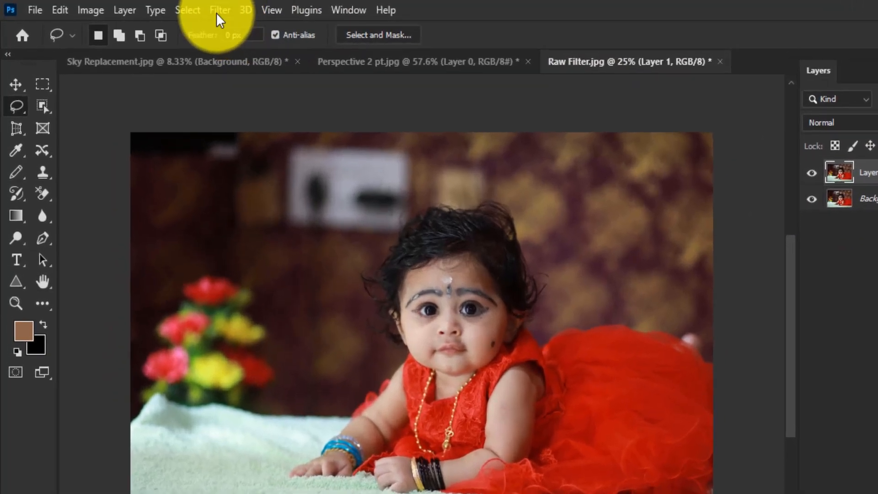
- Start the Camera Raw Filter on the duplicated layer and collapse the Basic settings
left_click(174, 10)
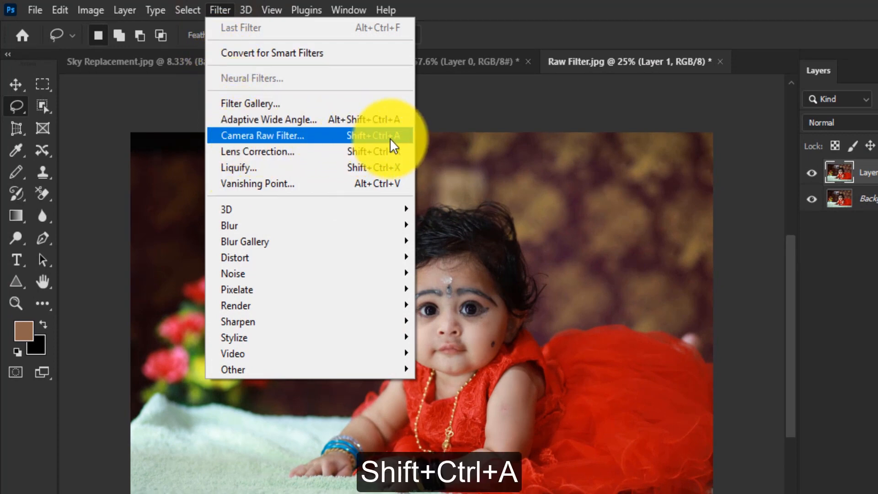
left_click(283, 136)
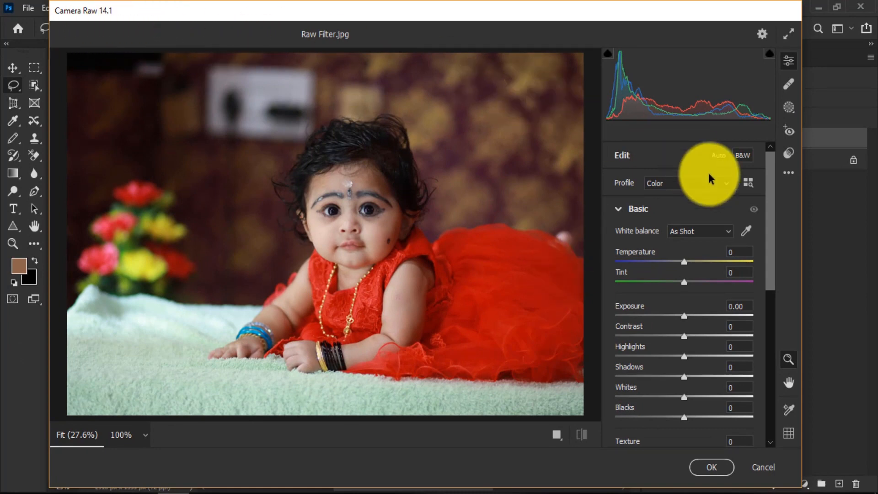
left_click(619, 210)
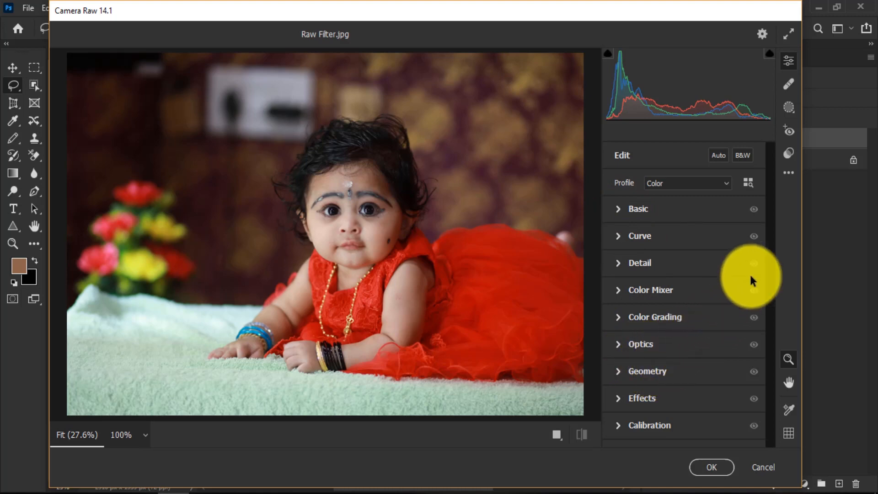
- Preview the photo with the Monochrome profile and switch the profile back to Color
left_click(703, 181)
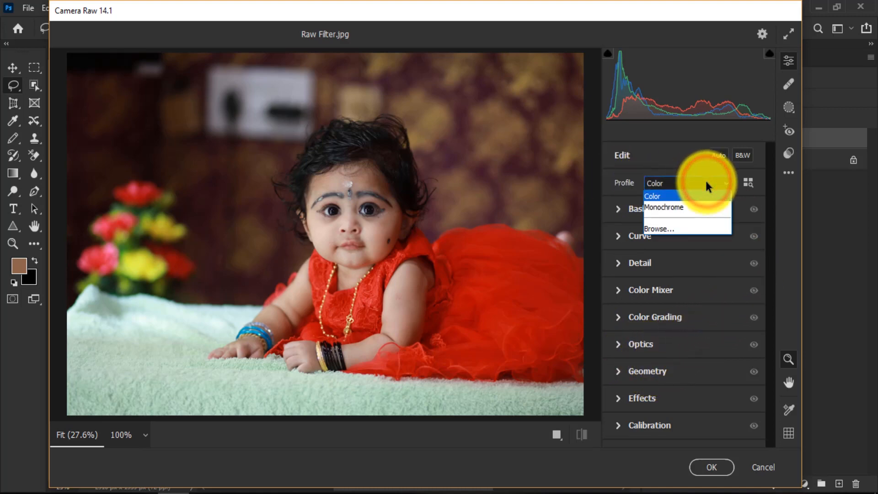
left_click(671, 210)
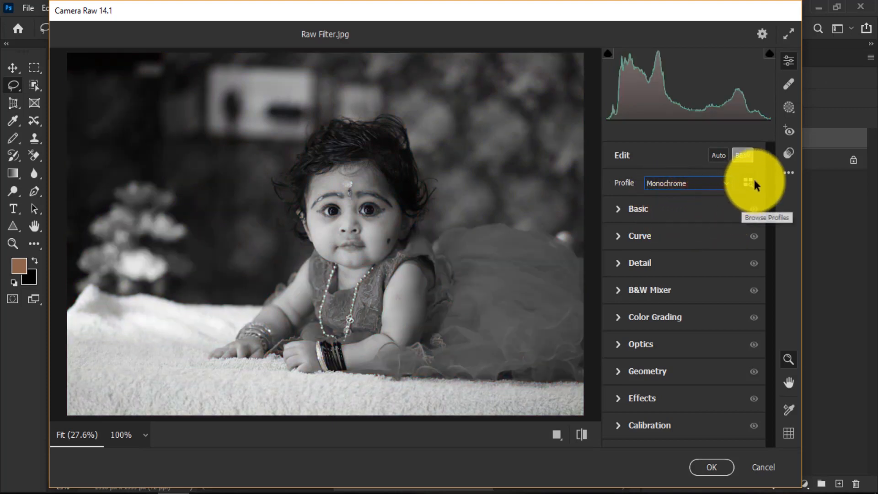
left_click(688, 183)
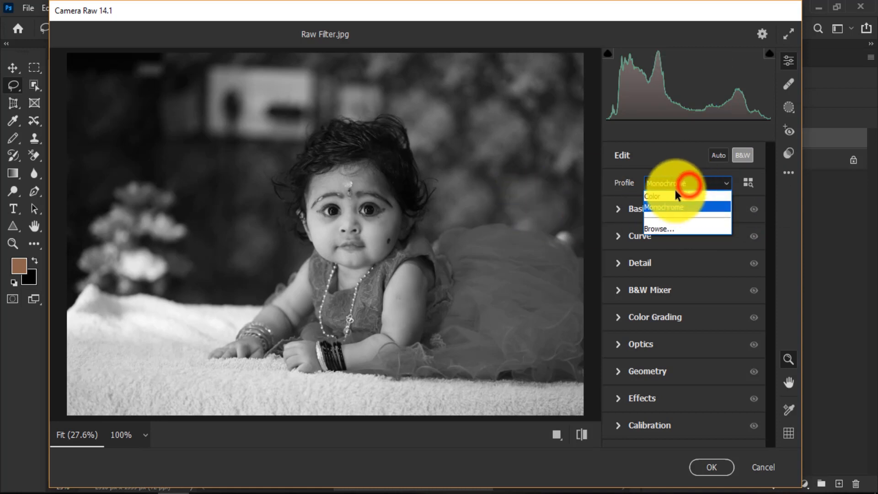
left_click(667, 196)
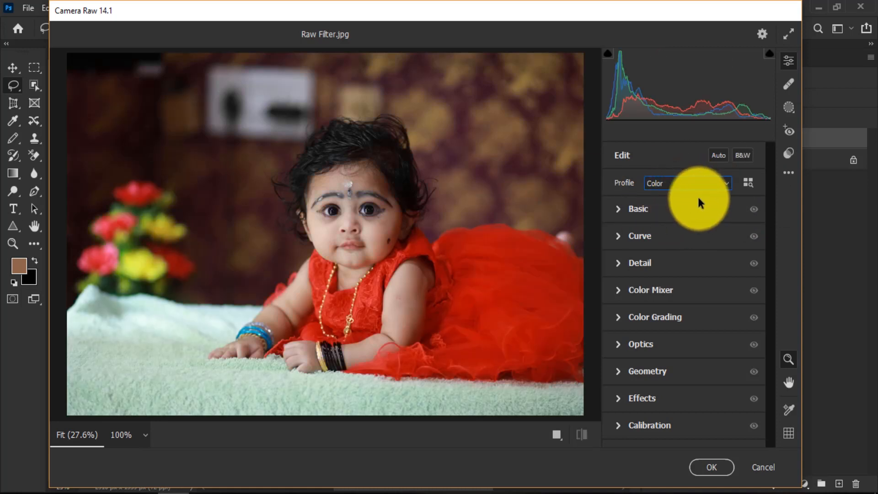
- Adjust the photo's white balance in the Basic settings to Temperature +19 and Tint -15
left_click(621, 206)
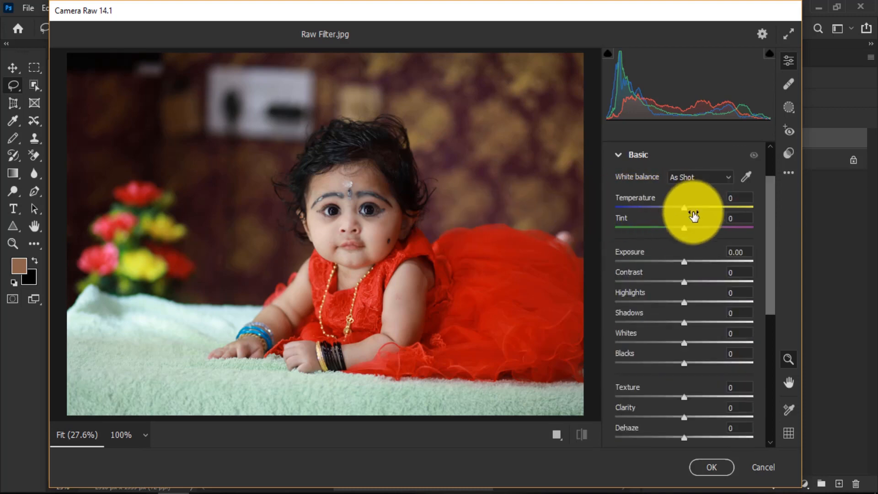
mouse_move(684, 208)
left_mouse_down()
mouse_move(707, 207)
mouse_move(654, 207)
mouse_move(719, 206)
mouse_move(657, 207)
mouse_move(698, 204)
left_mouse_up()
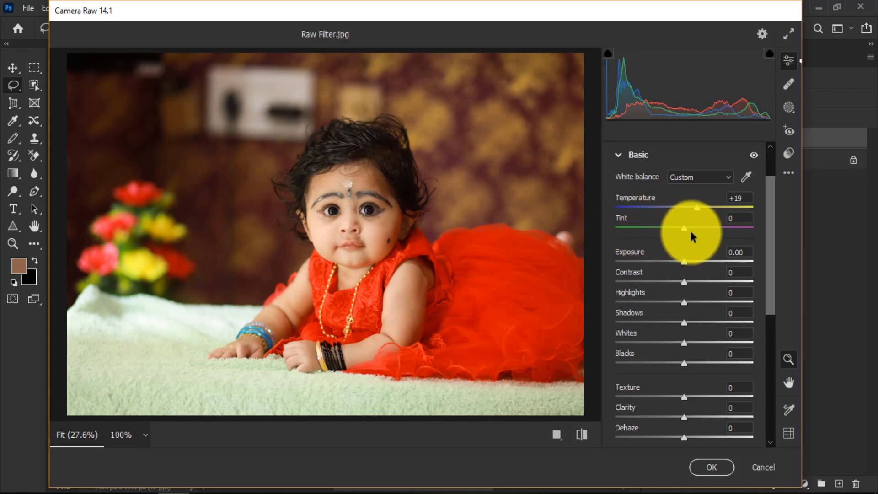
left_click_drag(696, 236, 673, 231)
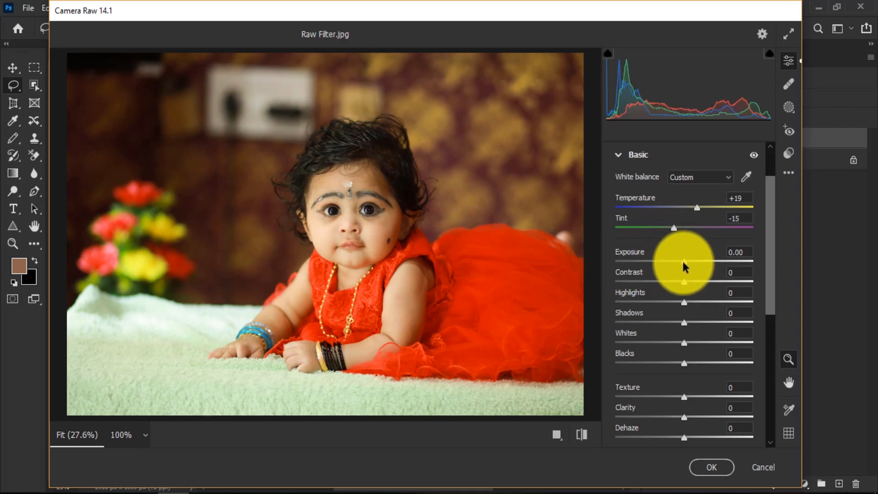
- Adjust the tone of the photo to Exposure -0.25, Contrast +23, Highlights +10, Shadows -20 and Whites +1
left_click_drag(684, 262, 700, 283)
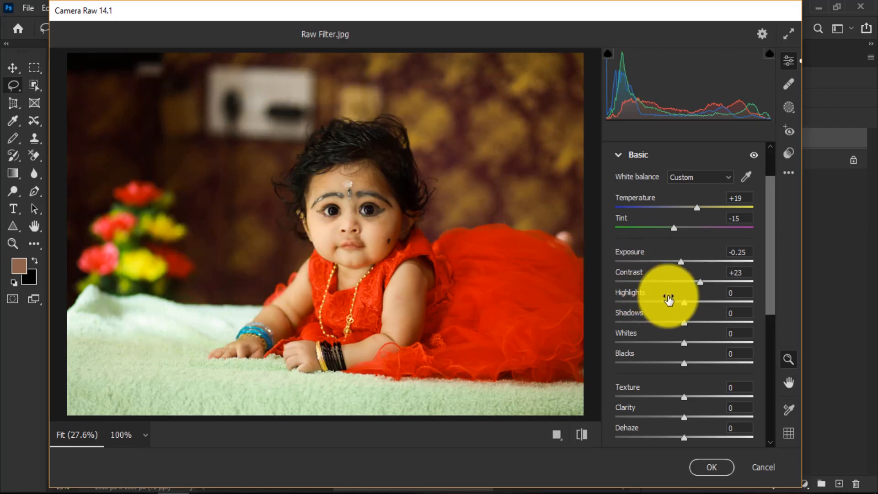
left_click_drag(685, 301, 688, 346)
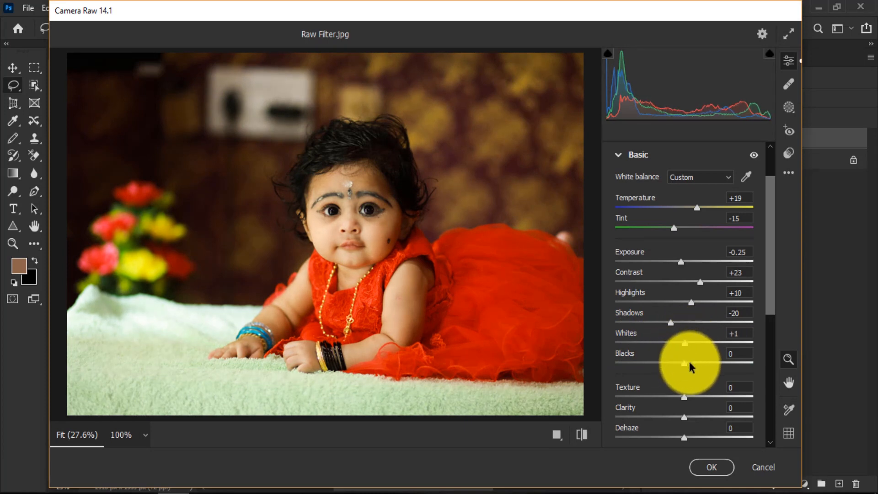
- Raise the photo's Texture to +17 while checking the baby's face up close
scroll(687, 360, "down", 2)
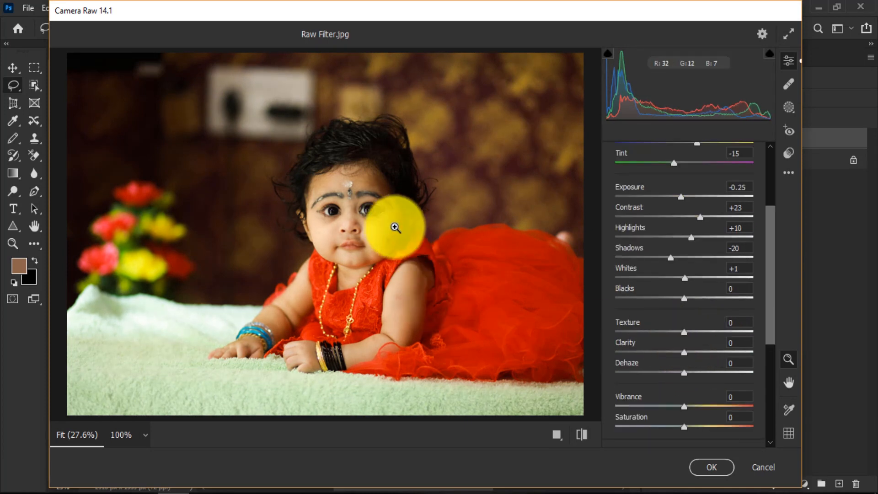
left_click(364, 214)
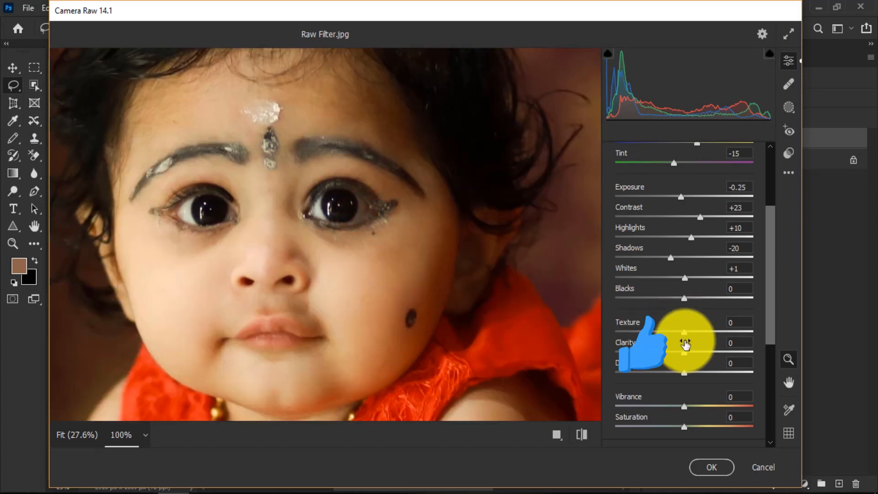
mouse_move(682, 332)
left_mouse_down()
mouse_move(747, 331)
mouse_move(644, 335)
mouse_move(695, 331)
left_mouse_up()
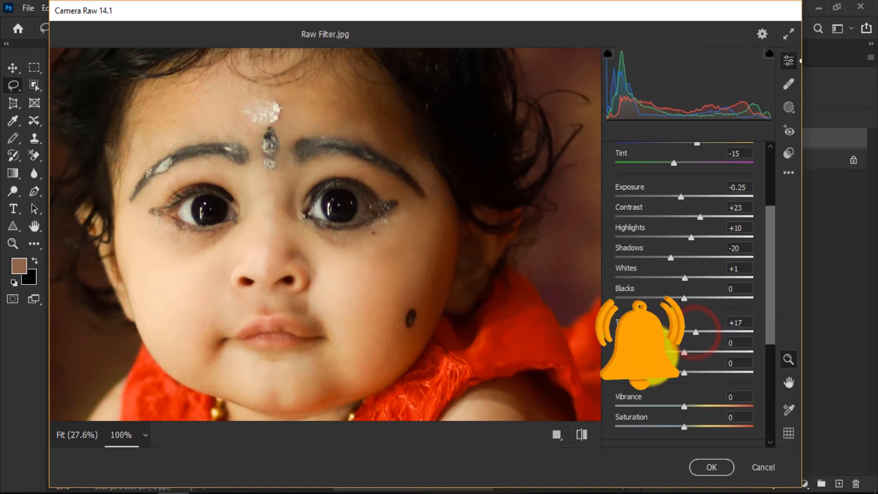
- Raise the photo's Clarity to +46 while checking the baby's face up close, and return to the full view
left_click(431, 270)
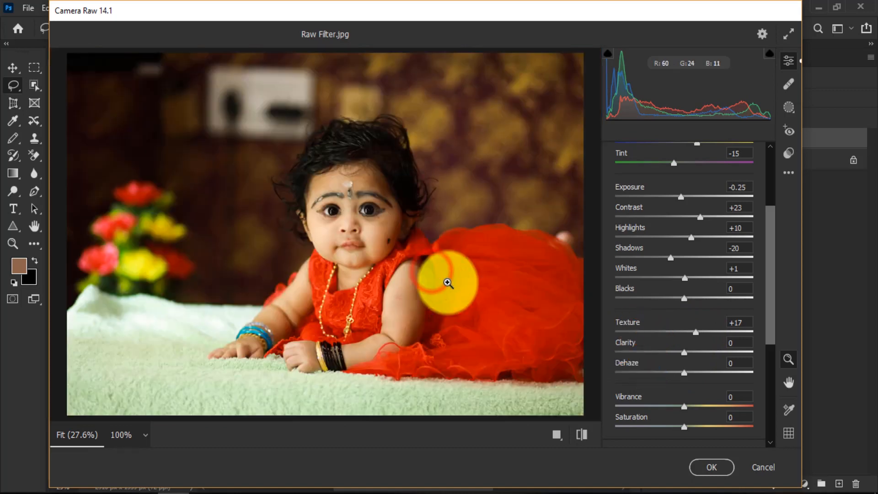
left_click(386, 216)
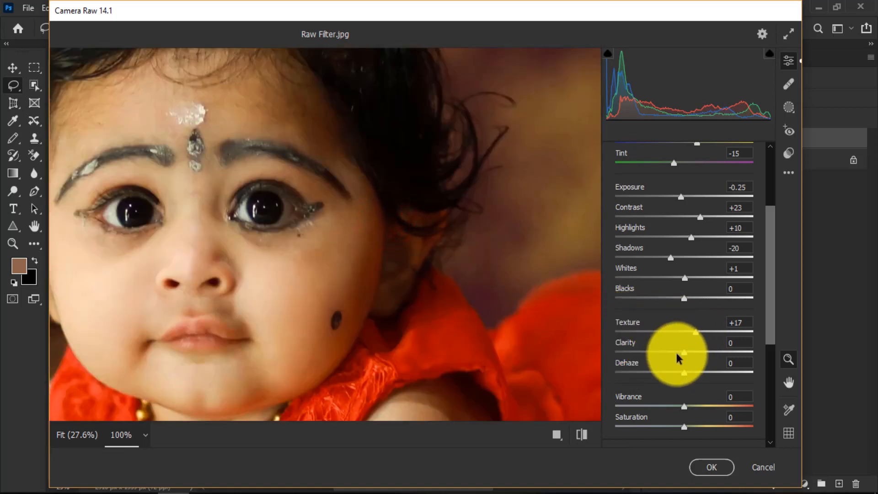
left_click_drag(684, 353, 711, 351)
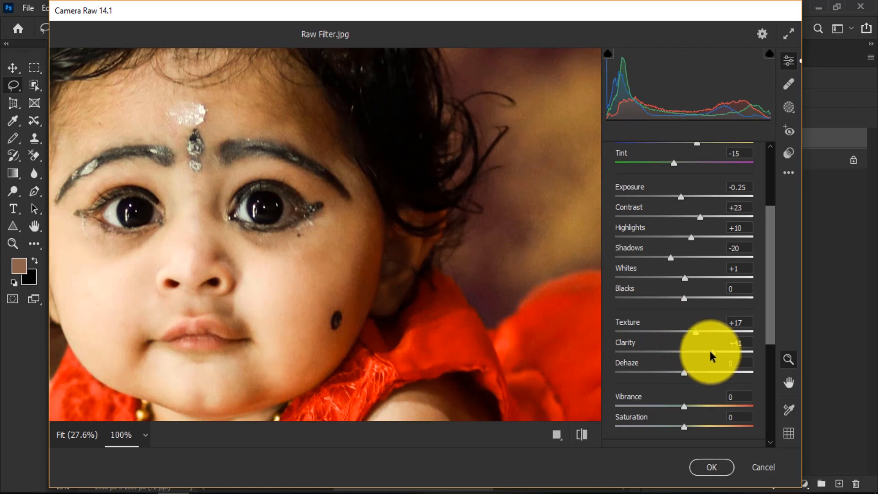
mouse_move(712, 352)
left_mouse_down()
mouse_move(643, 351)
mouse_move(716, 352)
left_mouse_up()
left_click(370, 254)
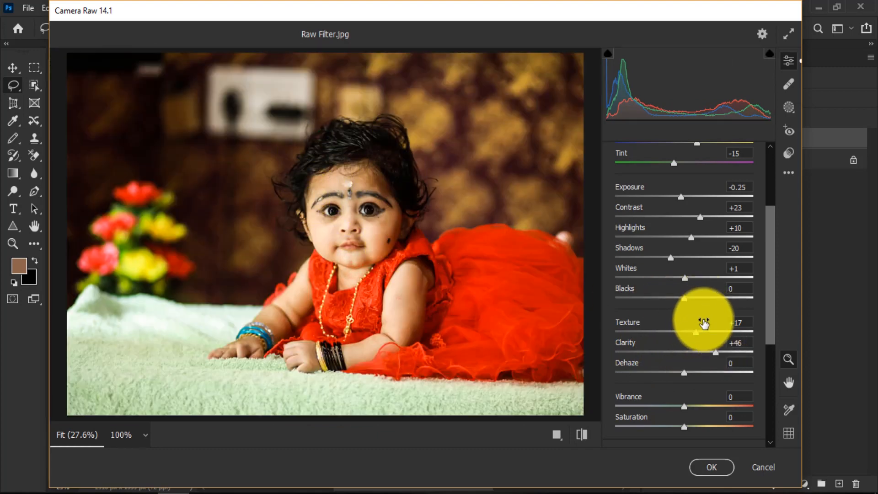
- Boost the photo's colors to Vibrance +21 and Saturation +14
left_click_drag(771, 288, 770, 321)
left_click_drag(686, 321, 695, 342)
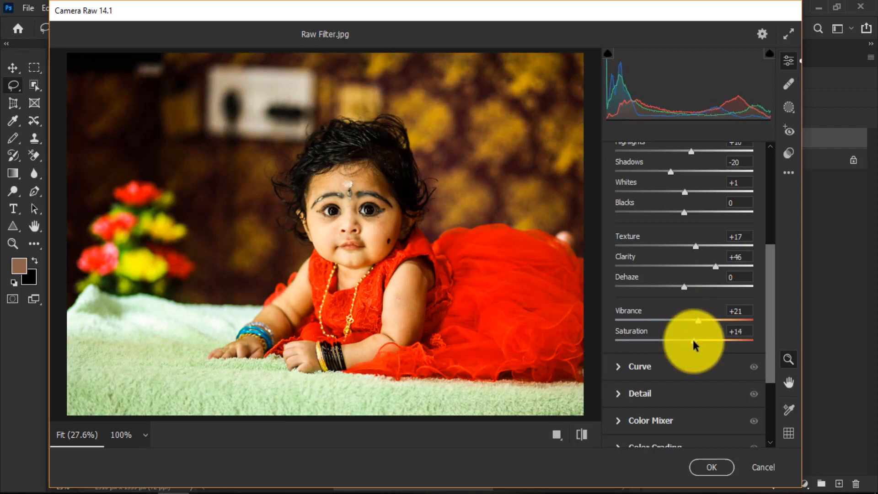
left_click_drag(778, 301, 778, 314)
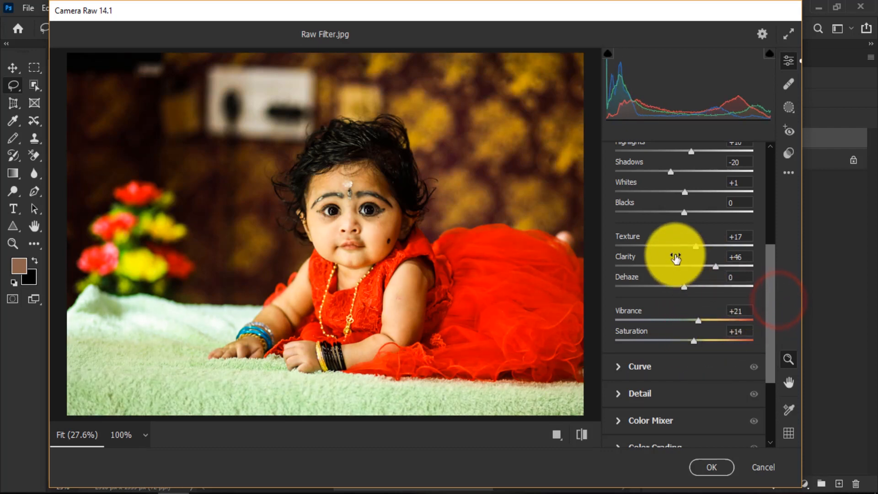
- Lower the photo's Texture to -17 and set Dehaze to +4
left_click_drag(695, 245, 680, 246)
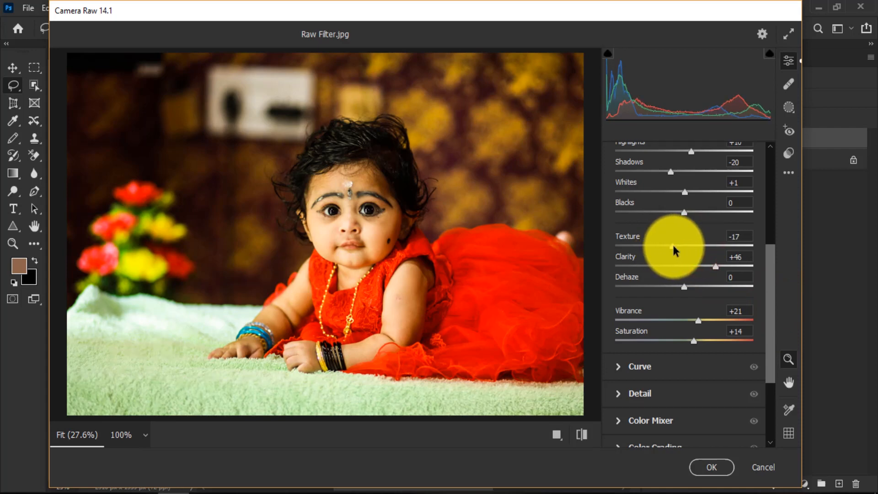
mouse_move(684, 287)
left_mouse_down()
mouse_move(713, 288)
mouse_move(679, 286)
mouse_move(692, 286)
left_mouse_up()
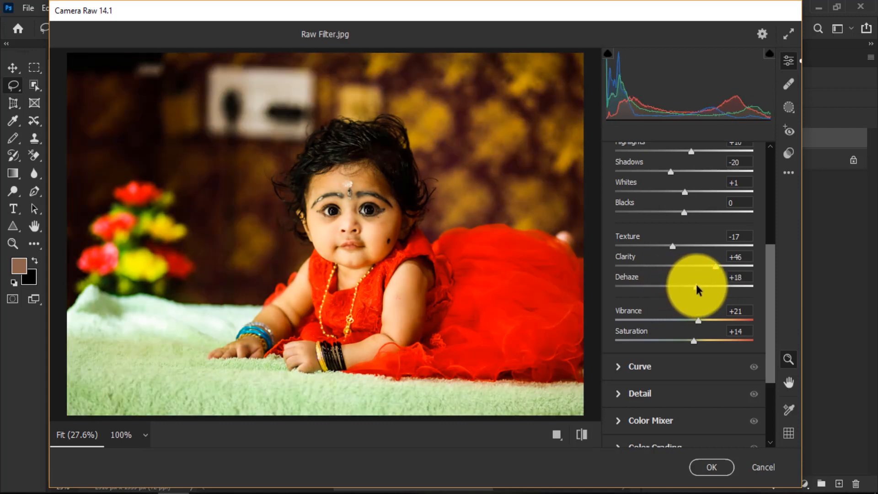
left_click(686, 286)
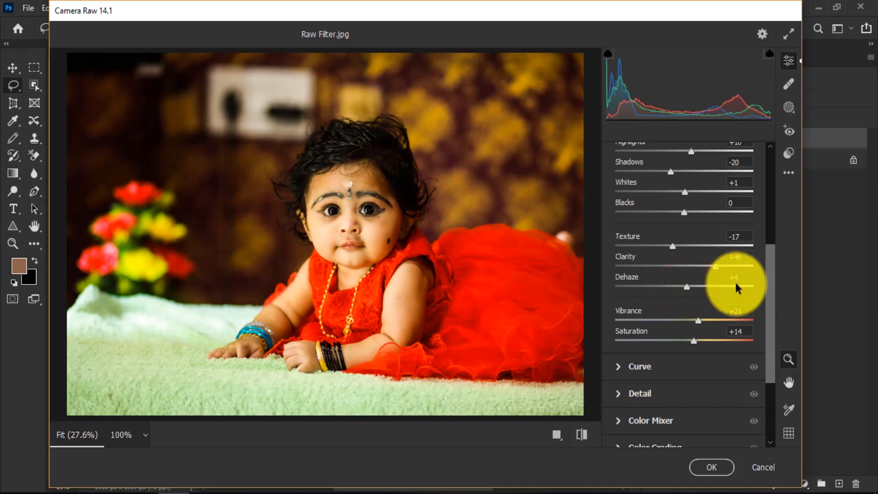
- Add a midpoint to the point curve at Input 131 and Output 130, and close the Curve settings
left_click_drag(773, 298, 767, 252)
scroll(725, 269, "up", 3)
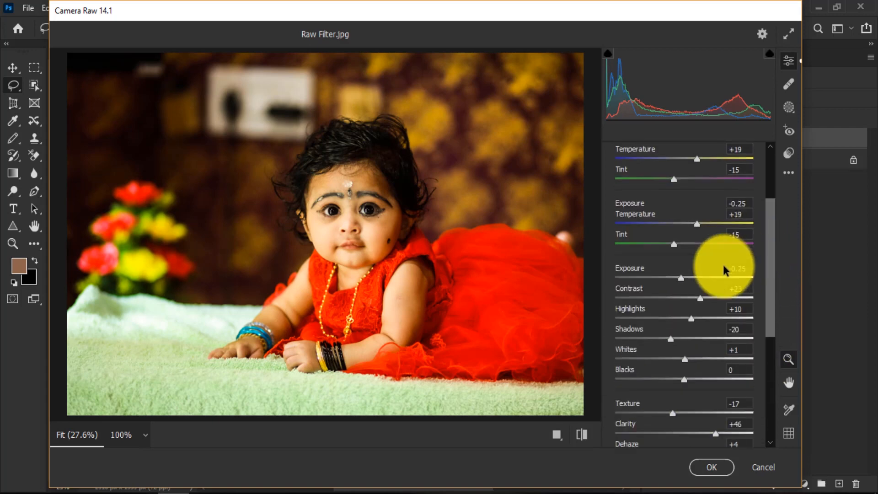
left_click(618, 209)
left_click(619, 237)
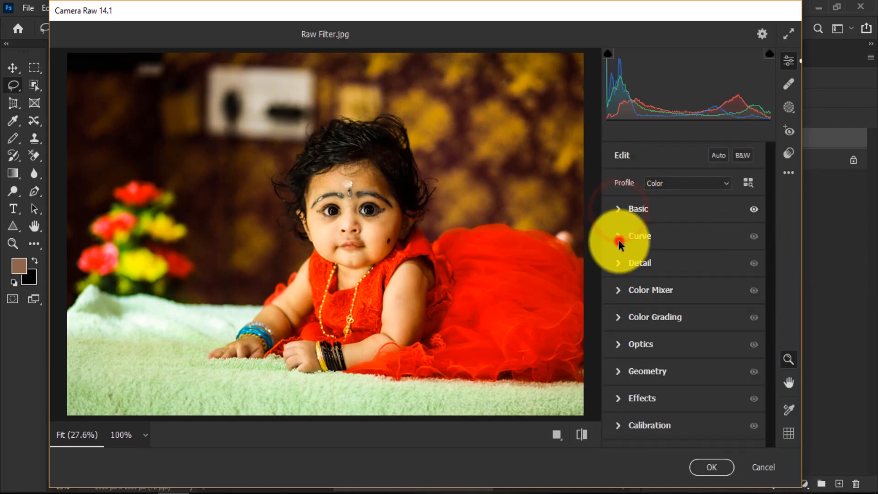
mouse_move(686, 291)
left_mouse_down()
mouse_move(672, 278)
mouse_move(686, 290)
left_mouse_up()
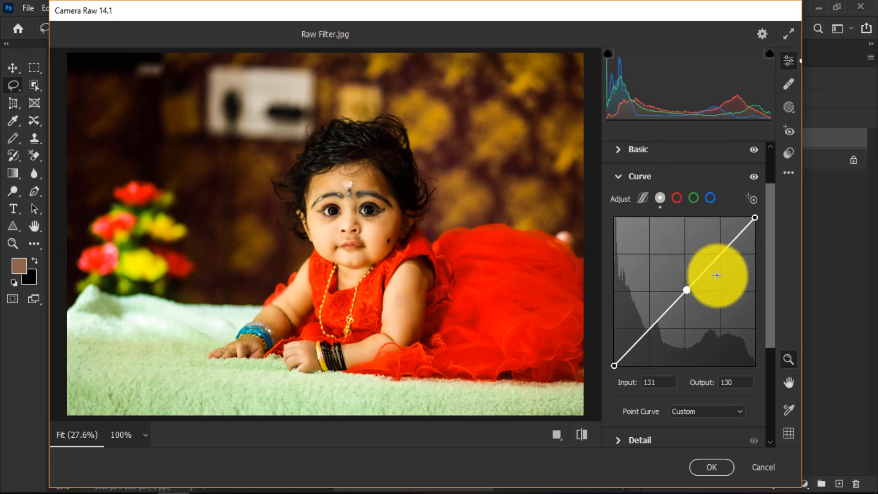
left_click(616, 179)
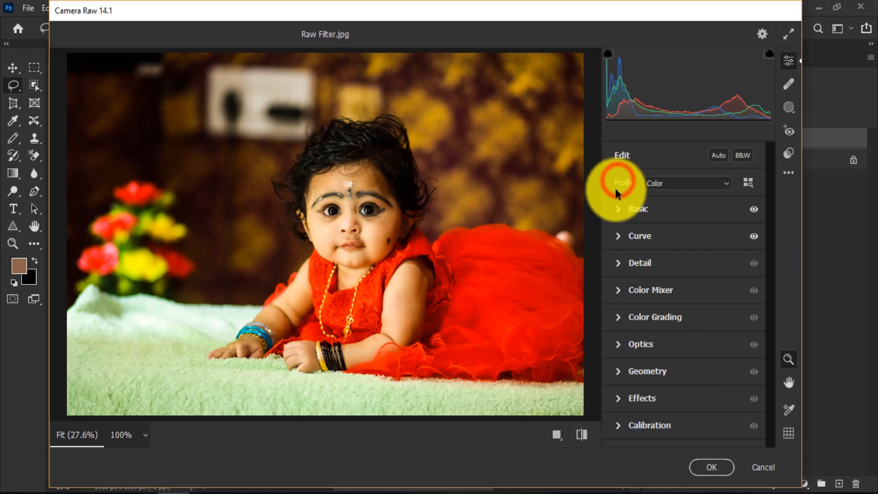
- Set the Detail values to Noise Reduction 38, Color Noise Reduction 14 and Sharpening 13 with the face enlarged
left_click(619, 263)
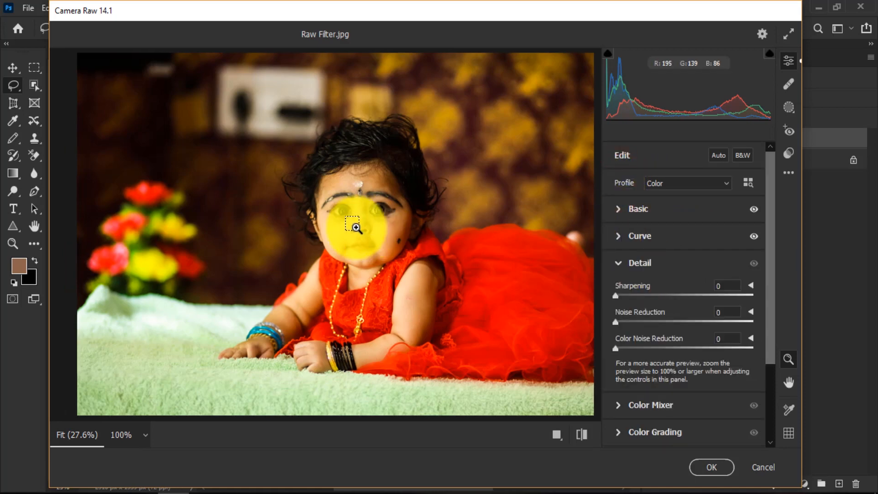
left_click(360, 226)
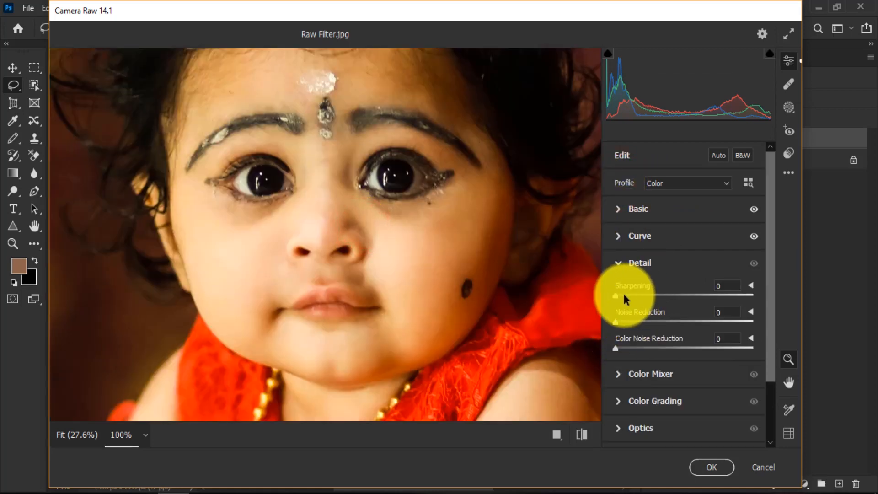
left_click_drag(615, 297, 667, 321)
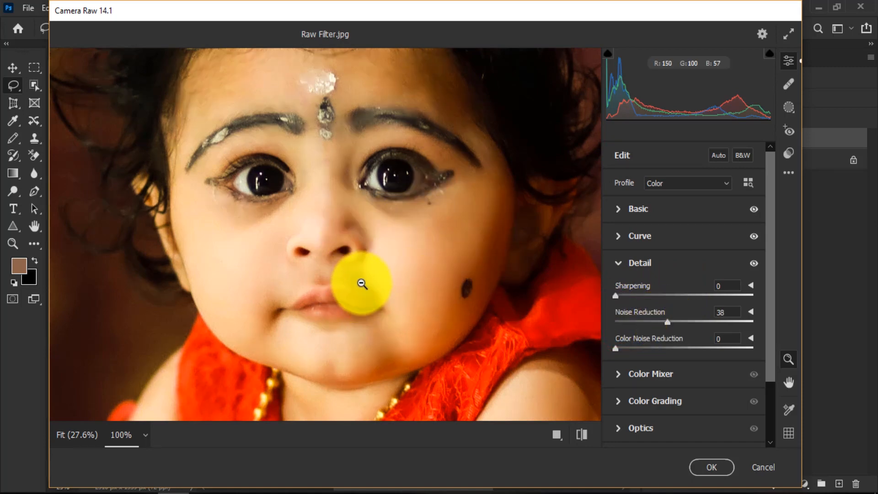
left_click(668, 326)
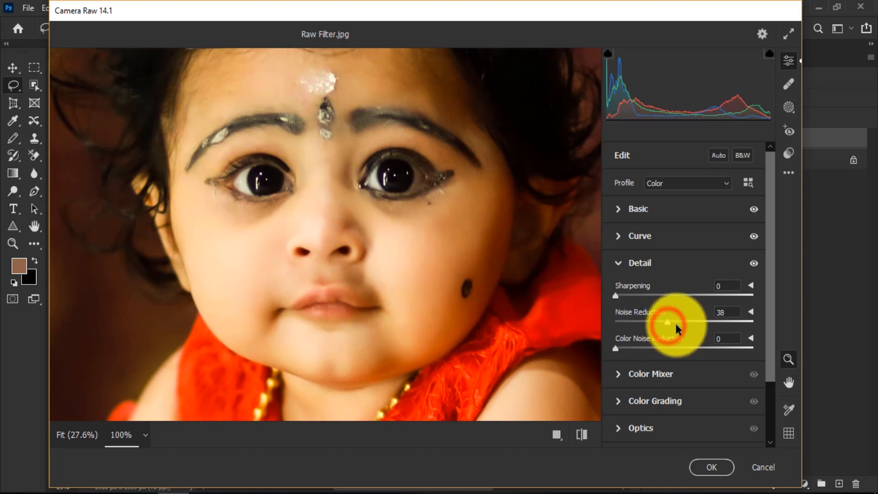
left_click_drag(634, 348, 635, 347)
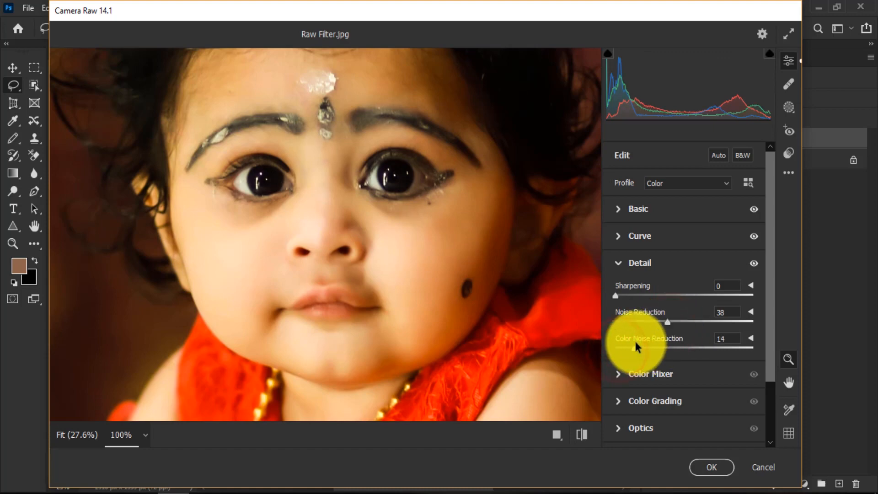
left_click_drag(616, 296, 626, 294)
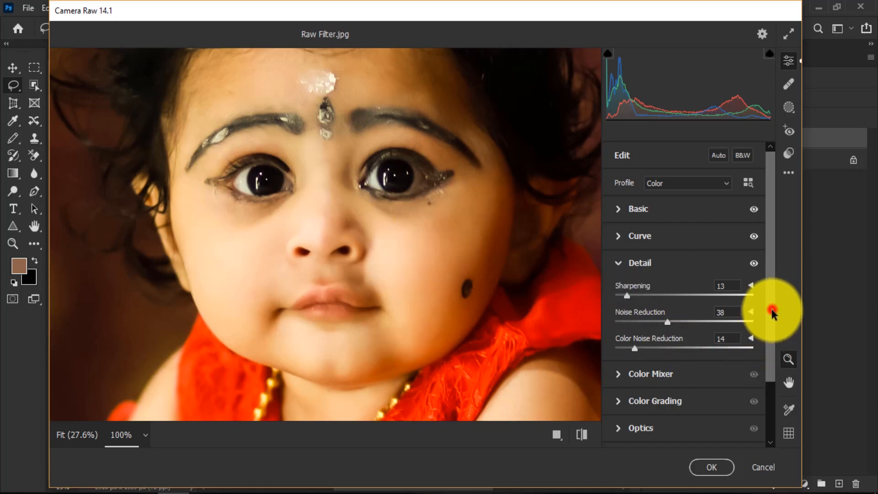
- Raise the Noise Reduction to 57 and close the Detail settings
scroll(772, 313, "down", 1)
left_click_drag(670, 304, 695, 304)
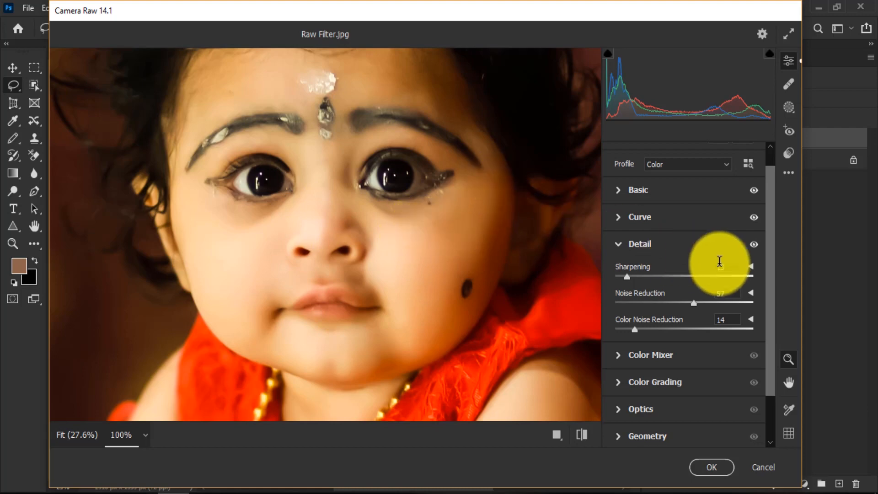
left_click_drag(771, 261, 646, 245)
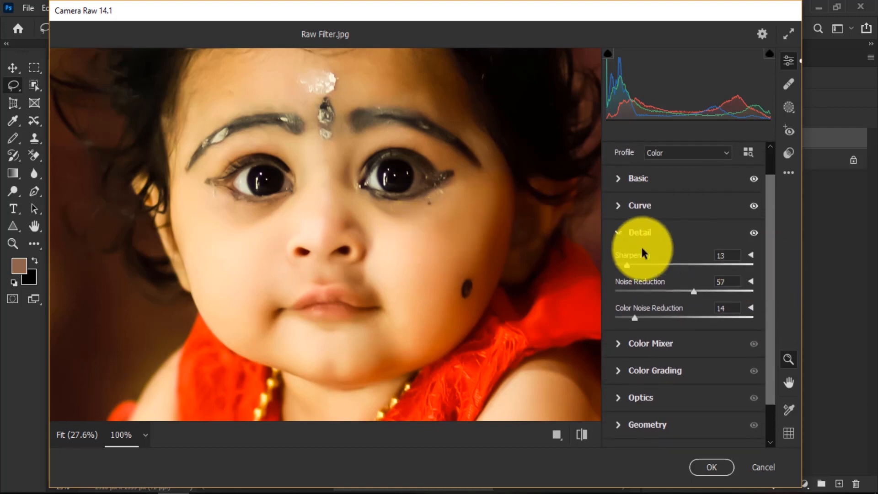
left_click(623, 229)
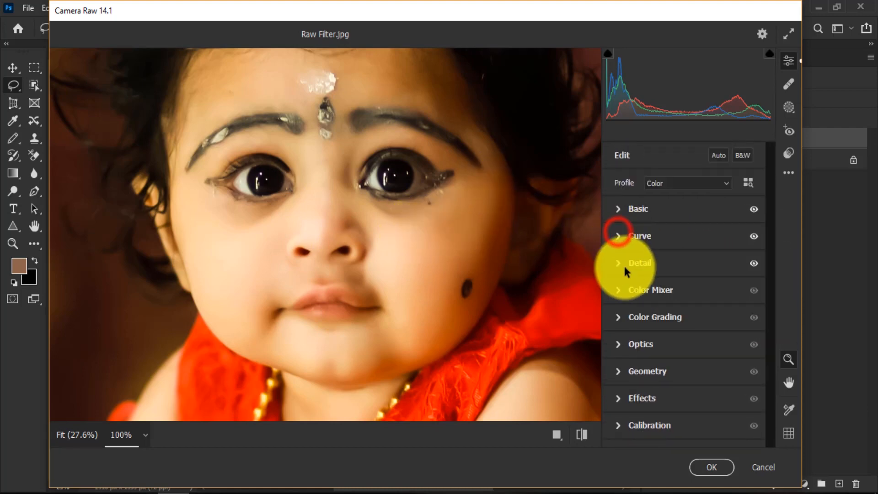
- Look over the Color Mixer's HSL hues and shift the photo's midtones slightly towards blue in Color Grading
left_click(614, 289)
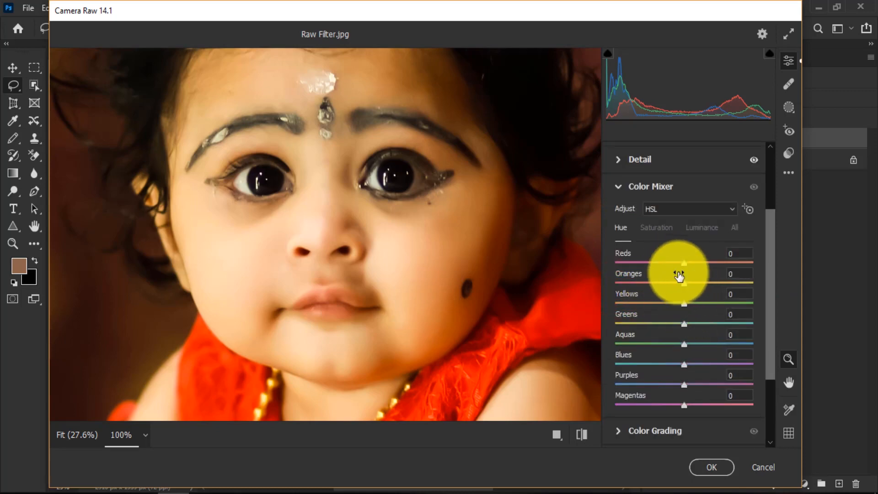
scroll(674, 298, "down", 4)
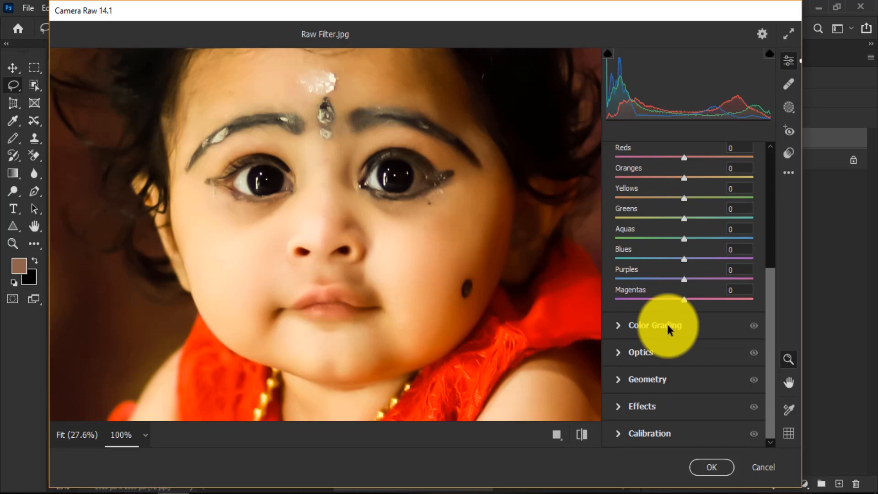
left_click(616, 324)
left_click(372, 239)
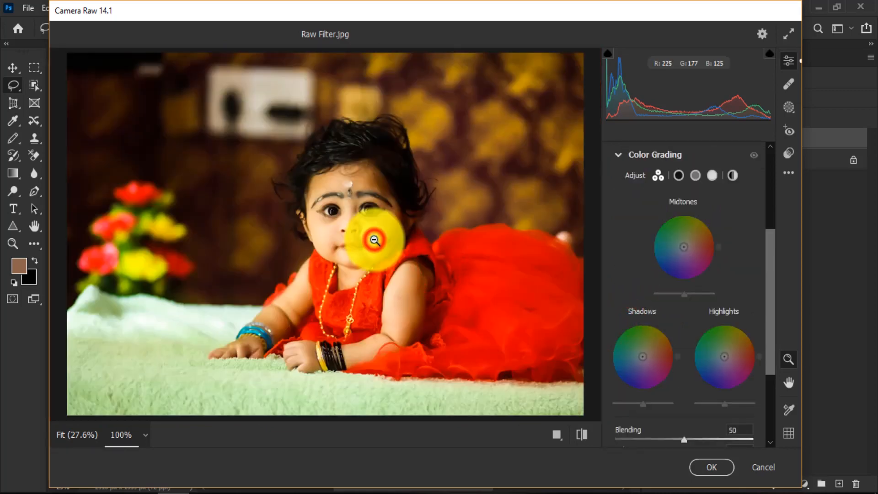
left_click(338, 221)
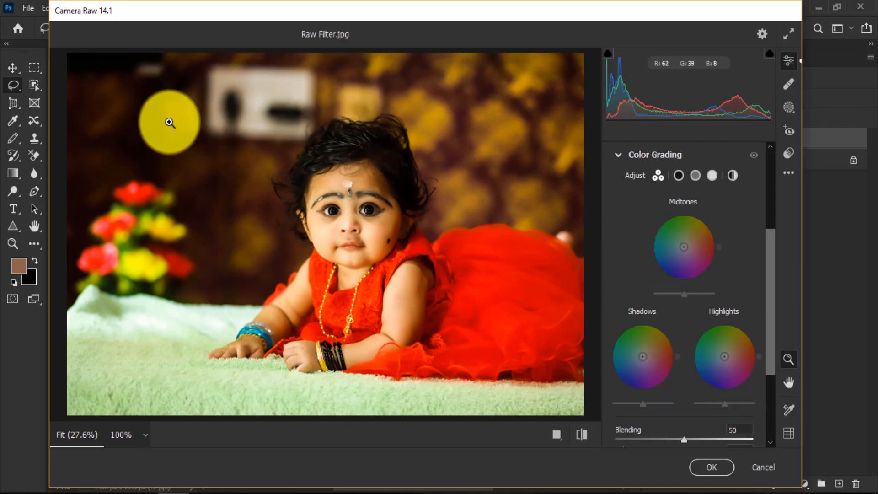
left_click(684, 251)
left_click_drag(684, 246, 702, 254)
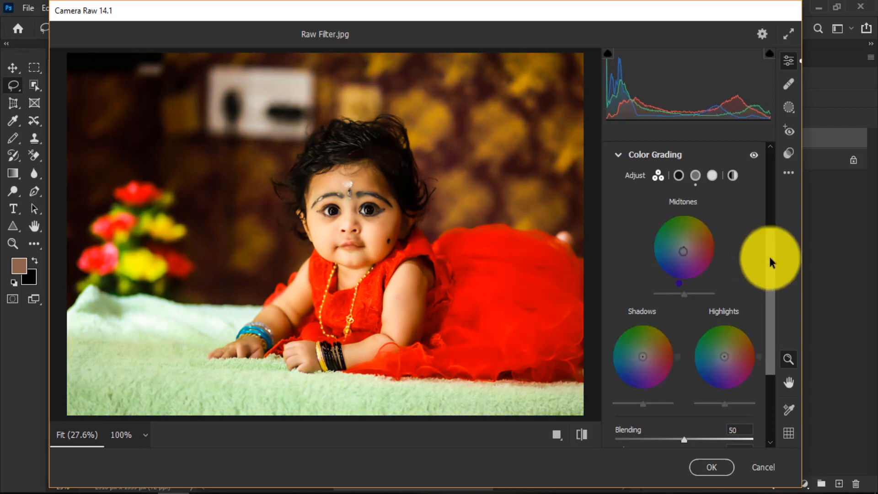
left_click_drag(769, 255, 766, 188)
left_click(615, 298)
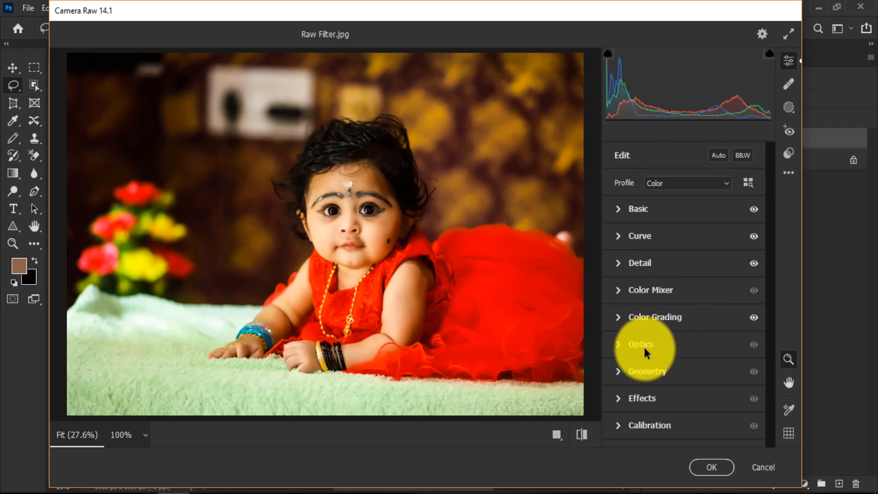
- Try a Grain of 68 in the Effects settings, inspect it up close, and reset it to 0
left_click(630, 395)
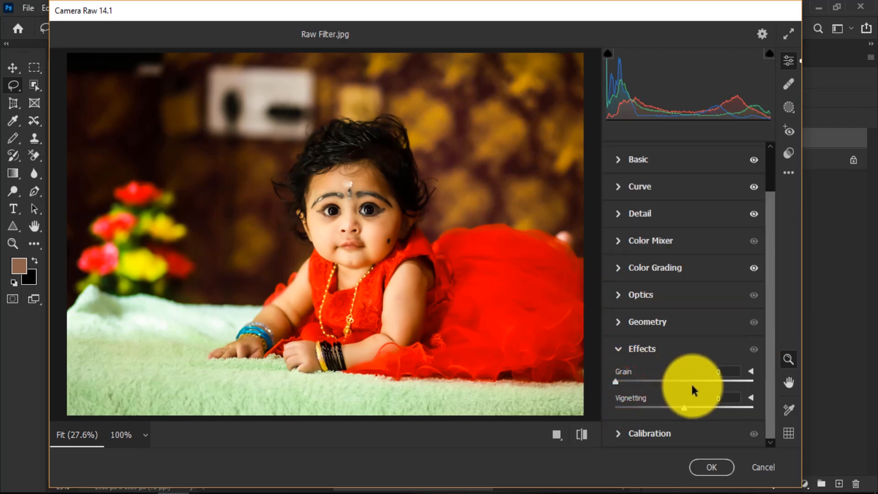
left_click_drag(637, 380, 708, 378)
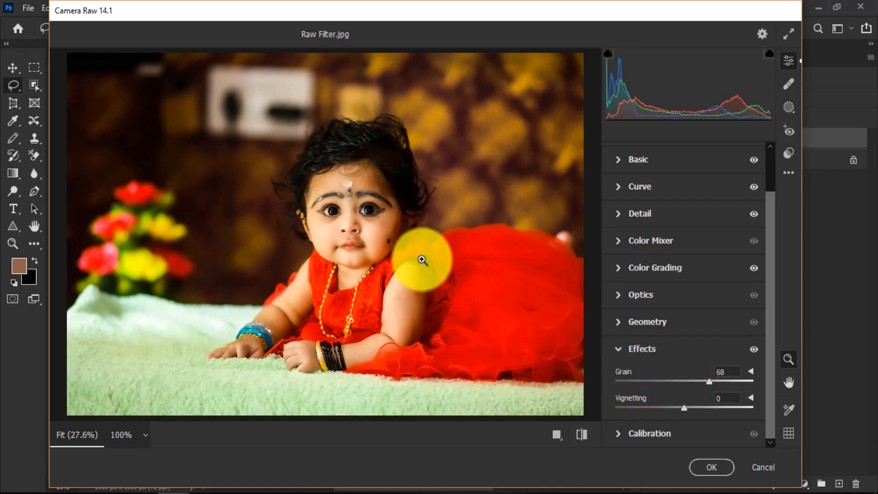
left_click(386, 239)
left_click(329, 239)
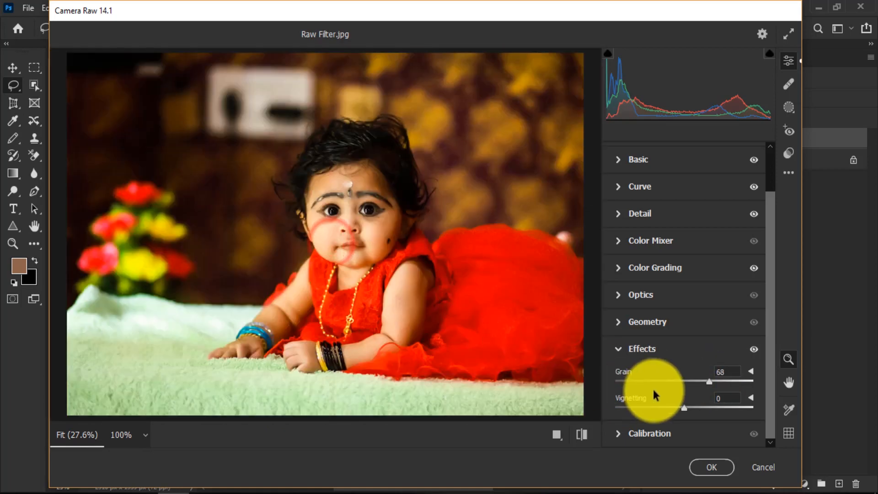
left_click(427, 257)
left_click(675, 385)
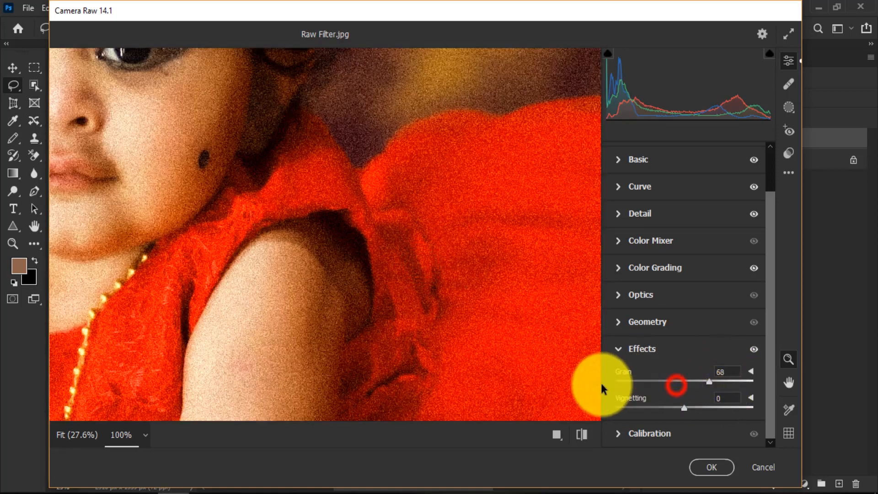
double_click(641, 382)
left_click(427, 262)
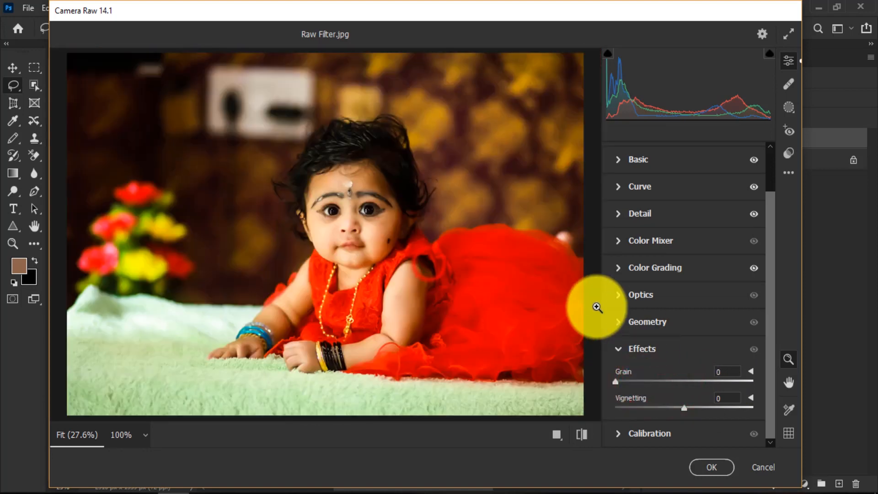
- Try a Vignetting of +100 on the photo, set it to -100 instead, and close the Effects settings
left_click_drag(684, 408, 756, 405)
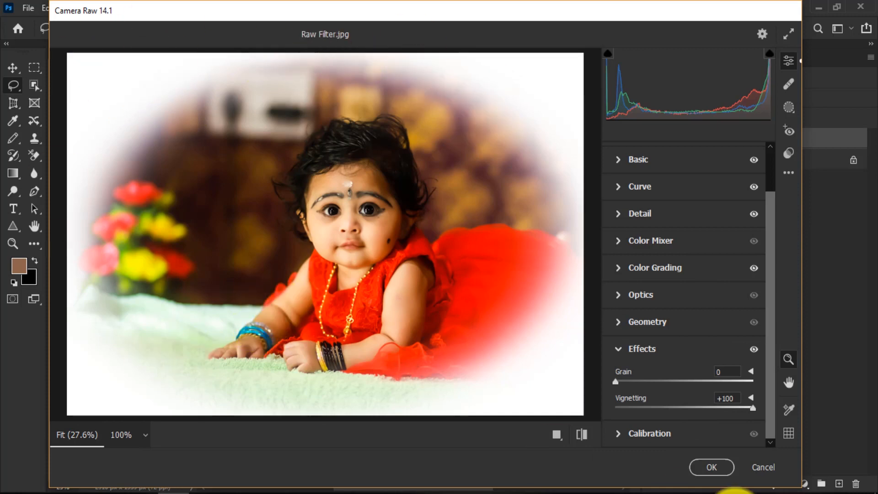
left_click(634, 405)
left_click_drag(621, 407, 613, 407)
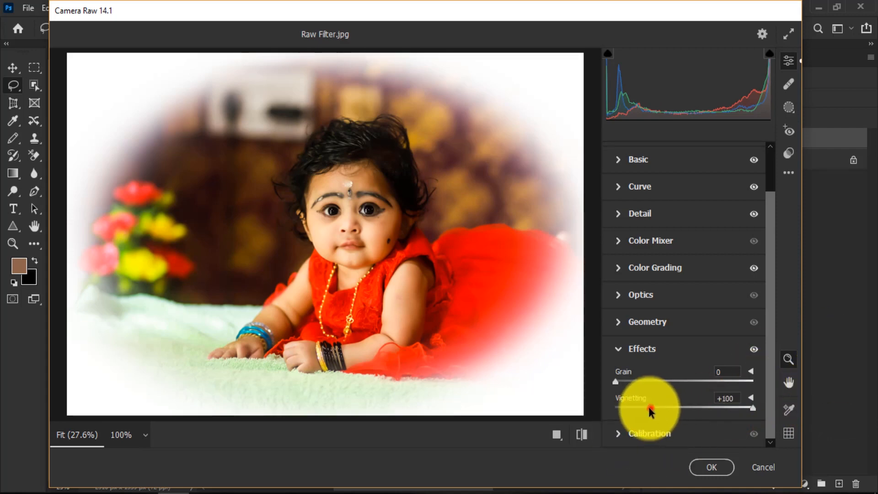
left_click_drag(649, 408, 598, 414)
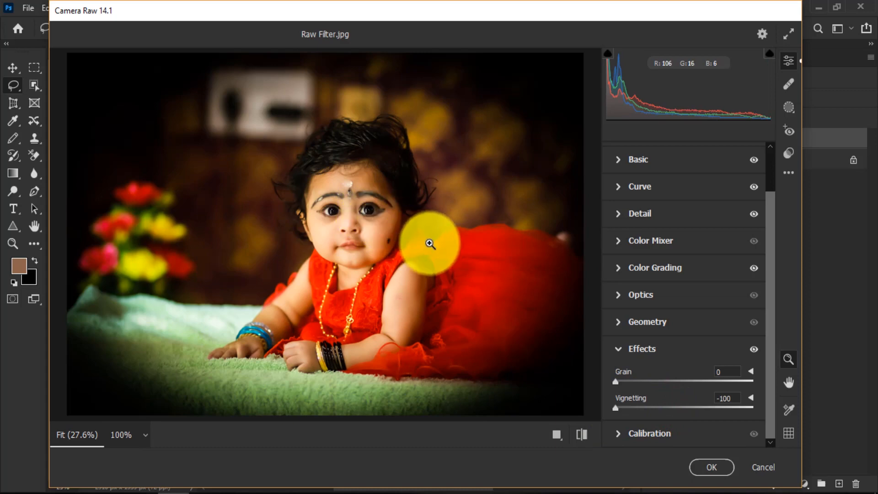
left_click(770, 295)
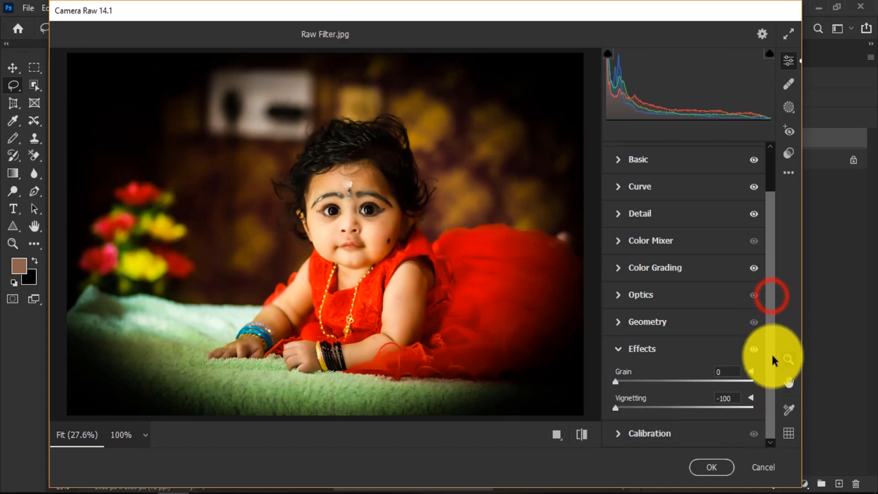
left_click(620, 348)
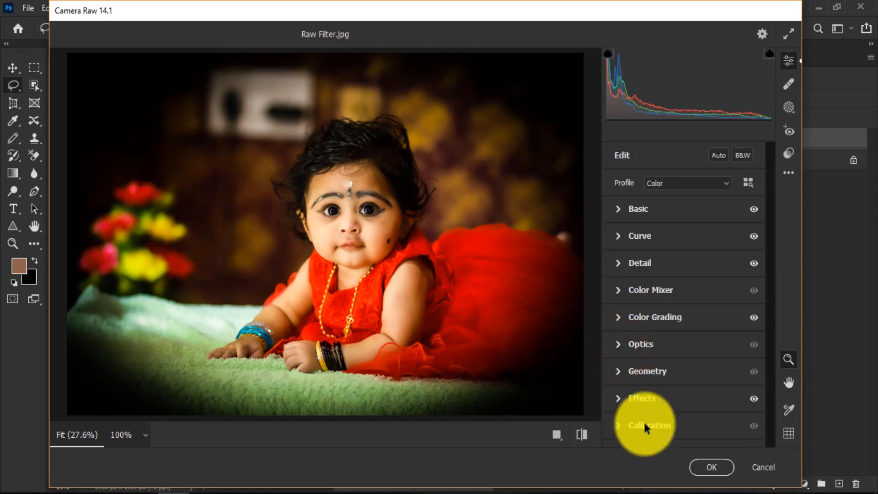
- Try Calibration process Versions 4, 2 and 1 on the photo, and return to Version 5 (Current)
left_click(615, 424)
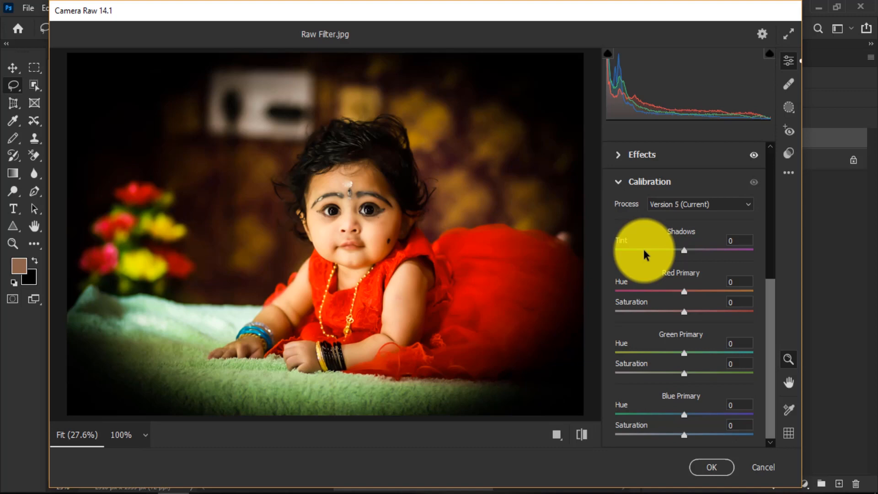
left_click(748, 204)
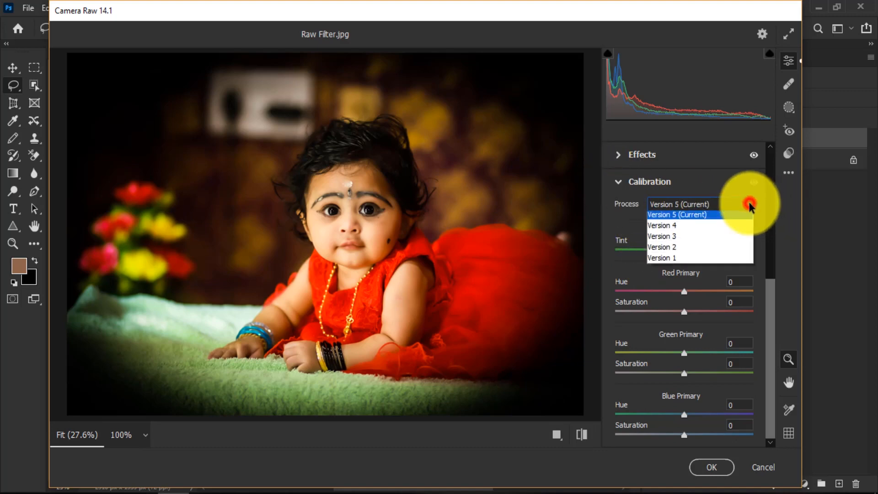
left_click(675, 228)
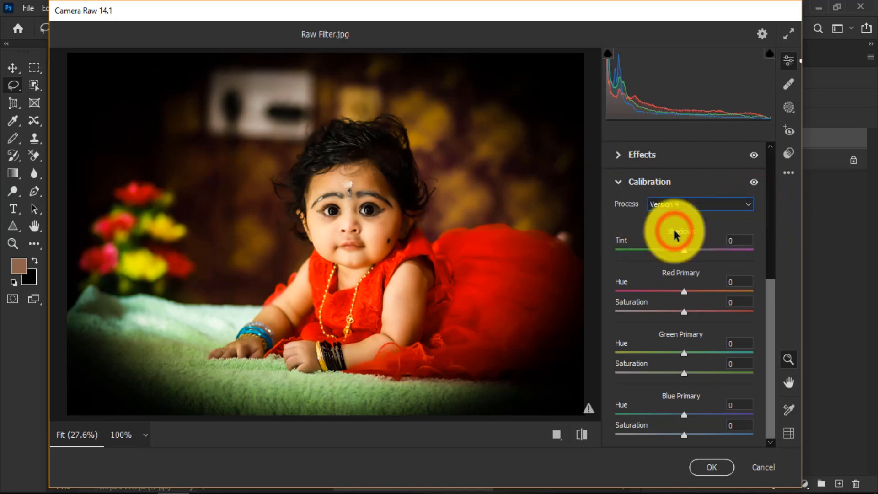
left_click(713, 203)
left_click(681, 250)
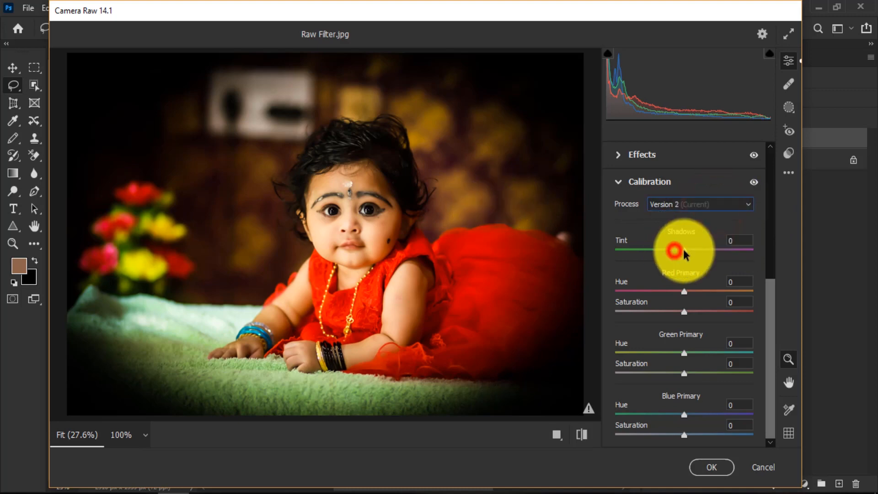
left_click(685, 206)
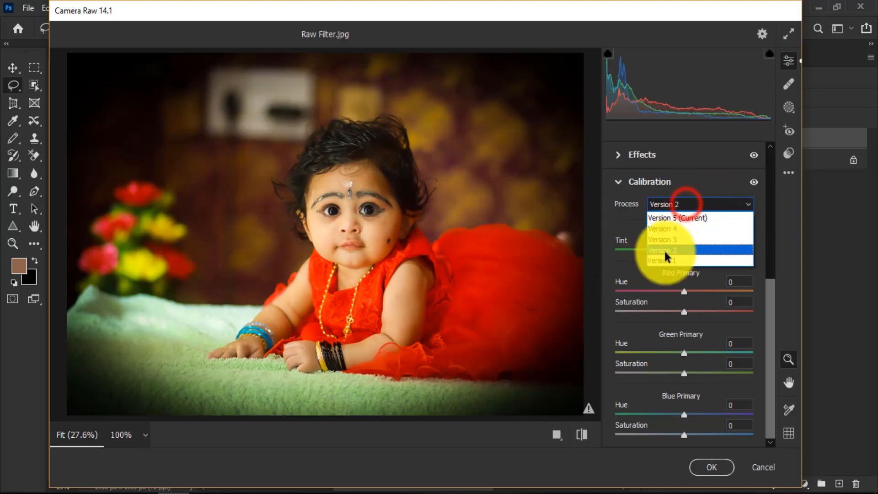
left_click(663, 253)
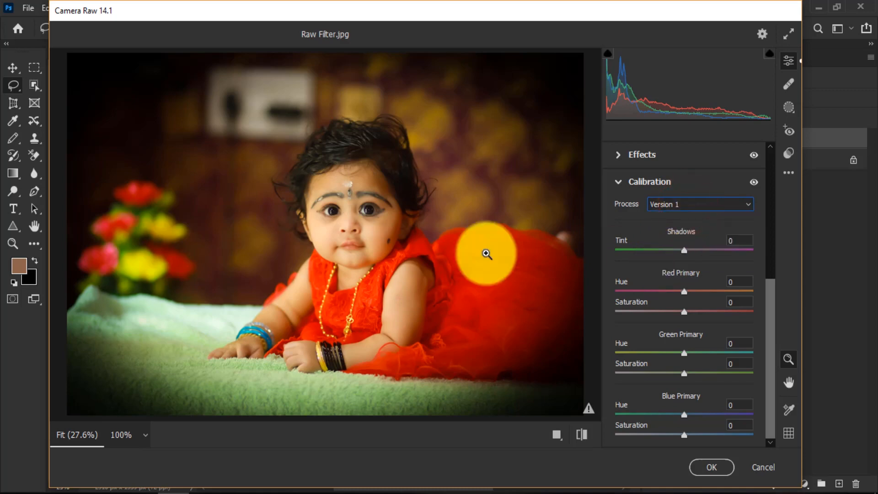
left_click(695, 202)
left_click(673, 218)
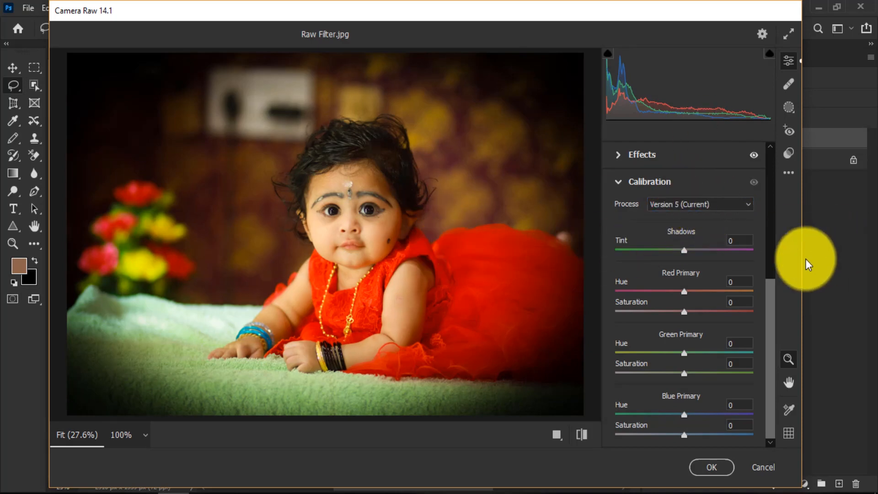
- Switch to the Heal tool and set its Type to Clone with a brush Size of 26
left_click_drag(773, 300, 766, 153)
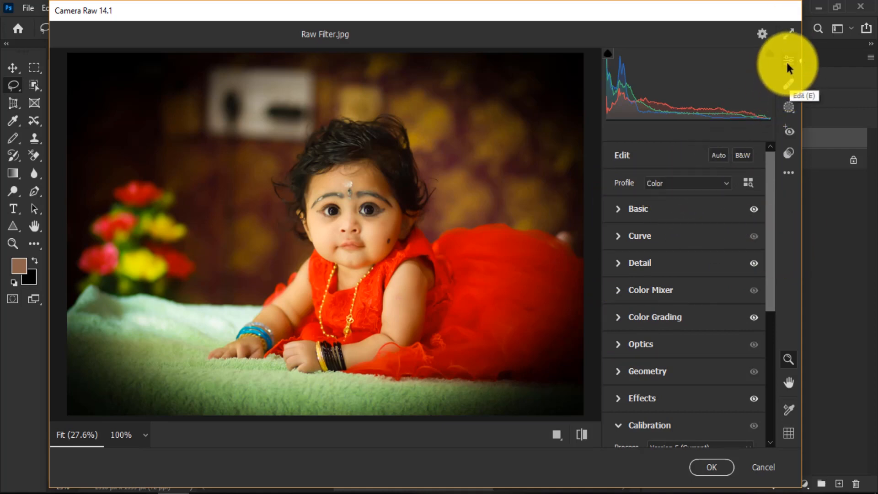
left_click(789, 88)
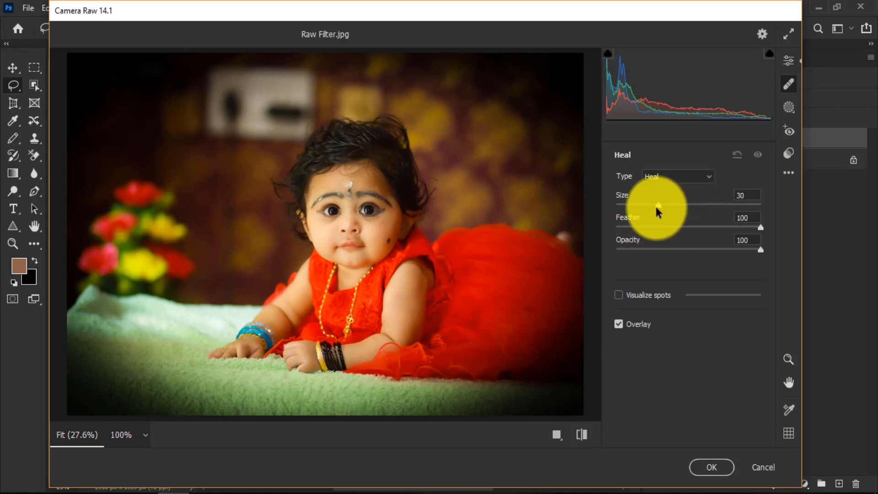
left_click_drag(659, 204, 667, 204)
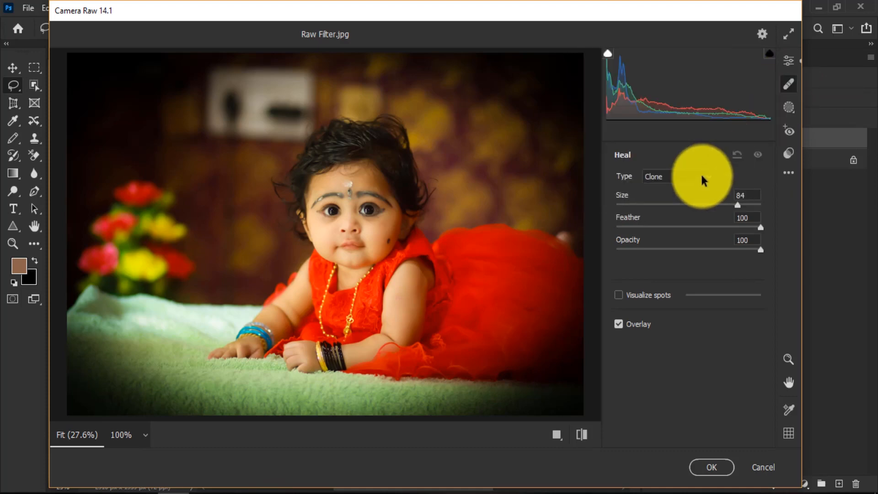
left_click(671, 179)
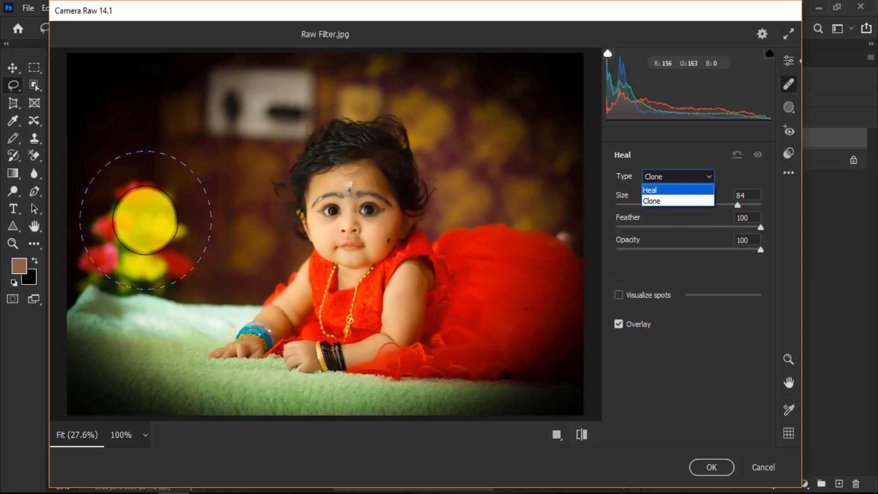
key("alt")
left_click(654, 201)
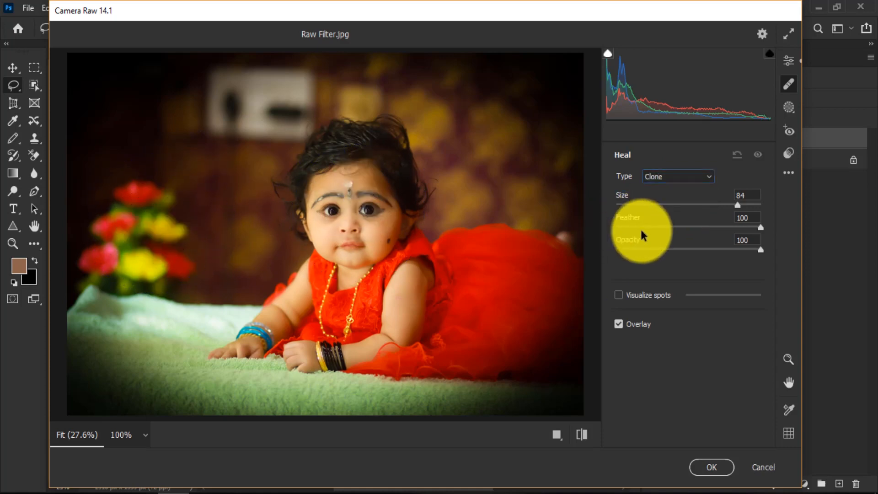
left_click(652, 205)
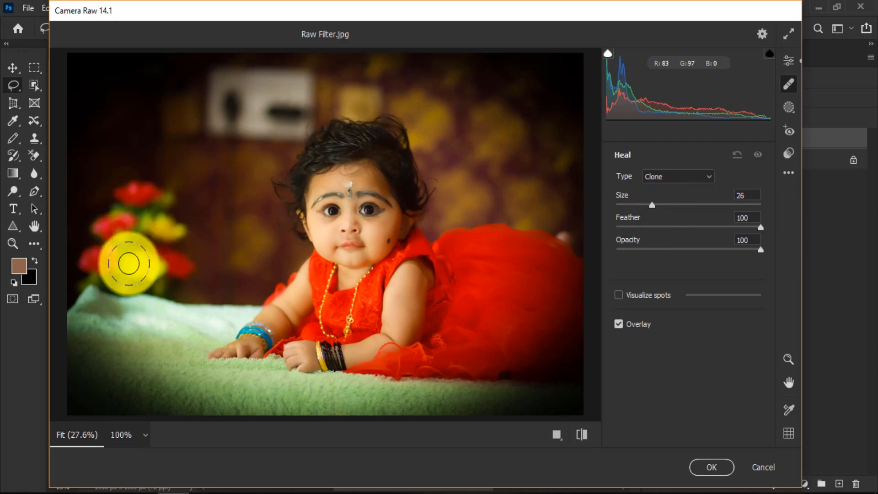
- Paint a clone area on the dark background beside the flowers and move its source onto the flower bouquet
key("alt")
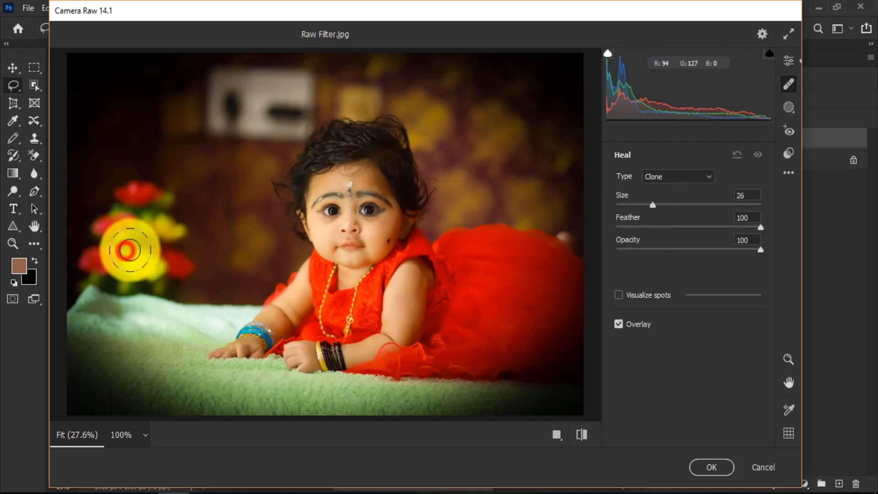
left_click(227, 252)
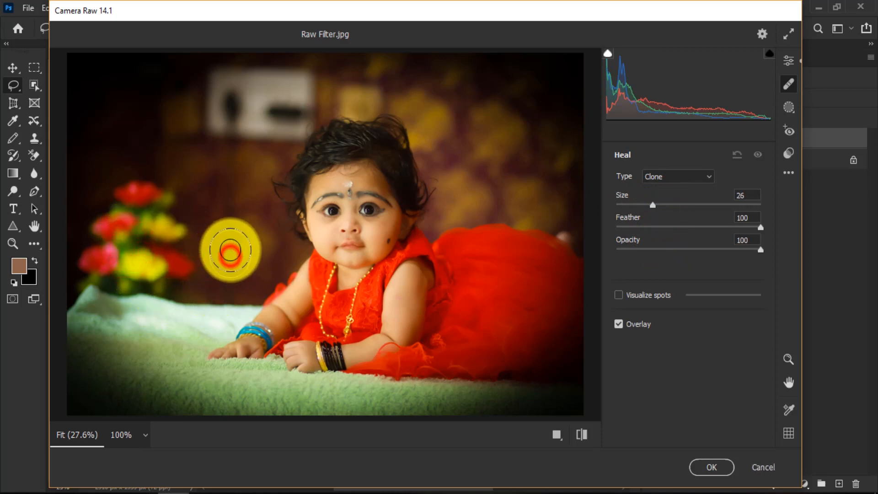
mouse_move(221, 230)
left_mouse_down()
mouse_move(229, 212)
mouse_move(245, 237)
mouse_move(237, 261)
mouse_move(214, 276)
mouse_move(231, 288)
mouse_move(241, 260)
mouse_move(251, 304)
left_mouse_up()
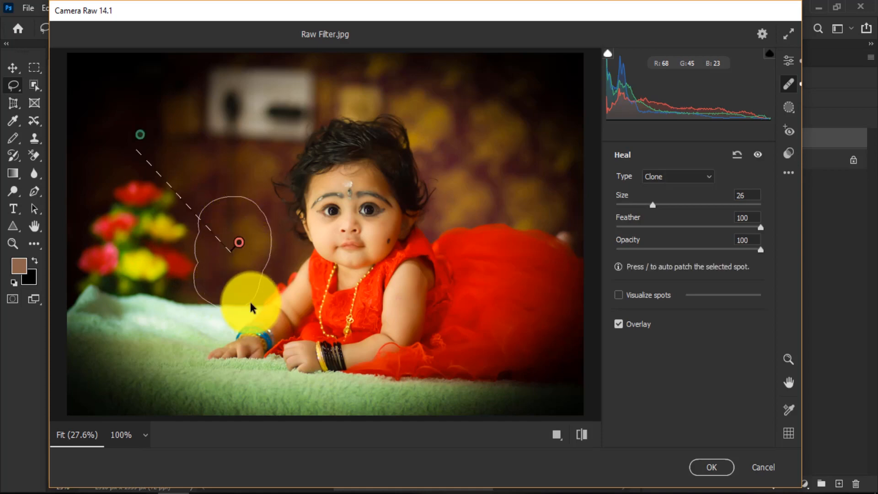
left_click(140, 135)
left_click_drag(140, 139, 133, 232)
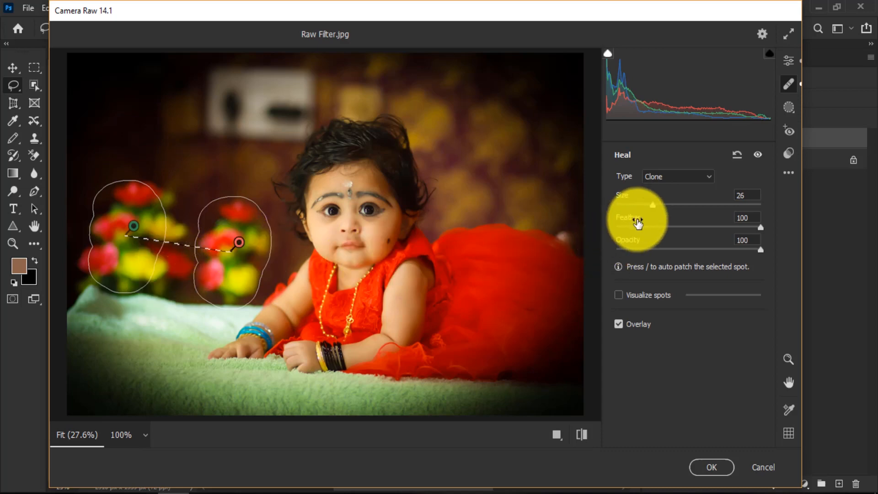
- Set the cloned flowers' Size to 36, Feather to 60 and Opacity to 34
left_click_drag(653, 205, 668, 208)
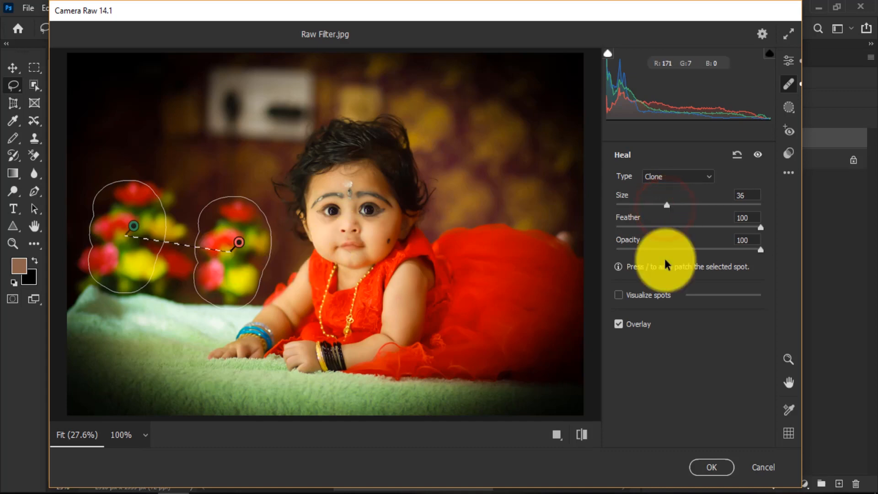
left_click(715, 227)
left_click(705, 227)
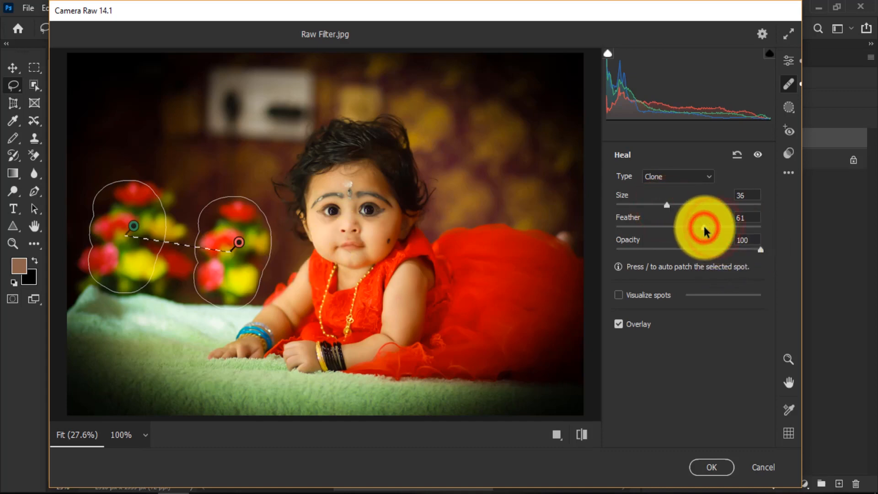
mouse_move(709, 226)
left_mouse_down()
mouse_move(675, 227)
mouse_move(702, 227)
left_mouse_up()
left_click_drag(736, 253, 664, 251)
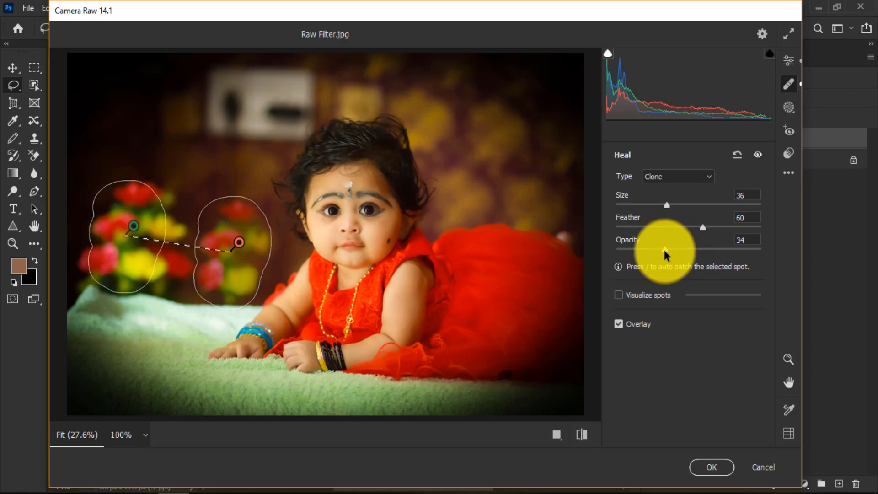
- Open Masking and go through all five chapters of its introductory tour
left_click(789, 109)
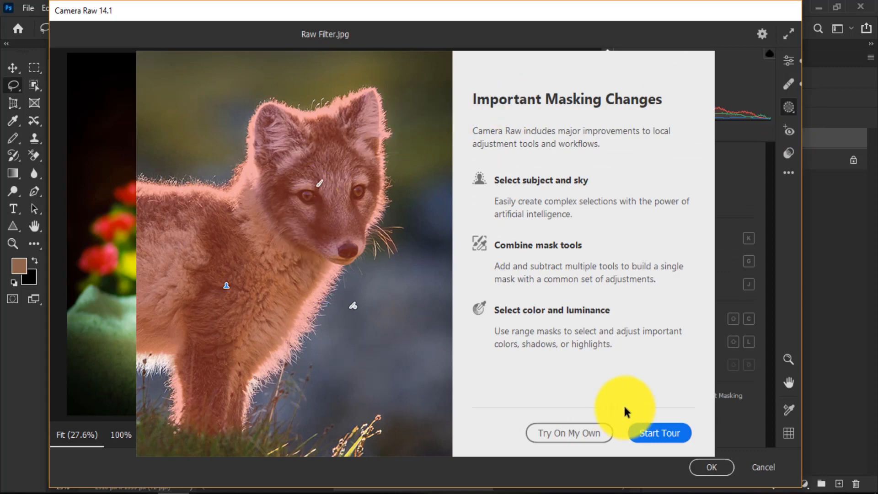
left_click(663, 434)
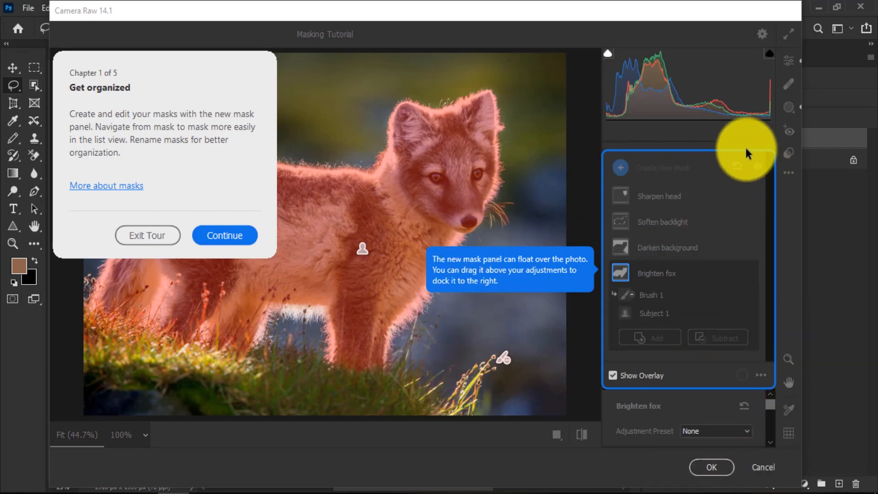
left_click(214, 234)
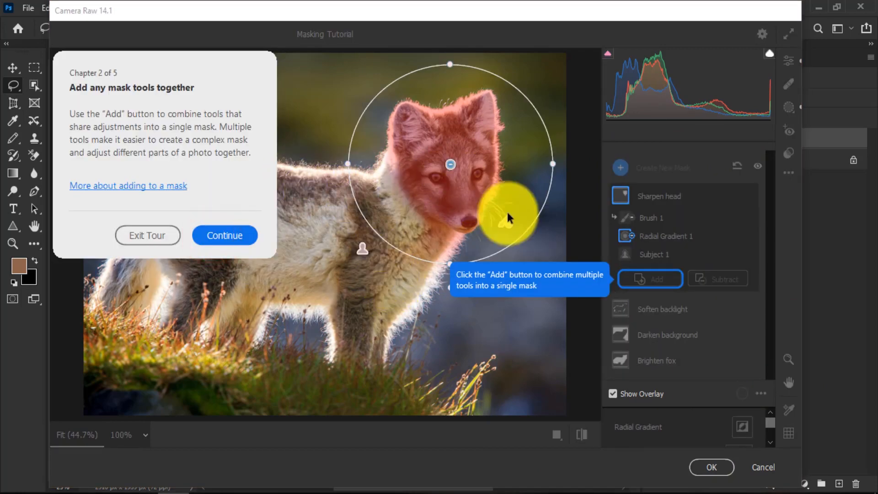
left_click(222, 238)
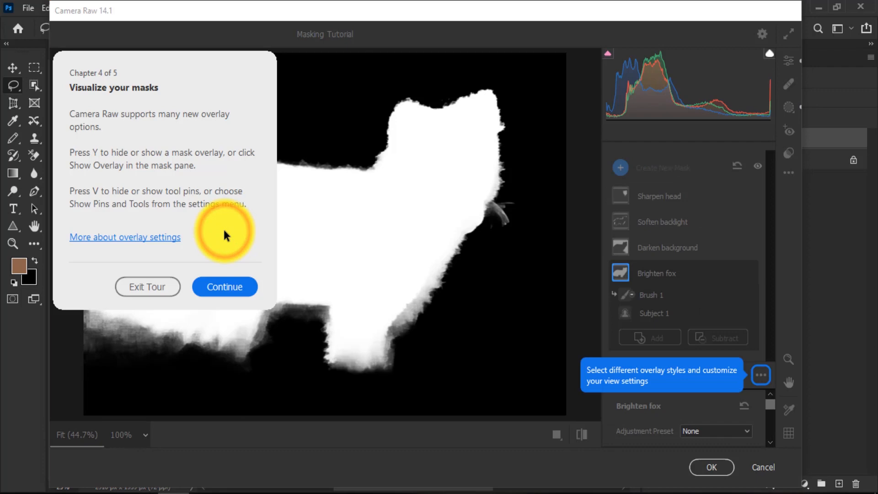
left_click(222, 286)
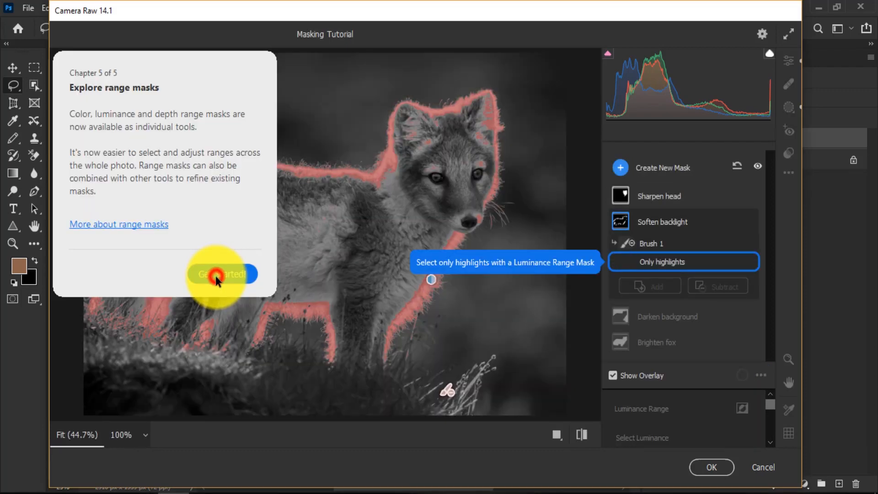
left_click(215, 275)
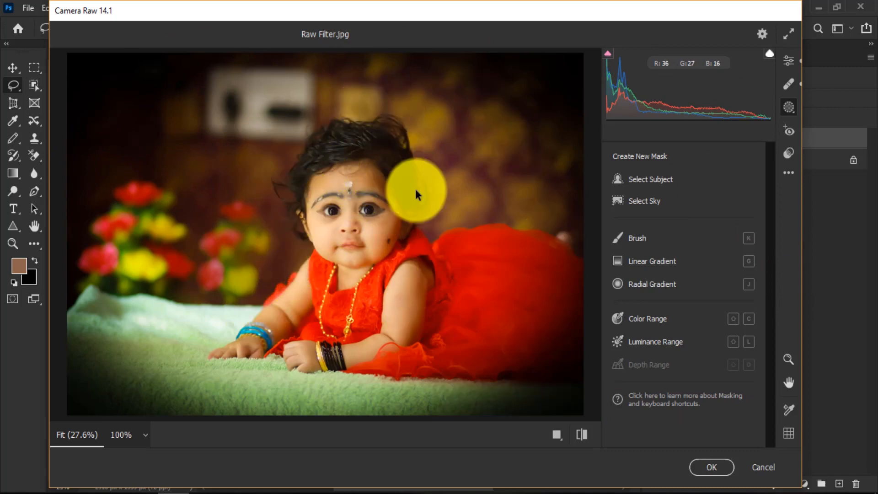
- Create a Select Subject mask of the baby and set its Sharpness to +17 and Noise Reduction to +24
left_click(644, 181)
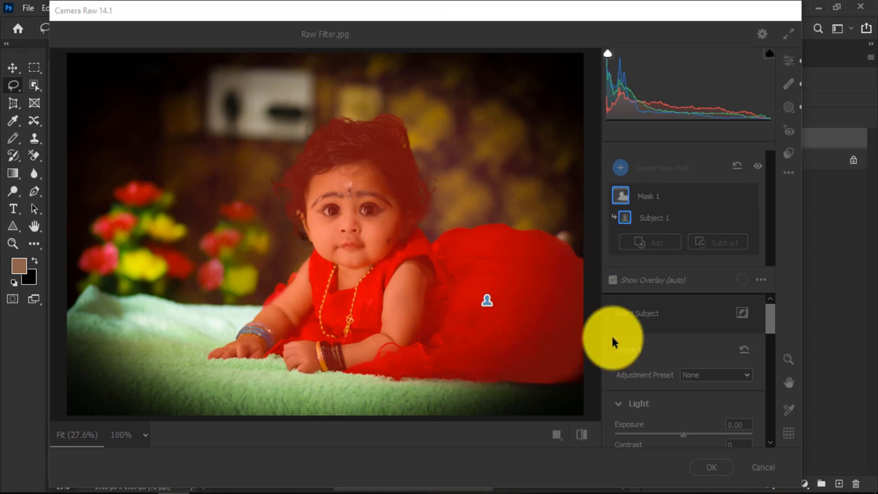
left_click_drag(772, 320, 777, 419)
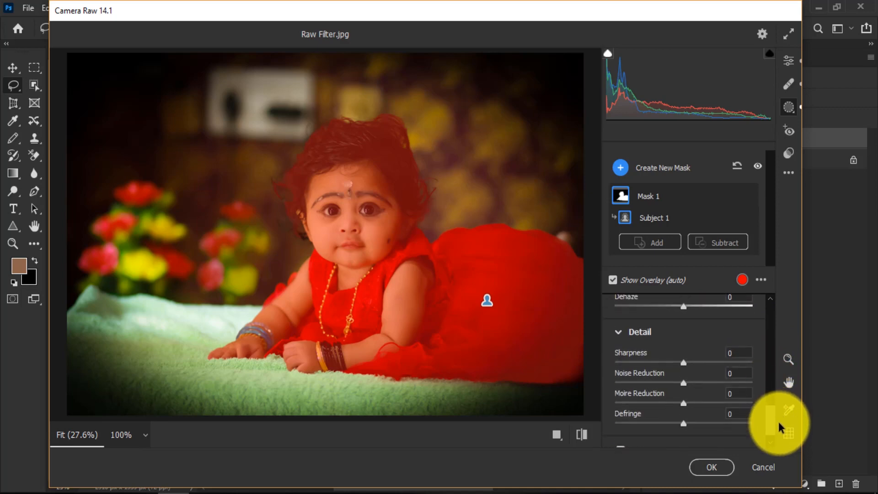
left_click_drag(688, 363, 701, 379)
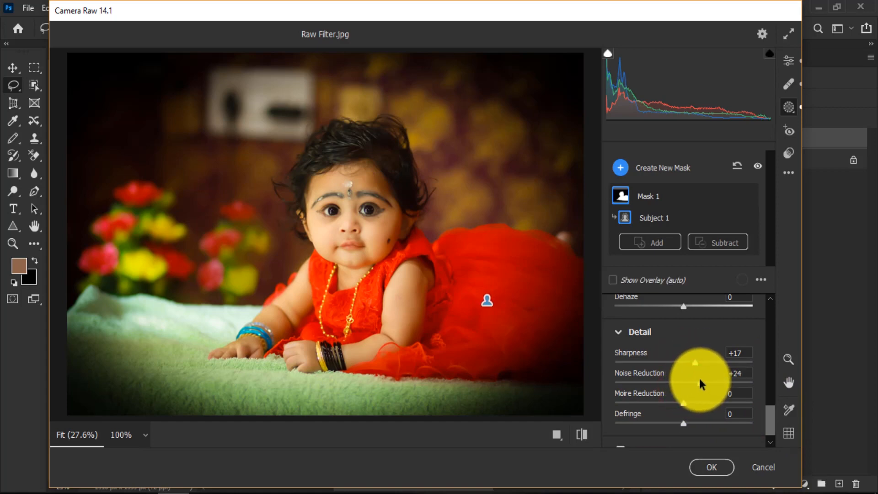
scroll(703, 339, "up", 3)
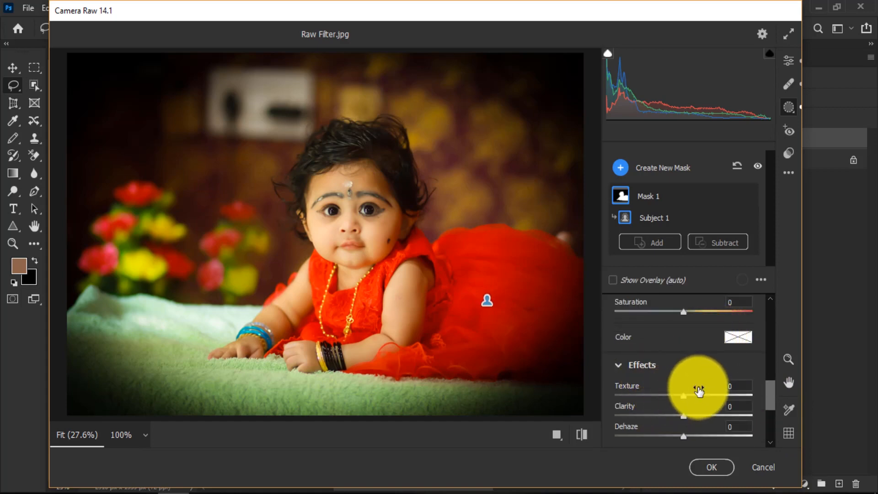
- Raise the subject mask's Clarity slightly and set its Temperature to +19
scroll(693, 375, "up", 3)
scroll(694, 376, "down", 3)
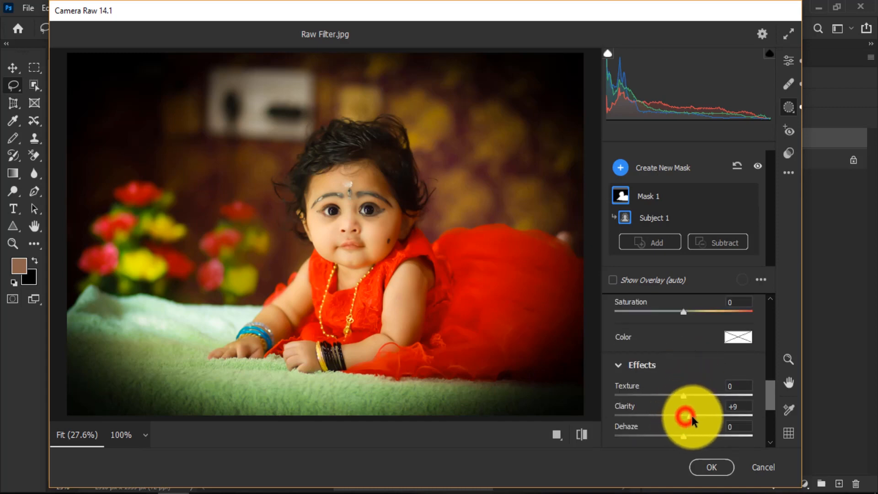
left_click_drag(691, 415, 696, 413)
scroll(676, 336, "up", 3)
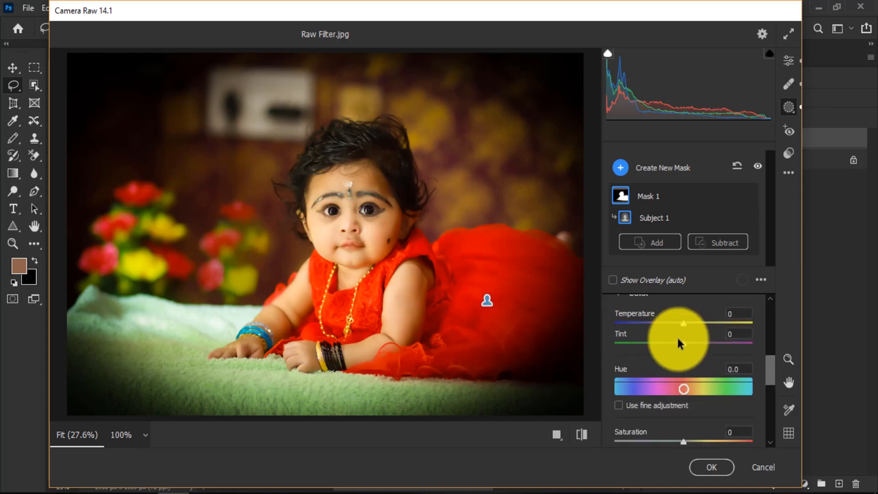
scroll(676, 335, "up", 2)
left_click_drag(685, 387, 696, 388)
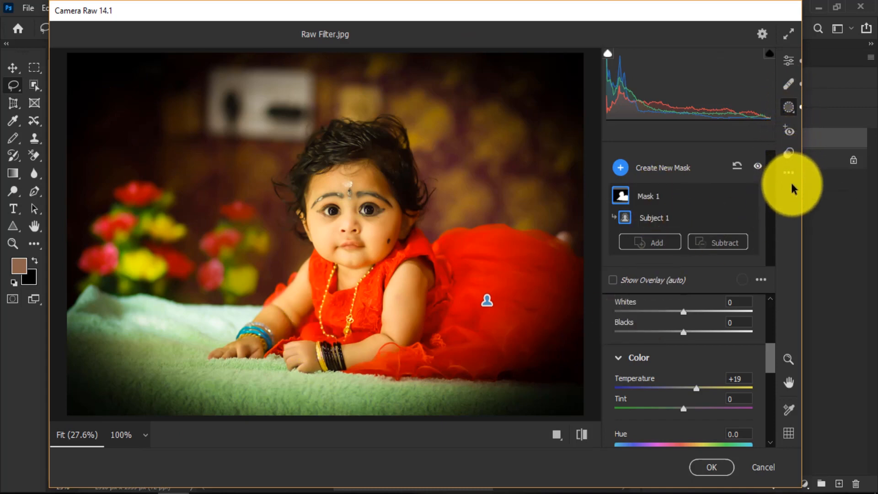
- Look at the Red Eye options, browse the preset groups and preview PD01 Yellow from Portraits: Deep Skin on the photo
left_click(788, 131)
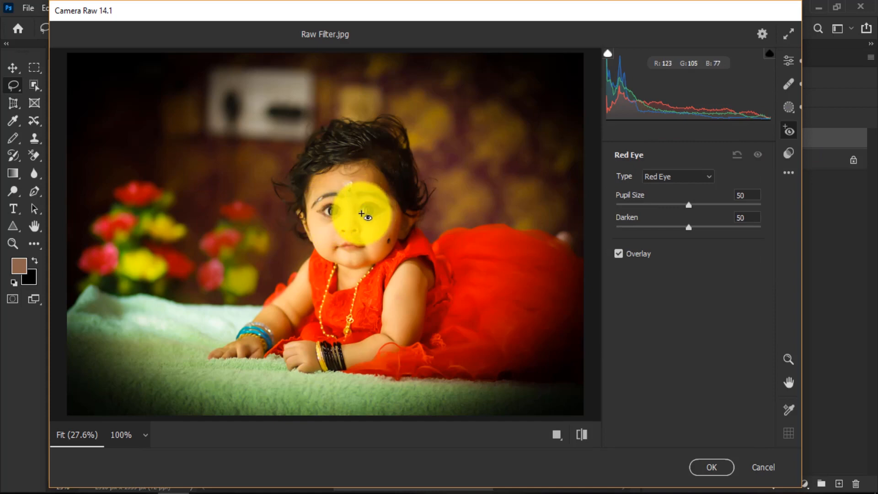
left_click(790, 154)
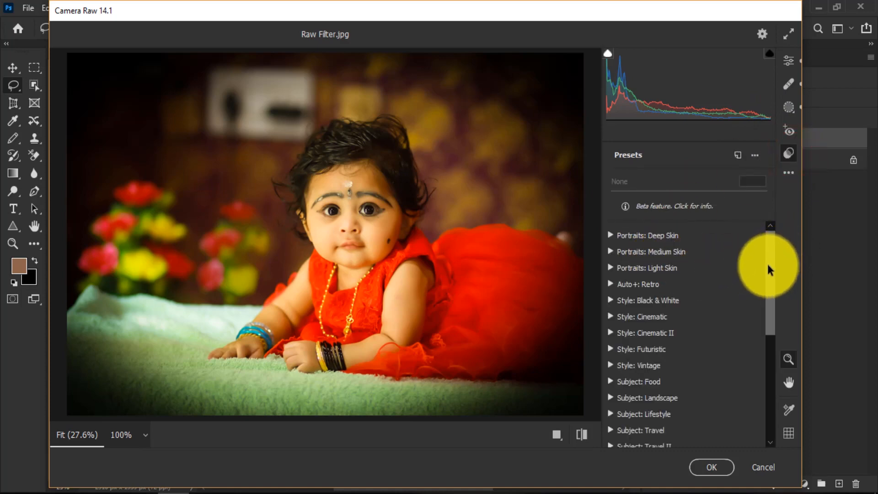
mouse_move(769, 270)
left_mouse_down()
mouse_move(774, 418)
mouse_move(762, 258)
left_mouse_up()
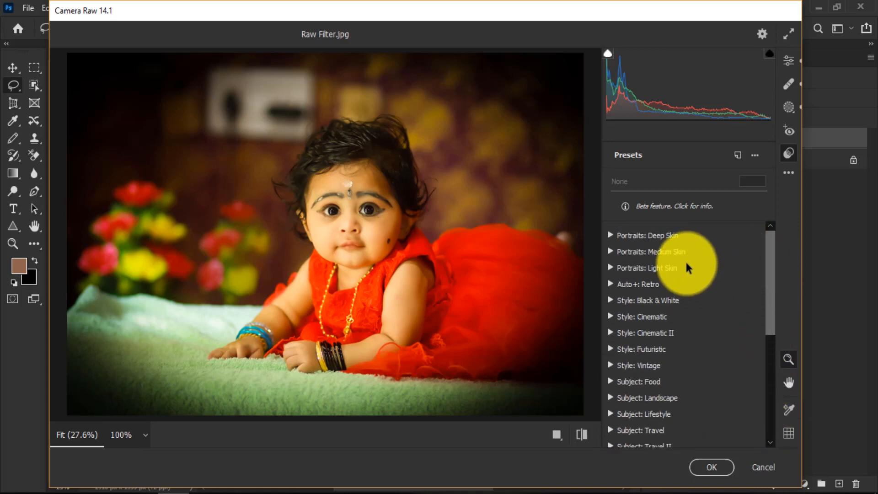
left_click(658, 236)
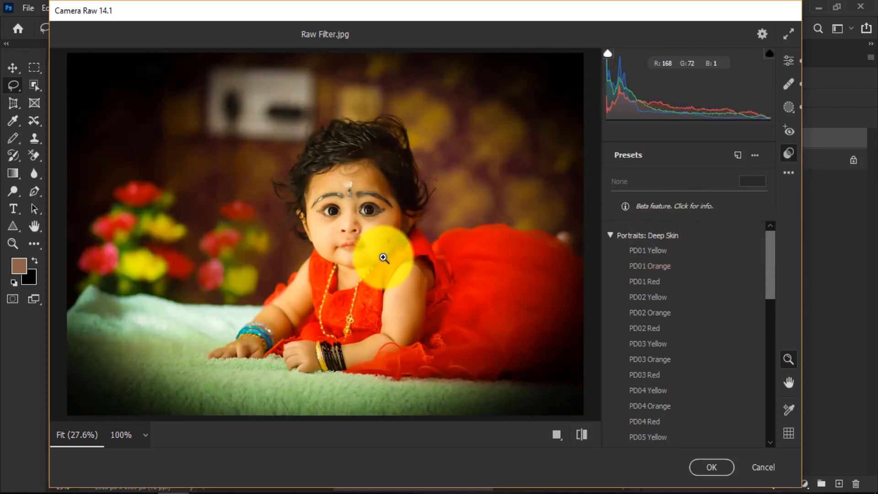
left_click(697, 423)
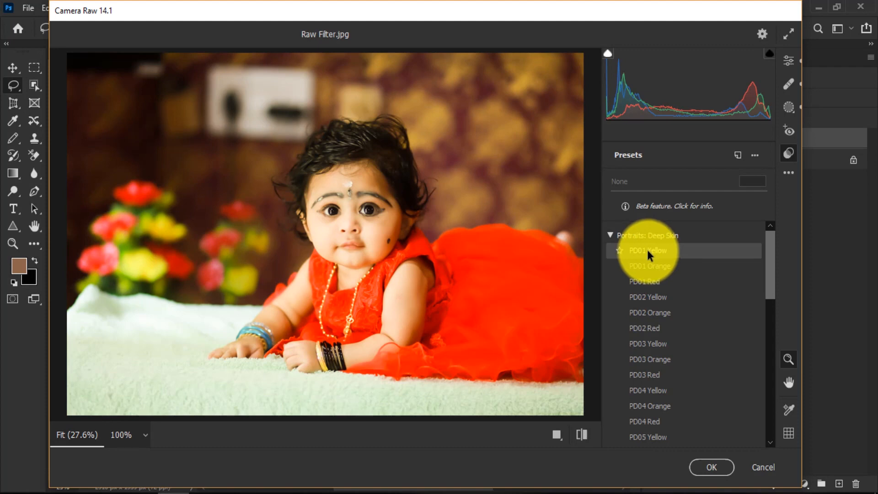
scroll(660, 323, "down", 10)
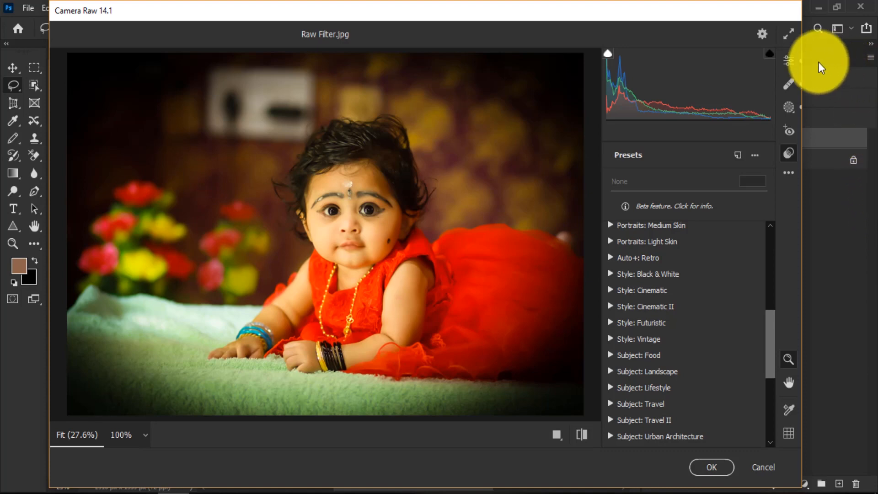
- Apply the Camera Raw edits and toggle Layer 1's visibility off and on to compare with the original
left_click(709, 469)
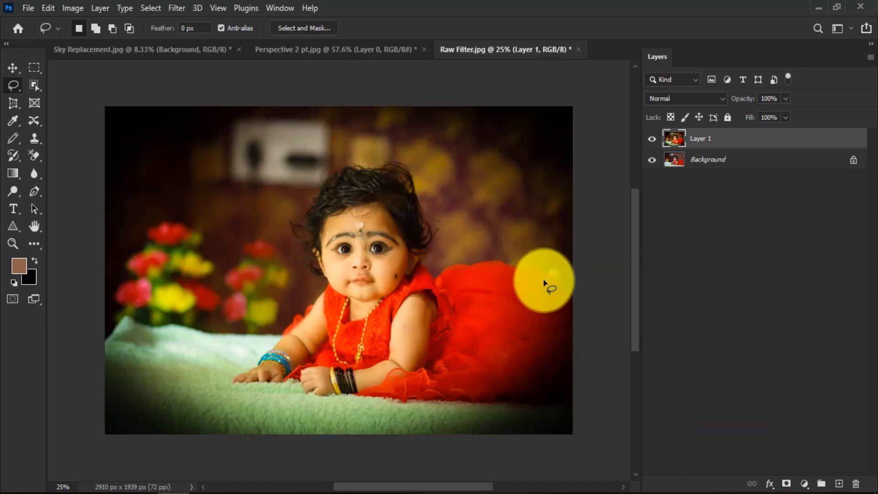
left_click(652, 140)
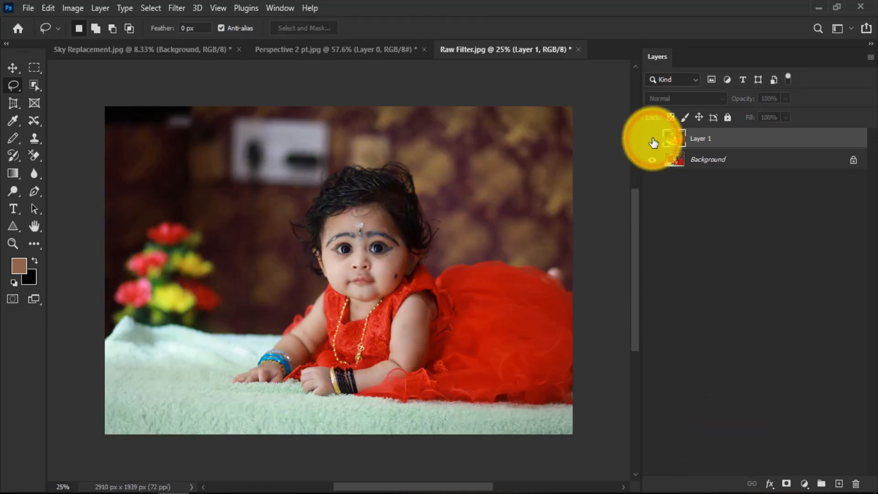
left_click(652, 140)
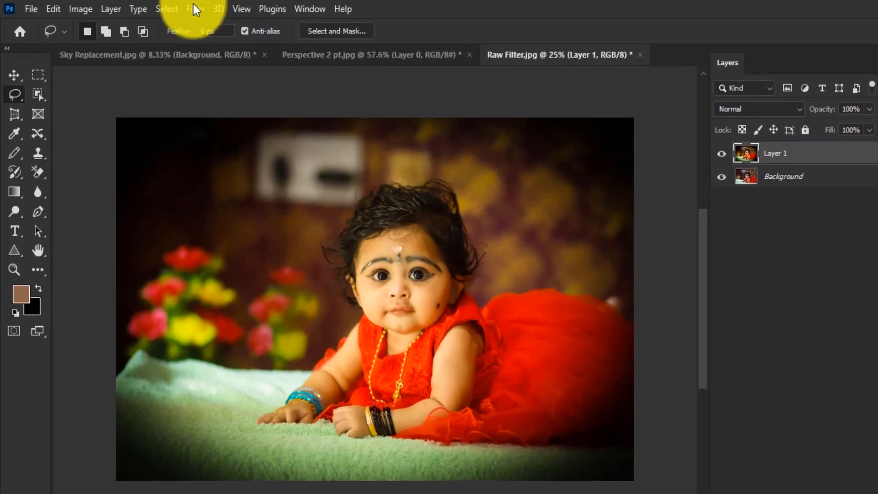
- Switch to the Word list of best tools, highlight the Puppet Warp entry and return to Photoshop
left_click(177, 7)
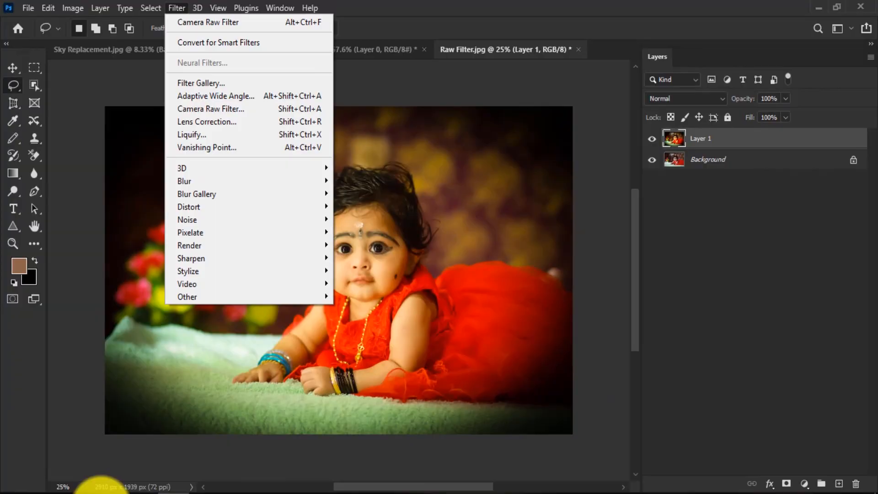
left_click(86, 493)
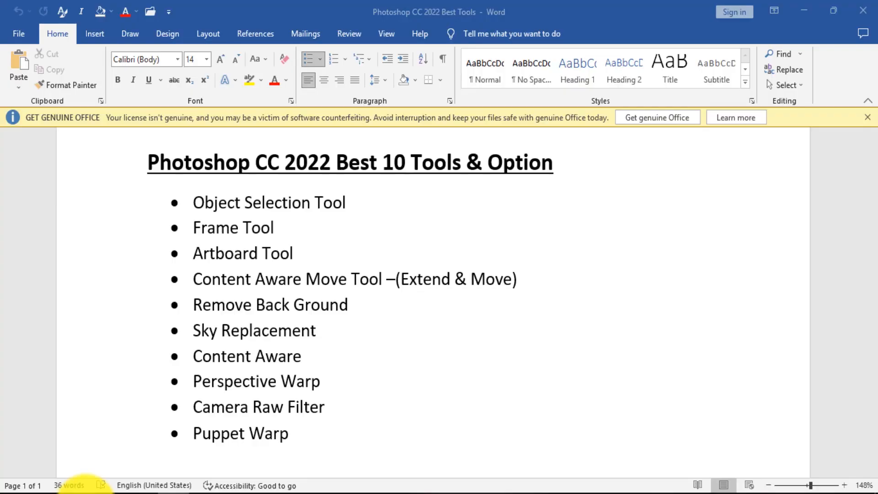
left_click_drag(191, 433, 281, 430)
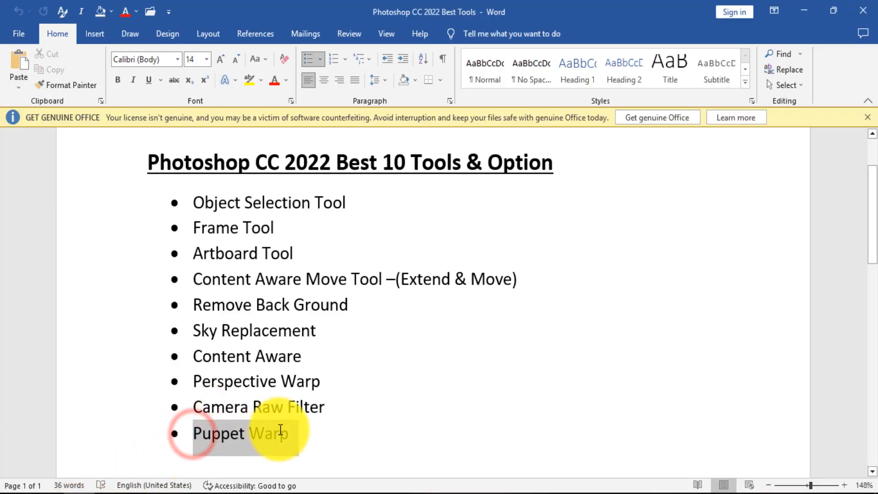
left_click(273, 493)
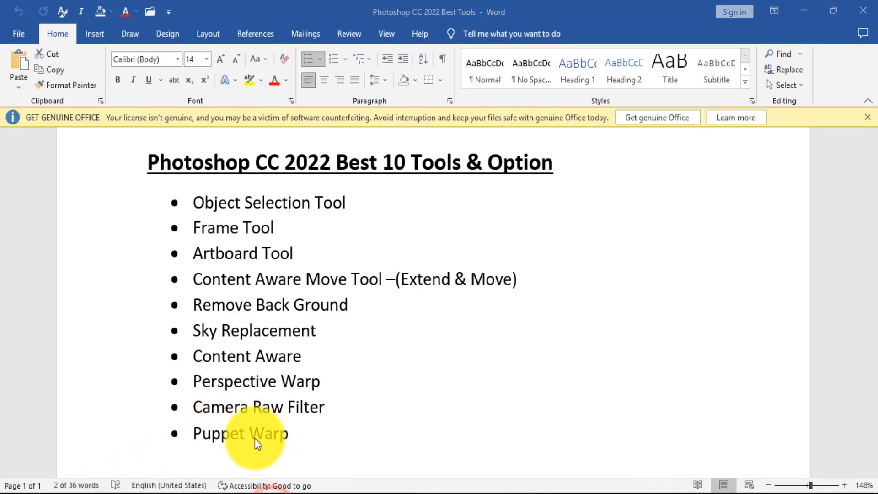
triple_click(197, 433)
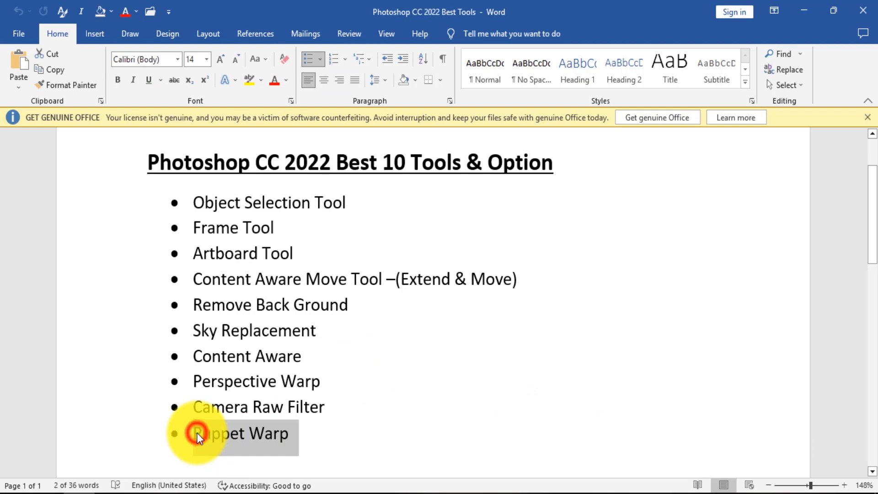
left_click(808, 10)
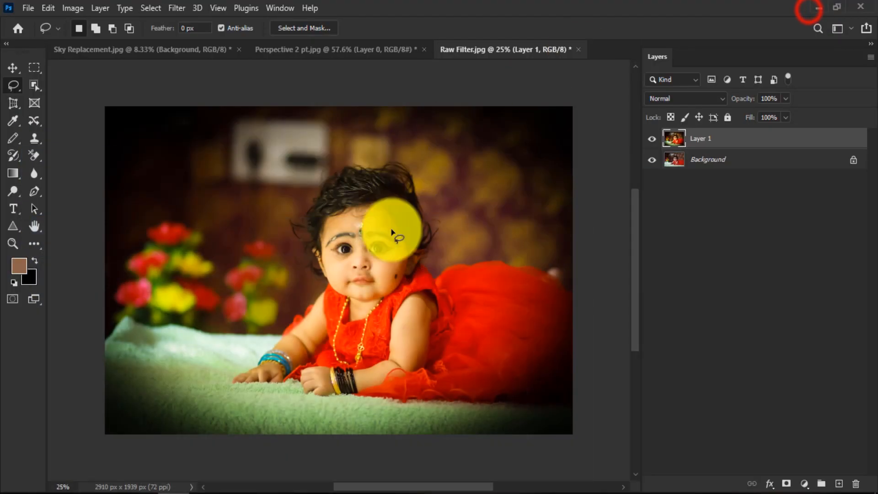
- Open the Object Selection kingfisher image and convert its Background into the regular layer Layer 0
left_click(285, 50)
left_click(182, 49)
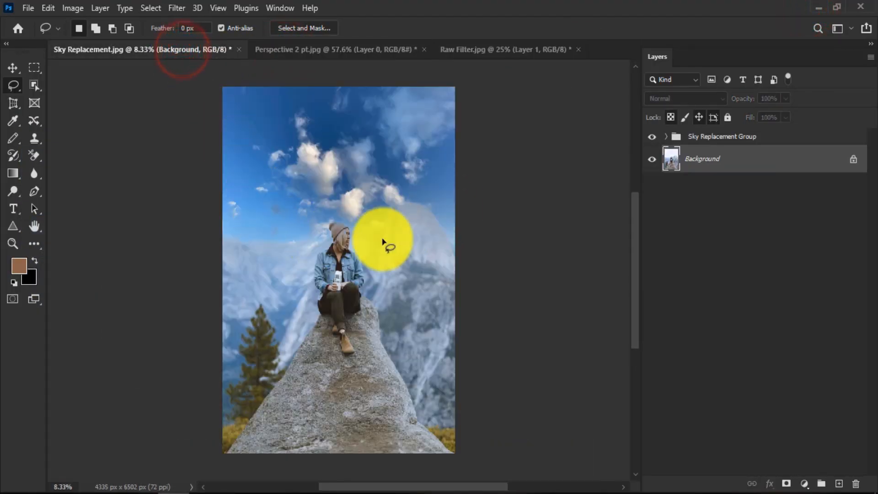
key("ctrl+o")
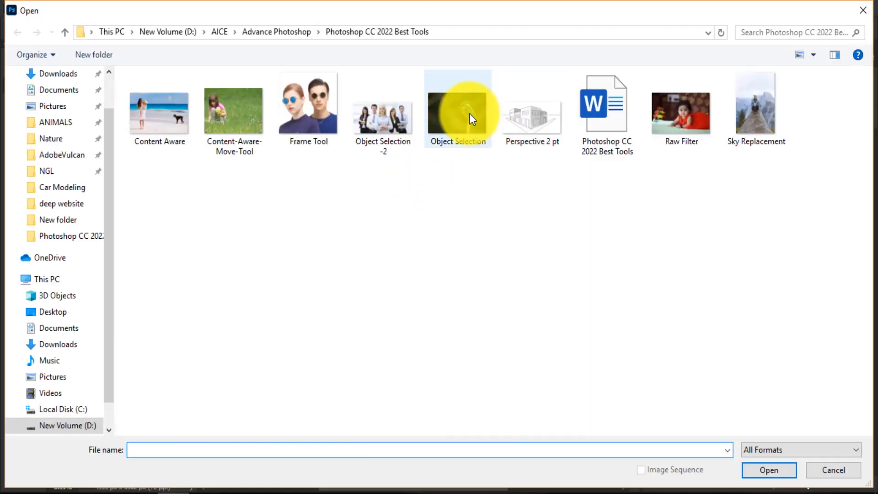
double_click(469, 113)
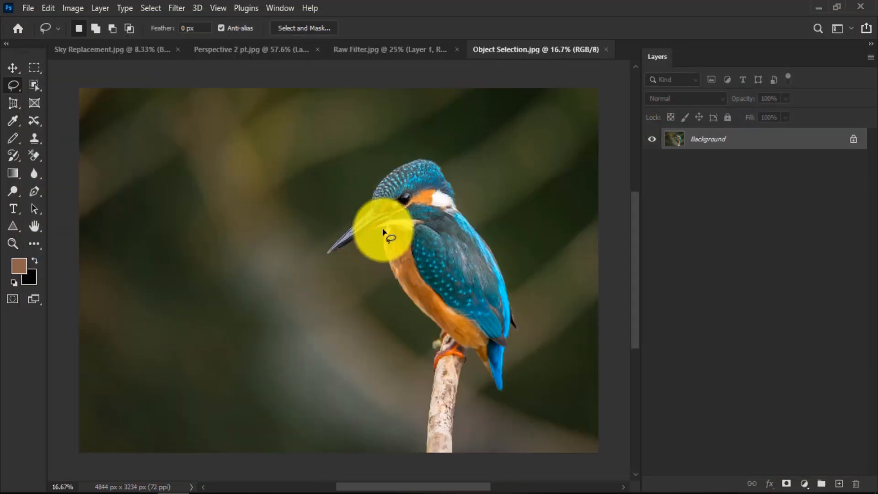
double_click(696, 141)
left_click(536, 141)
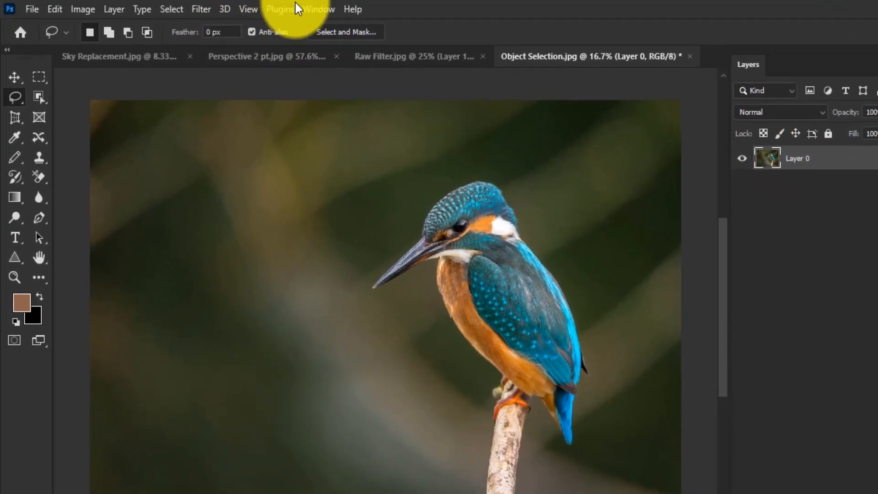
- Show the layer's Properties, run the Remove Background quick action on the kingfisher and close Properties
left_click(277, 8)
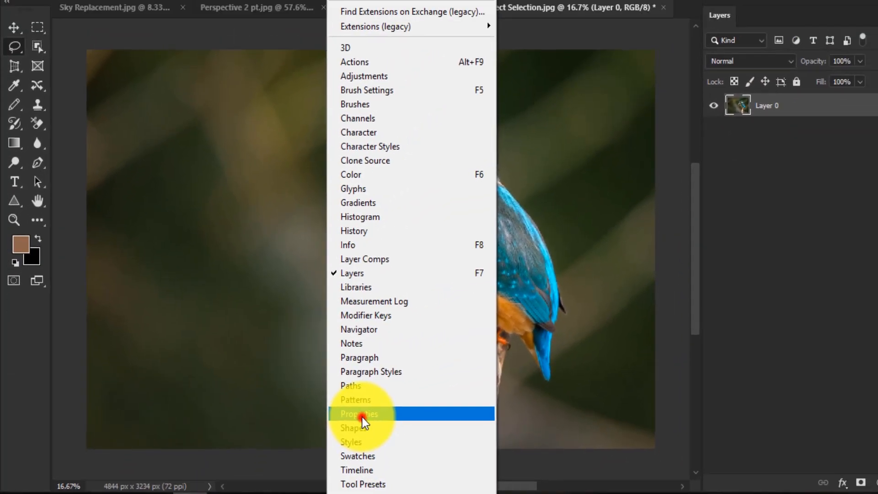
left_click(411, 402)
left_click(497, 311)
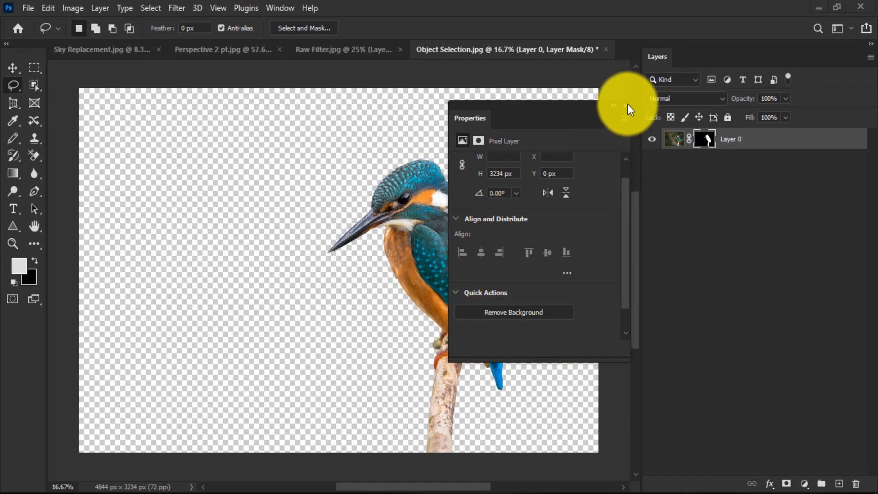
left_click(624, 106)
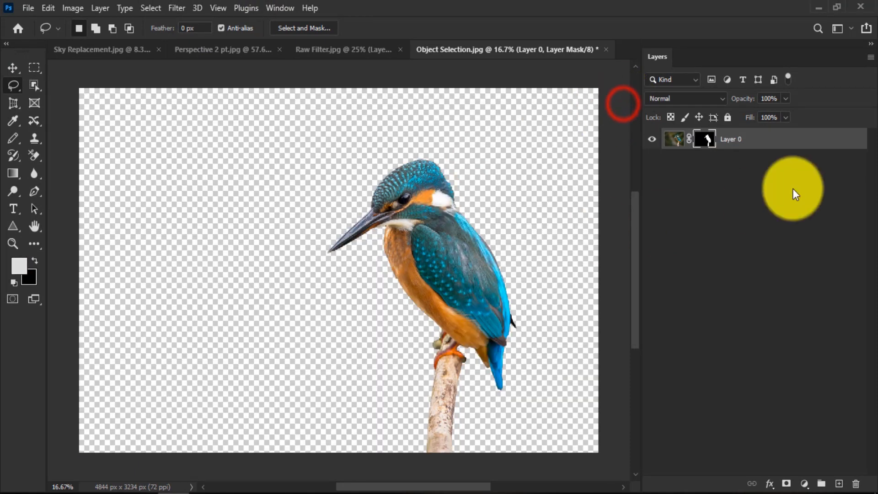
- Add a new empty layer above the masked kingfisher and merge both layers into one
left_click(717, 218)
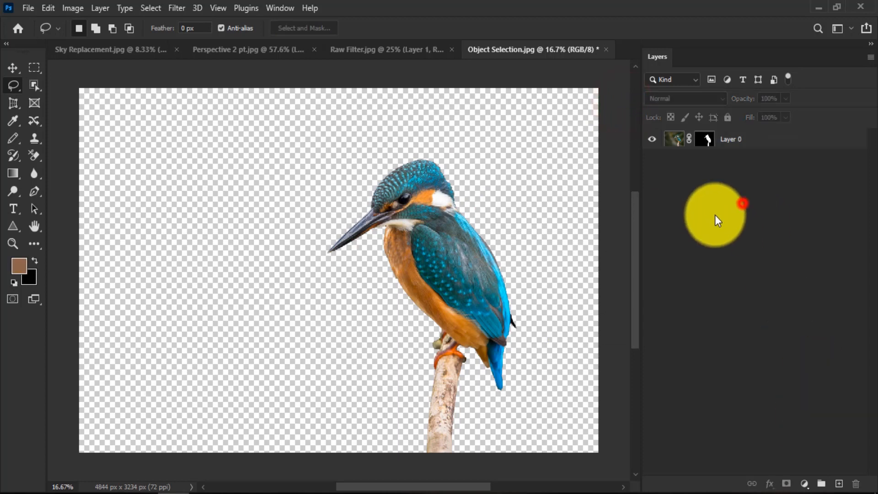
left_click(839, 483)
left_click(754, 159, "shift")
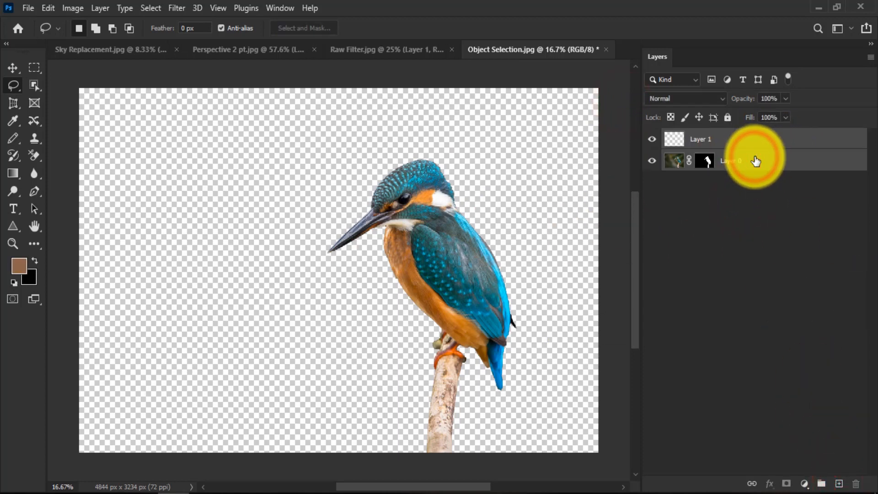
key("ctrl+e")
scroll(448, 205, "up", 2)
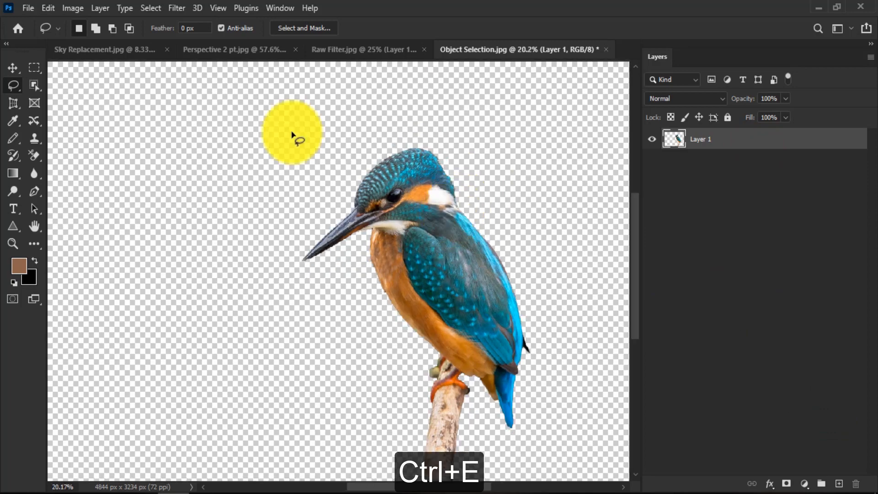
- Start Puppet Warp on the kingfisher layer and place pins on the beak tip, beak base, crown and nape
left_click(13, 68)
left_click(48, 8)
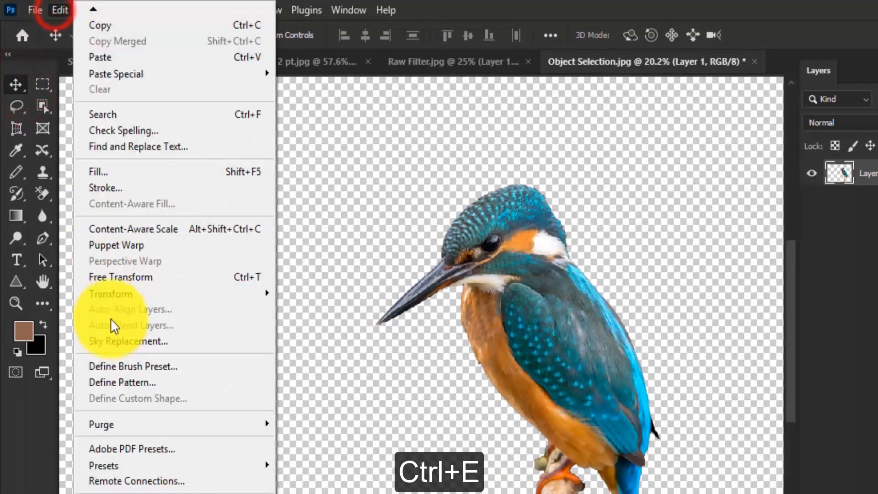
left_click(122, 243)
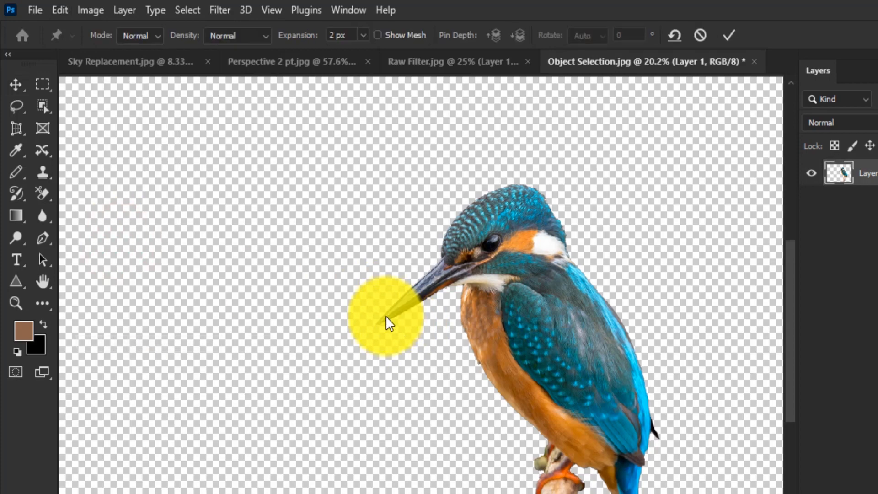
left_click(387, 317)
left_click(451, 251)
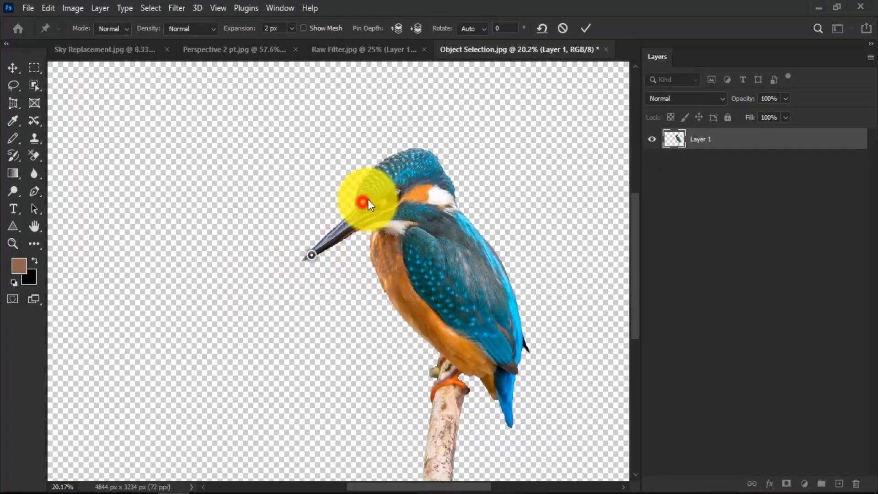
left_click(425, 159)
left_click(456, 203)
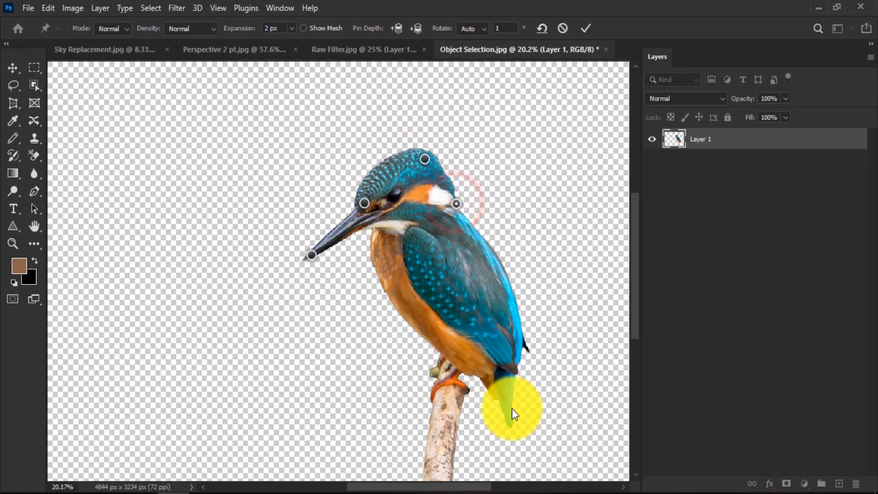
- Add Puppet Warp pins on the bird's tail, belly, back and feet, and at the base of the branch
left_click(402, 303)
left_click(505, 276)
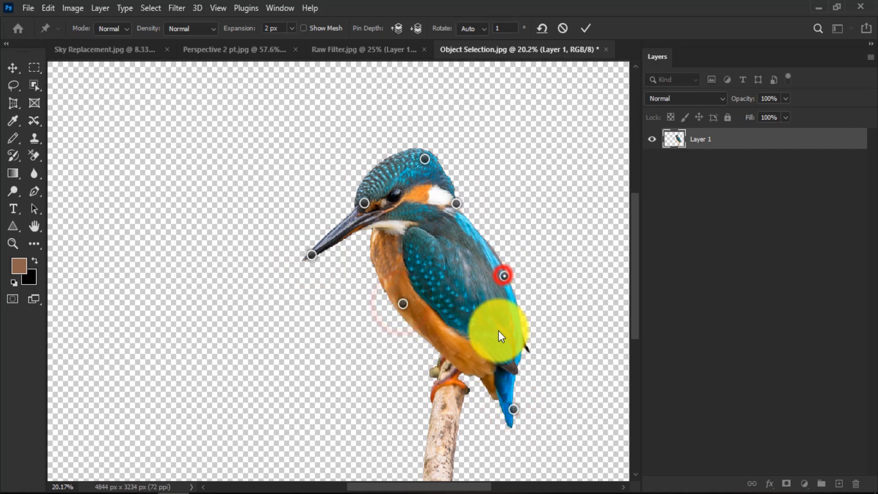
left_click_drag(491, 284, 479, 246)
left_click(441, 301)
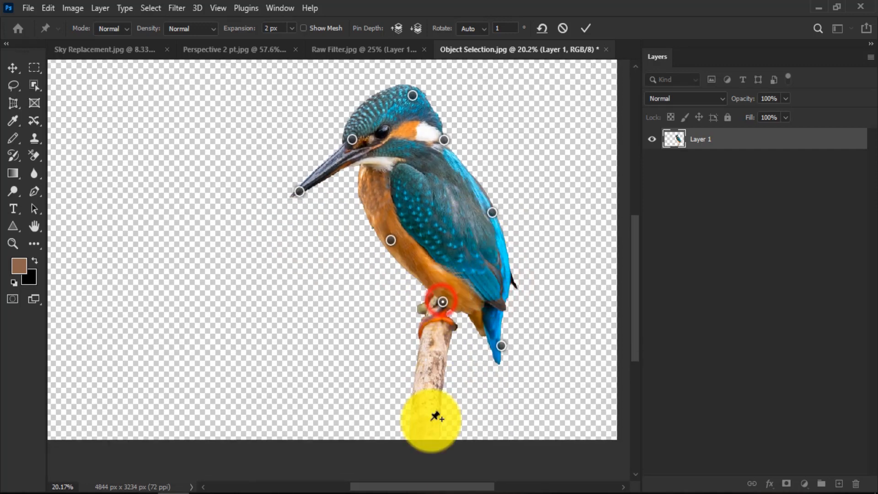
left_click(426, 438)
- Raise the kingfisher's beak tip, nudge the beak-base pin slightly up, and add a Puppet Warp pin at the throat
left_click_drag(300, 191, 293, 170)
left_click(351, 138)
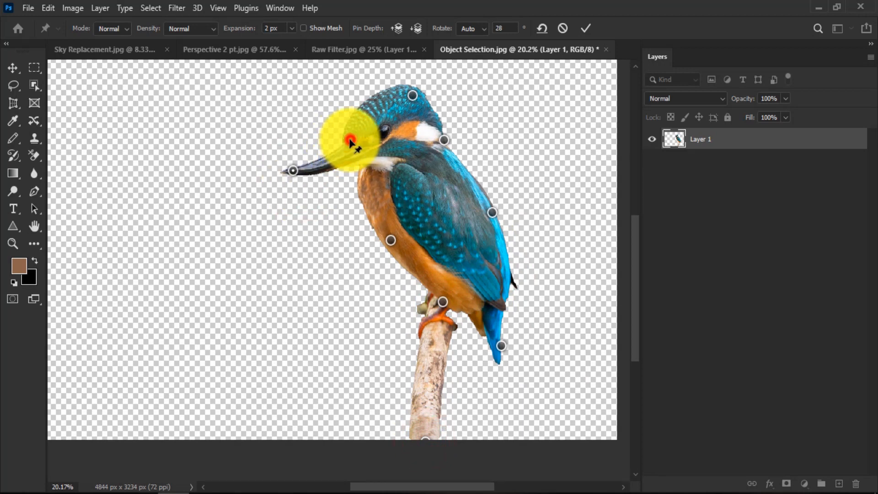
left_click_drag(349, 140, 348, 135)
left_click(49, 7)
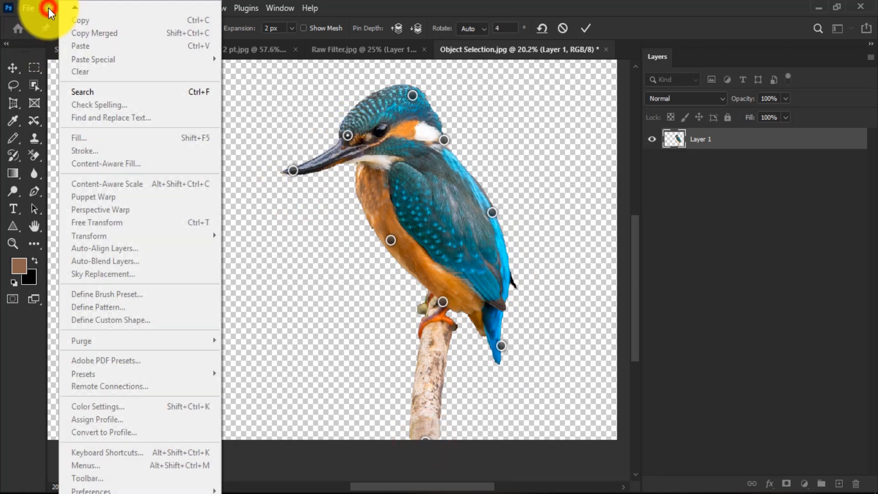
left_click(367, 158)
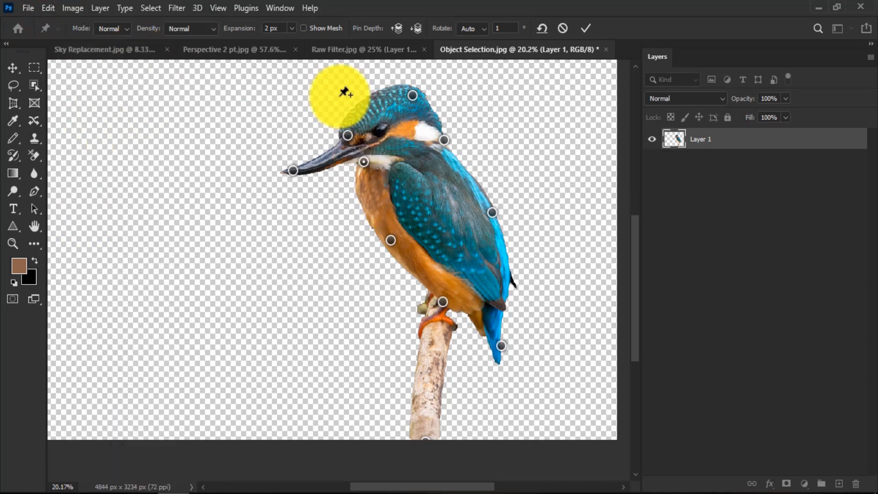
- Show and hide the warp mesh, and swing the branch's base pin right and upward so the branch lies nearly horizontal
left_click(312, 28)
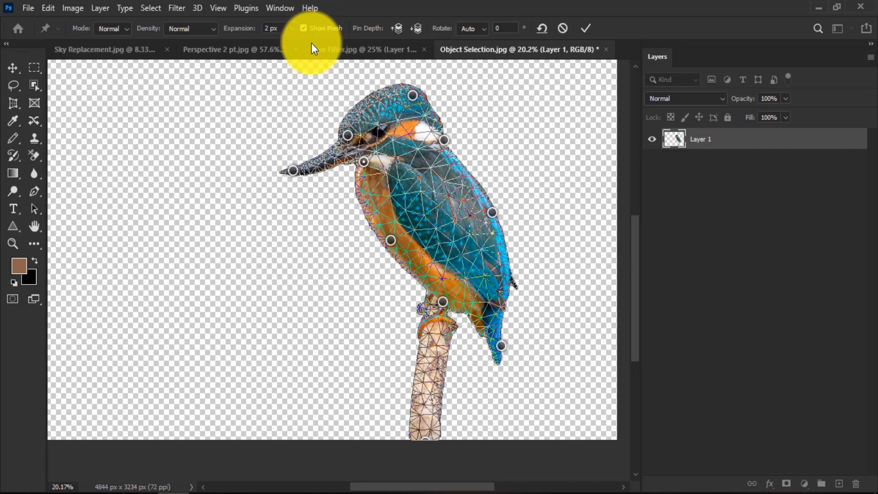
left_click(302, 27)
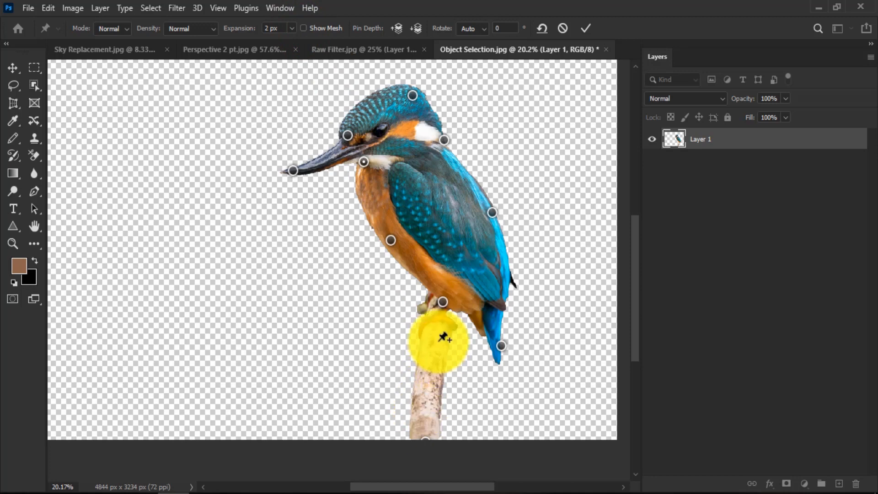
left_click_drag(425, 438, 618, 337)
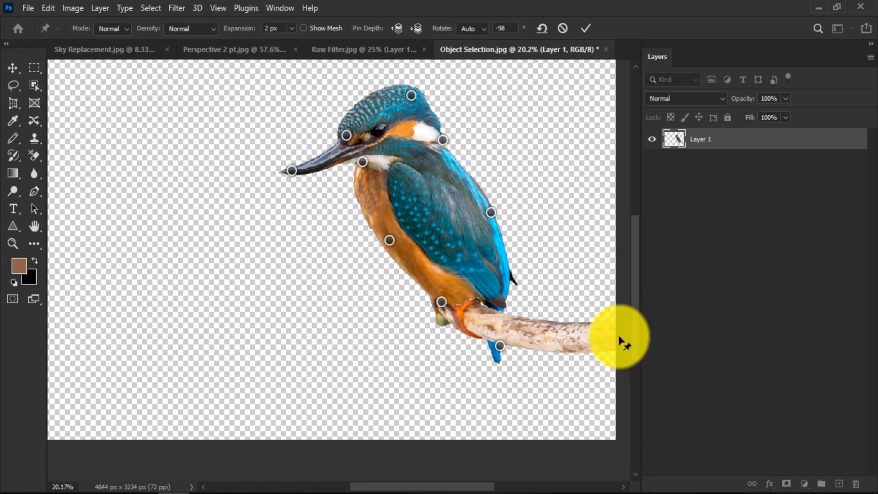
- Adjust the feet pin, lift the tail above the branch, add and nudge a pin on the lower wing, and commit the warp
left_click_drag(441, 302, 438, 306)
left_click_drag(499, 348, 507, 308)
left_click(494, 288)
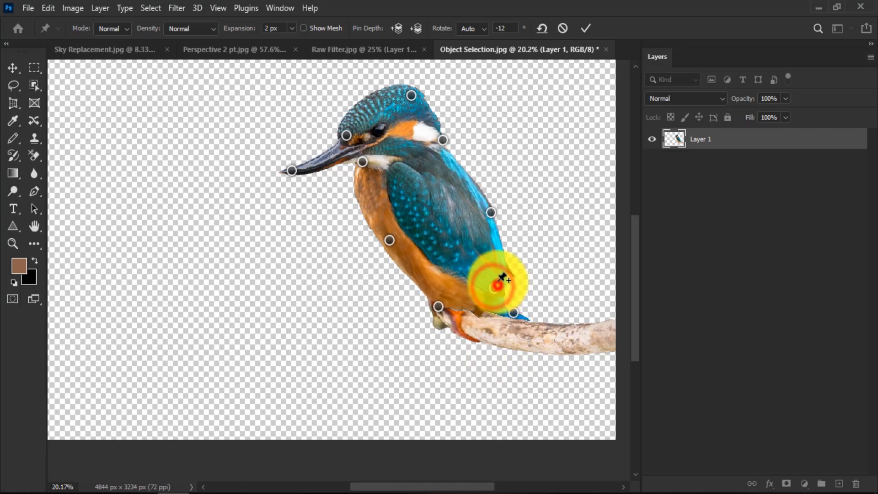
left_click(500, 271)
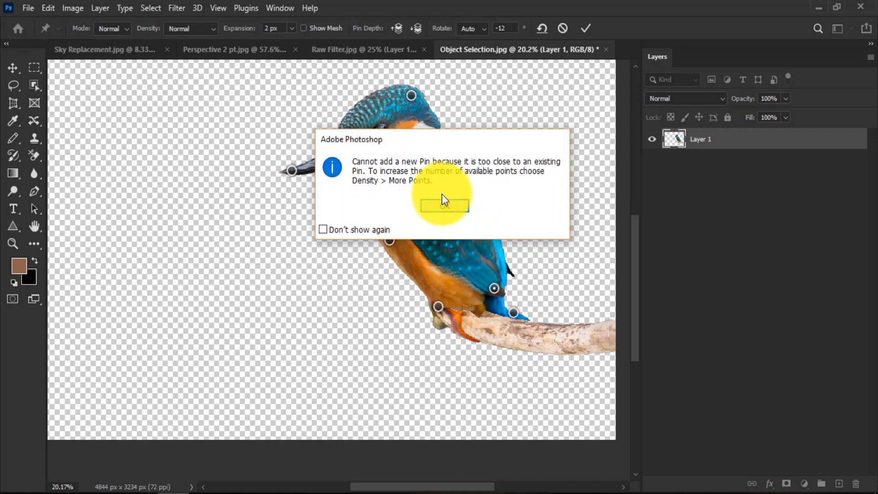
left_click(443, 206)
left_click_drag(494, 288, 490, 276)
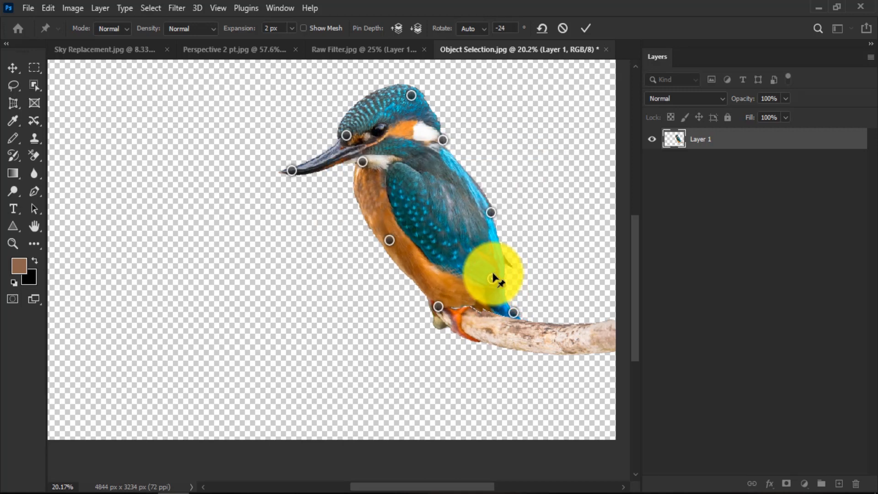
left_click(584, 28)
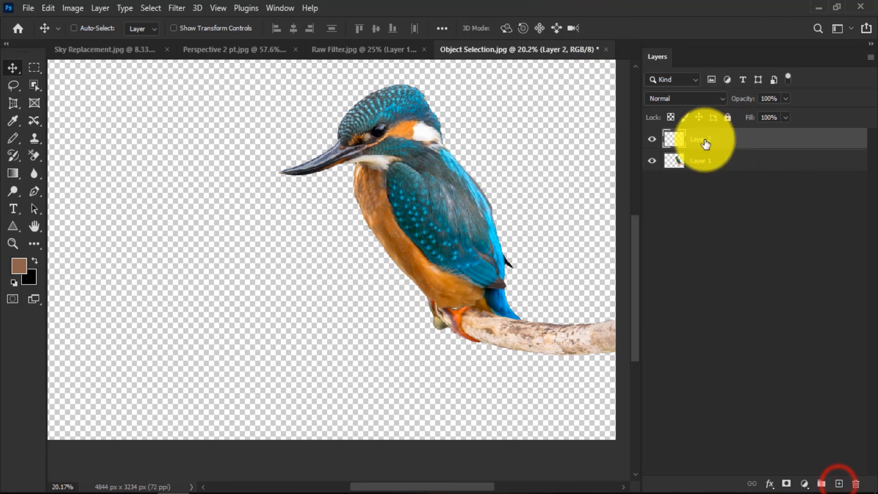
- Add a new layer beneath the kingfisher layer and fill it with the brown foreground colour
left_click_drag(701, 139, 711, 210)
key("alt+BackSpace")
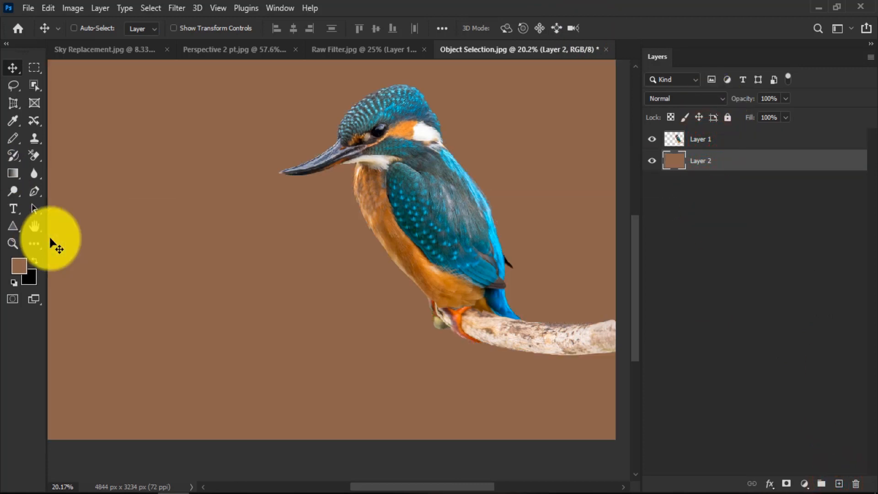
scroll(341, 195, "down", 3)
key("ctrl+0")
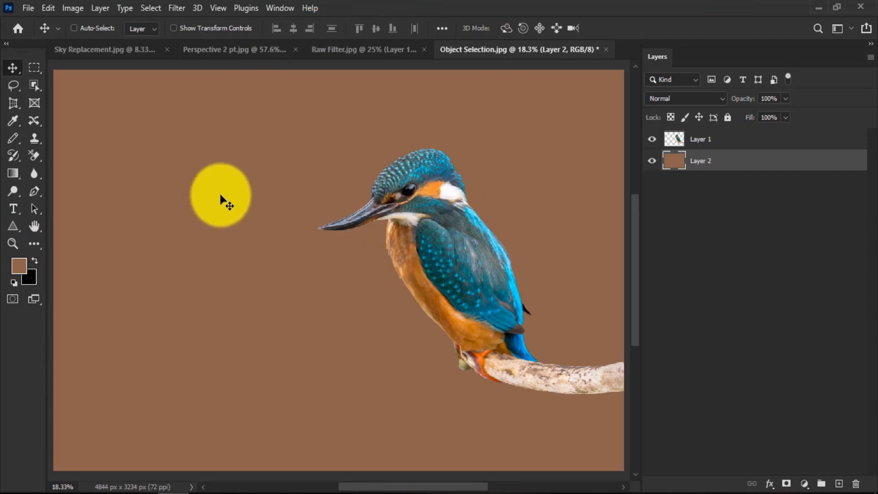
- Show where the Puppet Warp command is found without applying it, and return to the Move tool
left_click(54, 8)
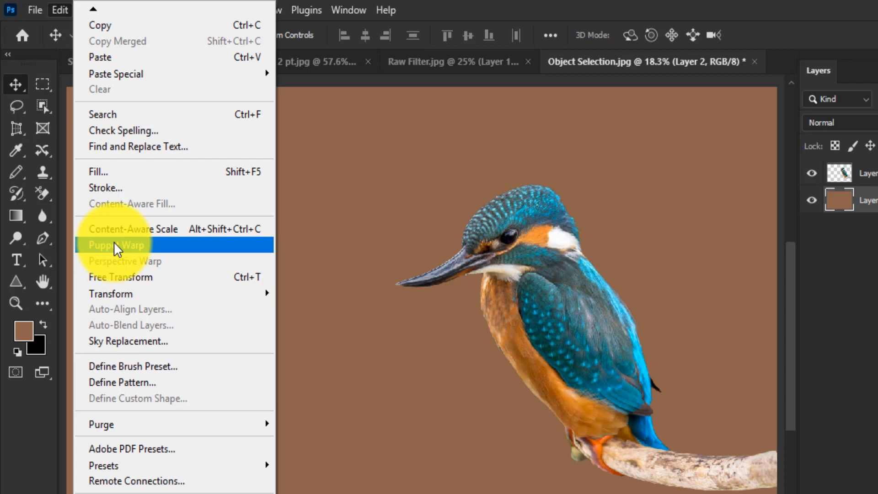
left_click(13, 82)
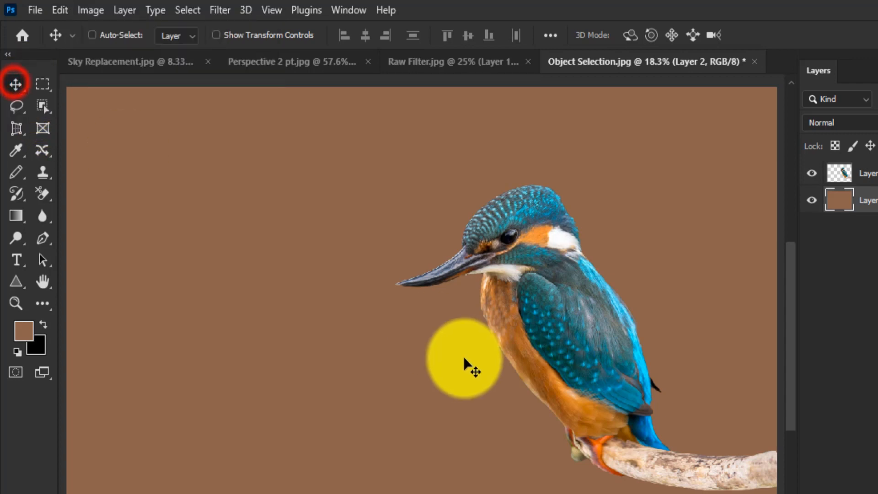
key("ctrl")
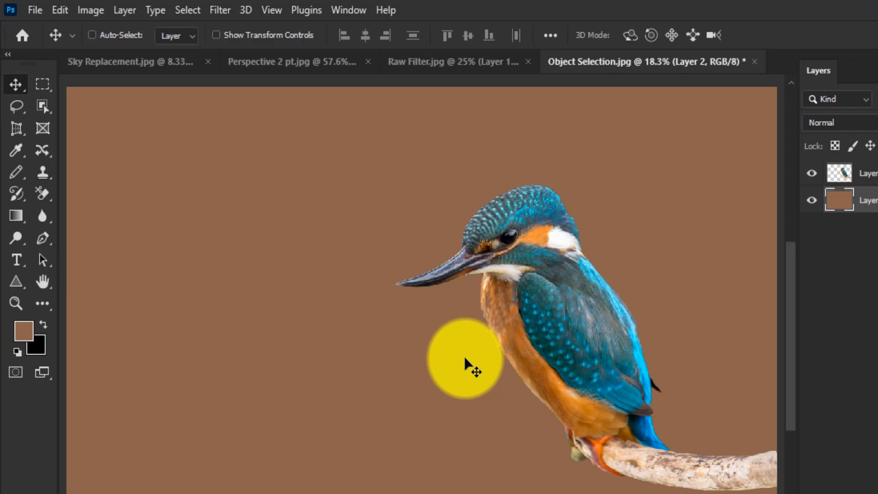
- Switch to the Word document and review the list of ten Photoshop tools from Object Selection Tool to Puppet Warp
left_click(96, 493)
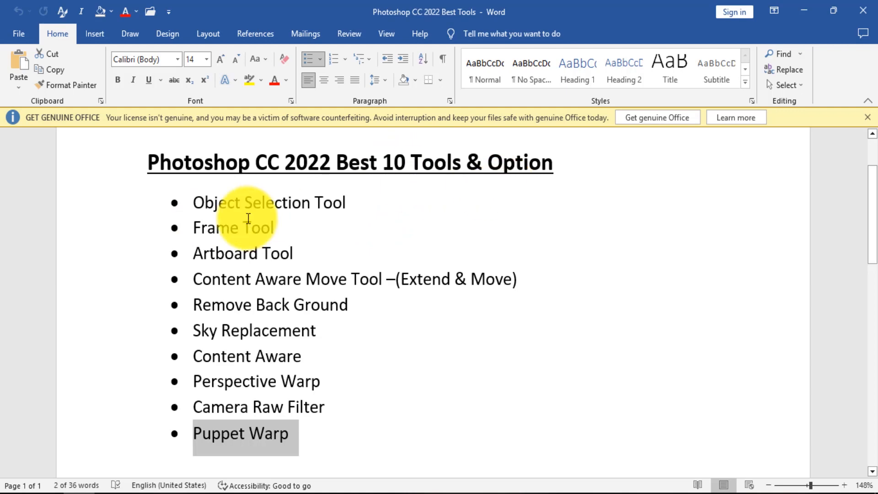
left_click(289, 430)
left_click_drag(289, 431, 180, 202)
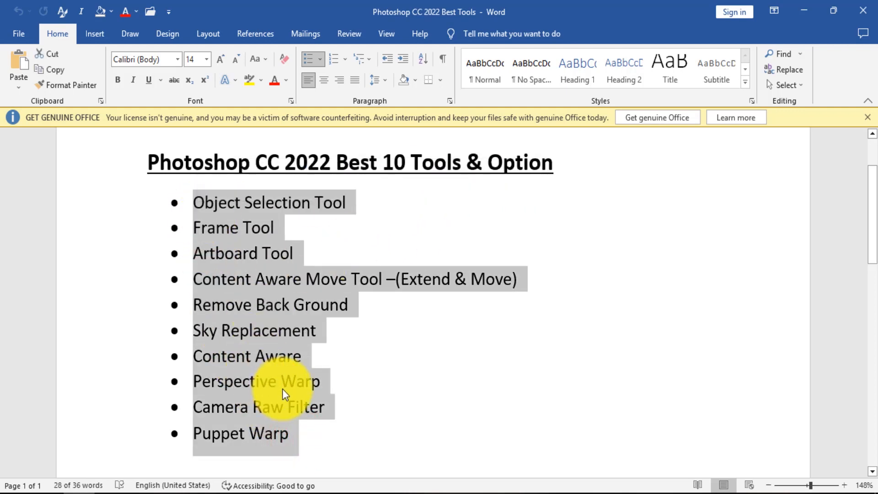
left_click(293, 443)
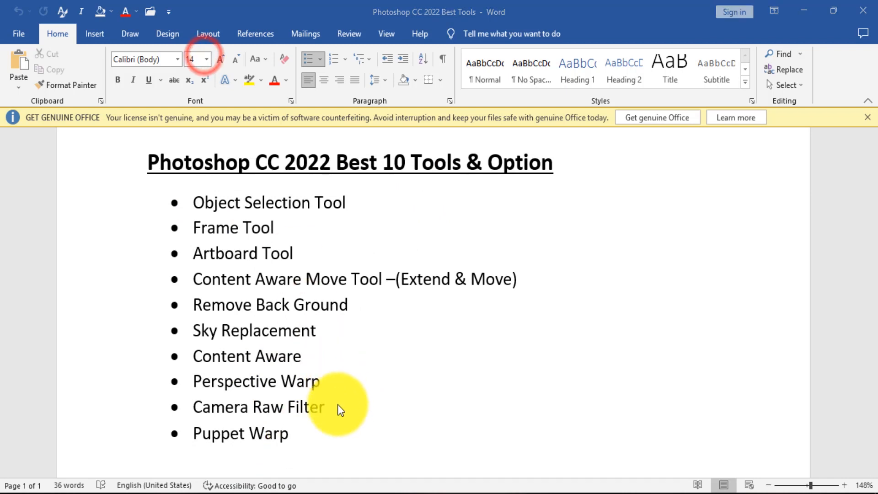
left_click(300, 440)
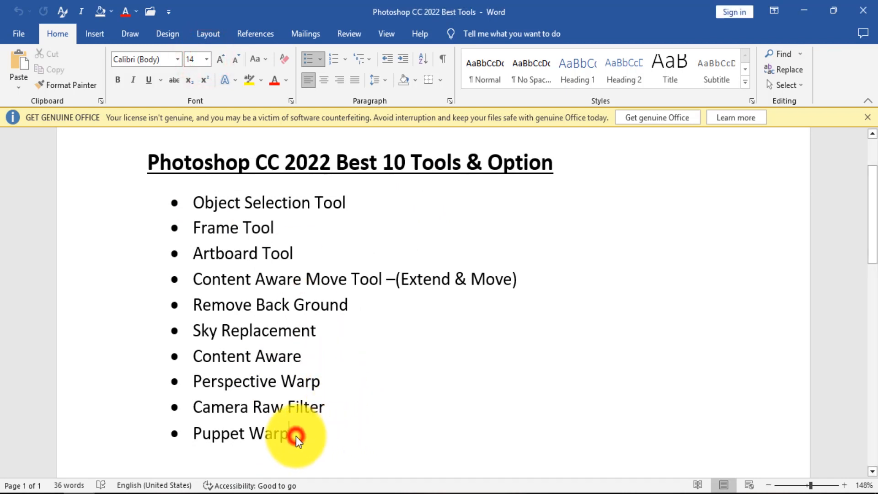